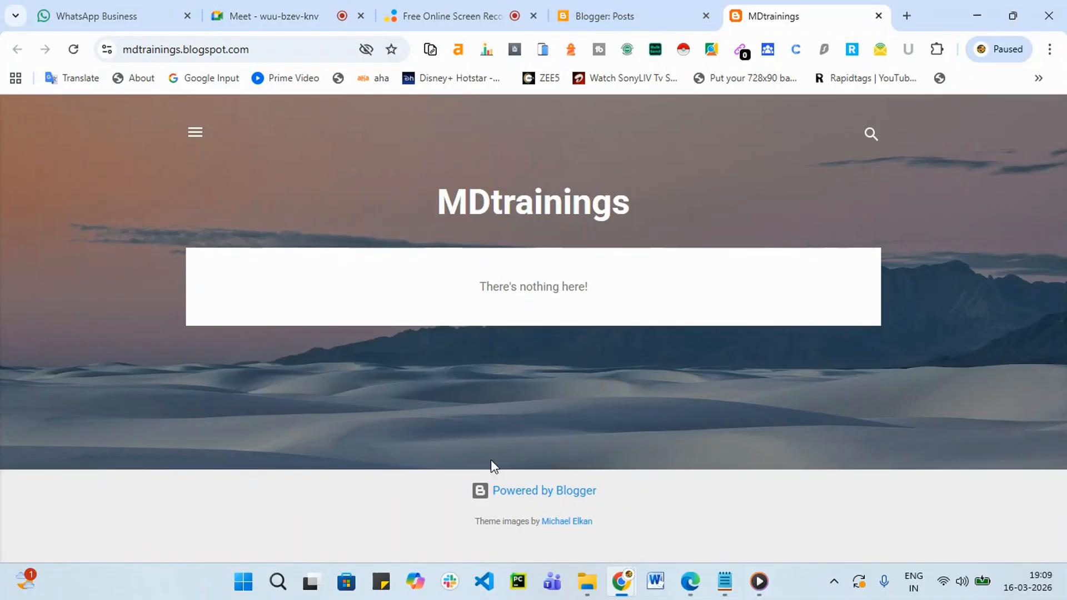
# Open the MDtrainings blog's Layout section and review its gadget areas from Search and Header down to Footer.
pyautogui.click(662, 11)
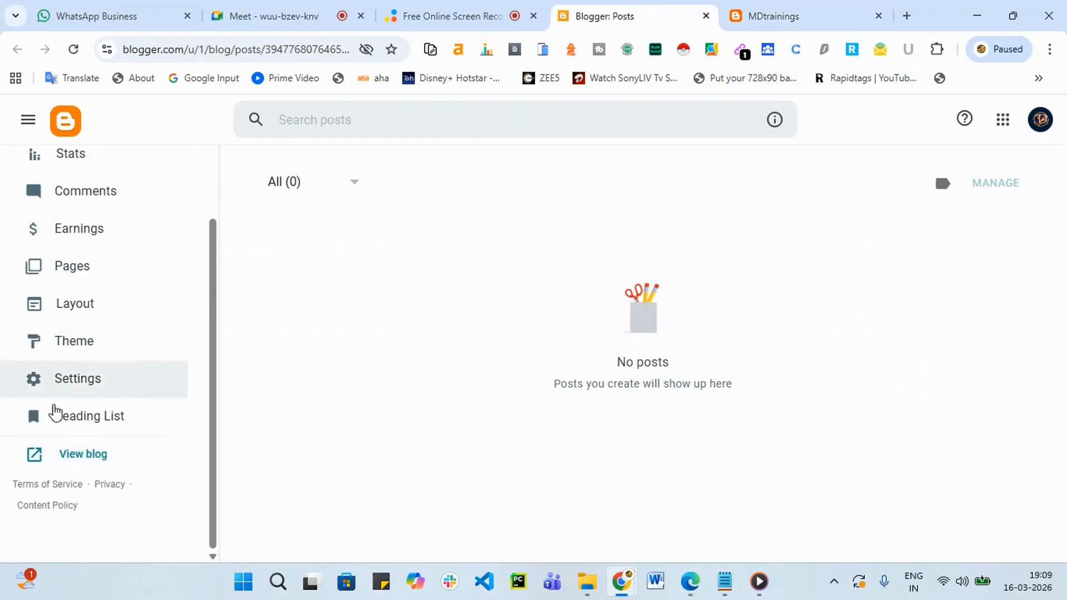
pyautogui.click(107, 315)
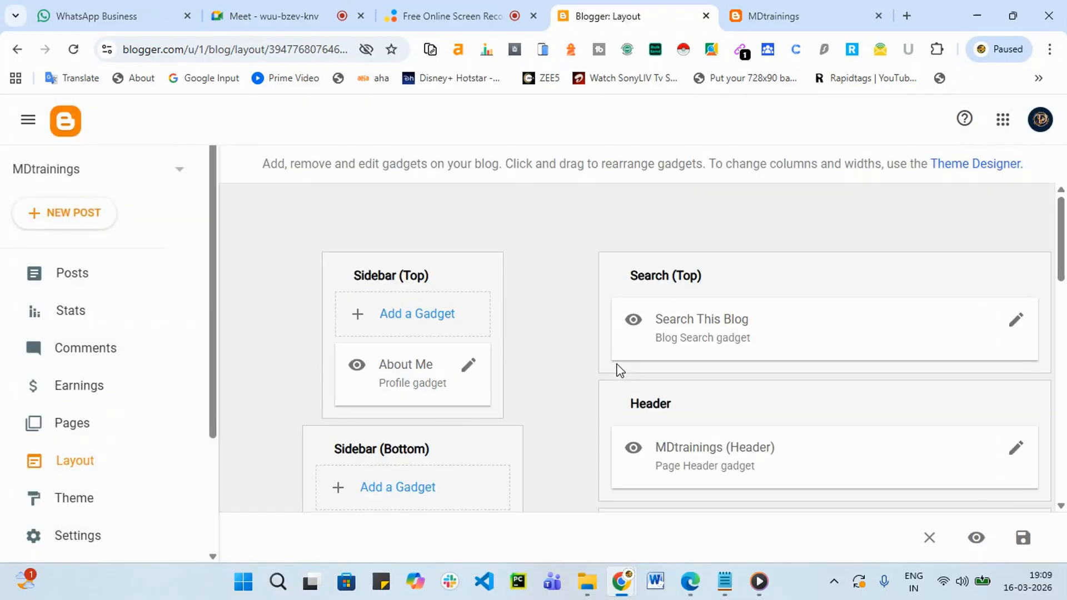
pyautogui.scroll(-5, 477, 379)
pyautogui.scroll(-1, 500, 391)
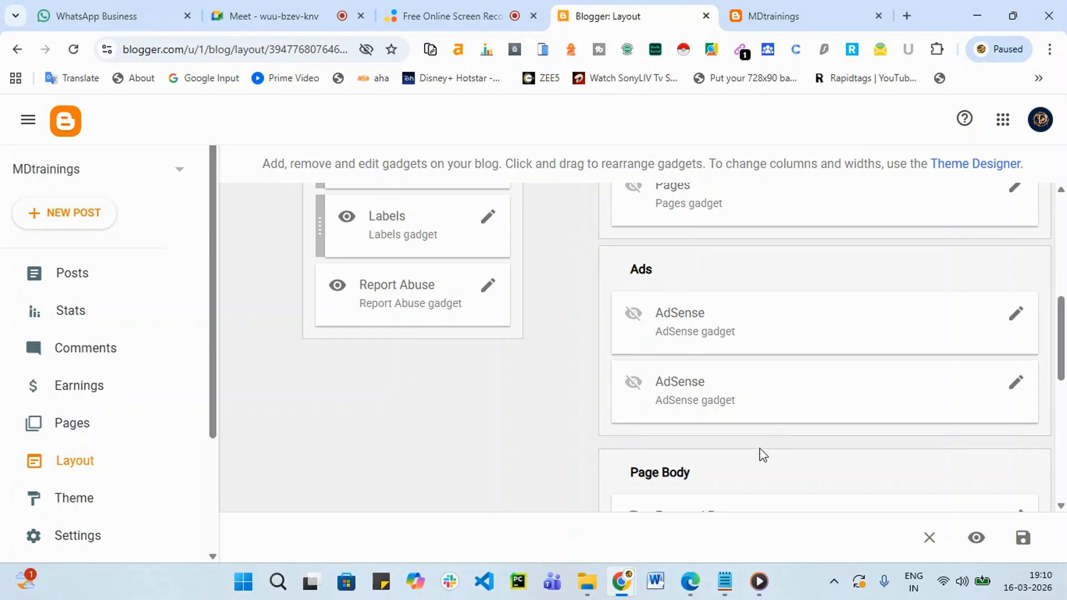
pyautogui.scroll(7, 535, 442)
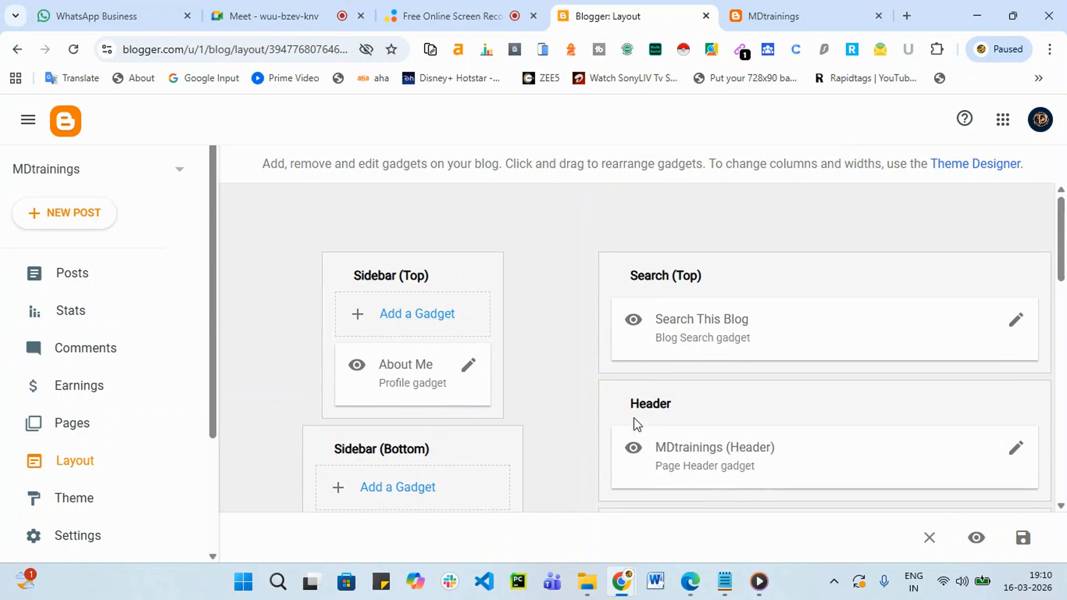
pyautogui.scroll(-5, 866, 345)
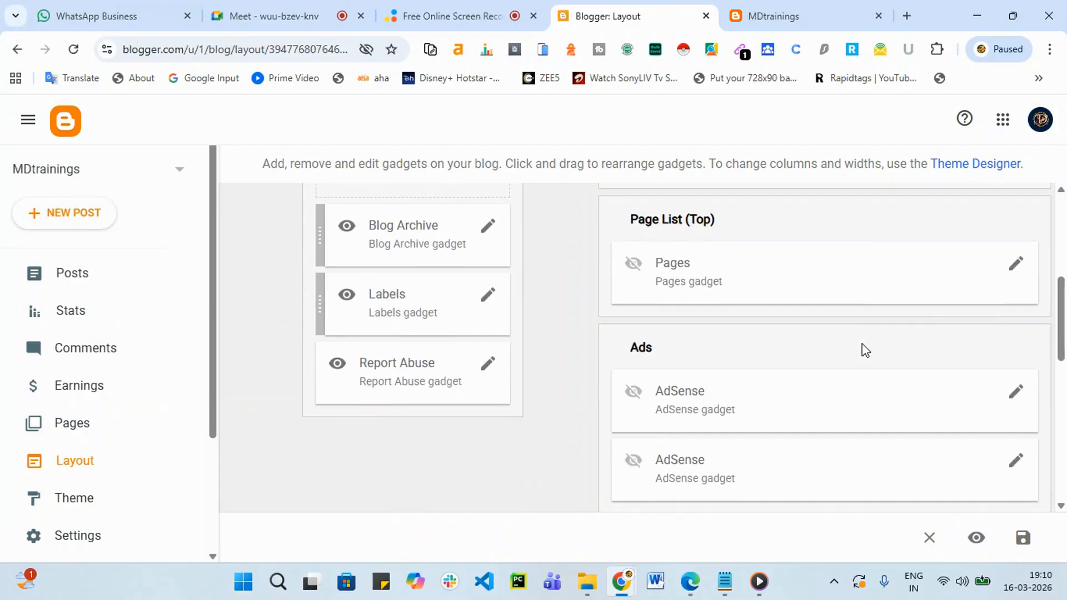
pyautogui.scroll(-6, 862, 343)
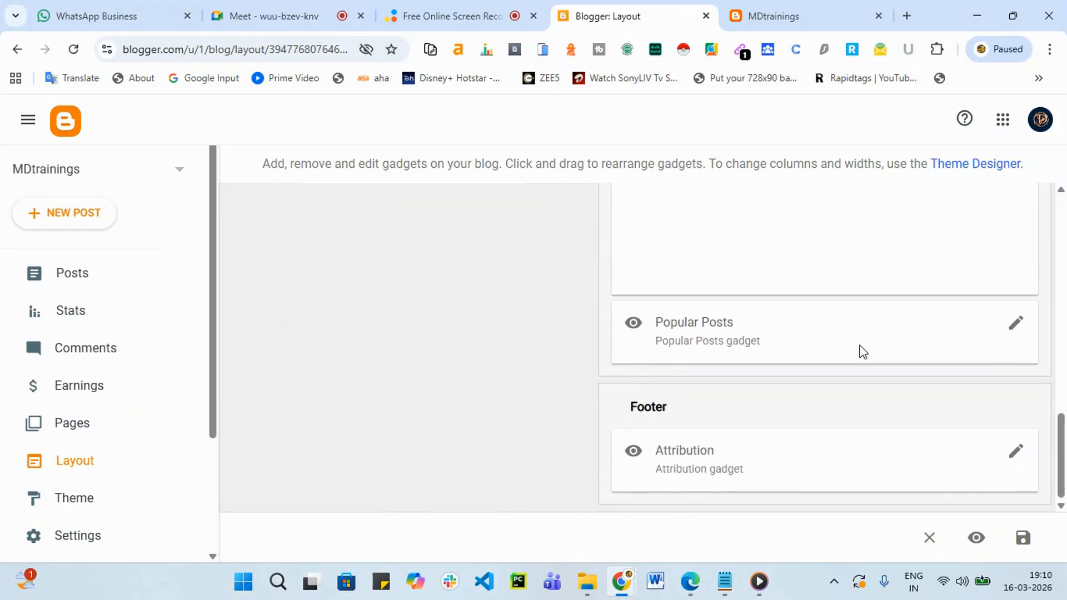
pyautogui.scroll(4, 466, 362)
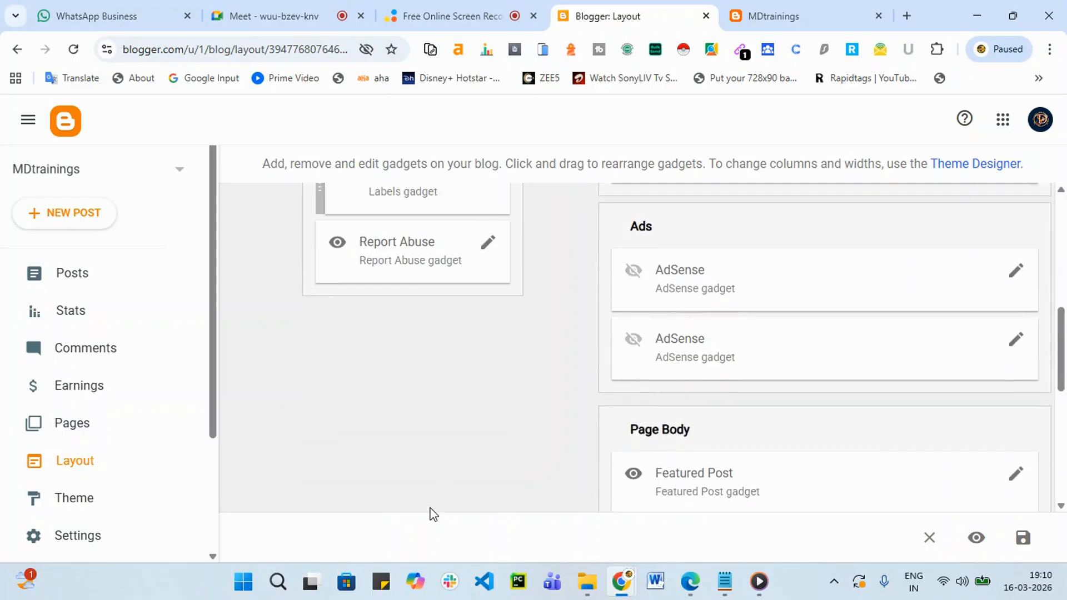
pyautogui.scroll(6, 433, 500)
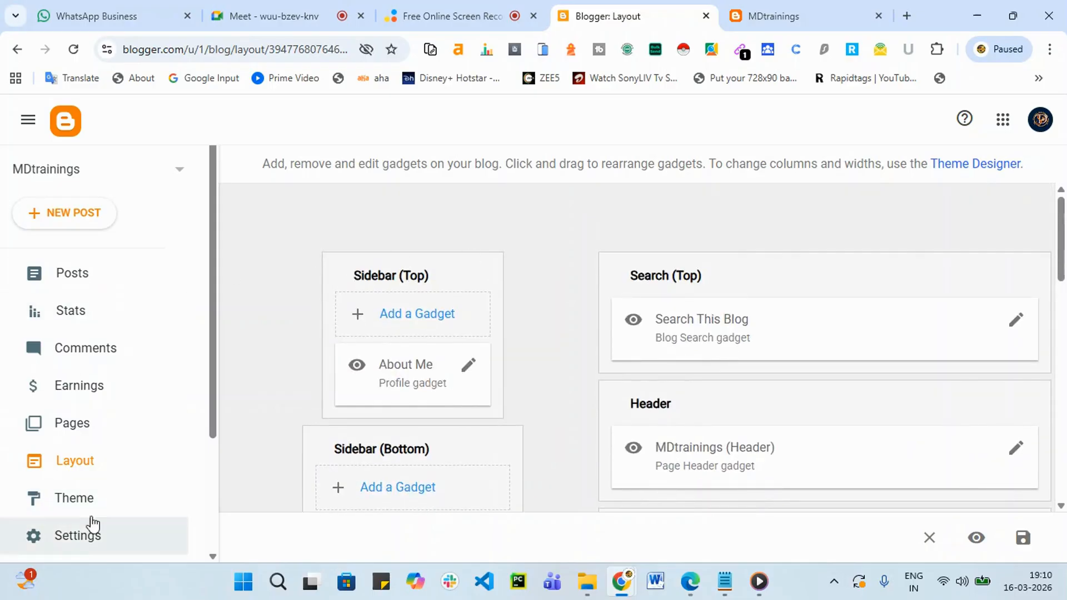
# Open the HTML editor of the Contempo Light theme, look through its code, and return to the themes overview.
pyautogui.click(109, 498)
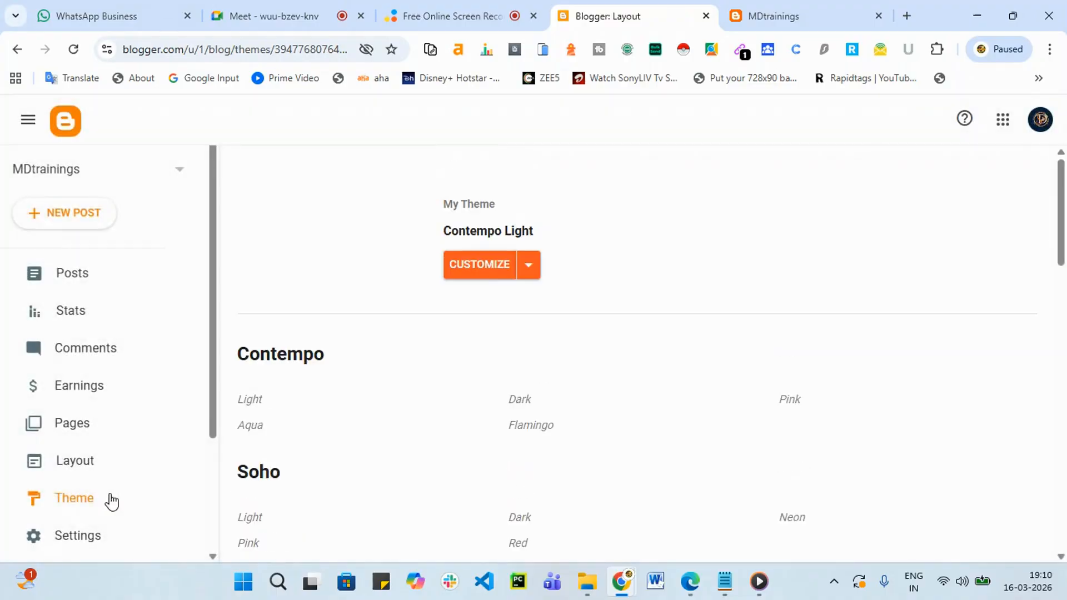
pyautogui.click(528, 265)
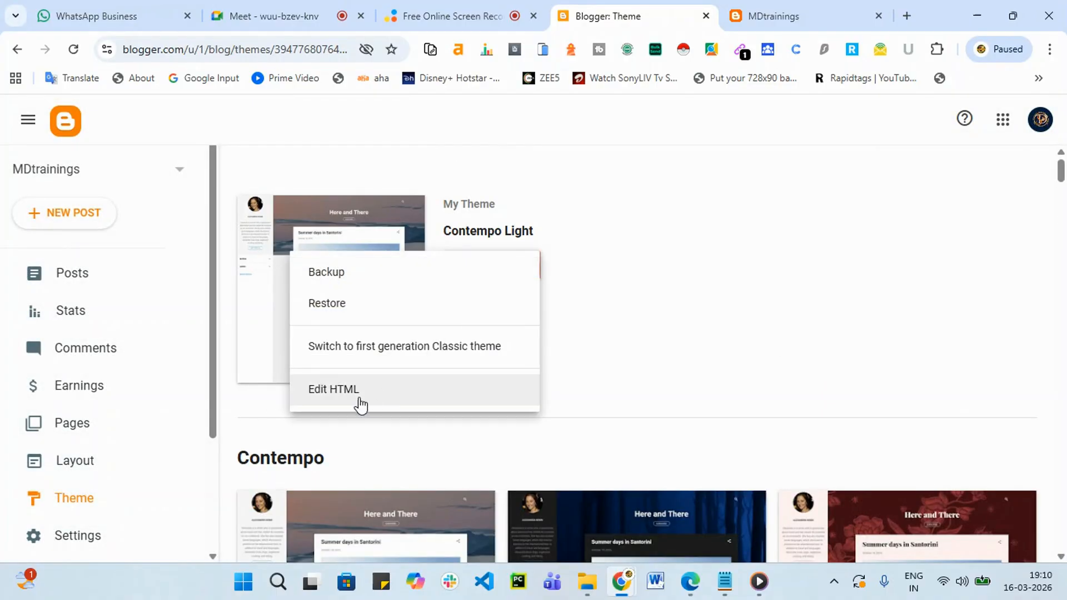
pyautogui.click(335, 399)
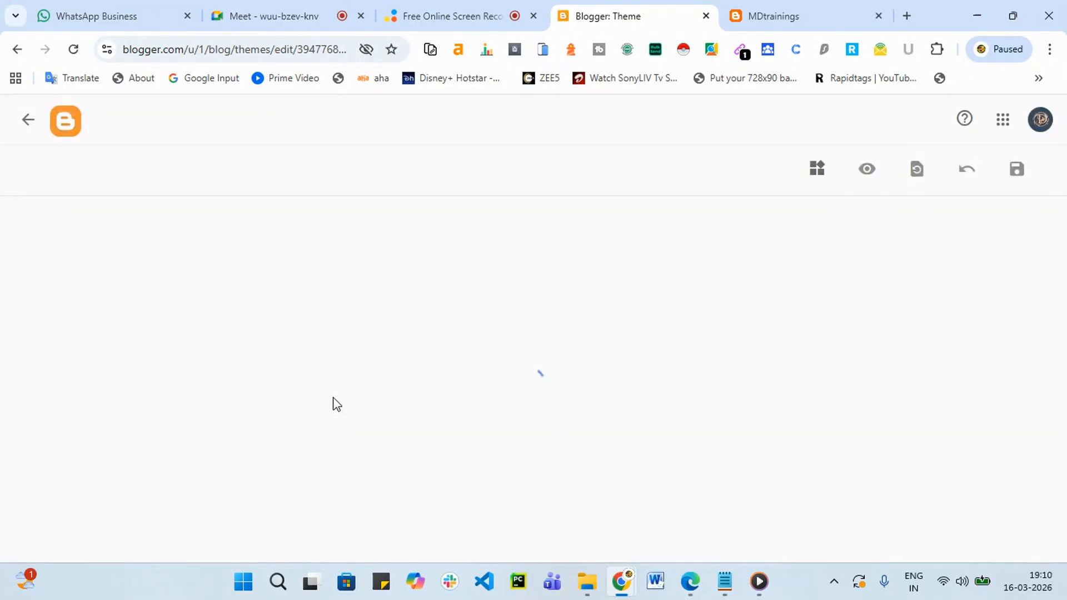
pyautogui.scroll(-8, 179, 334)
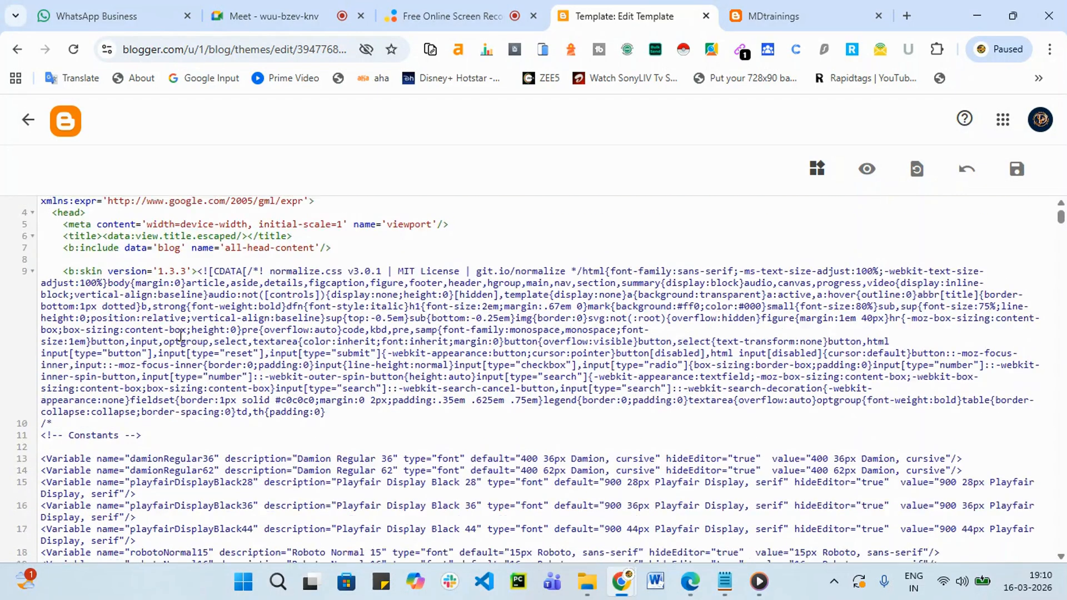
pyautogui.scroll(-15, 180, 336)
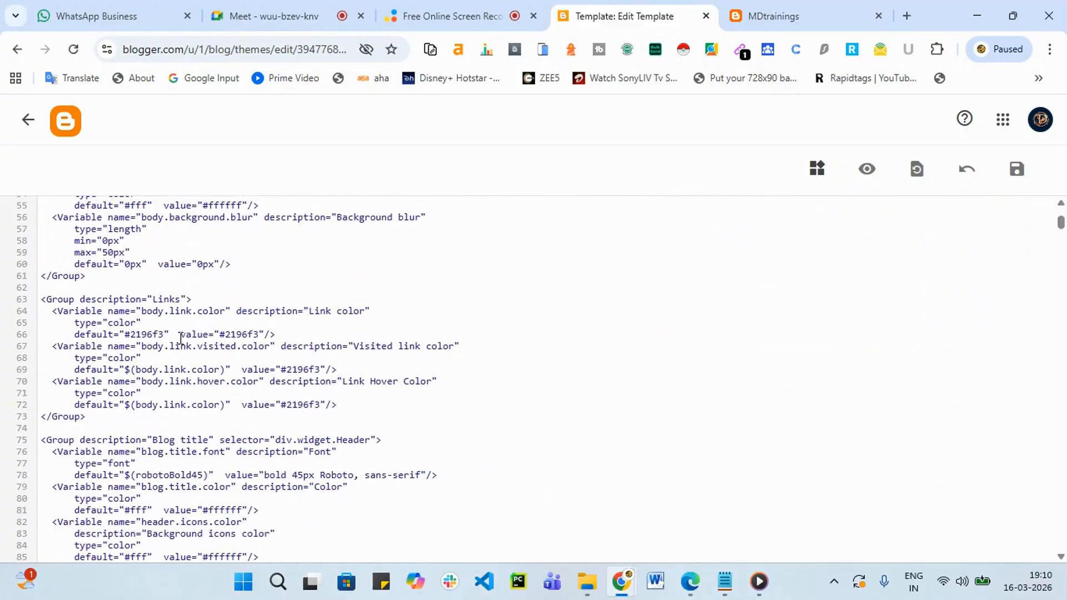
pyautogui.scroll(-20, 204, 425)
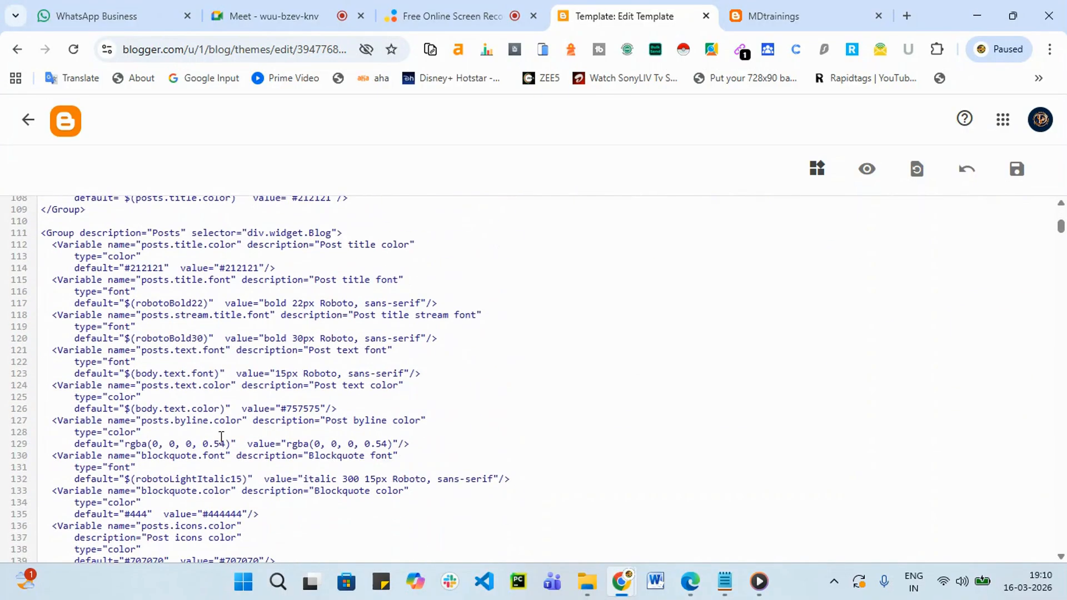
pyautogui.scroll(13, 121, 496)
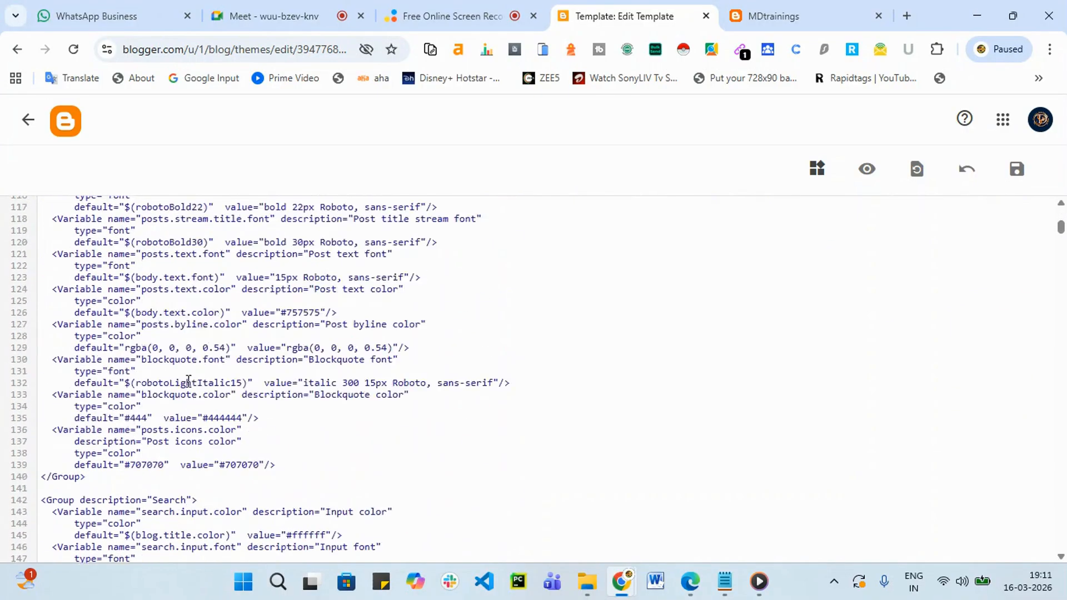
pyautogui.click(24, 132)
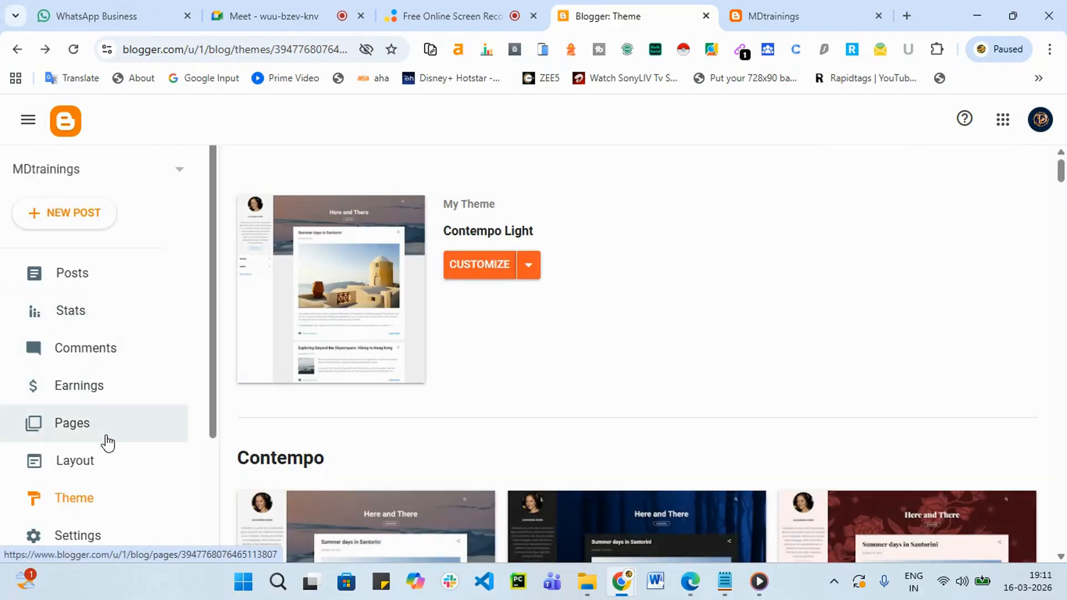
# Check the Layout gadgets against the live MDtrainings blog, and open the blog's list of pages.
pyautogui.click(88, 472)
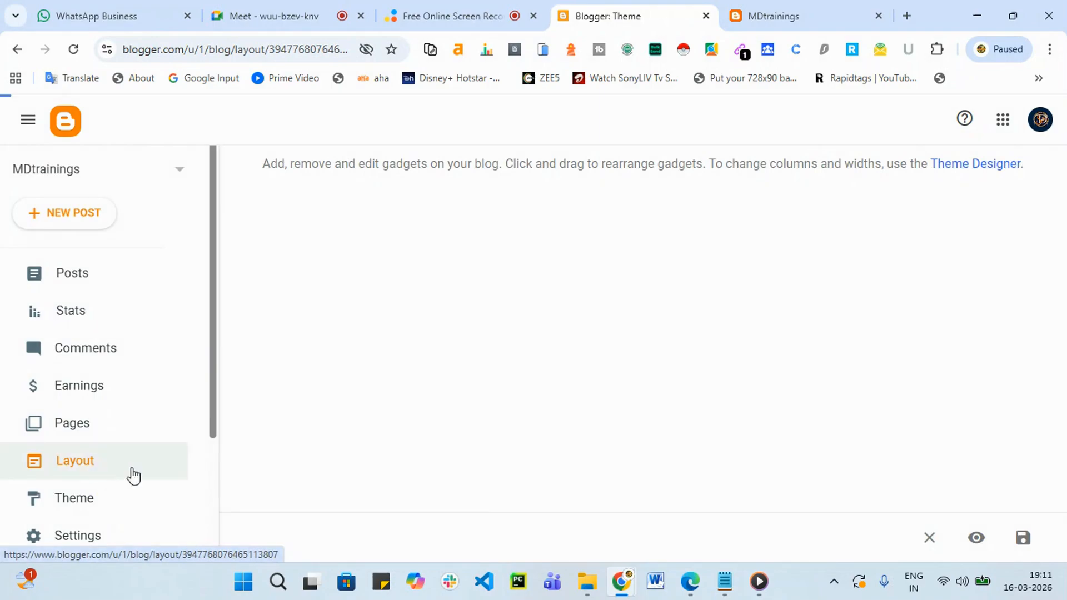
pyautogui.scroll(-1, 631, 400)
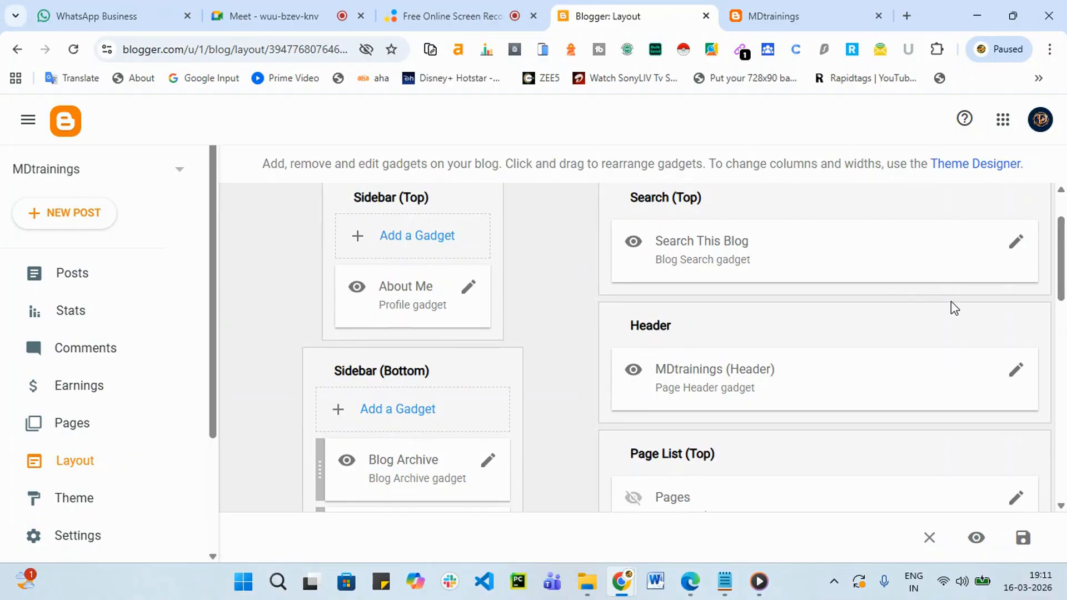
pyautogui.click(760, 16)
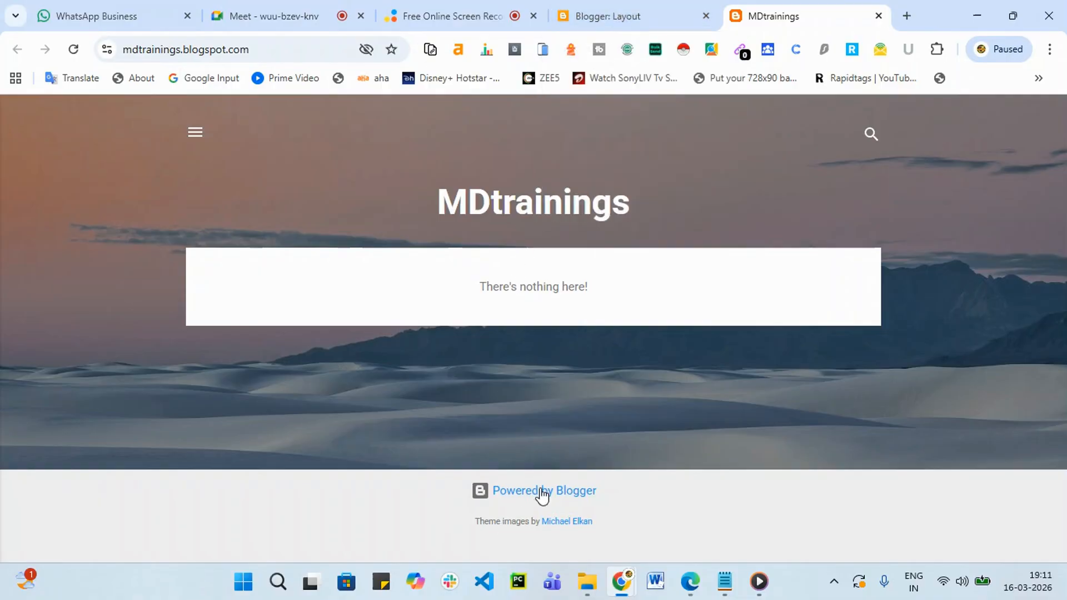
pyautogui.click(606, 15)
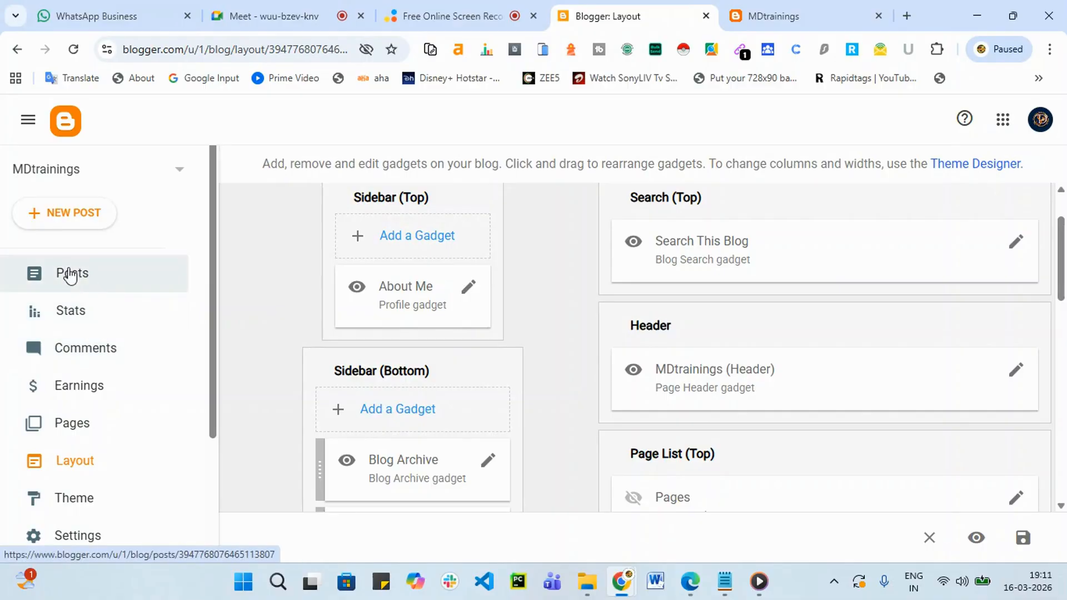
pyautogui.click(90, 431)
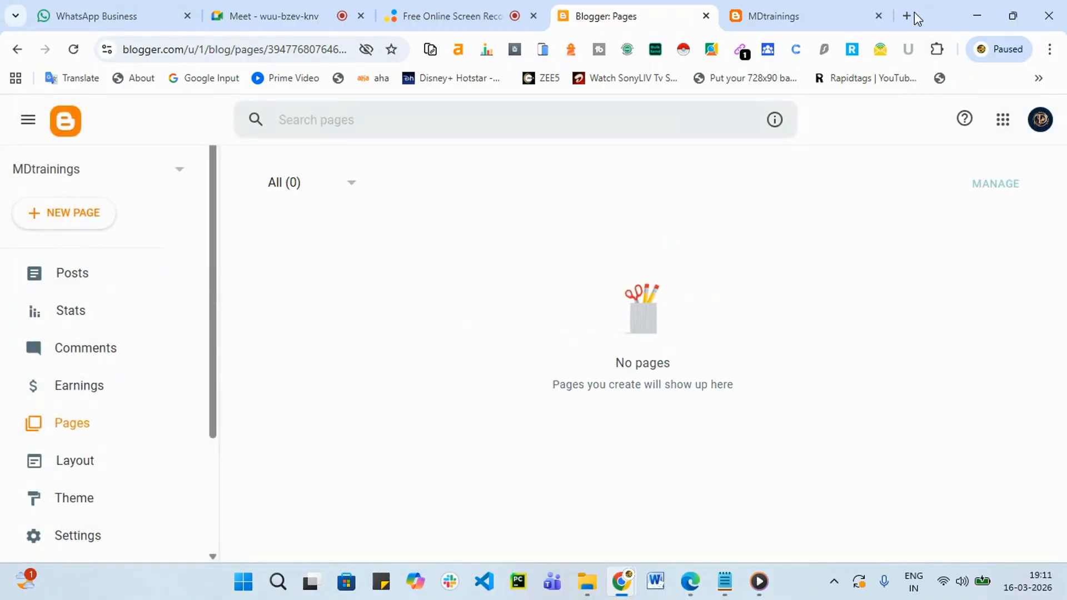
# Load srishadigital.in in a new tab, look through its Blog page, and compare it with the live MDtrainings blog.
pyautogui.click(908, 16)
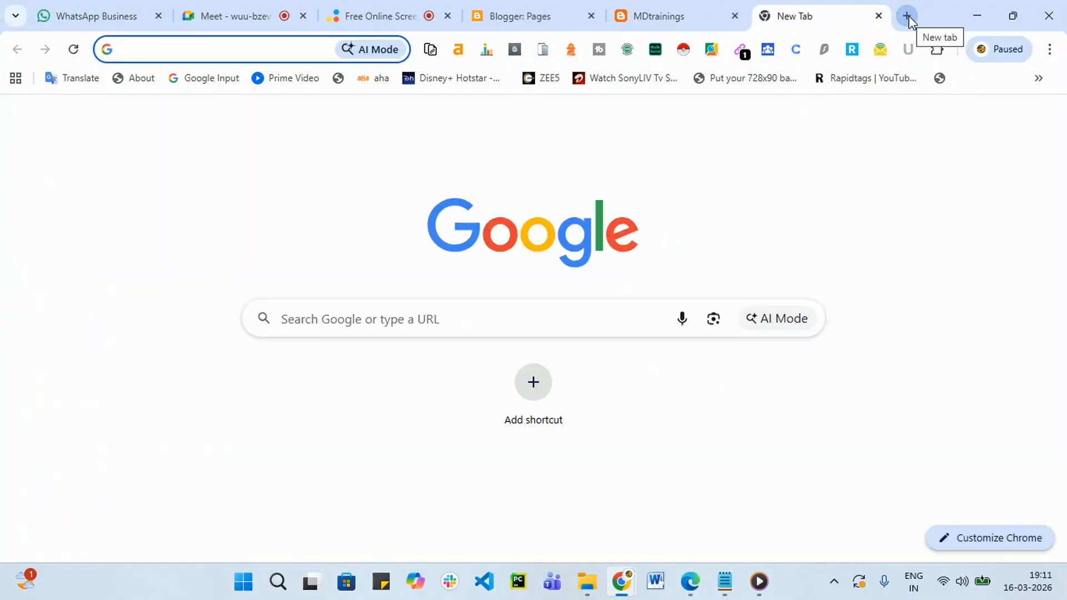
pyautogui.write('sri')
pyautogui.press('Return')
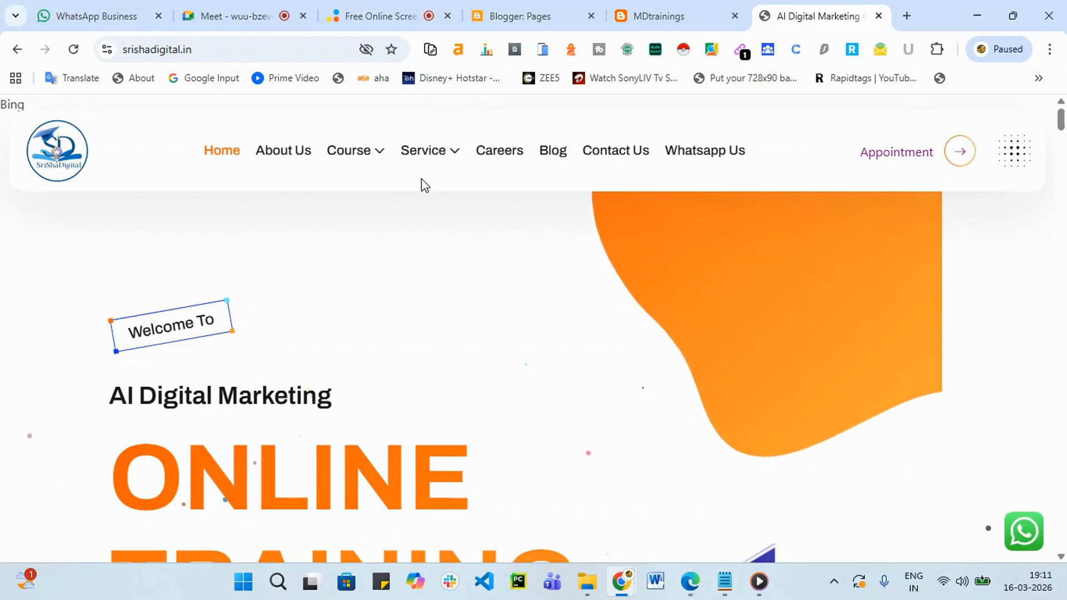
pyautogui.click(566, 160)
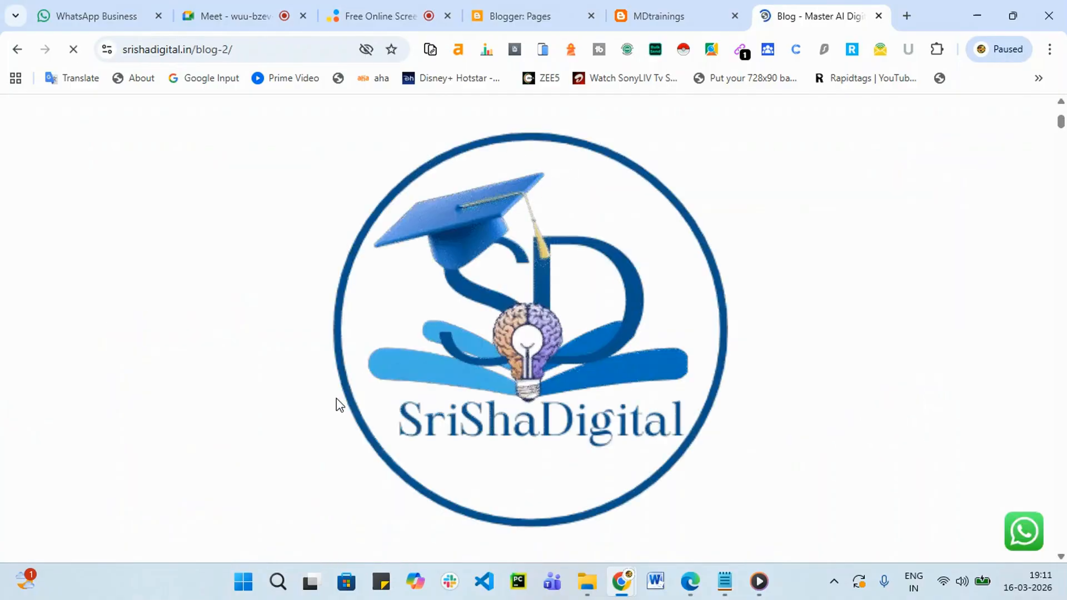
pyautogui.scroll(-10, 309, 419)
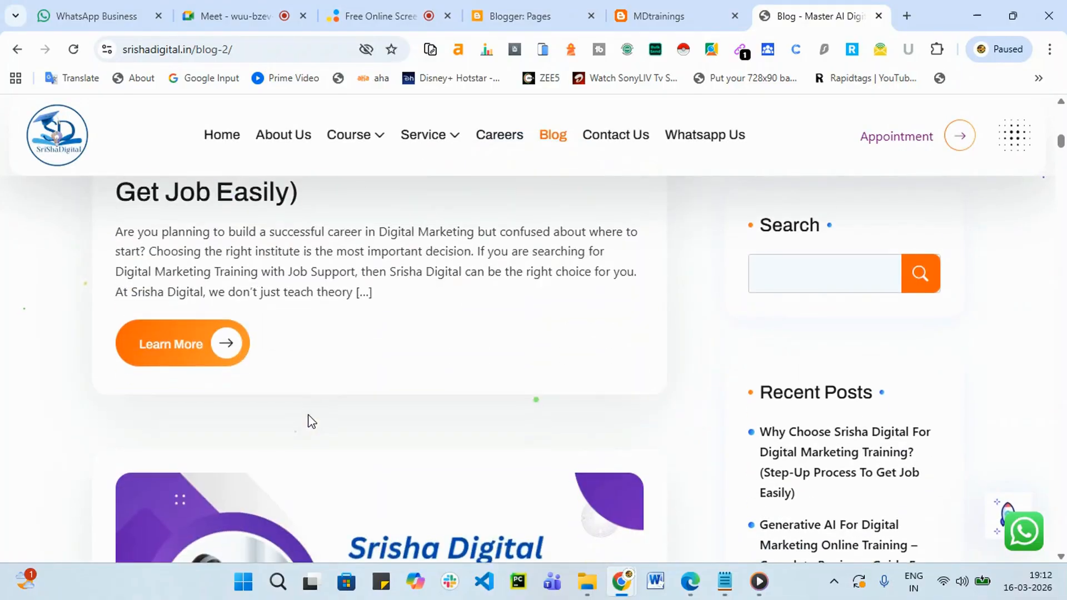
pyautogui.click(699, 15)
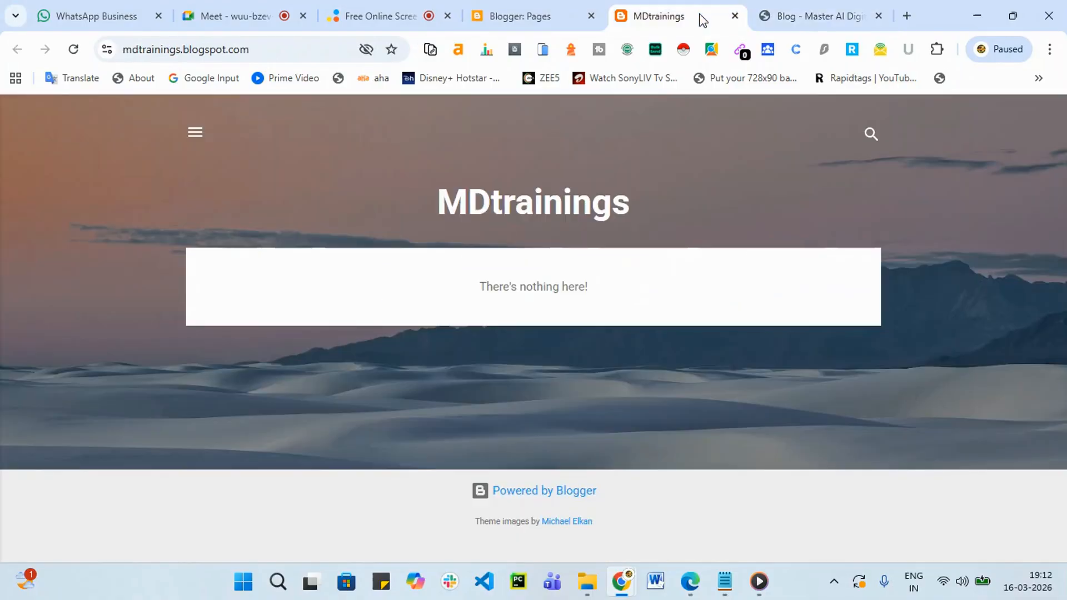
# Create a new Blogger page titled "About Us" with the body text "About srisha" and publish it to the blog.
pyautogui.click(514, 7)
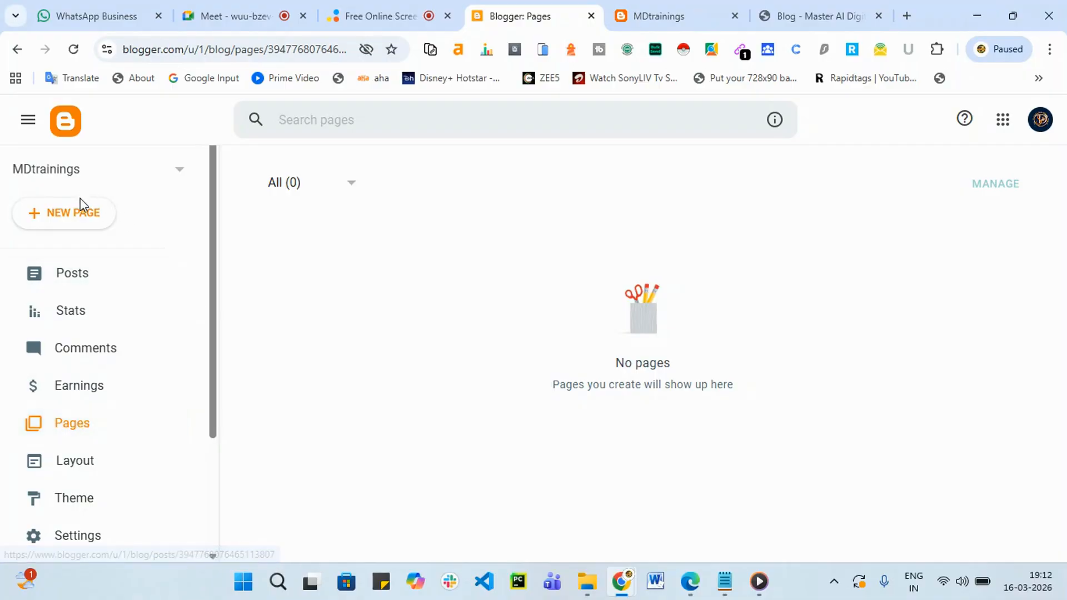
pyautogui.click(77, 217)
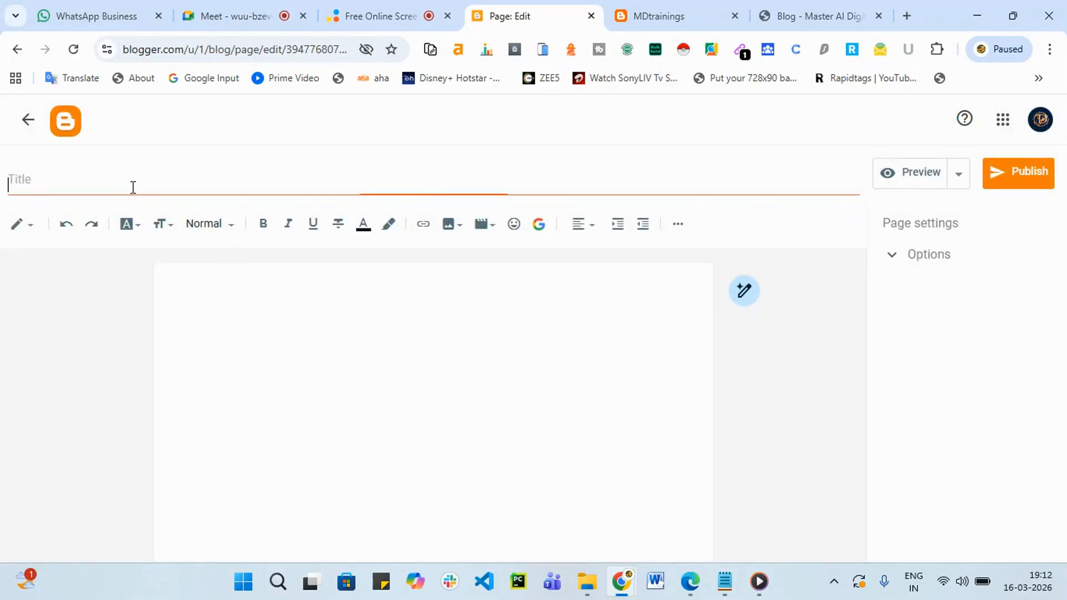
pyautogui.write('Ab')
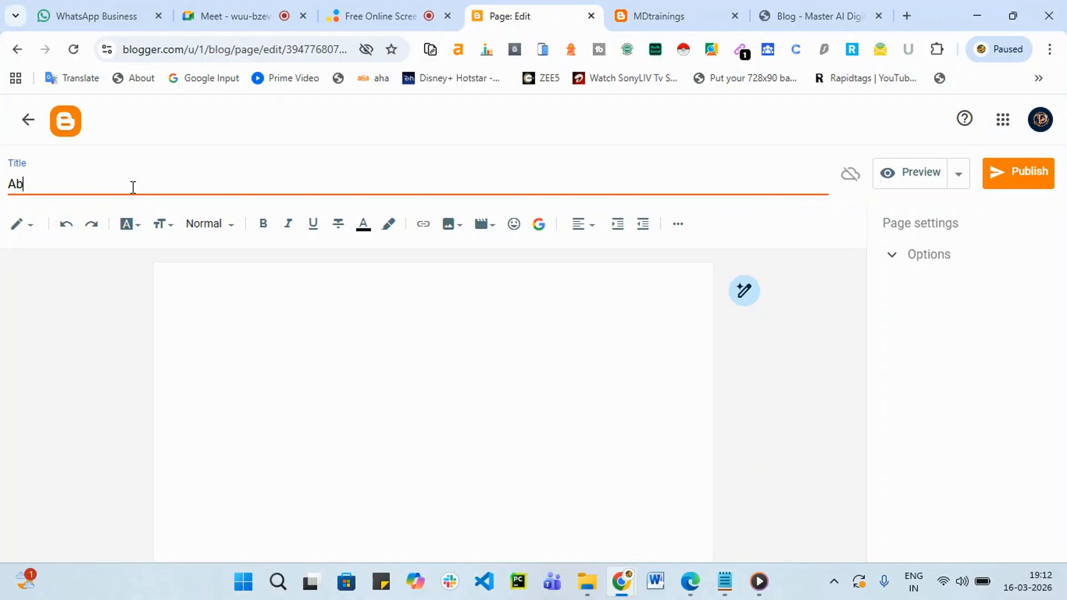
pyautogui.write('o')
pyautogui.click(276, 342)
pyautogui.moveTo(46, 182); pyautogui.dragTo(8, 184)
pyautogui.hotkey('ctrl', 'c')
pyautogui.click(221, 342)
pyautogui.hotkey('ctrl', 'v')
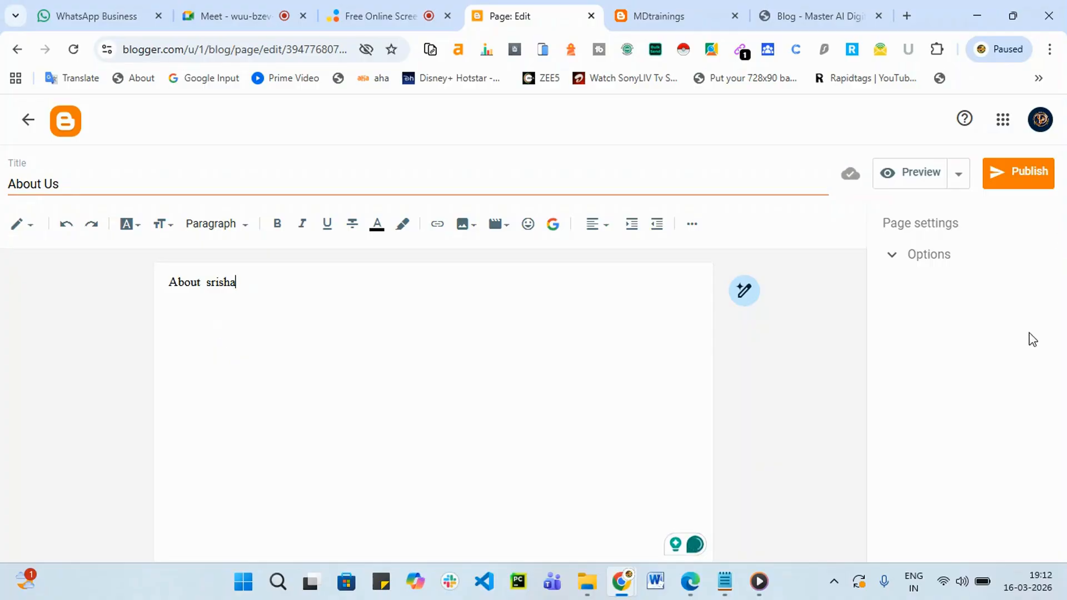
pyautogui.click(1033, 173)
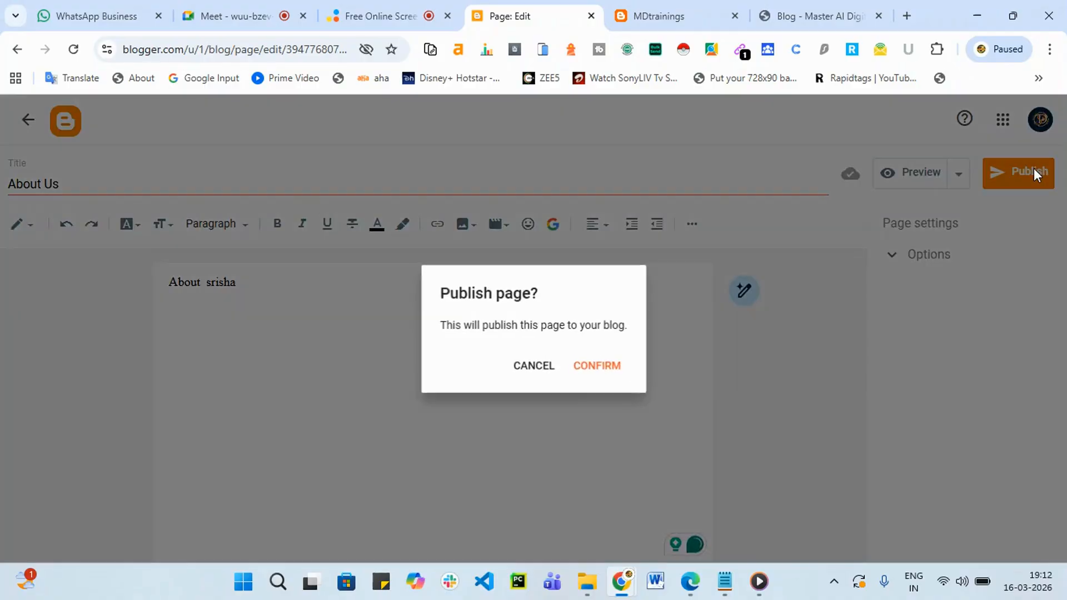
pyautogui.click(597, 367)
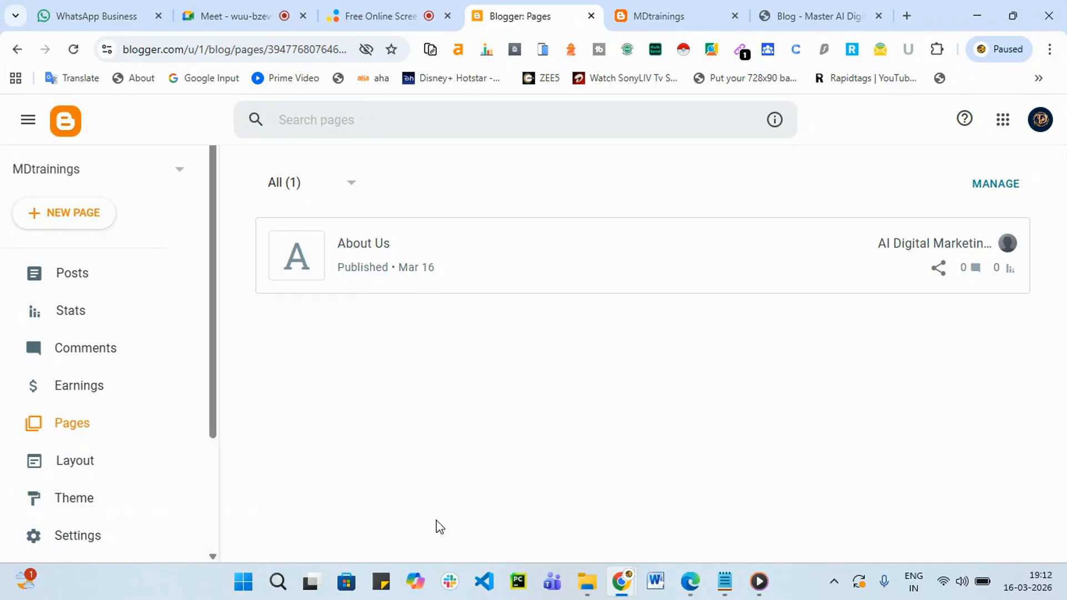
# Start a new page titled "Contat us" and copy the word "Contat" from the title into the page body.
pyautogui.click(58, 220)
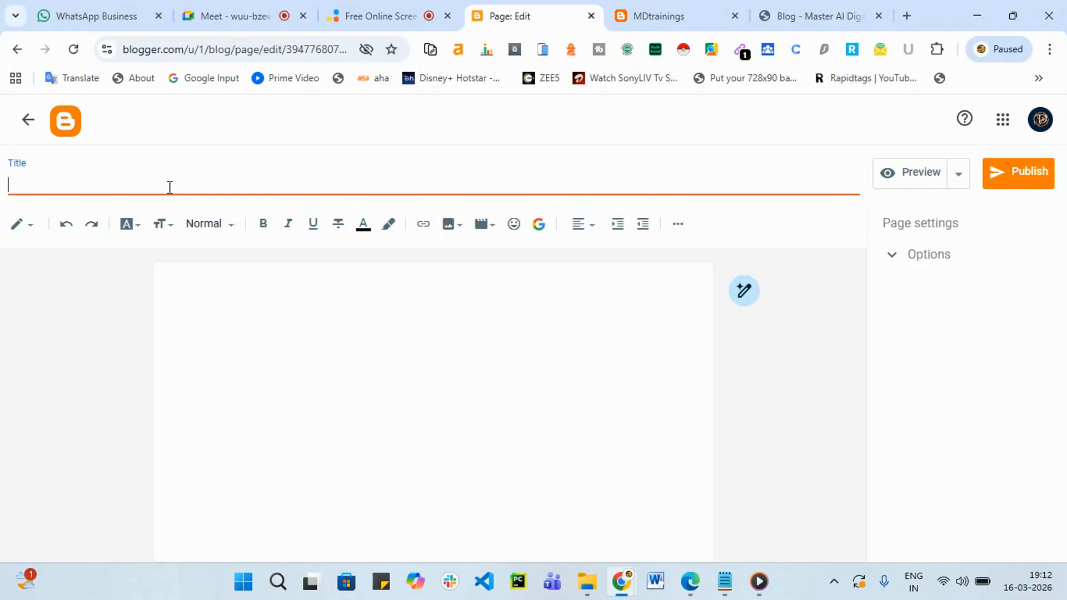
pyautogui.write('Contat us')
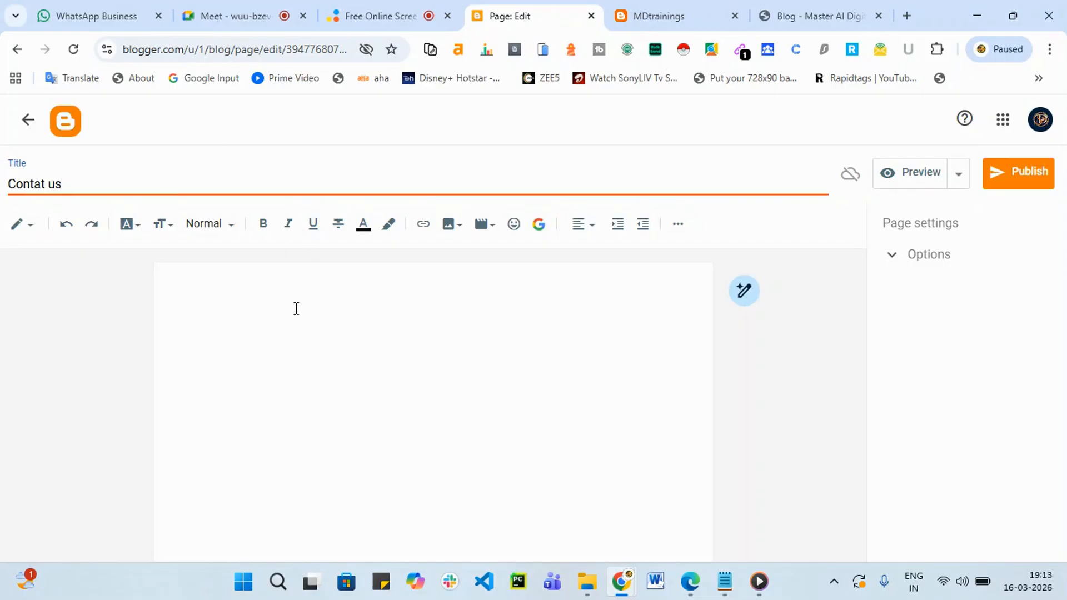
pyautogui.click(296, 308)
pyautogui.moveTo(48, 184); pyautogui.dragTo(12, 202)
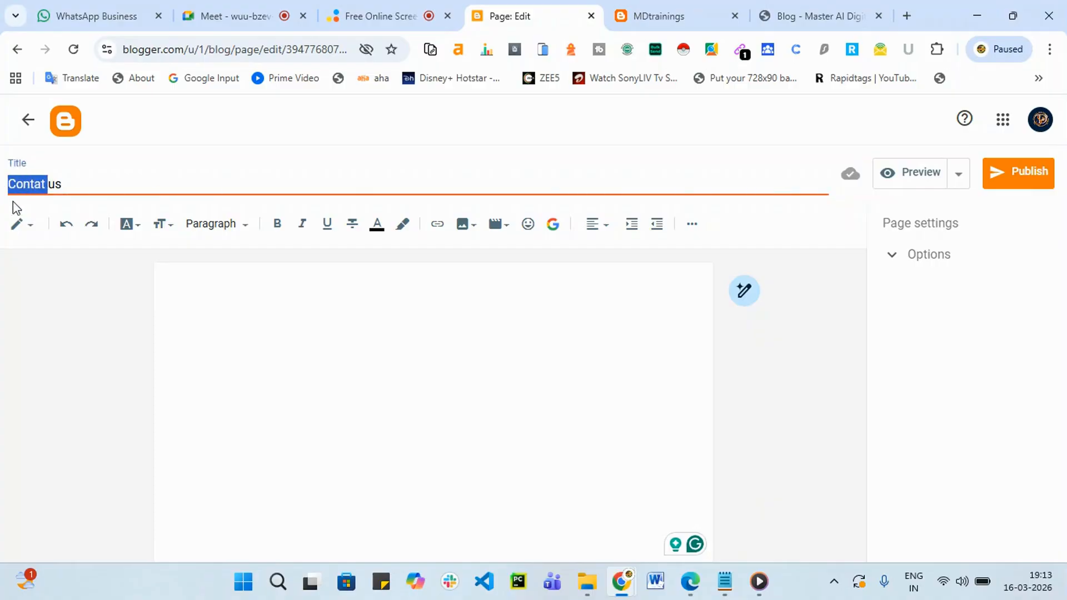
pyautogui.hotkey('ctrl', 'c')
pyautogui.click(270, 334)
pyautogui.hotkey('ctrl', 'v')
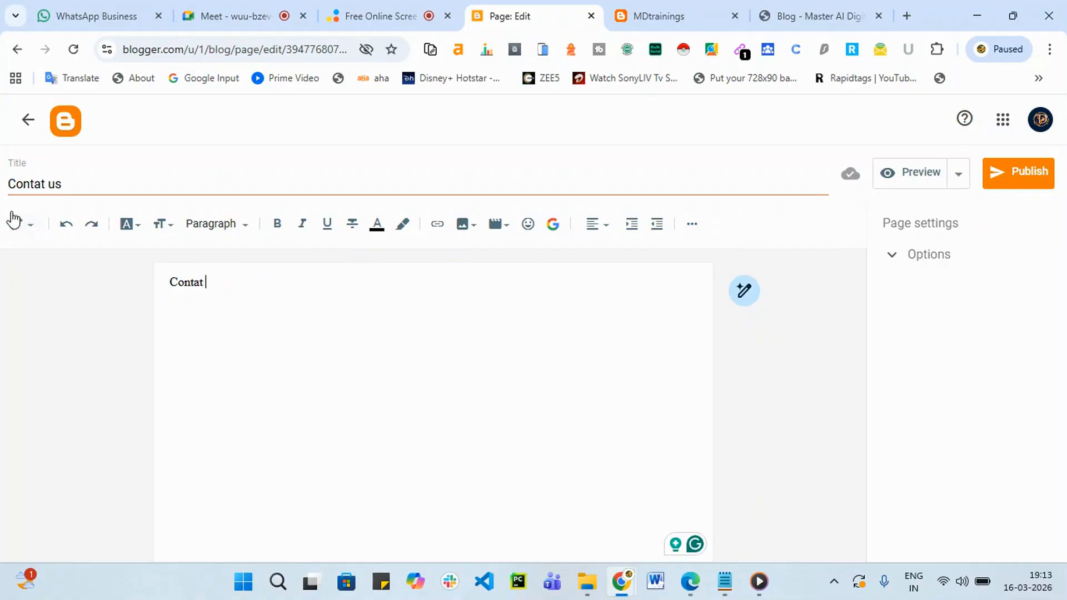
# Correct the title to "Contact us" and the body text to "Contact", and publish the page to the blog.
pyautogui.click(42, 183)
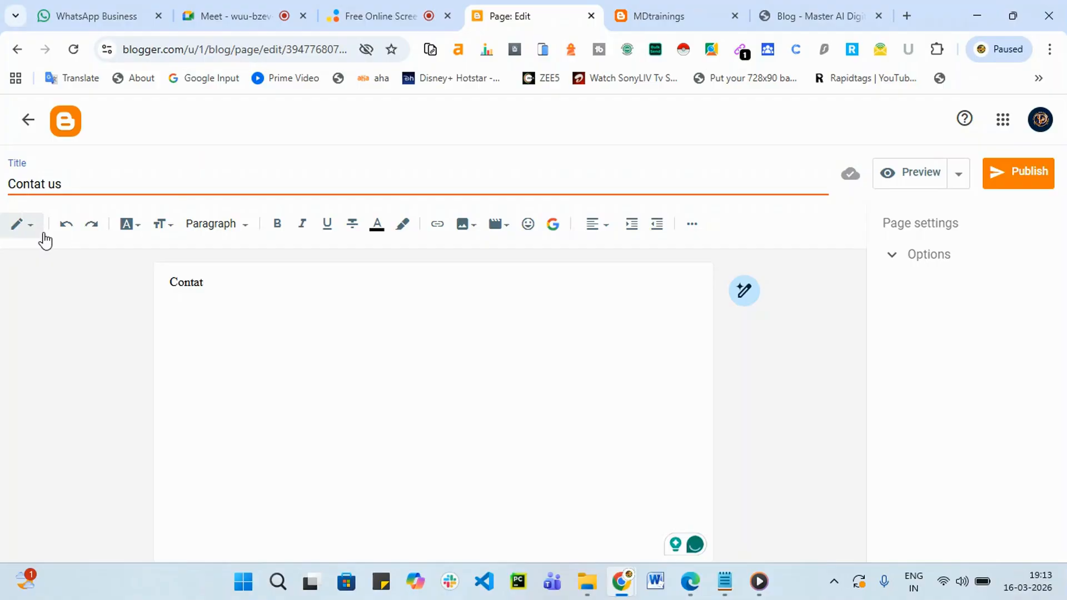
pyautogui.write('c')
pyautogui.click(282, 327)
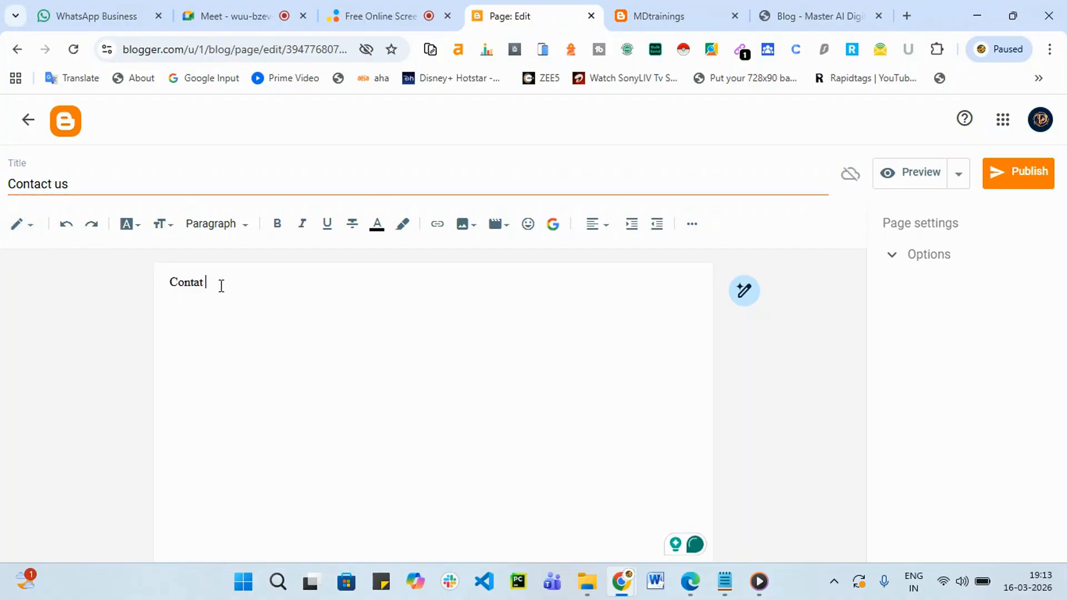
pyautogui.click(196, 282)
pyautogui.write('c')
pyautogui.click(1042, 177)
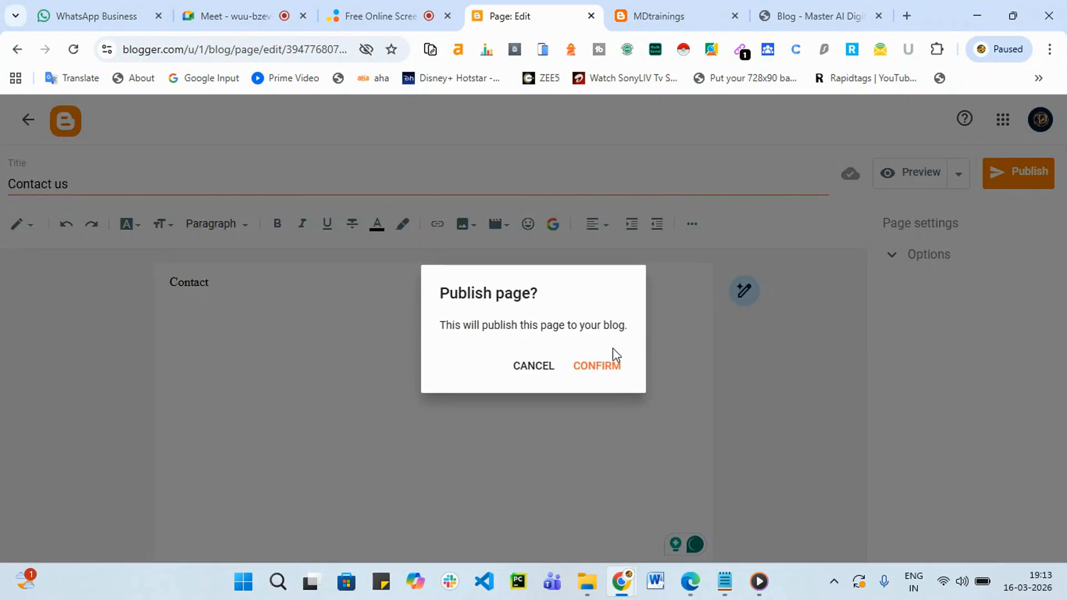
pyautogui.click(603, 370)
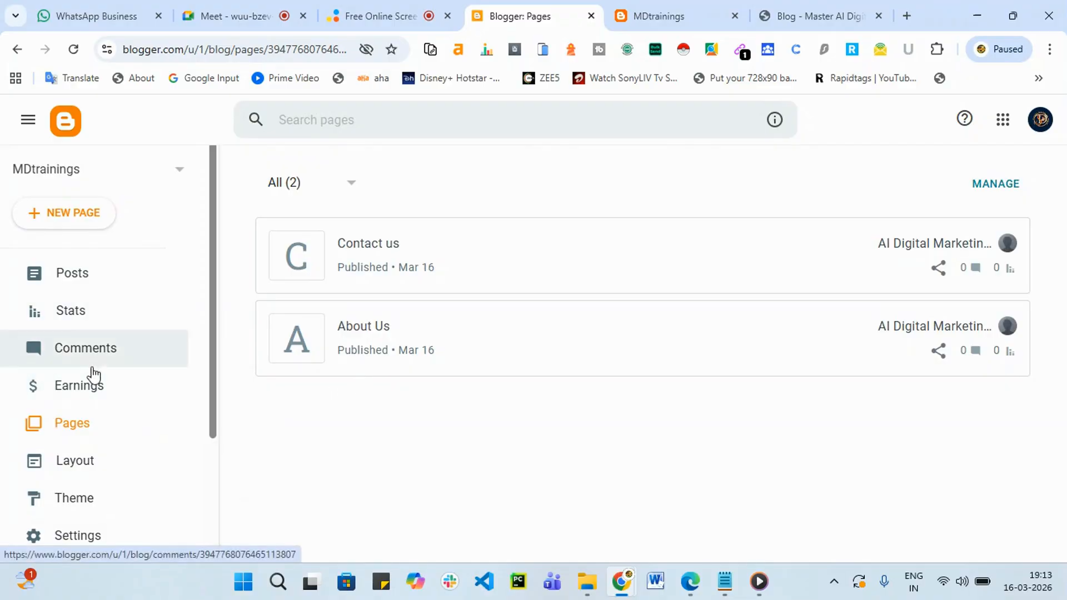
# Compare the navigation menu of the srishadigital.in Blog page with the live MDtrainings blog, and return to the list of pages.
pyautogui.click(808, 7)
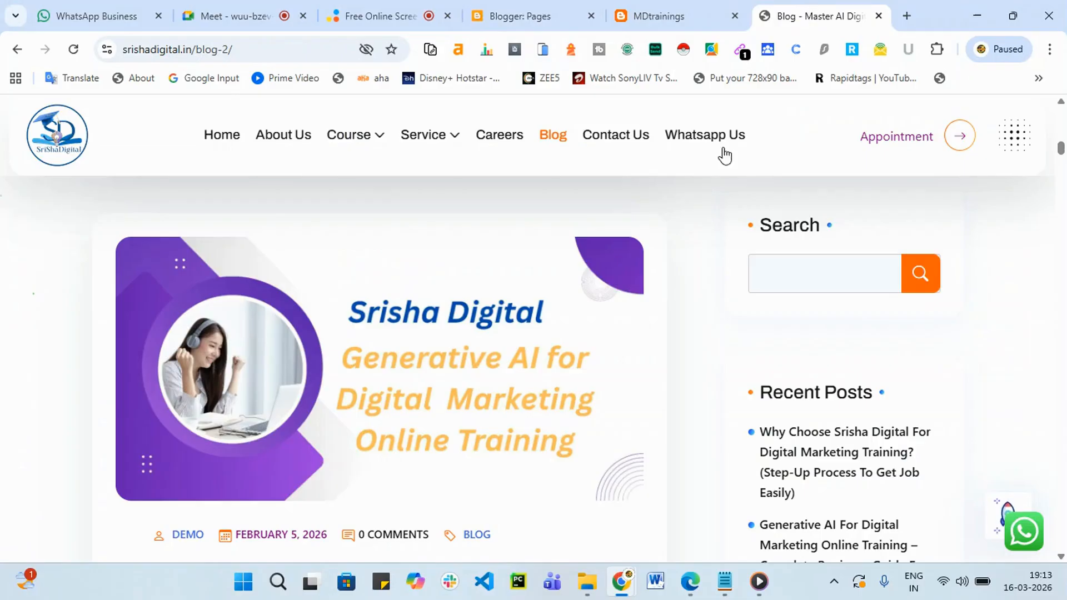
pyautogui.click(690, 21)
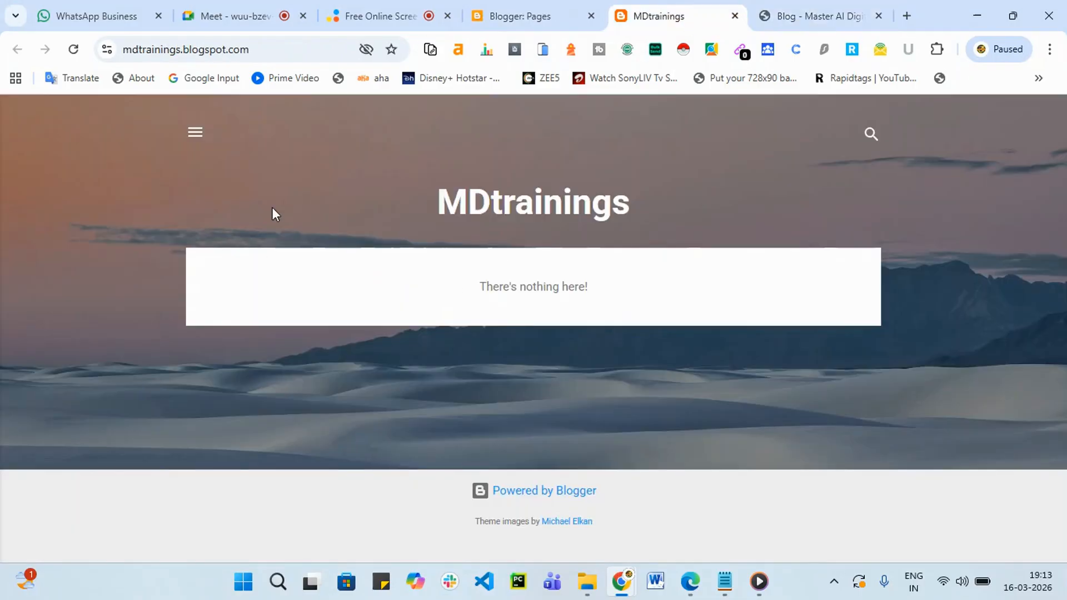
pyautogui.click(493, 14)
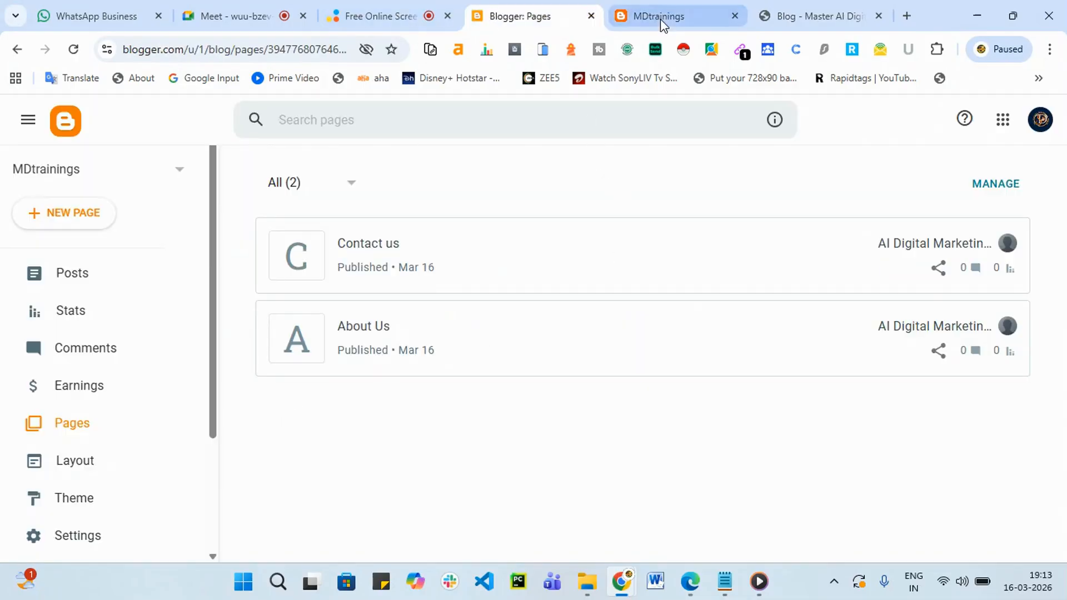
pyautogui.click(704, 7)
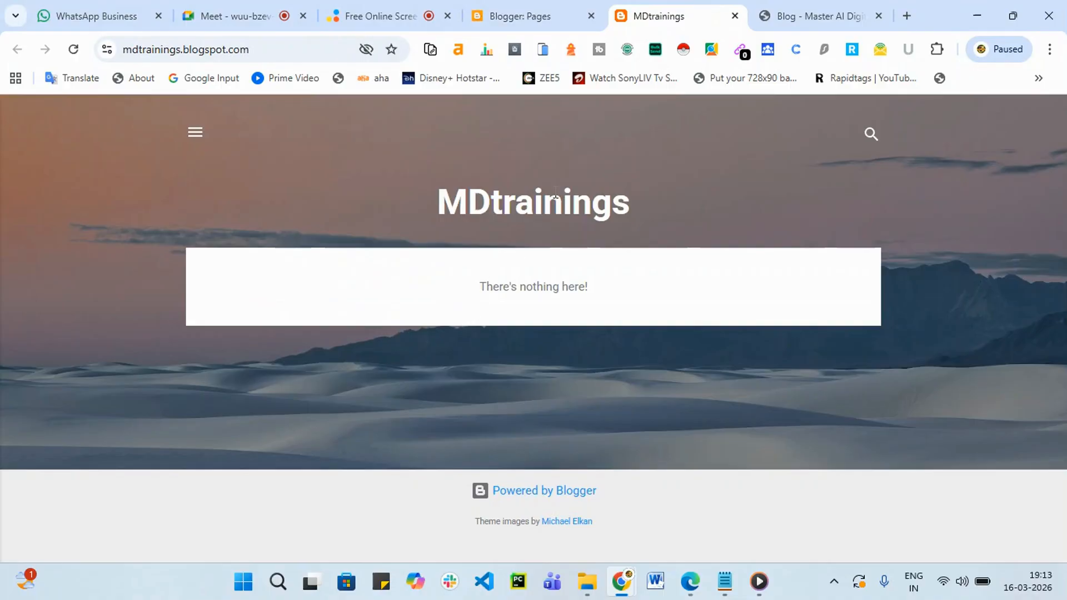
pyautogui.click(543, 8)
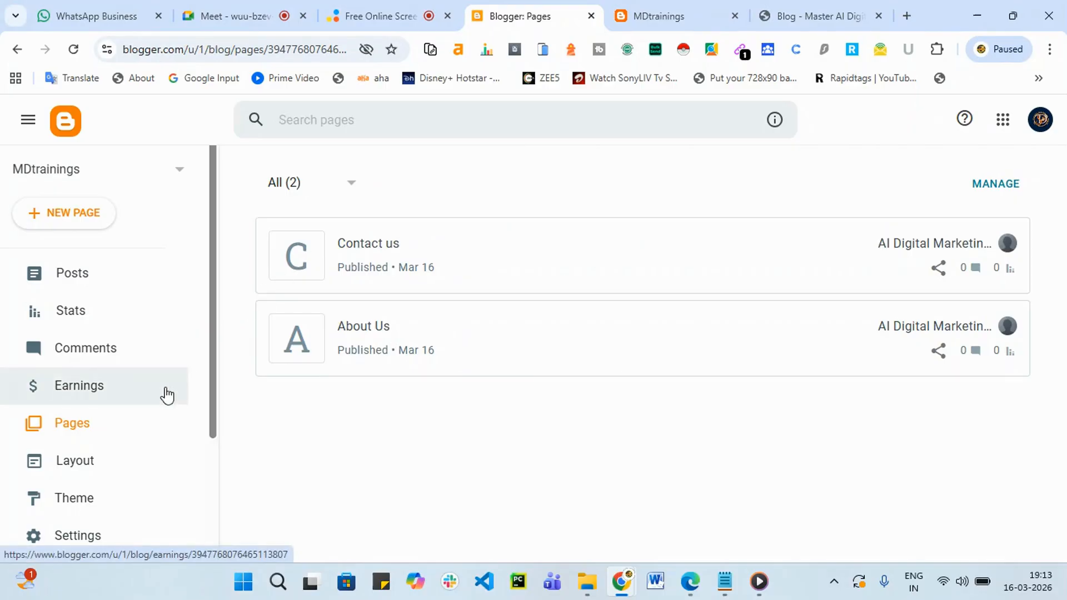
# Open the blog's Layout and examine its sidebar, search, header and page list gadgets.
pyautogui.click(96, 470)
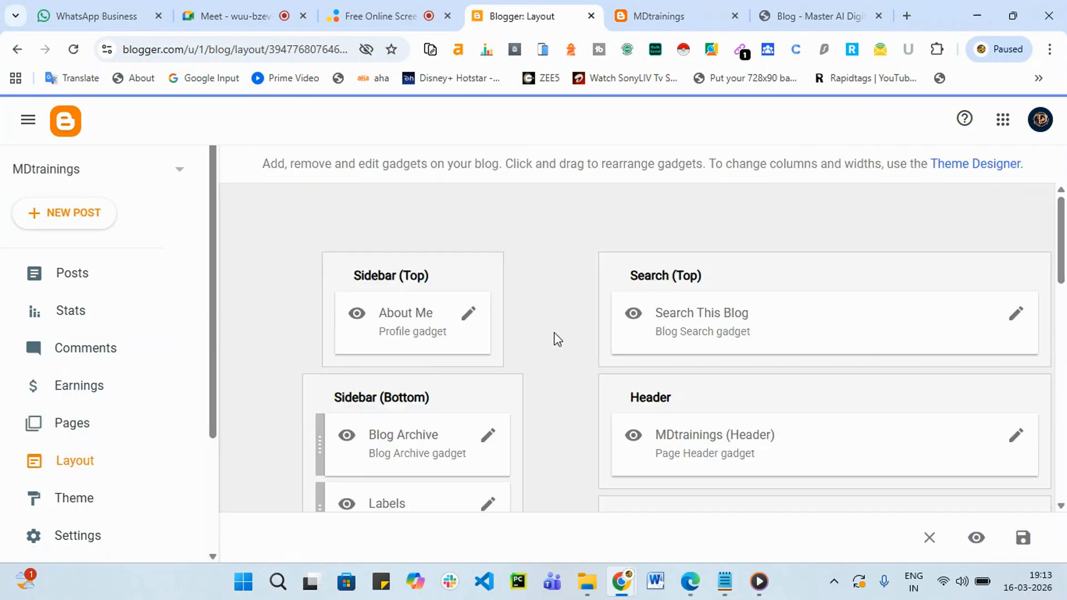
pyautogui.scroll(-1, 617, 356)
pyautogui.scroll(1, 634, 371)
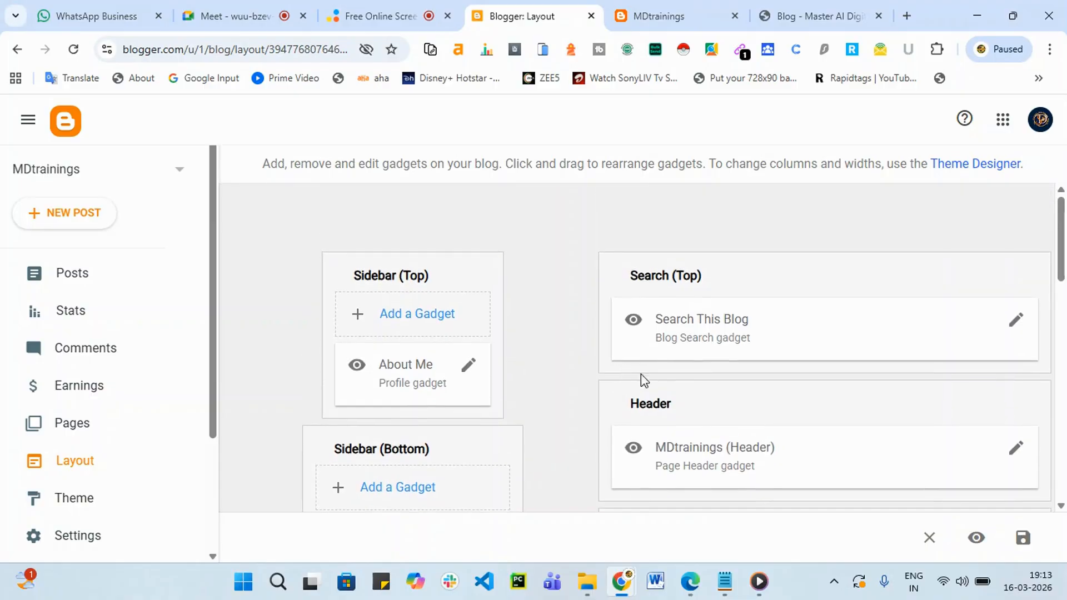
pyautogui.scroll(-1, 722, 406)
pyautogui.scroll(-2, 750, 431)
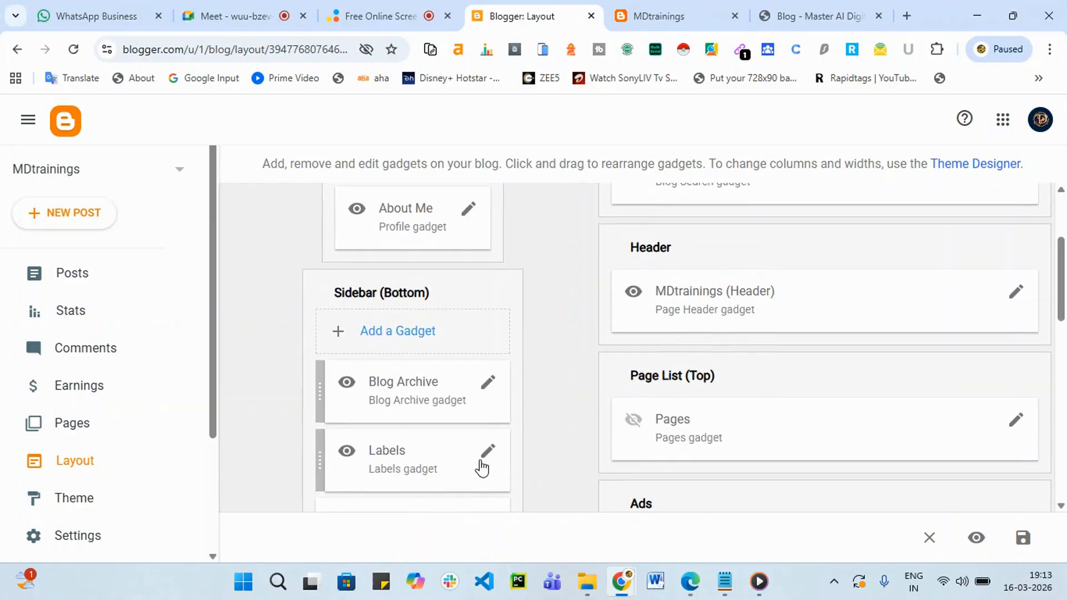
pyautogui.scroll(3, 495, 405)
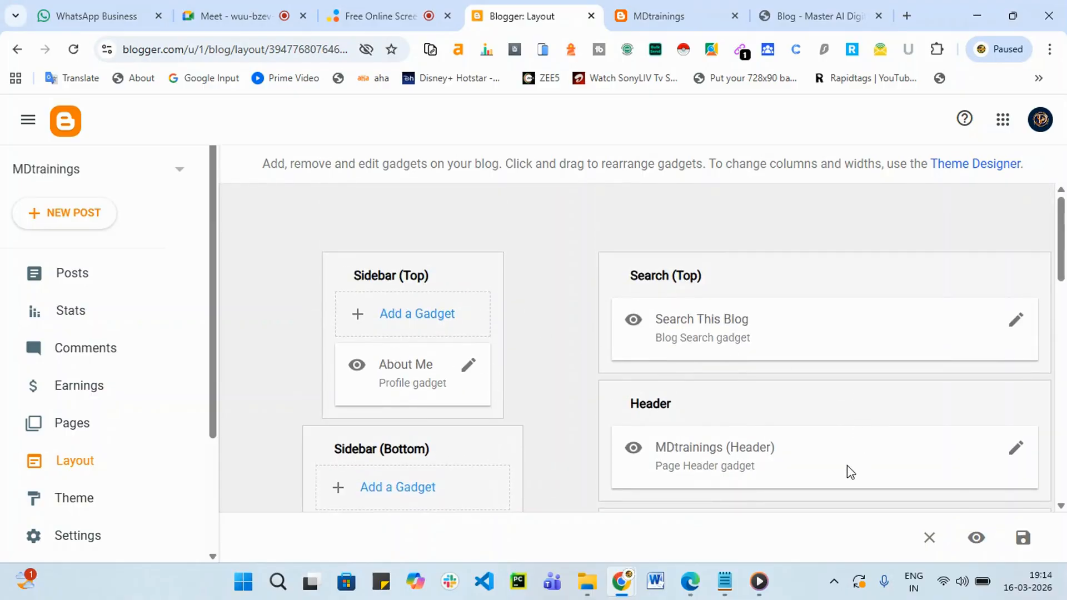
pyautogui.scroll(-3, 849, 472)
pyautogui.scroll(2, 823, 467)
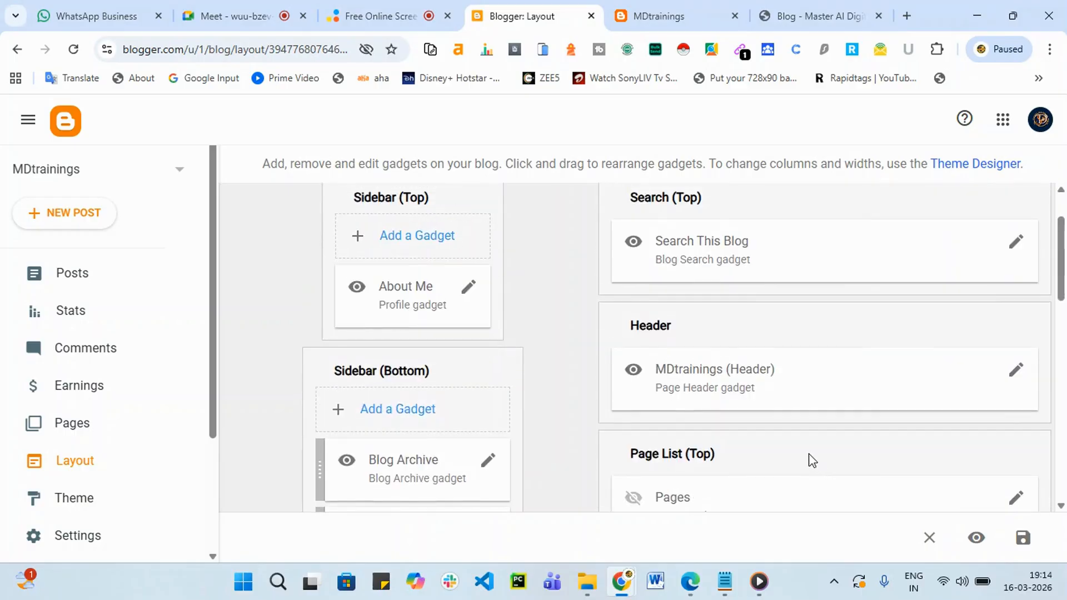
# View the srishadigital.in page for reference, and check the Search This Blog gadget in the Layout against the live MDtrainings blog.
pyautogui.click(806, 13)
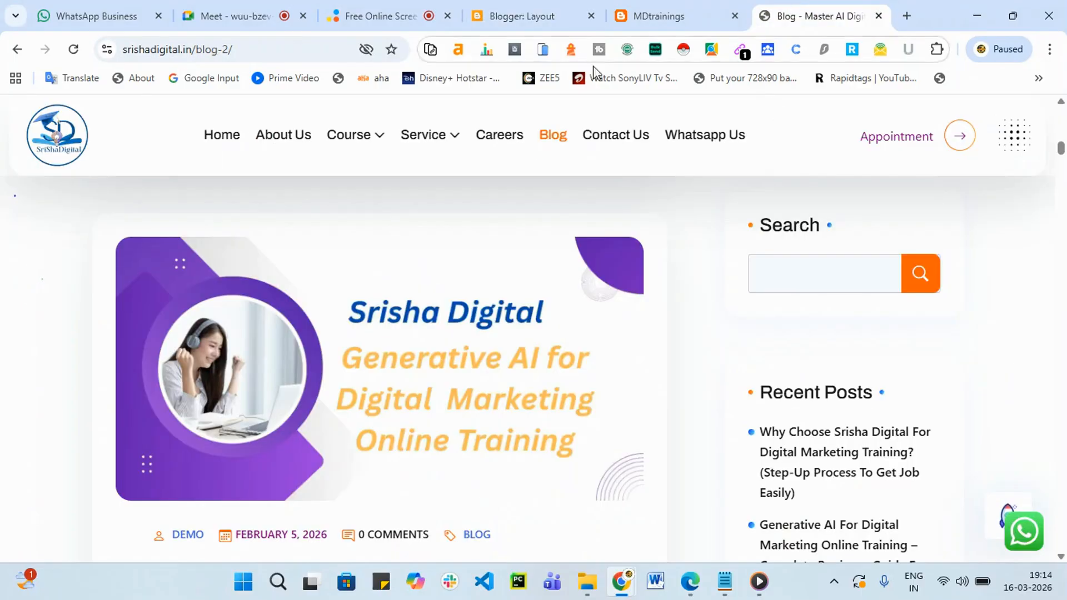
pyautogui.click(713, 12)
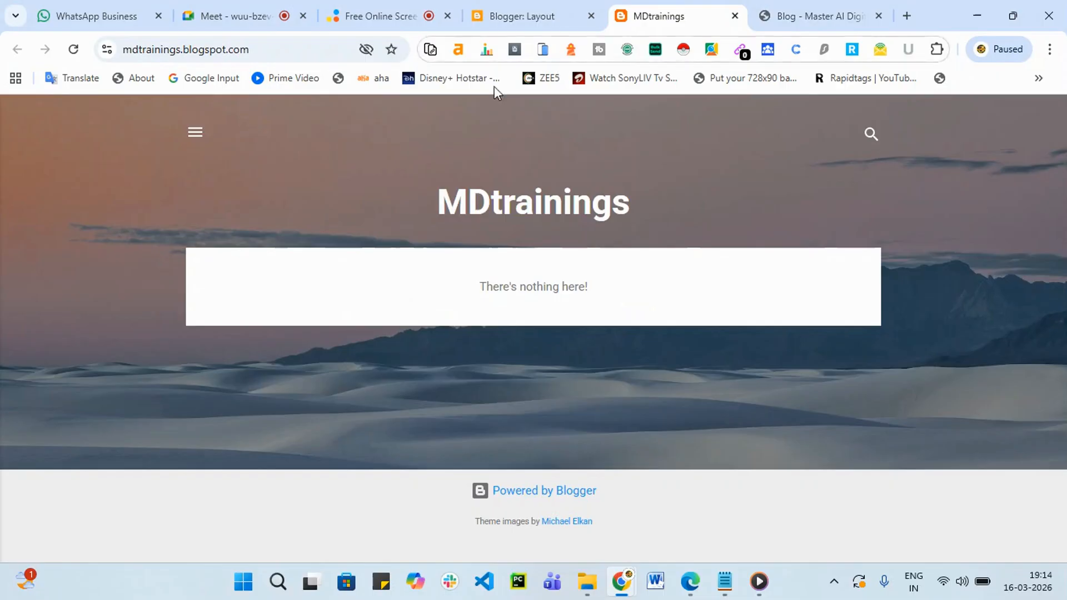
pyautogui.click(516, 8)
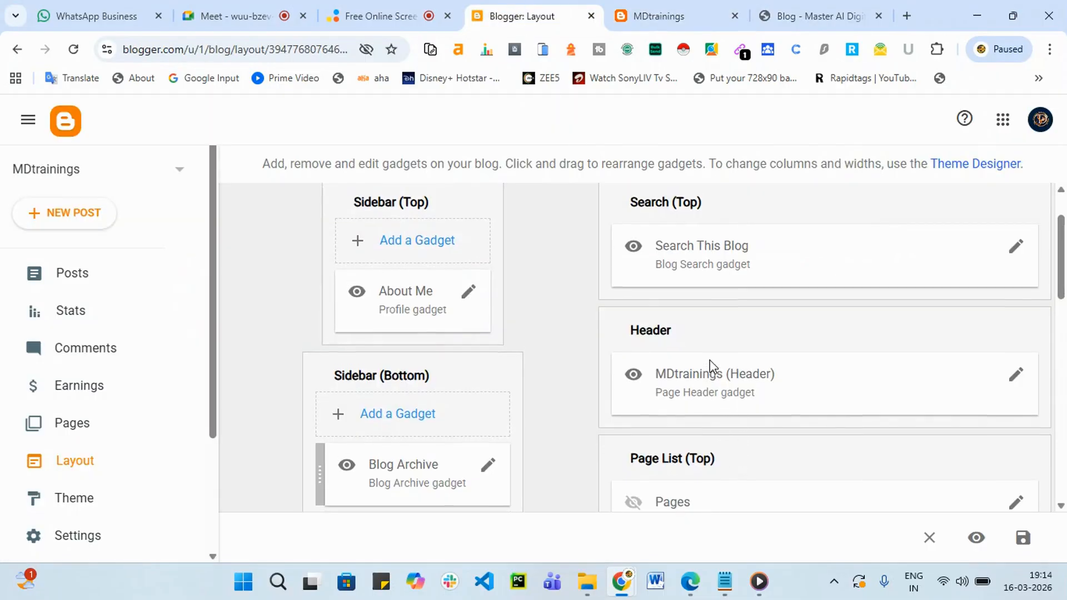
pyautogui.scroll(2, 722, 367)
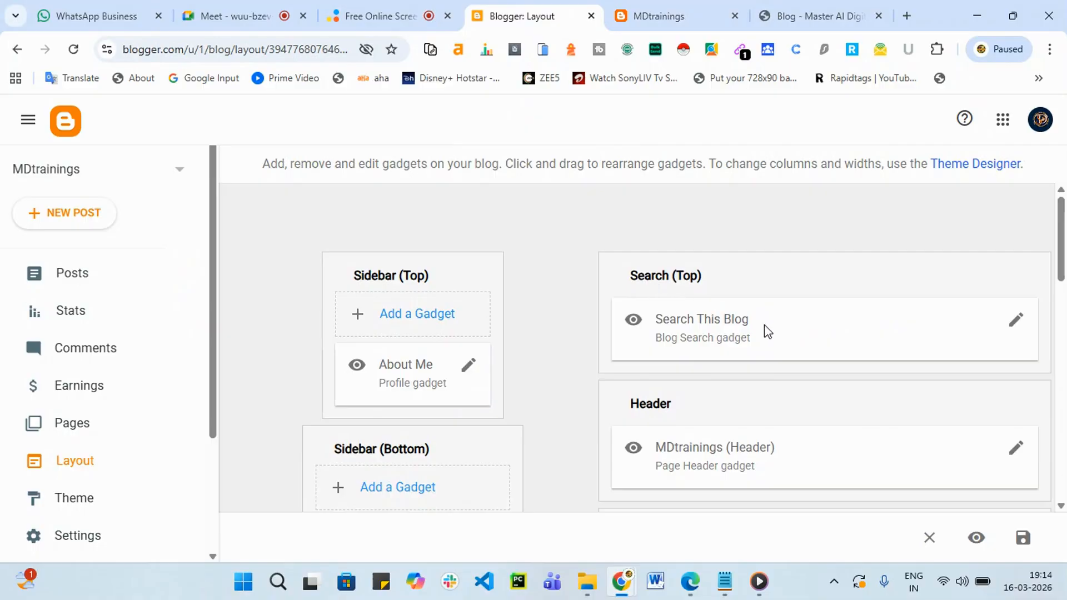
pyautogui.click(661, 11)
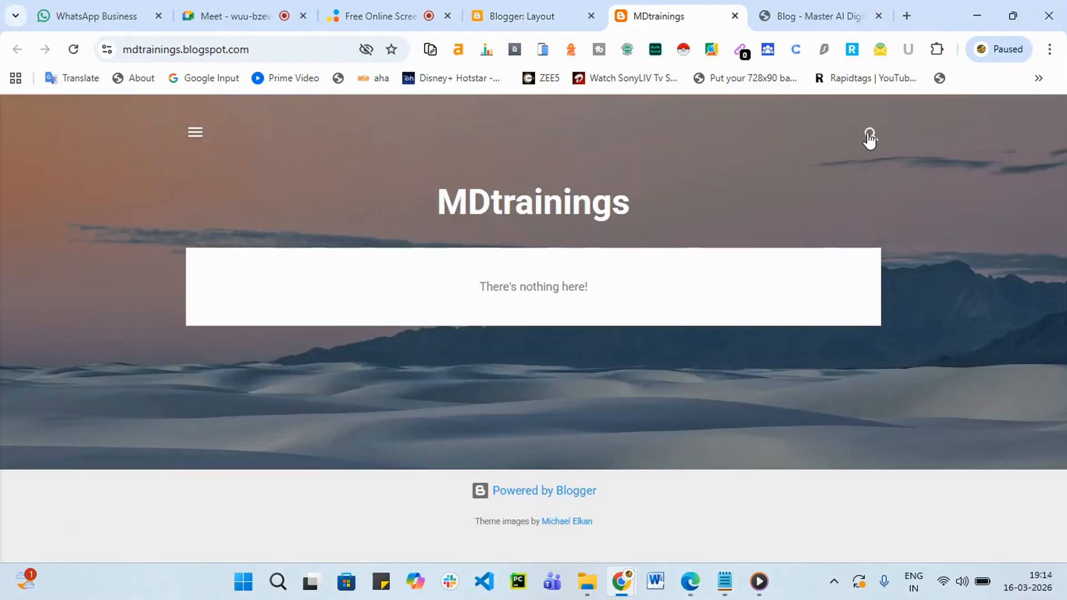
pyautogui.click(537, 21)
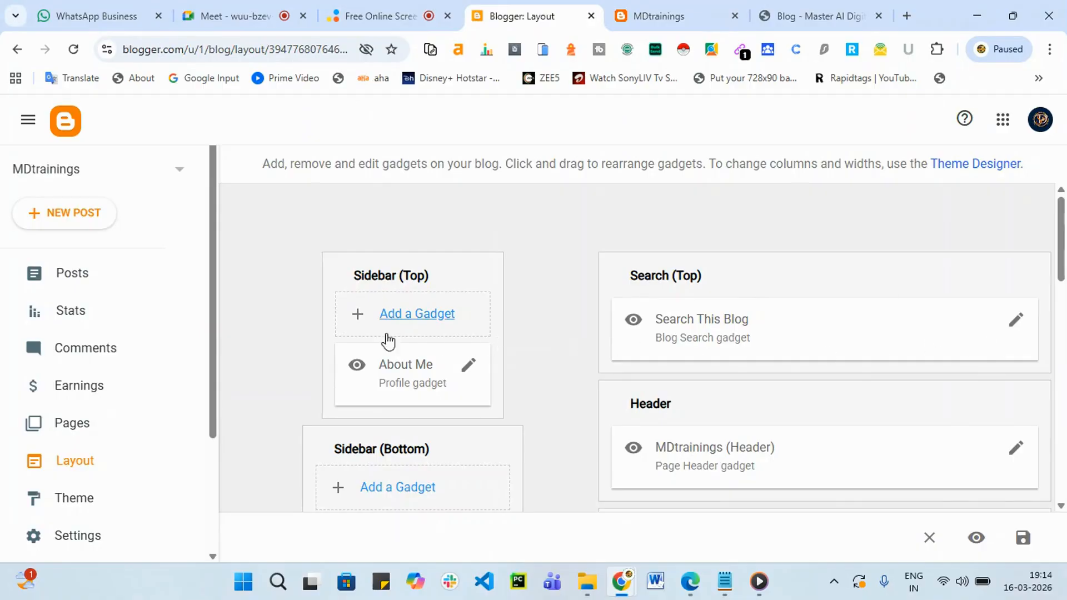
# Expand the live blog's sidebar to check the About Me gadget, and review the Header and Page List gadgets in the Layout.
pyautogui.click(642, 15)
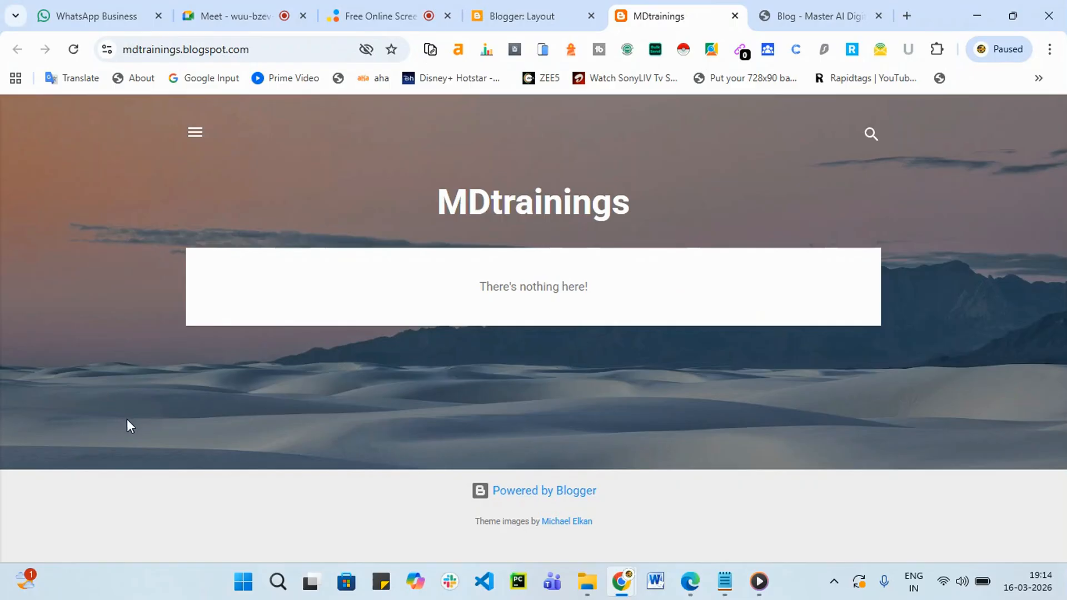
pyautogui.click(196, 132)
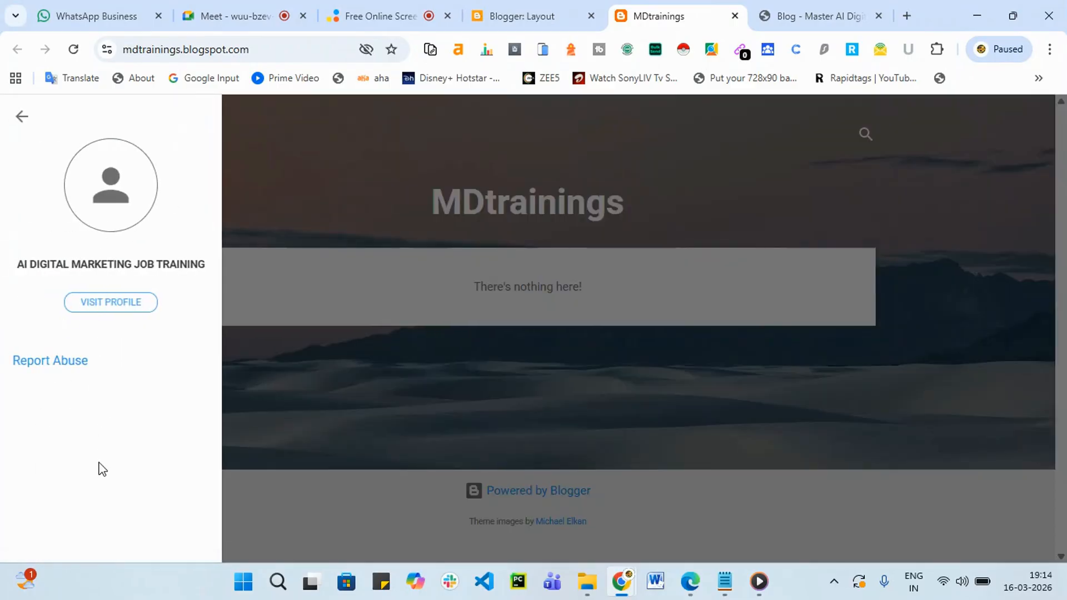
pyautogui.click(539, 12)
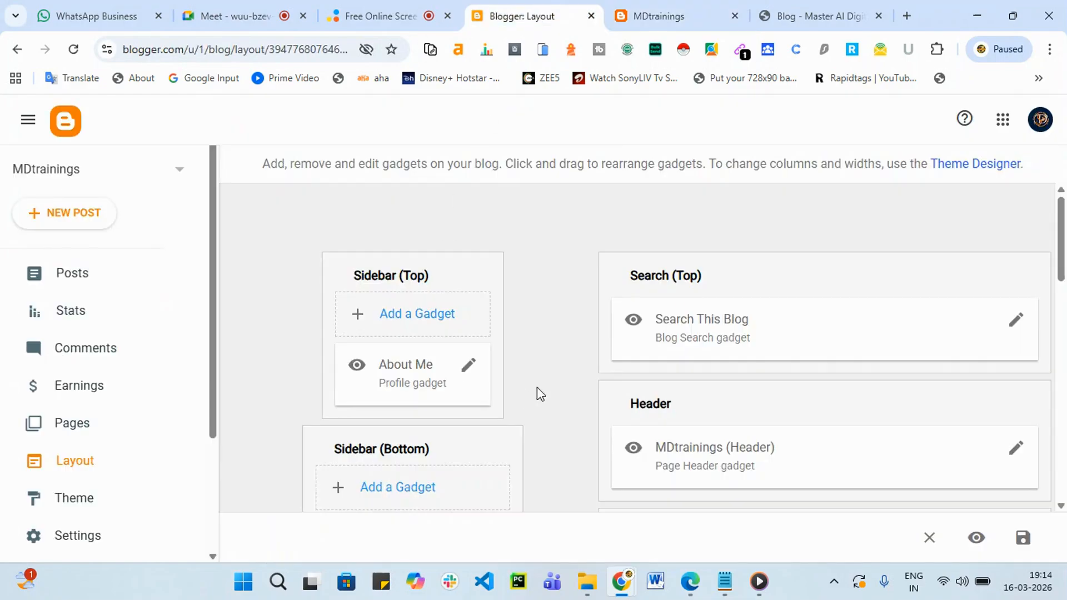
pyautogui.scroll(-3, 611, 401)
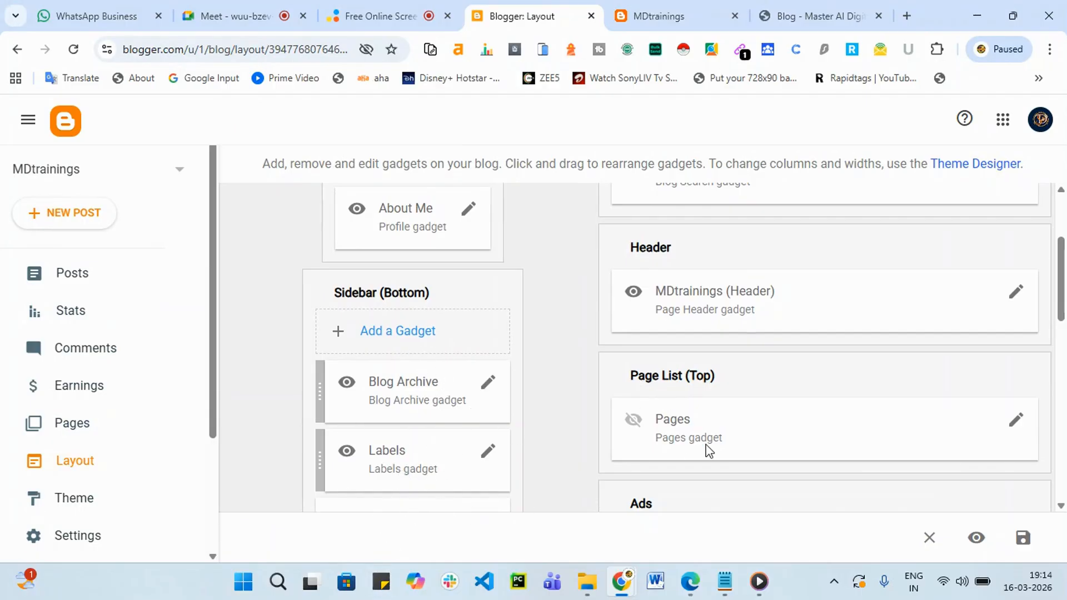
pyautogui.scroll(2, 855, 364)
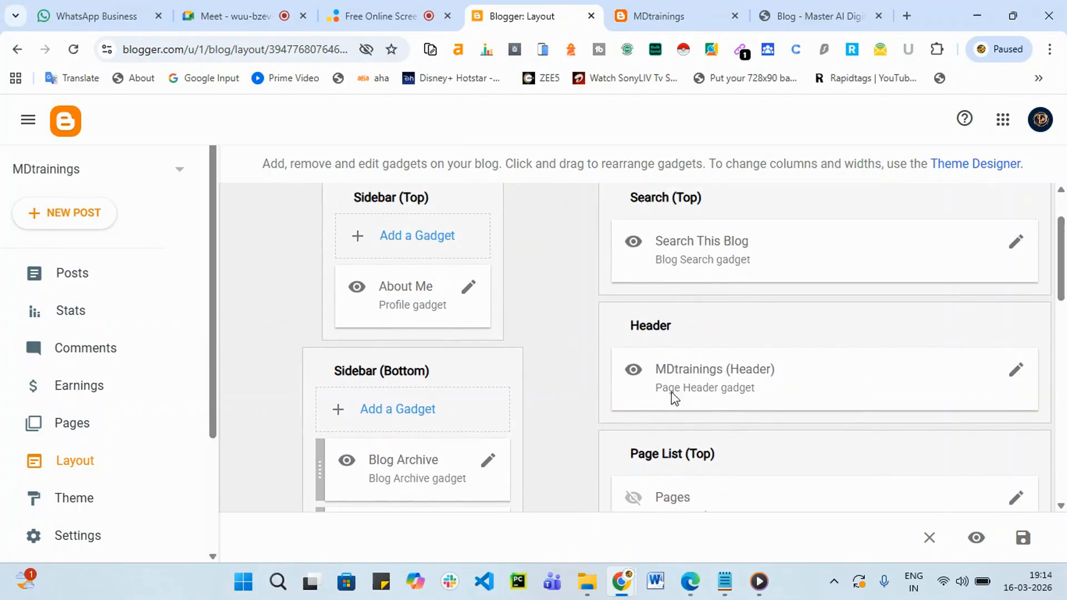
# Compare the logo and header of srishadigital.in with the text title on the live MDtrainings blog.
pyautogui.click(828, 4)
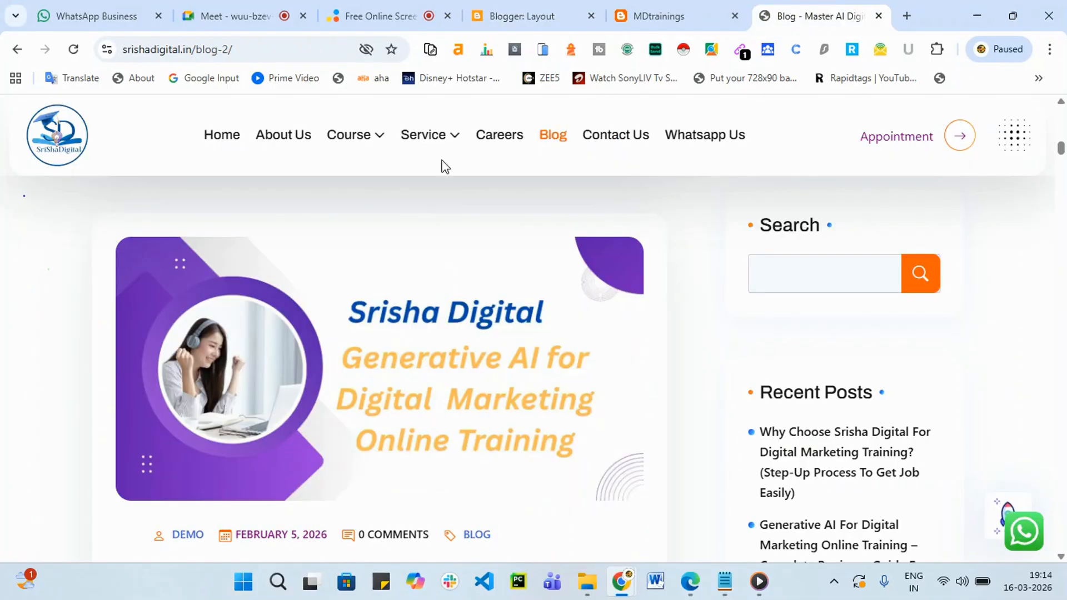
pyautogui.click(642, 6)
pyautogui.click(262, 211)
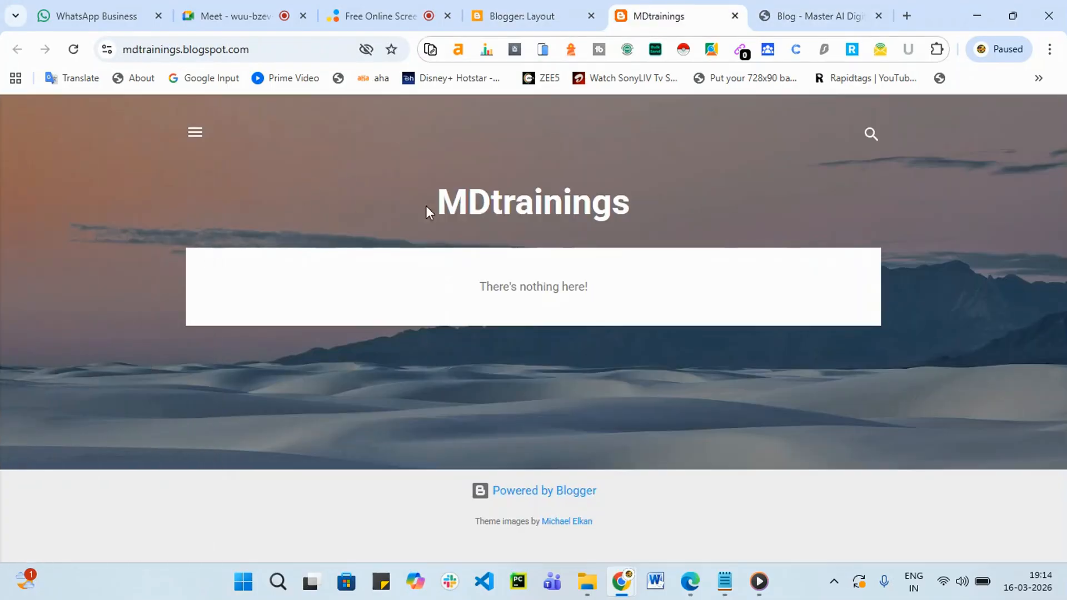
pyautogui.moveTo(589, 201); pyautogui.dragTo(552, 147)
pyautogui.click(876, 7)
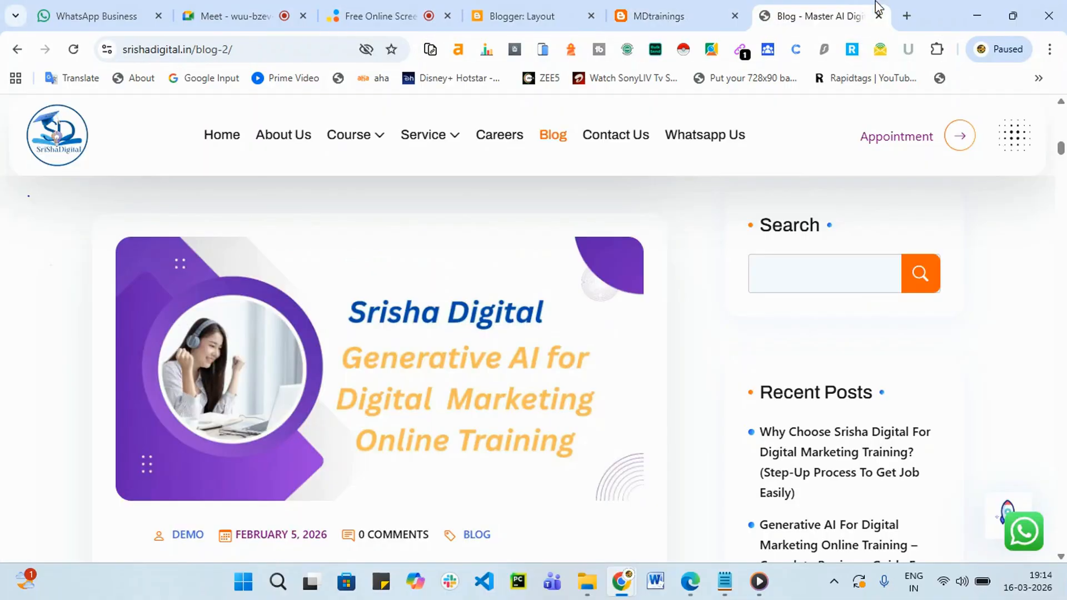
pyautogui.click(679, 6)
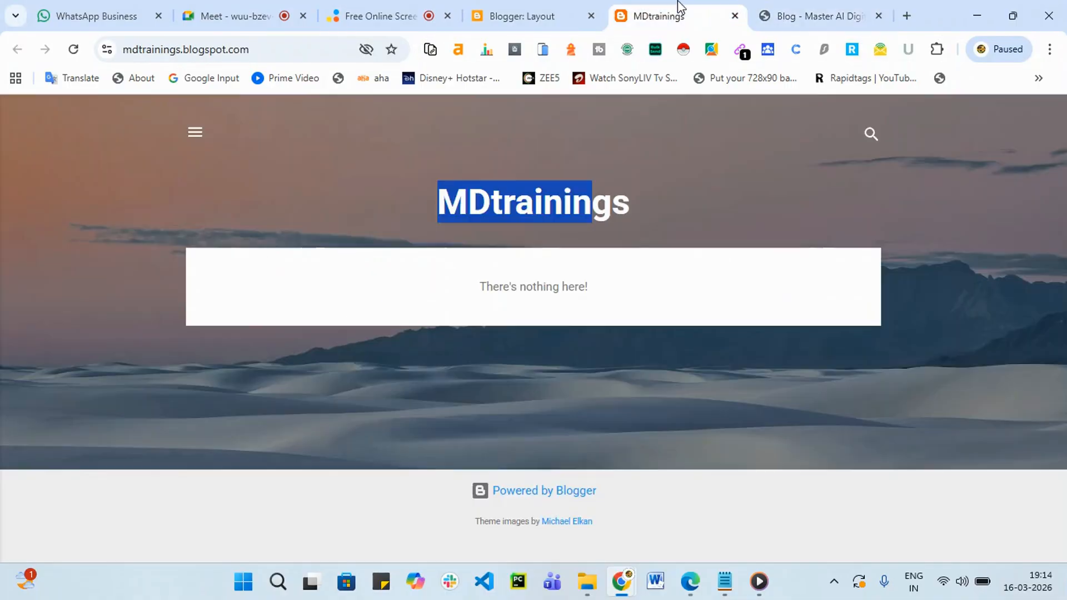
# In the Layout's Header gadget, upload the Meta logo ceb3ed2c5164d73a601536f934711983 from the Downloads folder as the header image.
pyautogui.click(490, 7)
pyautogui.click(1016, 372)
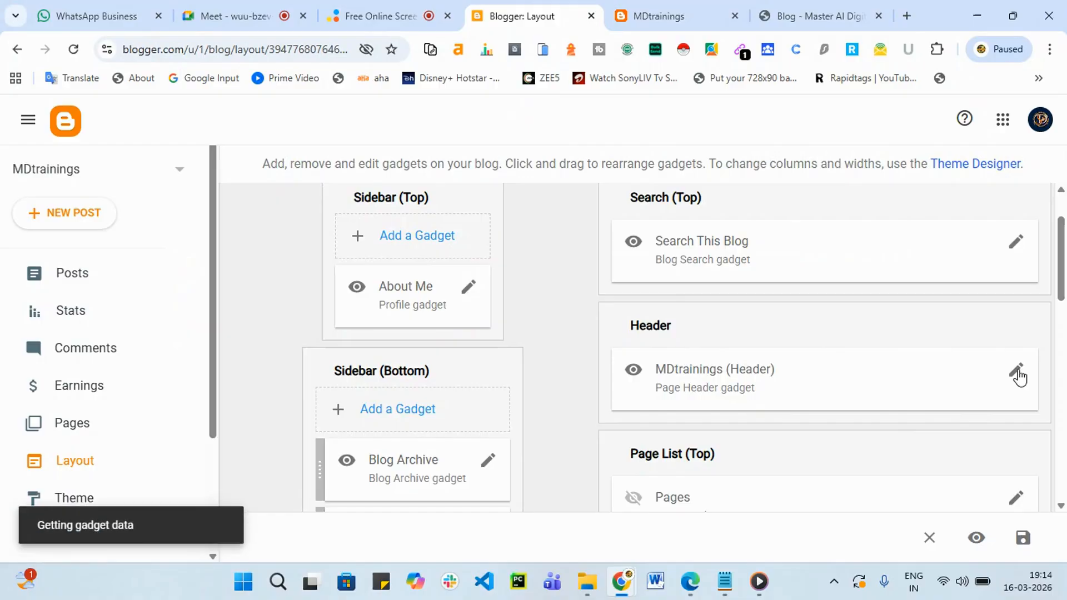
pyautogui.scroll(-3, 502, 350)
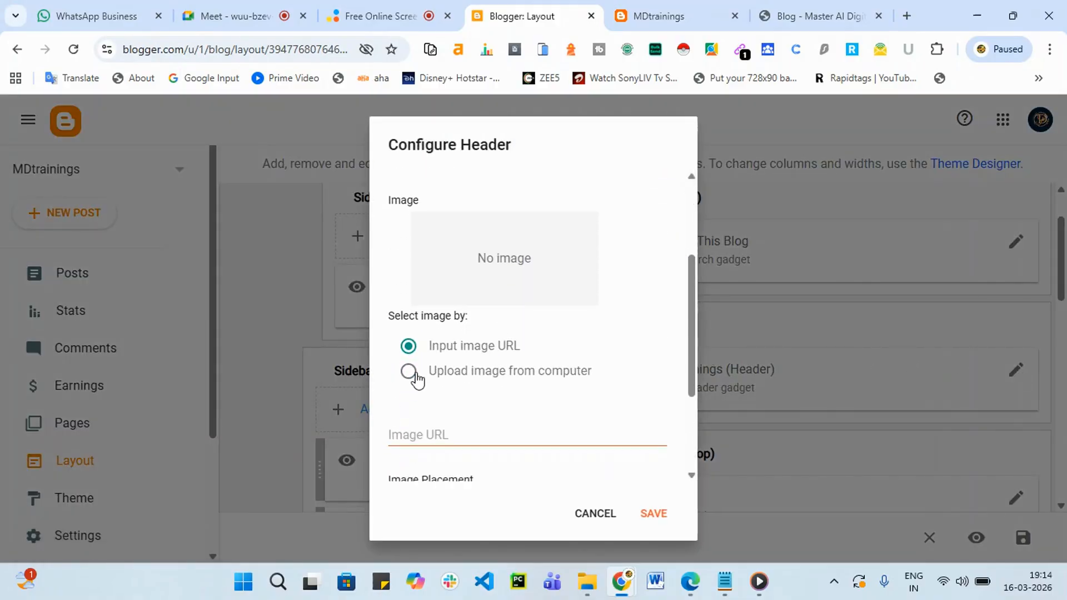
pyautogui.click(415, 380)
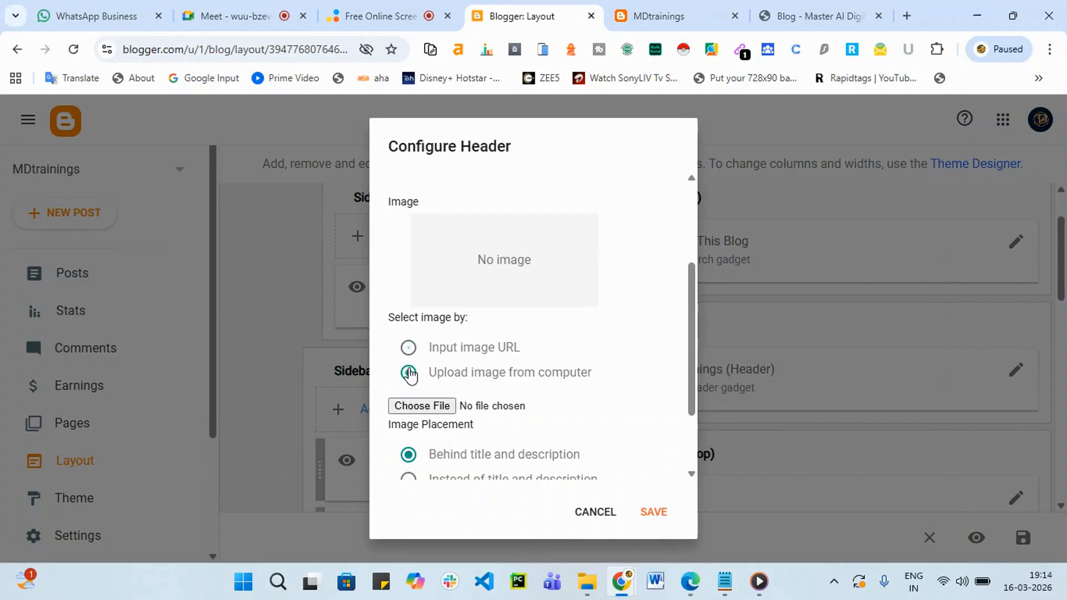
pyautogui.click(426, 409)
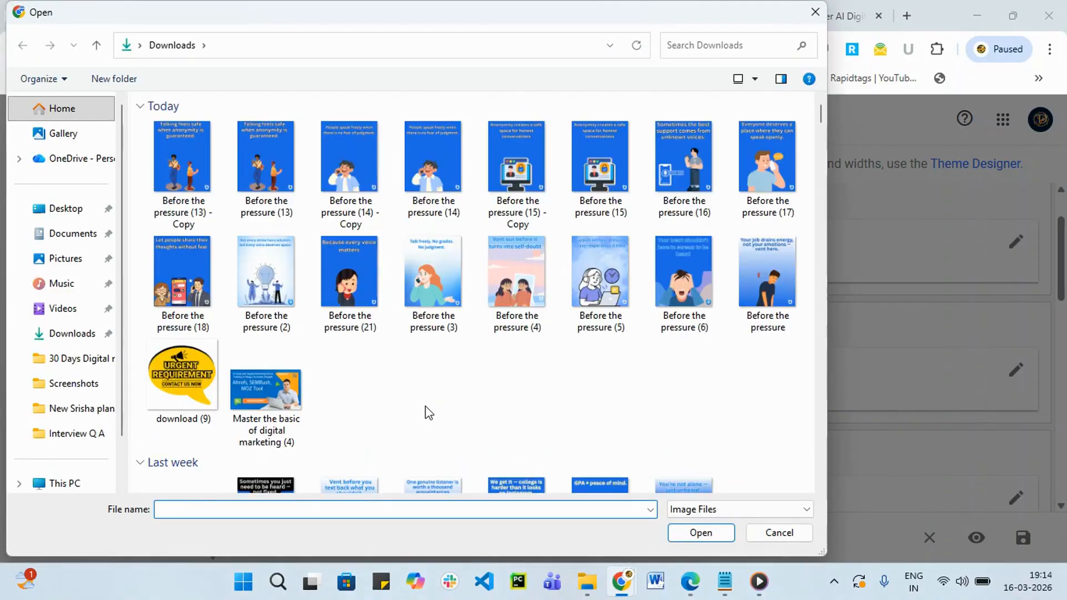
pyautogui.scroll(-5, 579, 400)
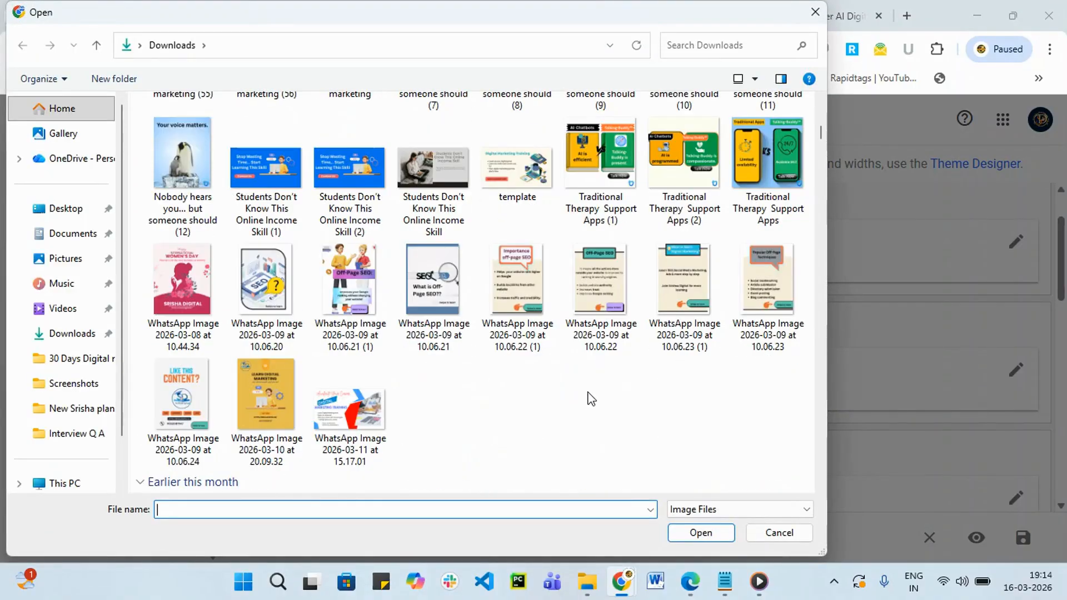
pyautogui.scroll(-5, 591, 399)
pyautogui.scroll(-4, 589, 392)
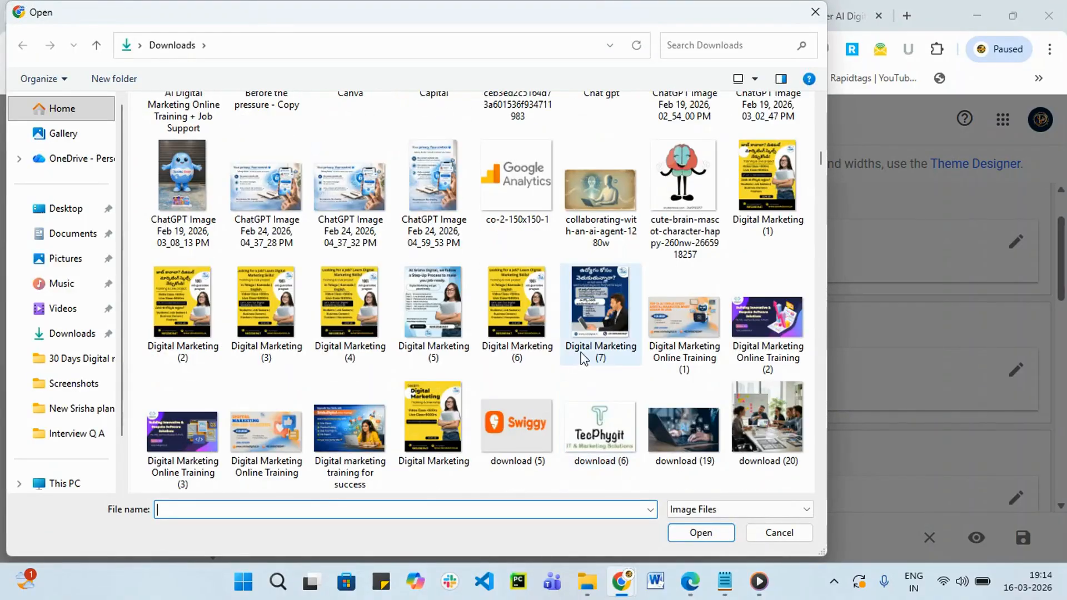
pyautogui.scroll(4, 615, 312)
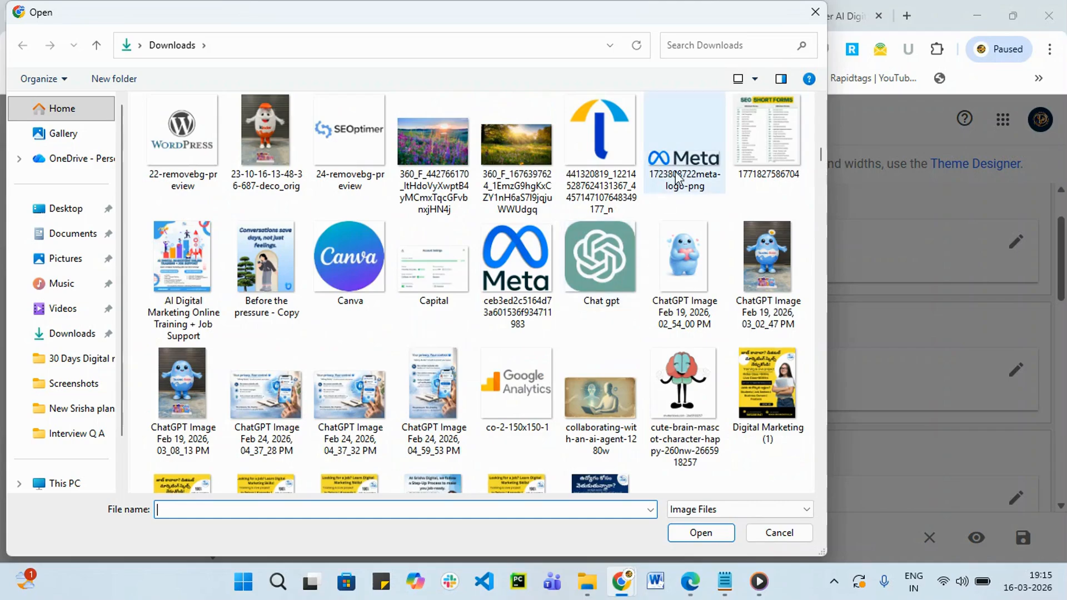
pyautogui.click(517, 261)
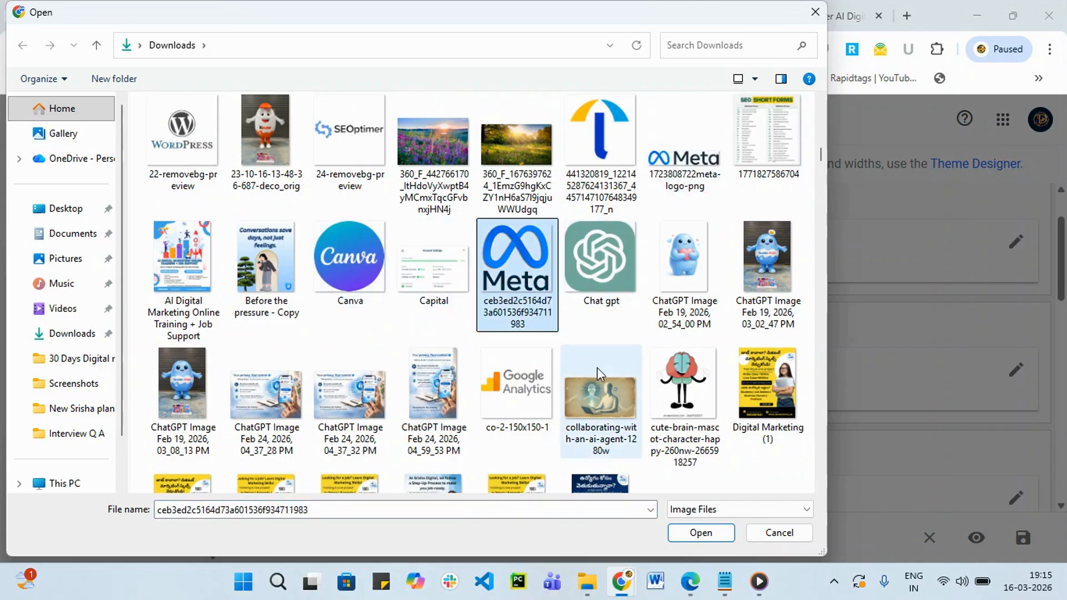
pyautogui.click(701, 532)
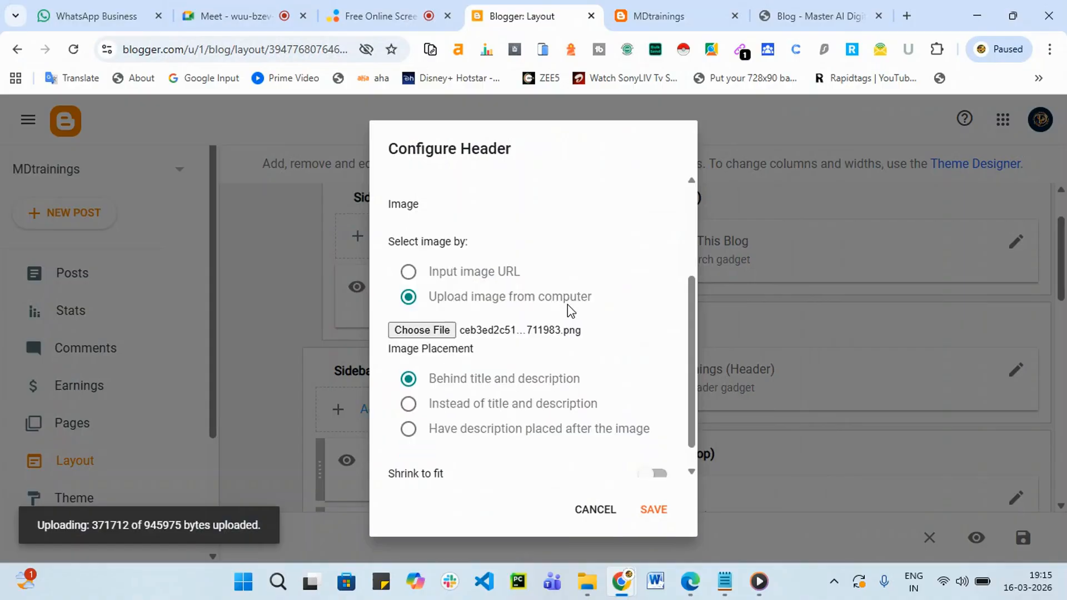
# Enable Shrink to fit for the header image, place it instead of title and description, and save the Header gadget.
pyautogui.scroll(3, 577, 327)
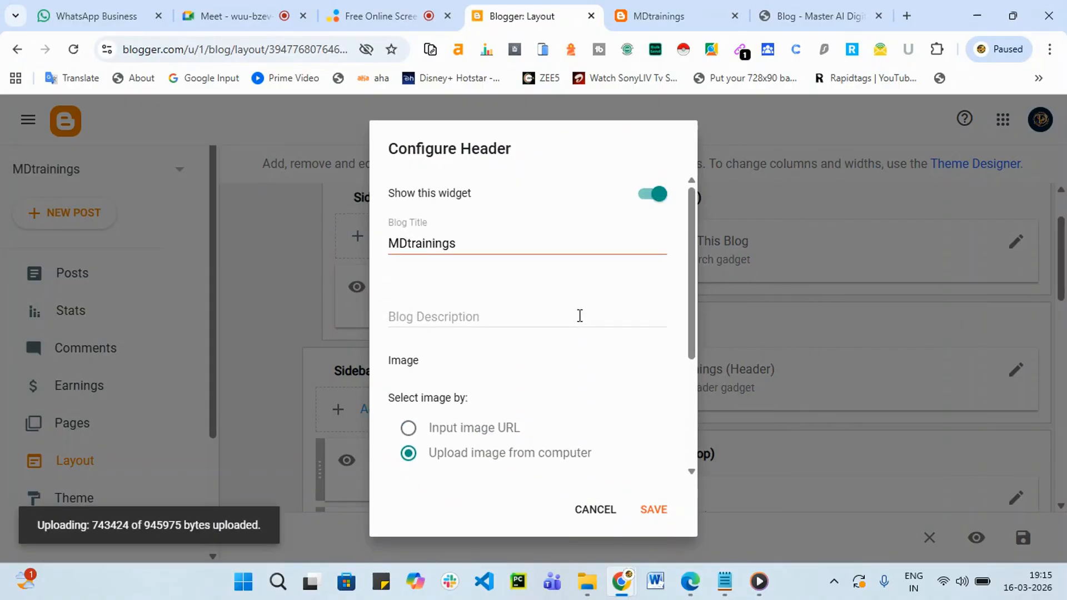
pyautogui.scroll(-3, 579, 315)
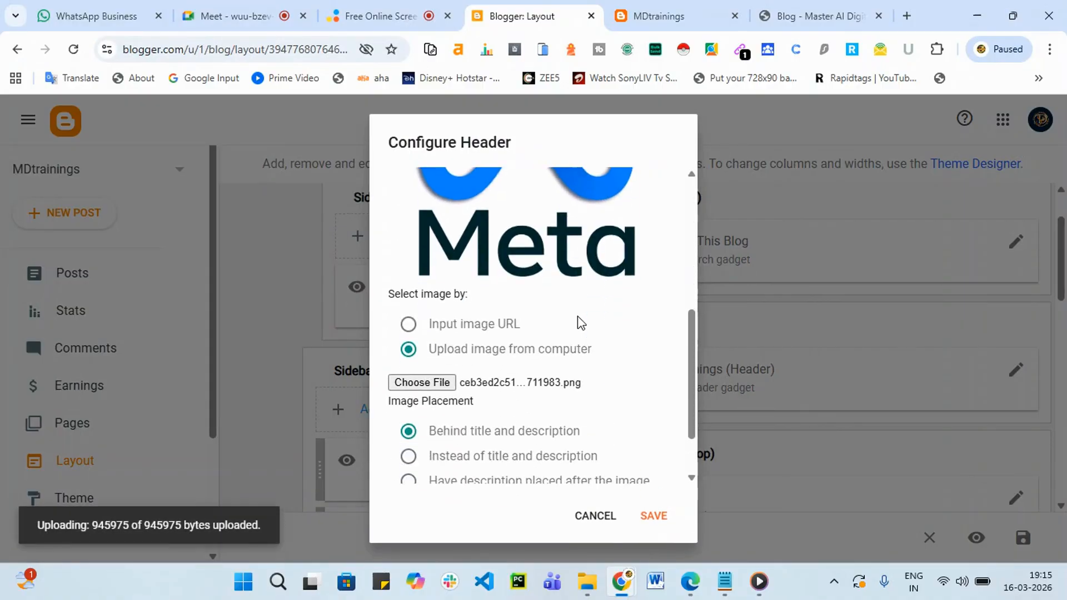
pyautogui.scroll(-2, 580, 323)
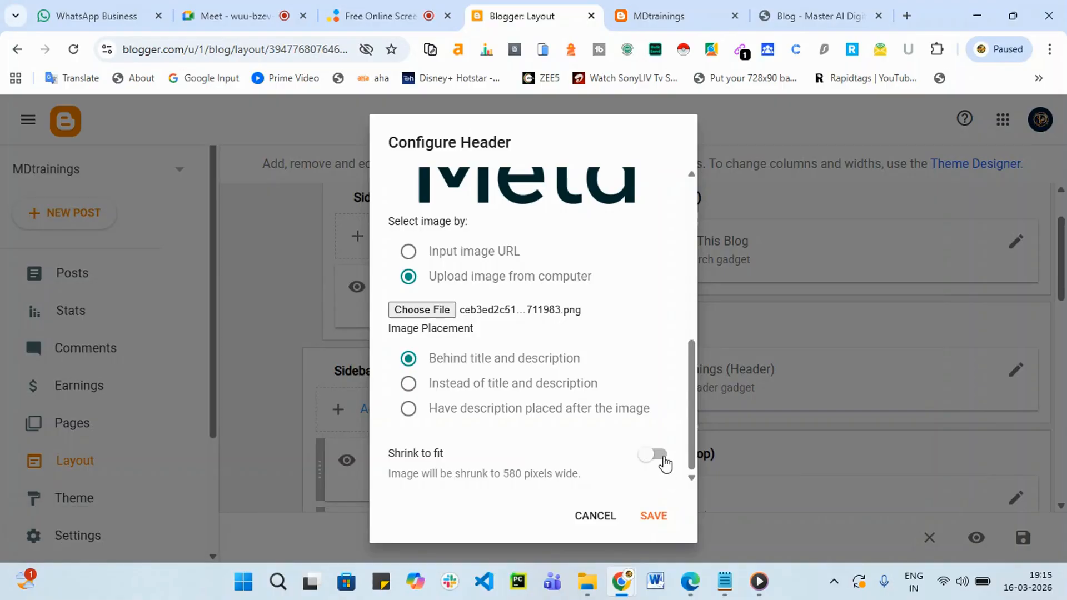
pyautogui.click(665, 462)
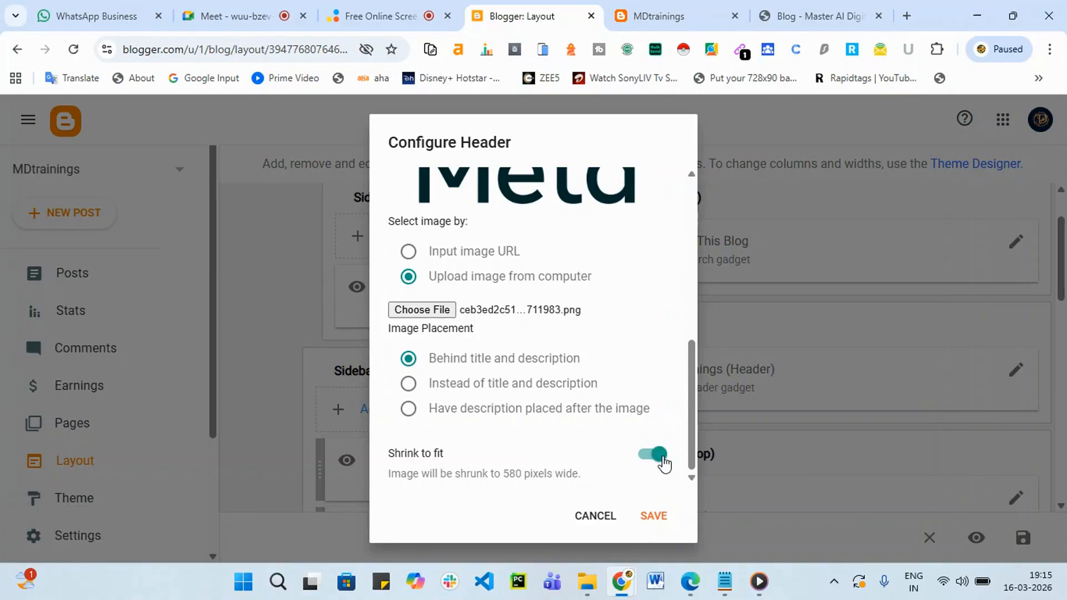
pyautogui.click(409, 385)
pyautogui.click(666, 521)
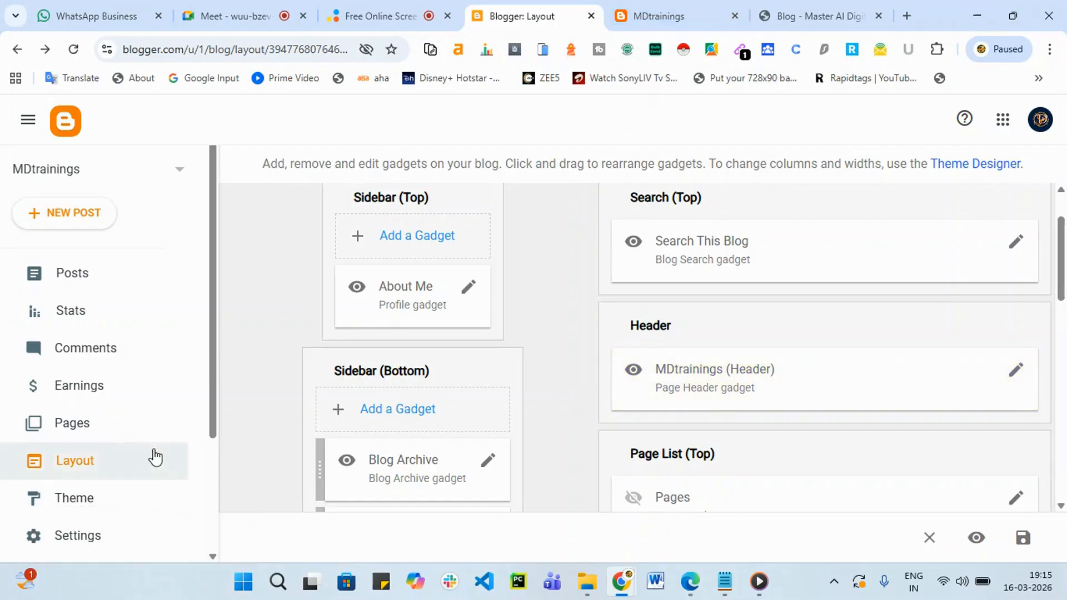
# View the live MDtrainings blog in place of the outdated copy and examine the header image.
pyautogui.scroll(-3, 155, 457)
pyautogui.click(100, 455)
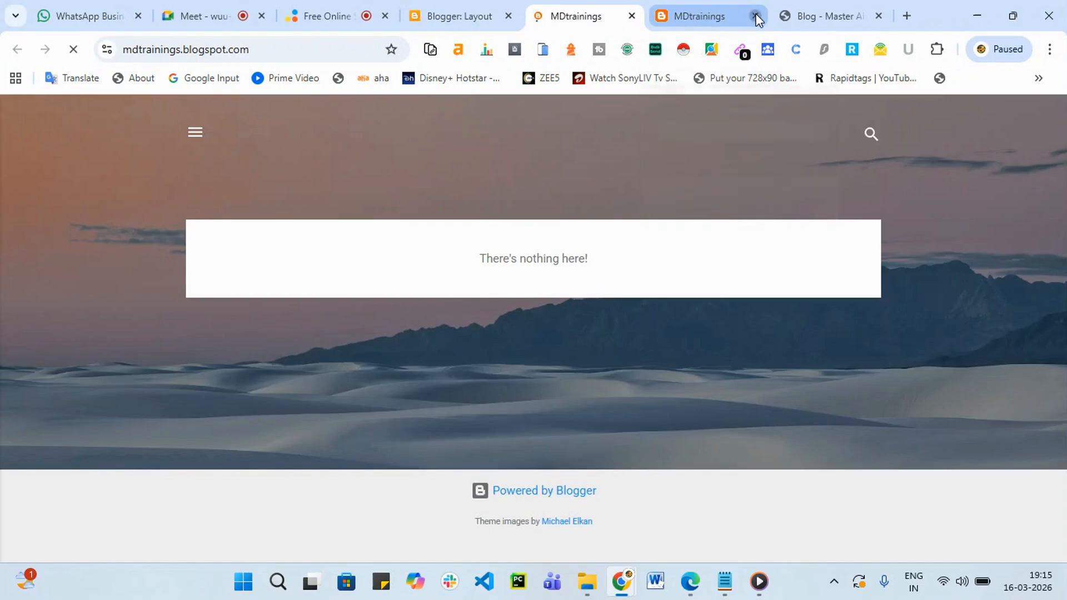
pyautogui.click(755, 15)
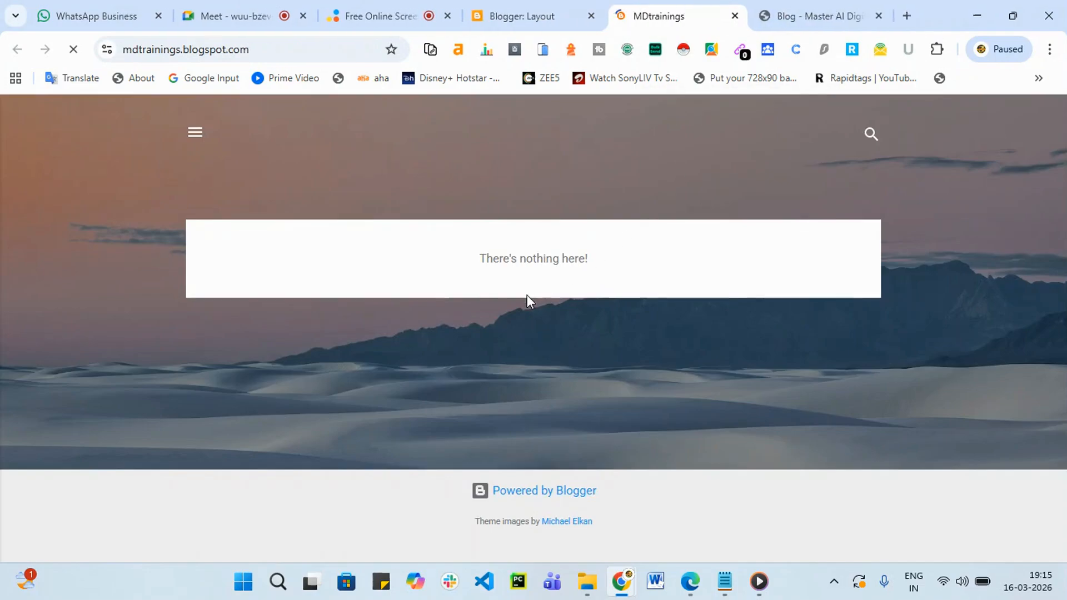
pyautogui.scroll(-3, 527, 303)
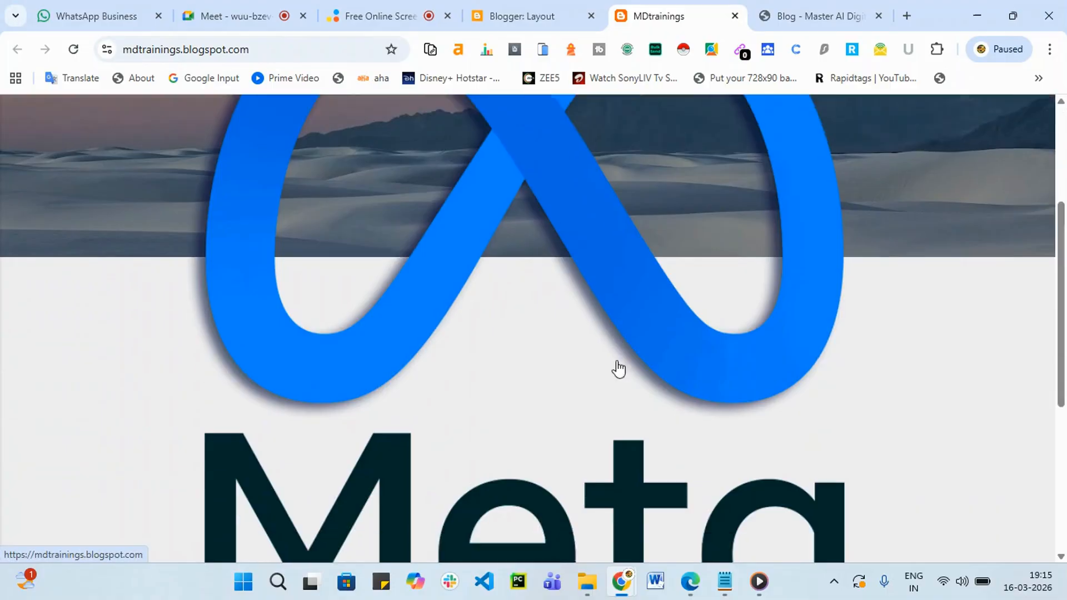
# Remove the Meta image from the Header gadget with Shrink to fit turned off, save it, and reload the live blog.
pyautogui.click(536, 17)
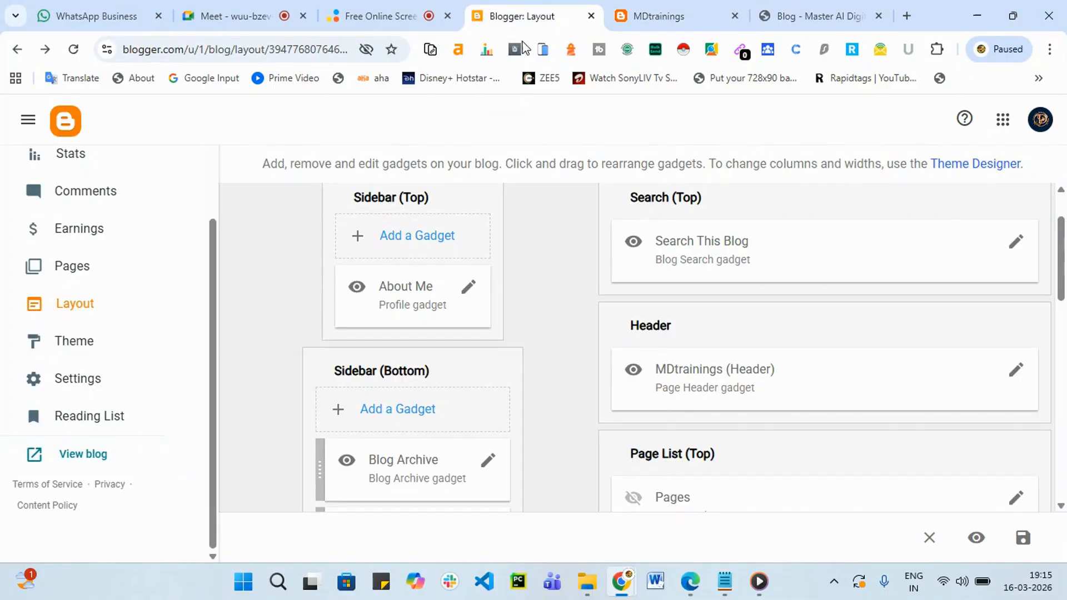
pyautogui.click(1016, 371)
pyautogui.scroll(-3, 558, 339)
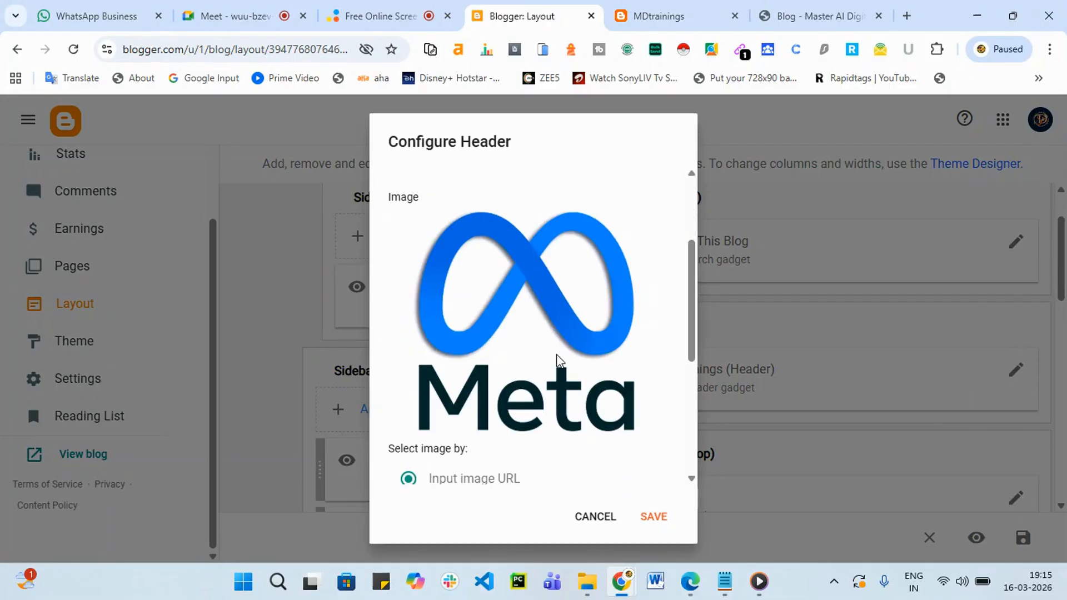
pyautogui.scroll(-4, 556, 354)
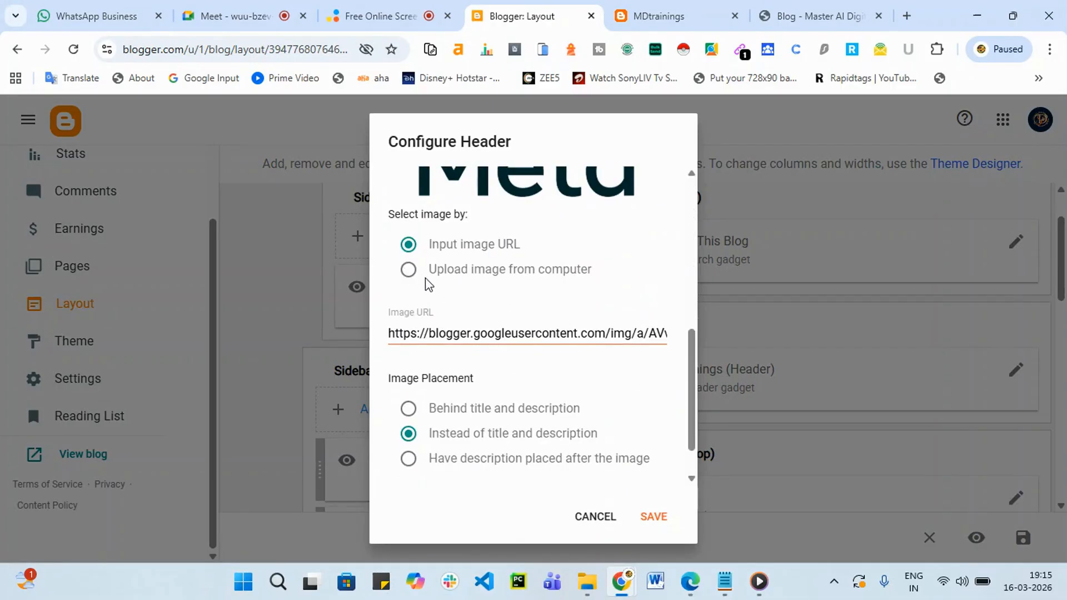
pyautogui.click(408, 270)
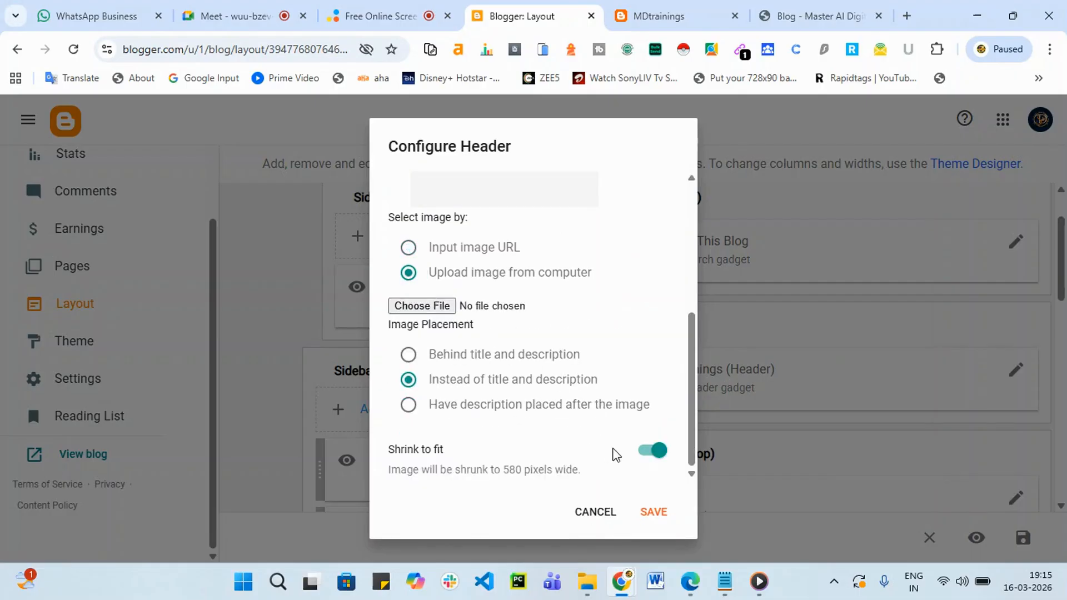
pyautogui.click(652, 450)
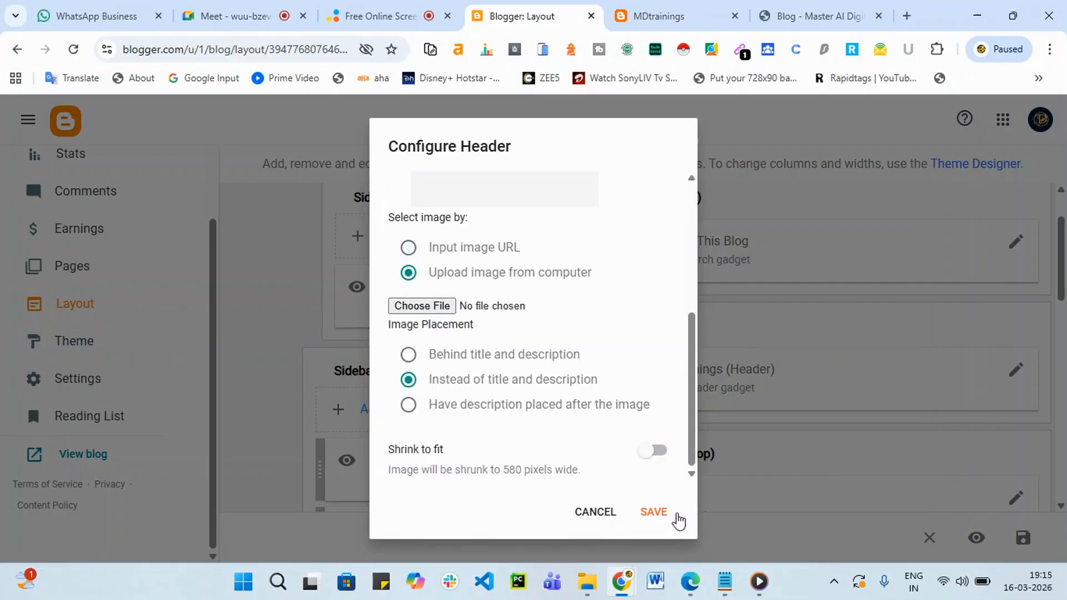
pyautogui.click(661, 520)
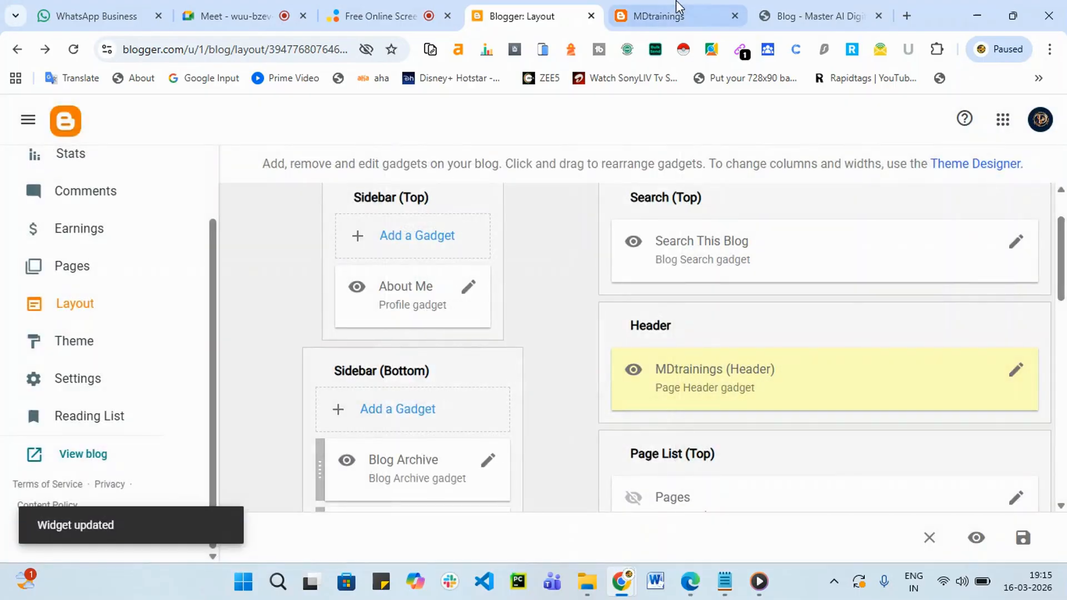
pyautogui.click(677, 8)
pyautogui.click(72, 50)
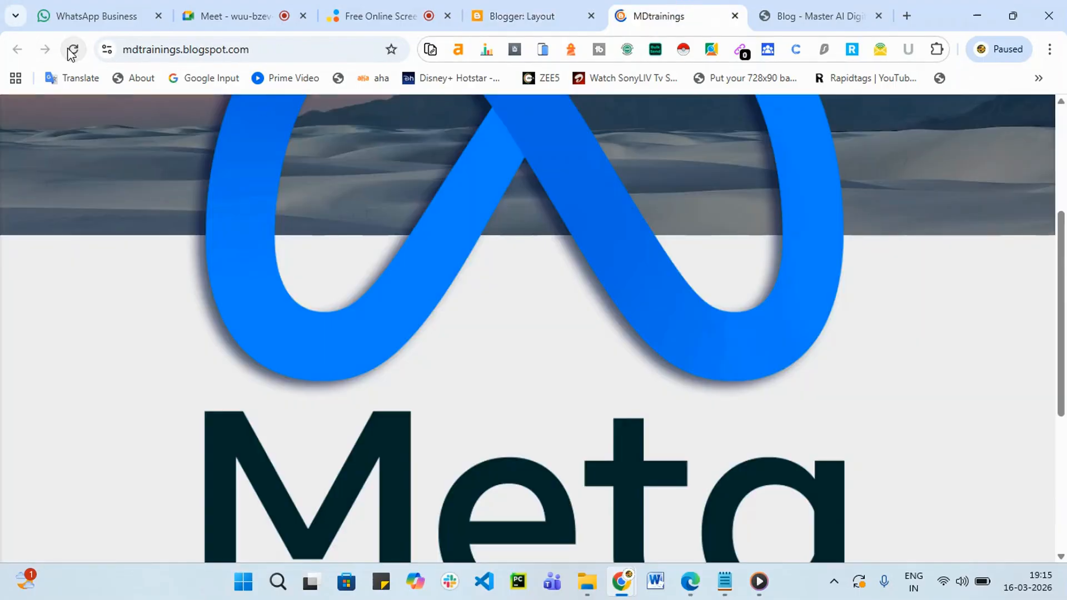
# Add the About Us page as a new item in the Layout's top Page List gadget and save the gadget.
pyautogui.click(518, 8)
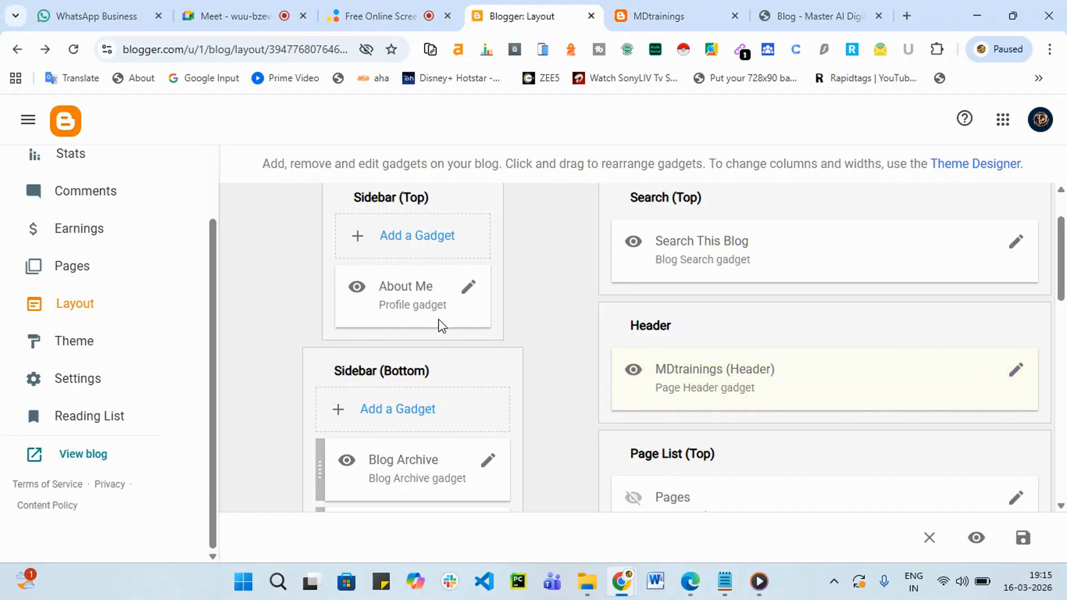
pyautogui.scroll(-3, 777, 353)
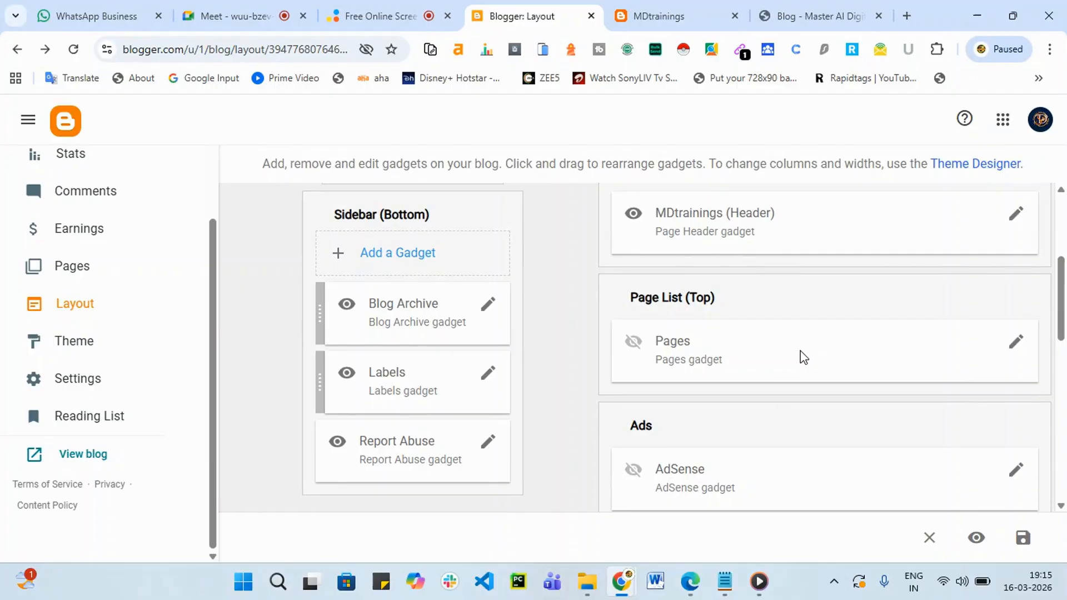
pyautogui.click(1016, 342)
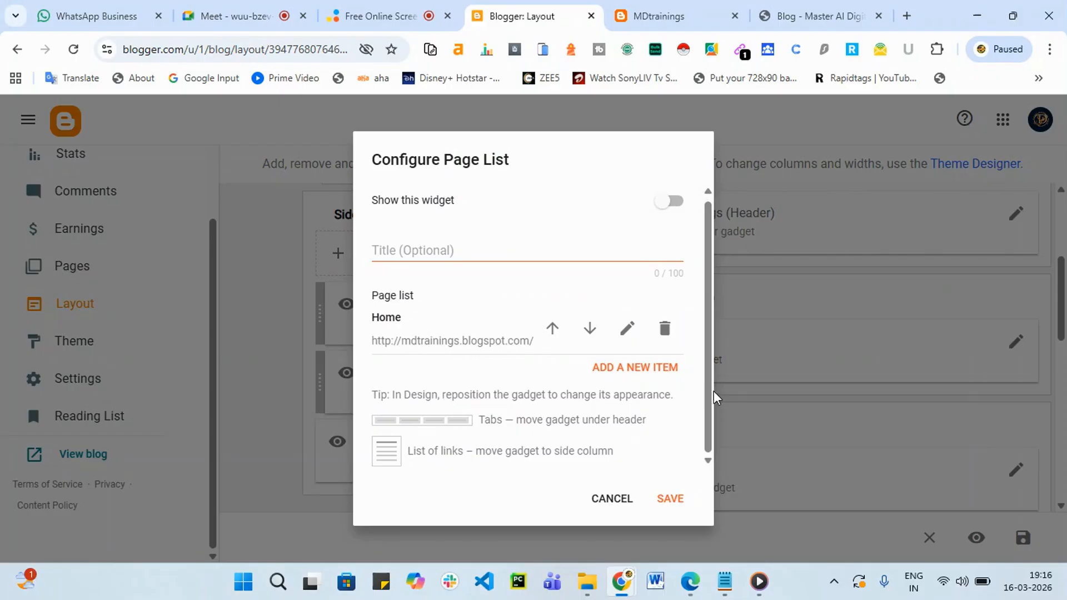
pyautogui.click(654, 369)
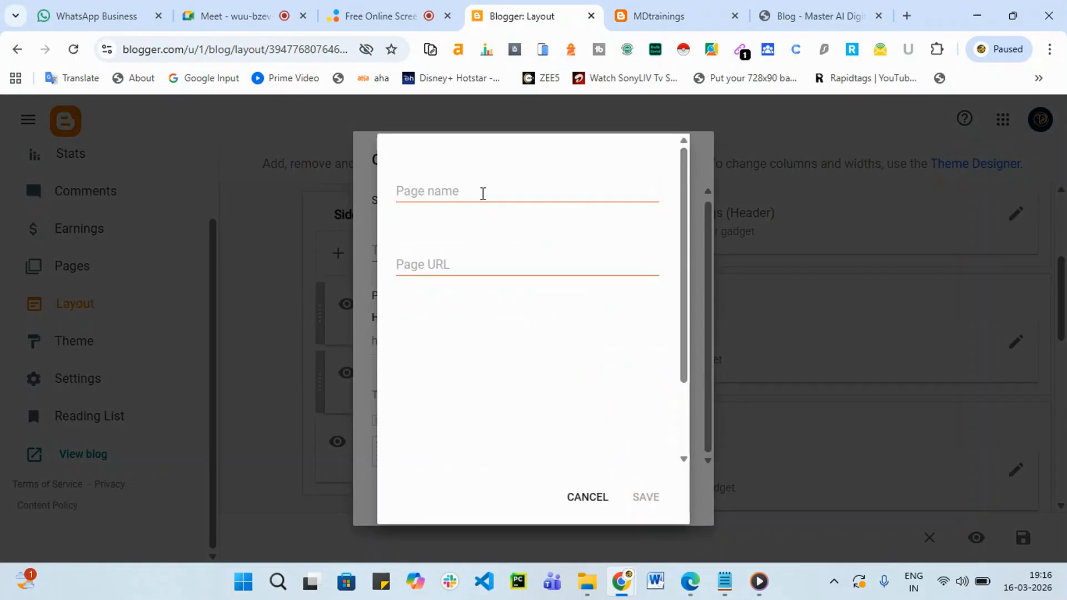
pyautogui.click(483, 193)
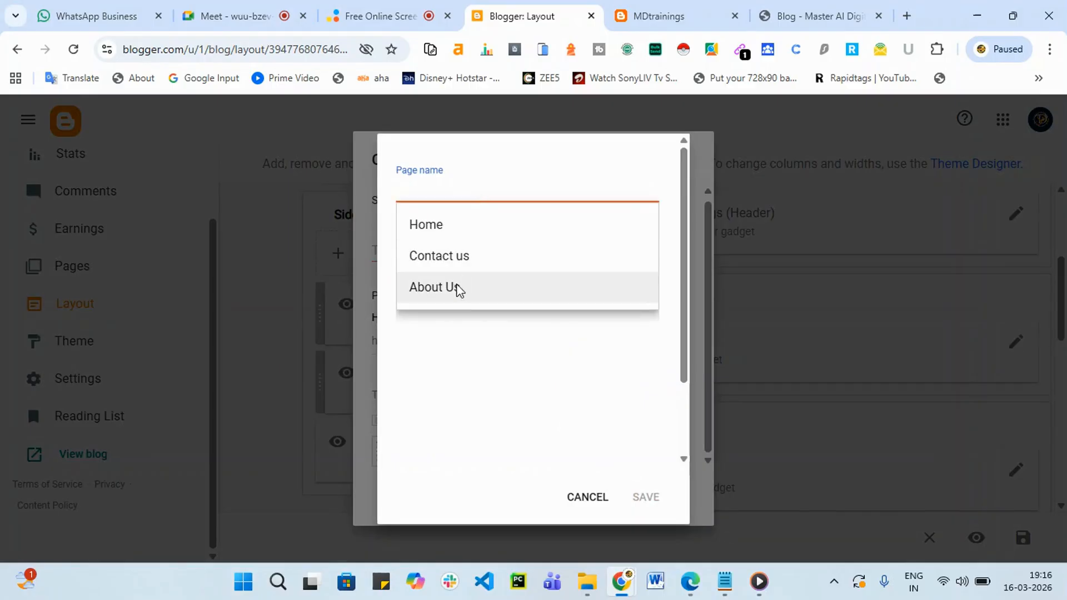
pyautogui.click(455, 288)
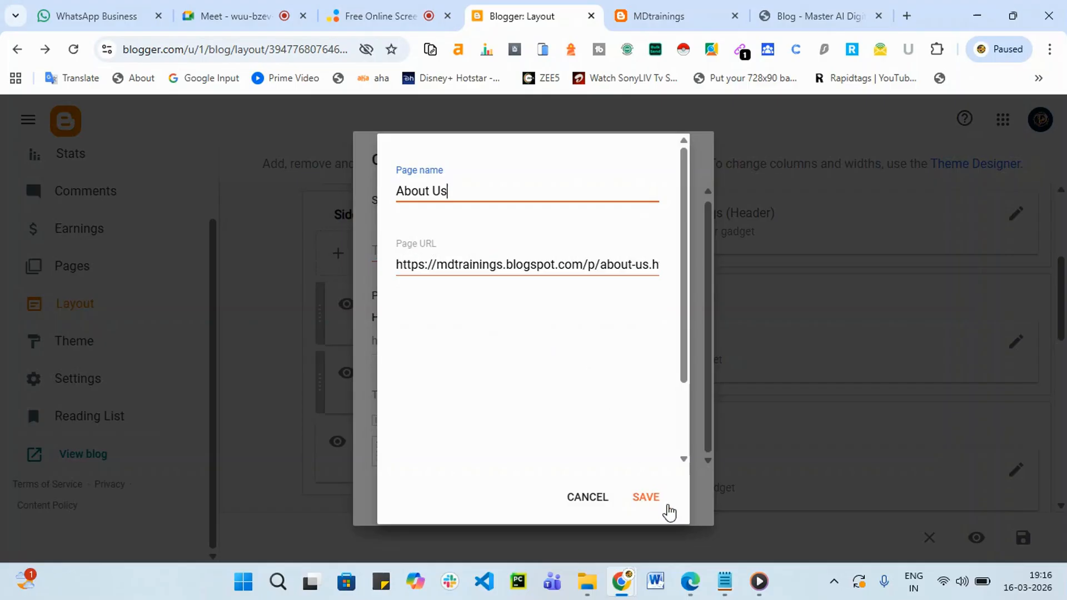
pyautogui.click(656, 505)
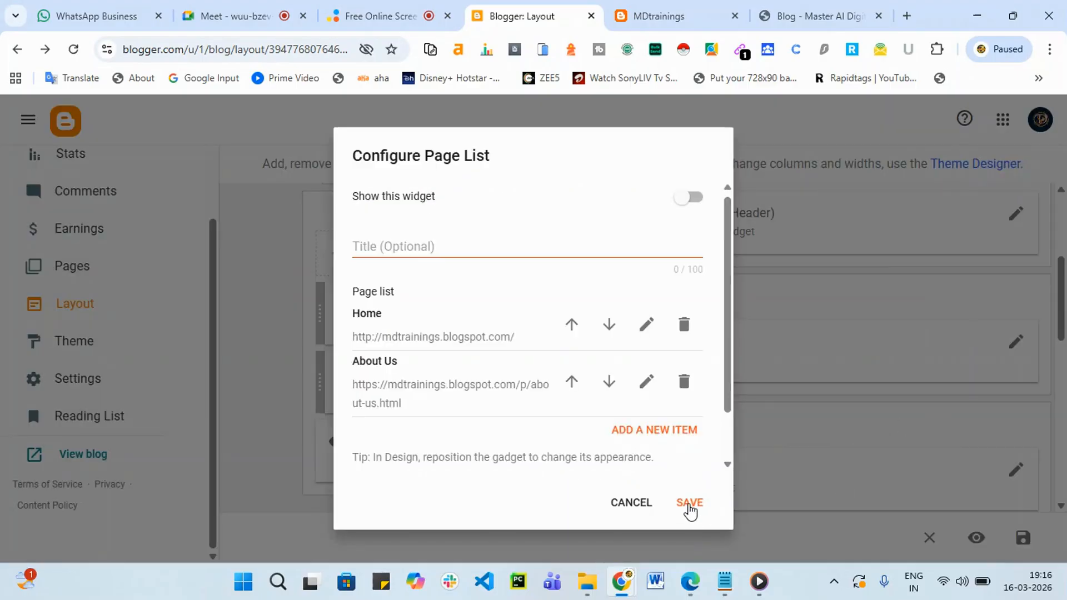
pyautogui.click(689, 504)
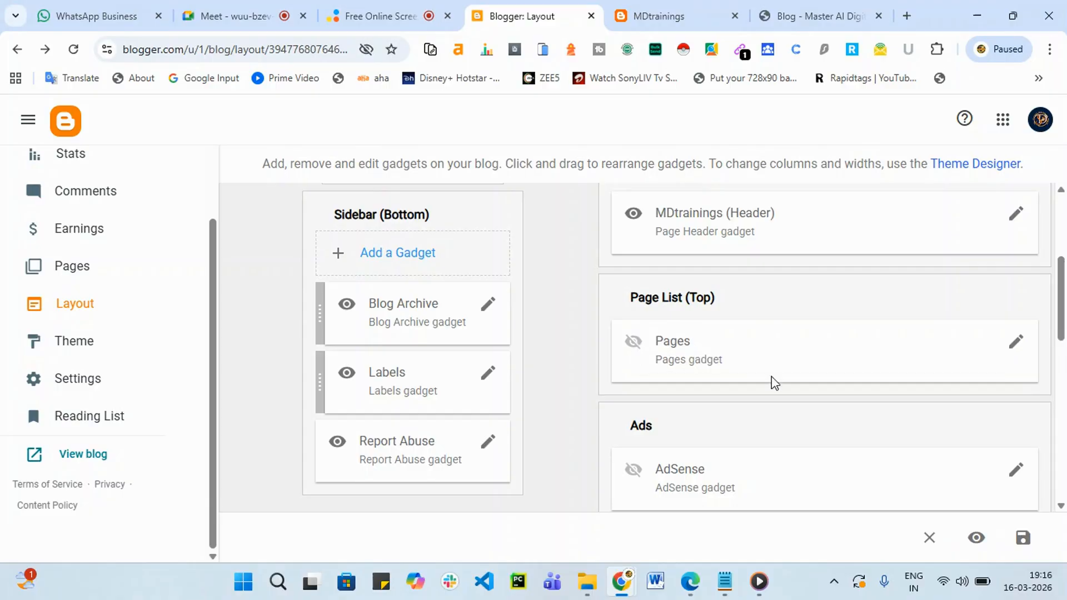
# Turn on Show this widget for the top Page List gadget and save it.
pyautogui.click(1016, 342)
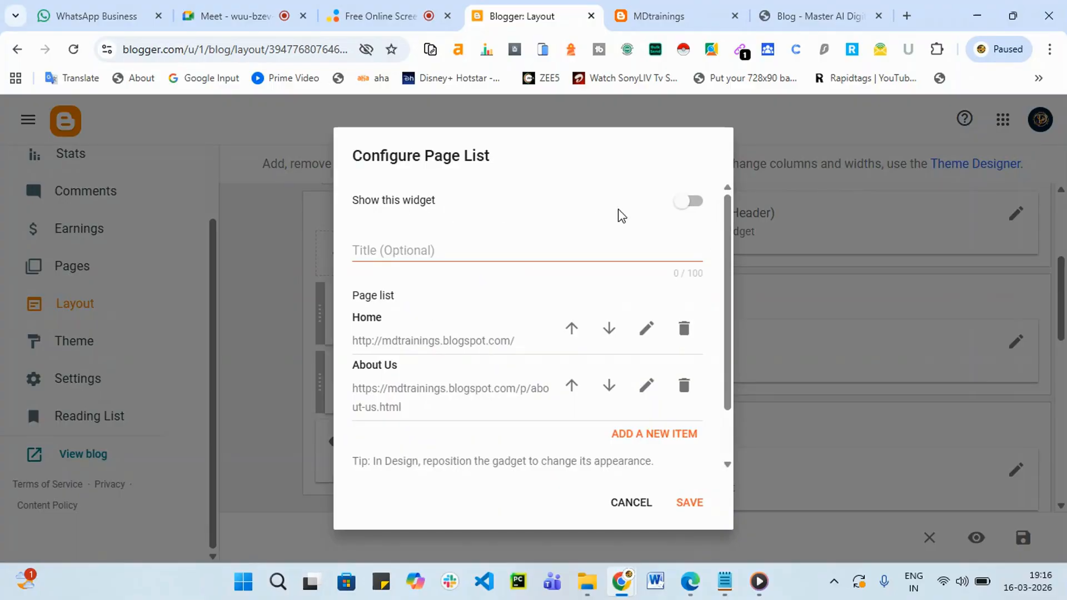
pyautogui.click(698, 207)
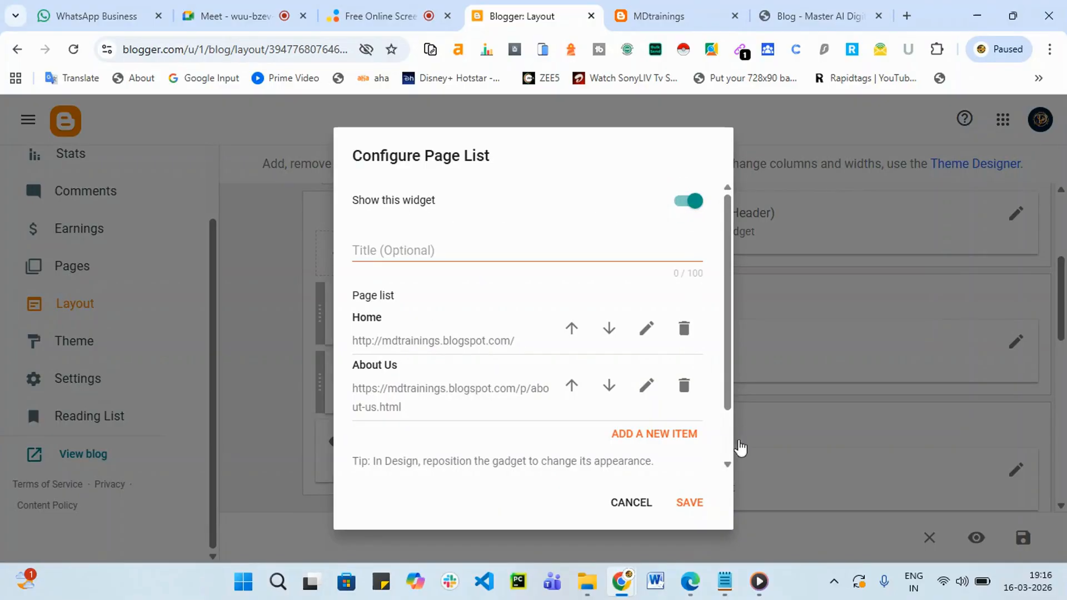
pyautogui.click(690, 503)
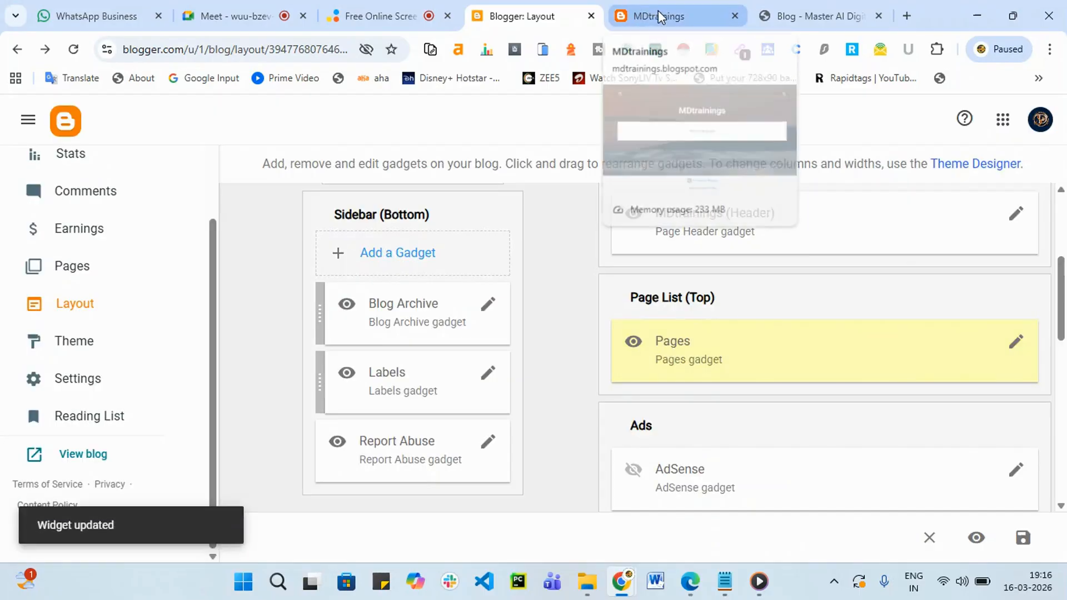
# Reload the live MDtrainings blog to check its navigation links, and return to the Blogger layout.
pyautogui.click(658, 12)
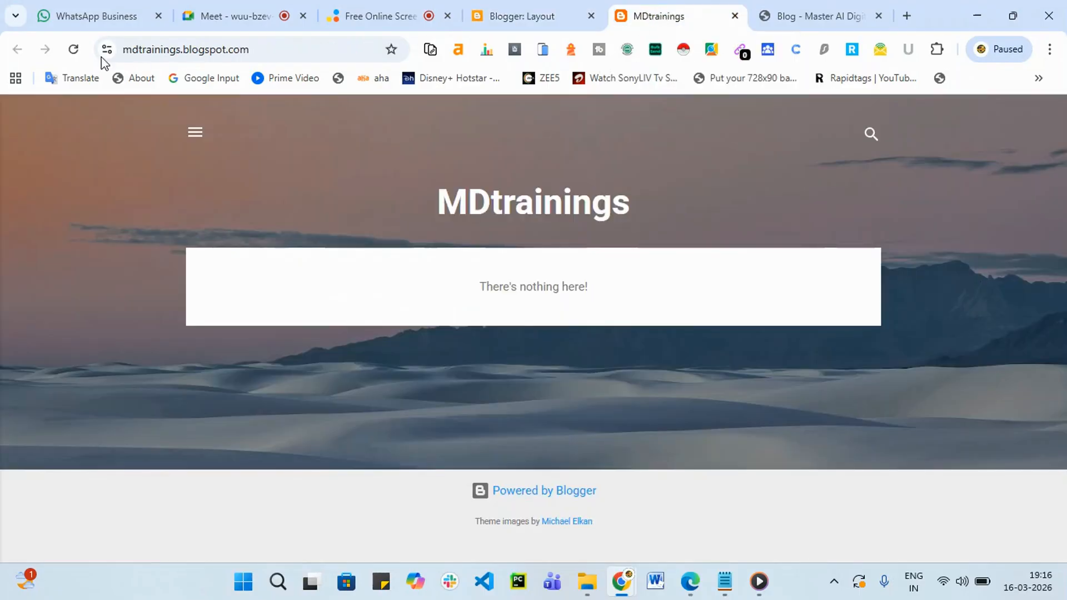
pyautogui.click(73, 49)
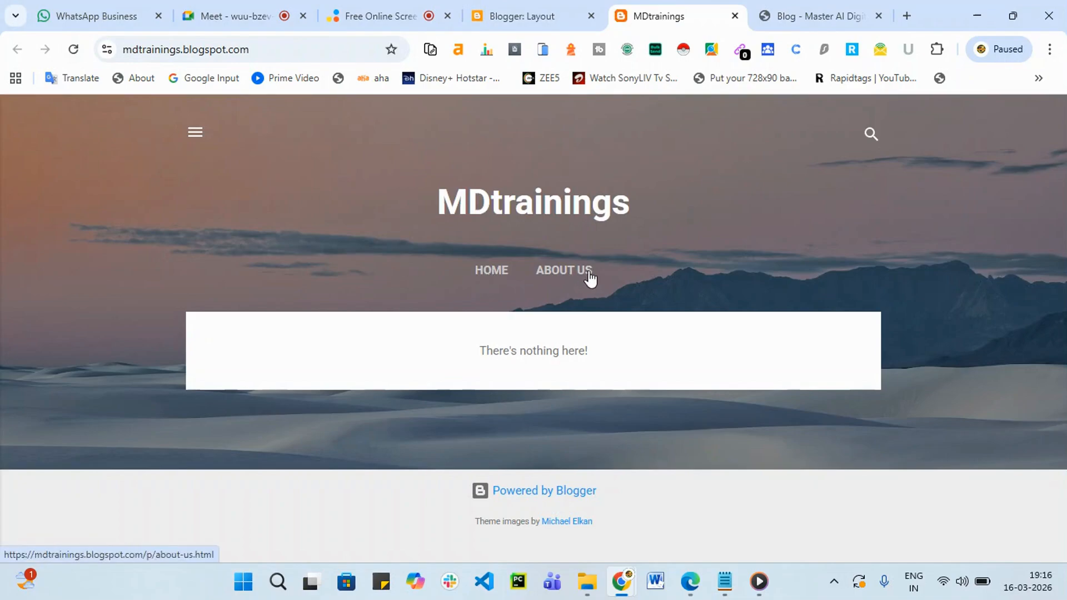
pyautogui.click(522, 14)
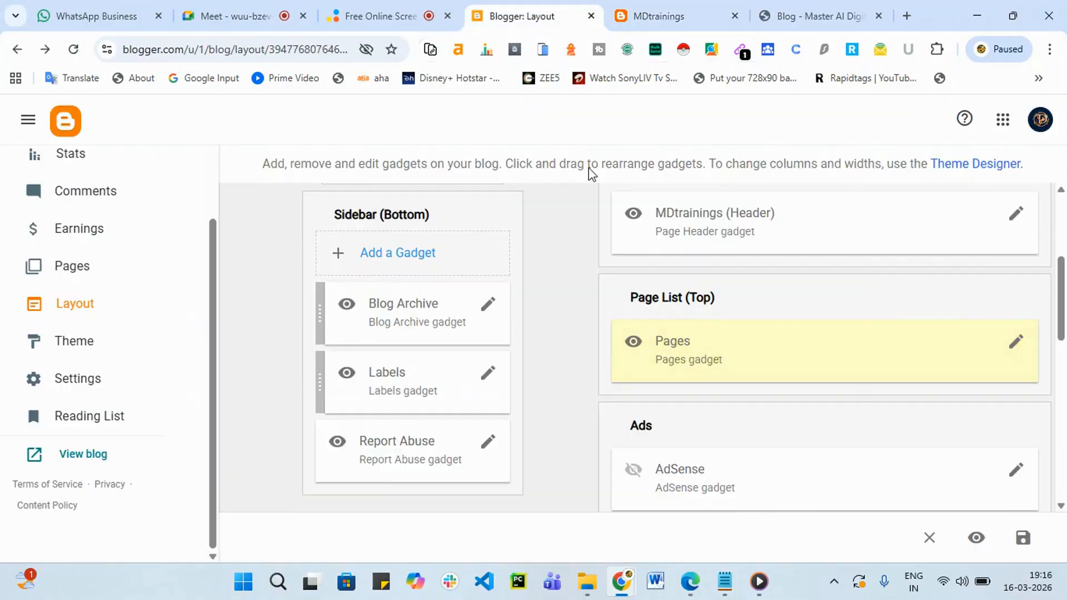
# Add the Contact us page as a new item in the top Page List gadget and save the gadget.
pyautogui.click(1016, 349)
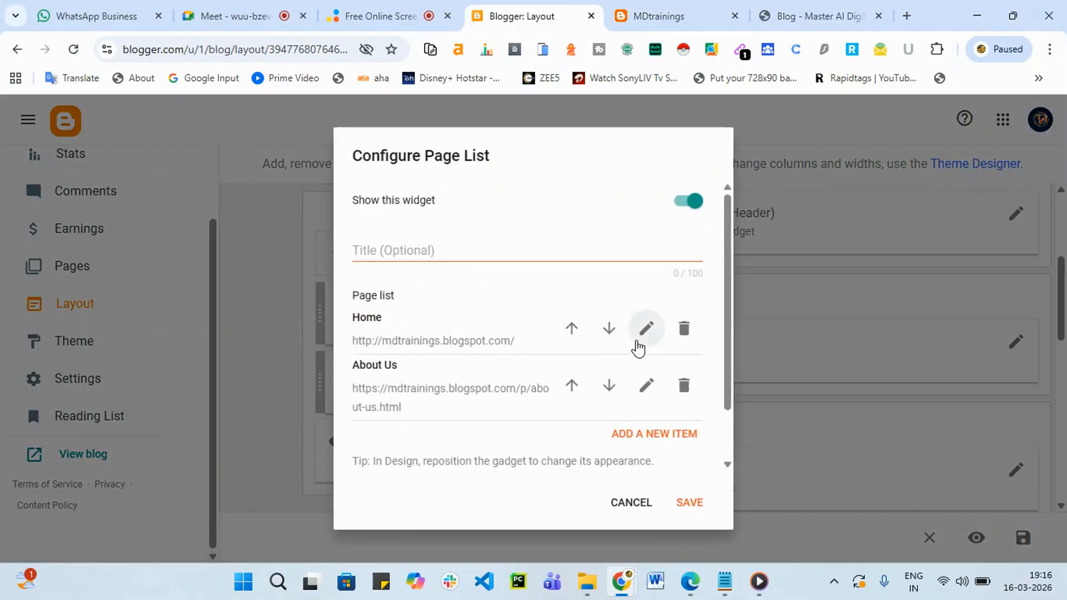
pyautogui.scroll(-1, 647, 361)
pyautogui.click(672, 382)
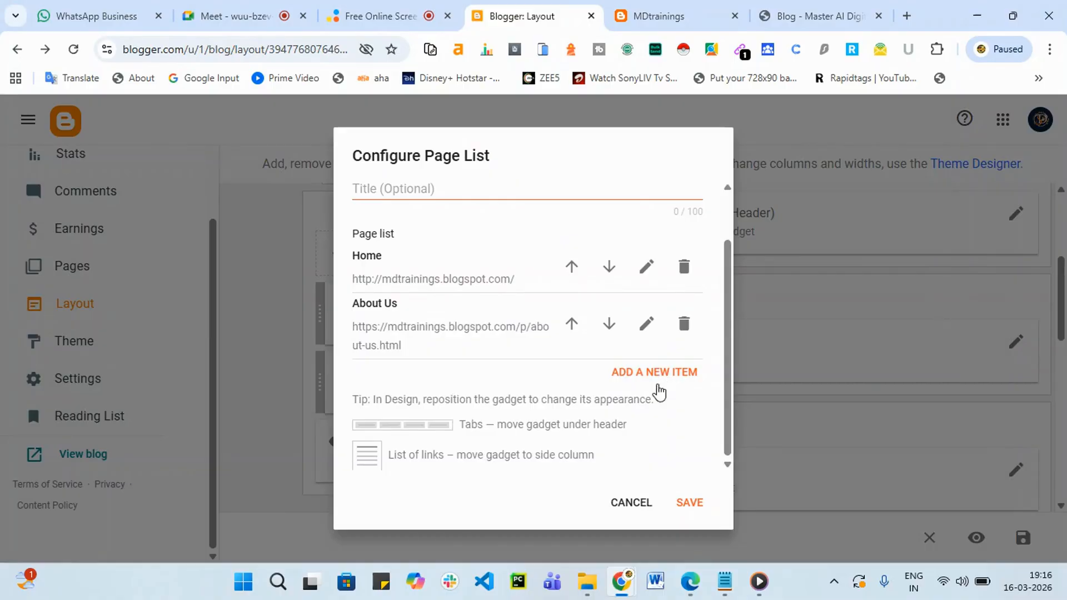
pyautogui.click(667, 378)
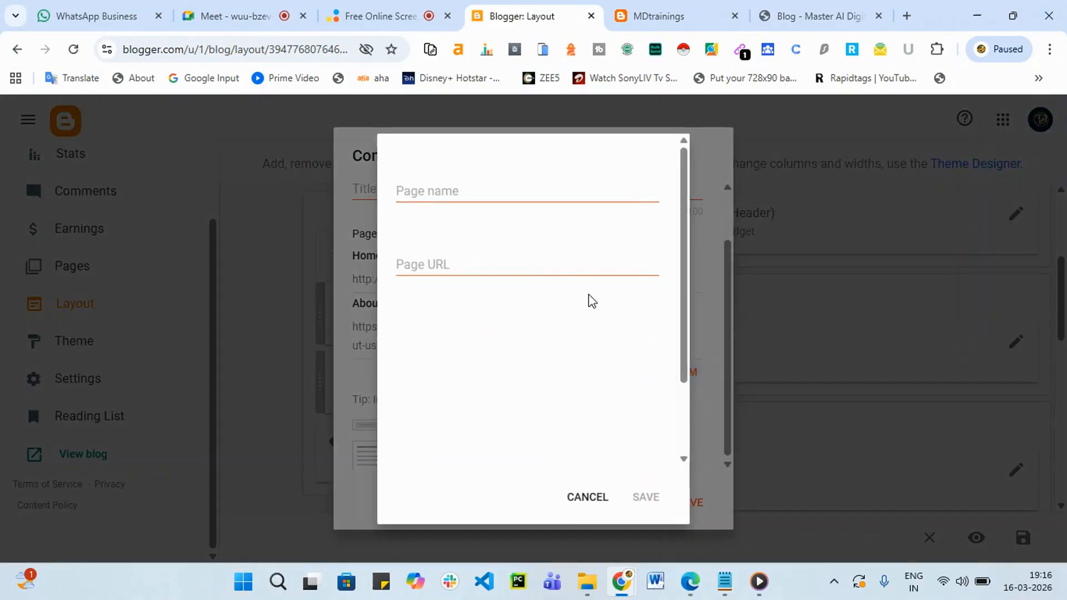
pyautogui.click(503, 190)
pyautogui.click(460, 257)
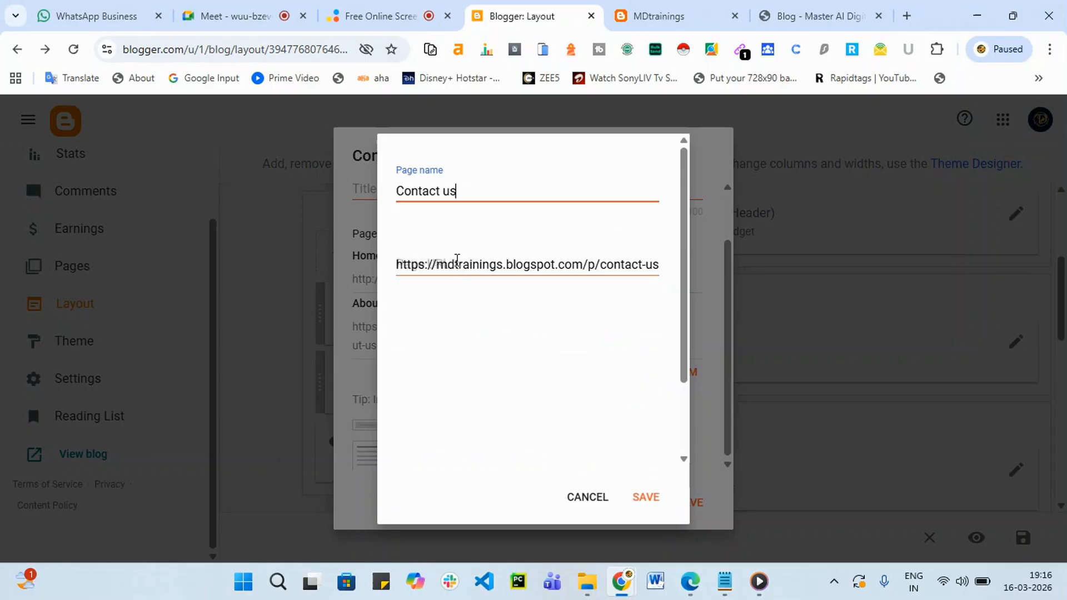
pyautogui.click(637, 502)
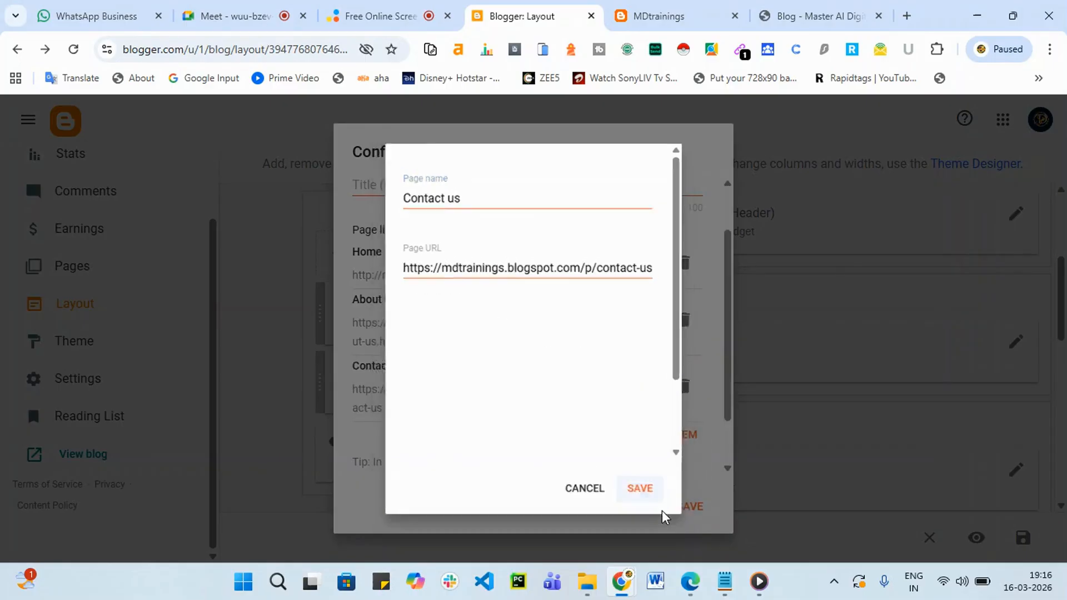
pyautogui.click(683, 510)
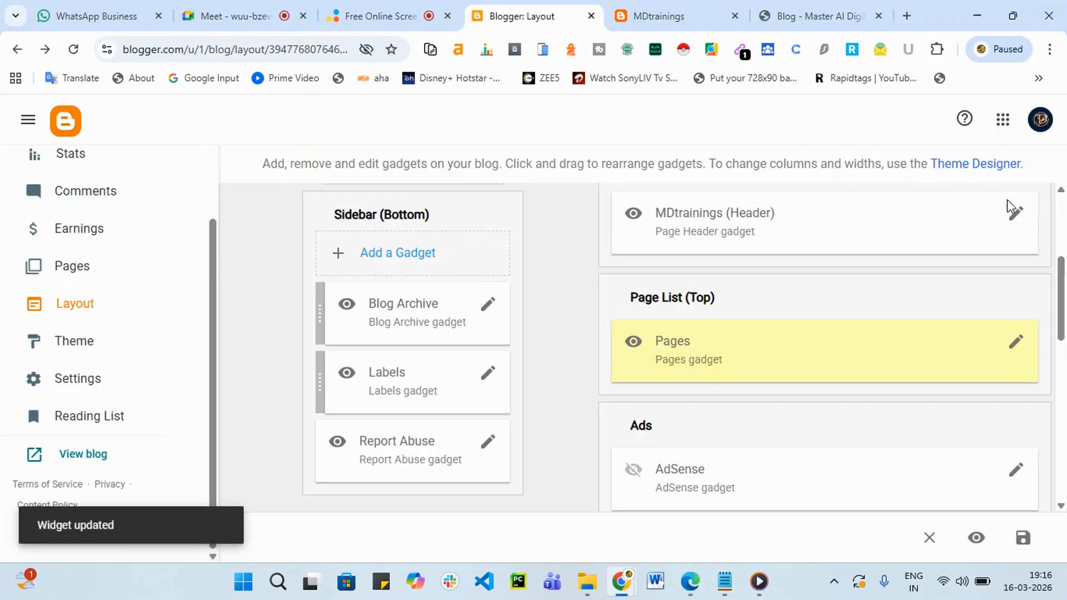
# Reload the live blog and check the About Us, Contact us and Home links in its page list.
pyautogui.click(618, 8)
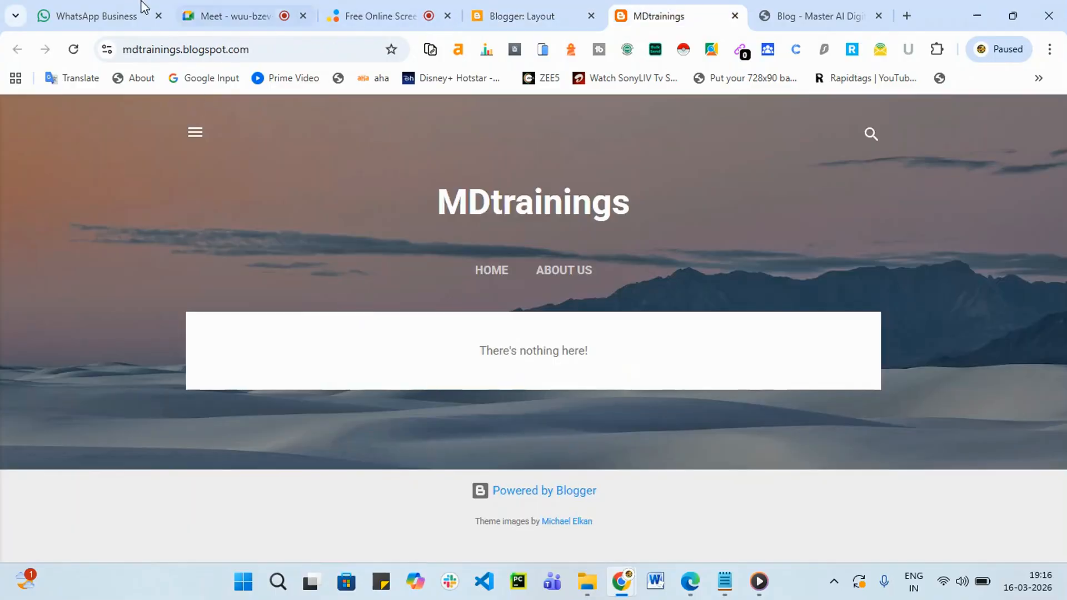
pyautogui.click(73, 48)
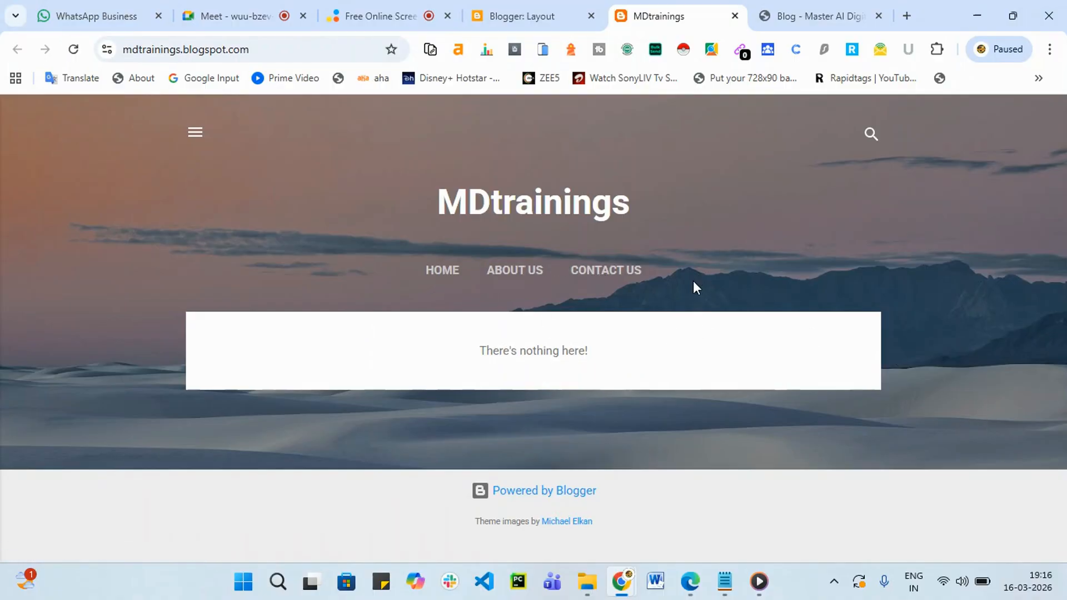
pyautogui.click(514, 271)
pyautogui.scroll(-1, 683, 295)
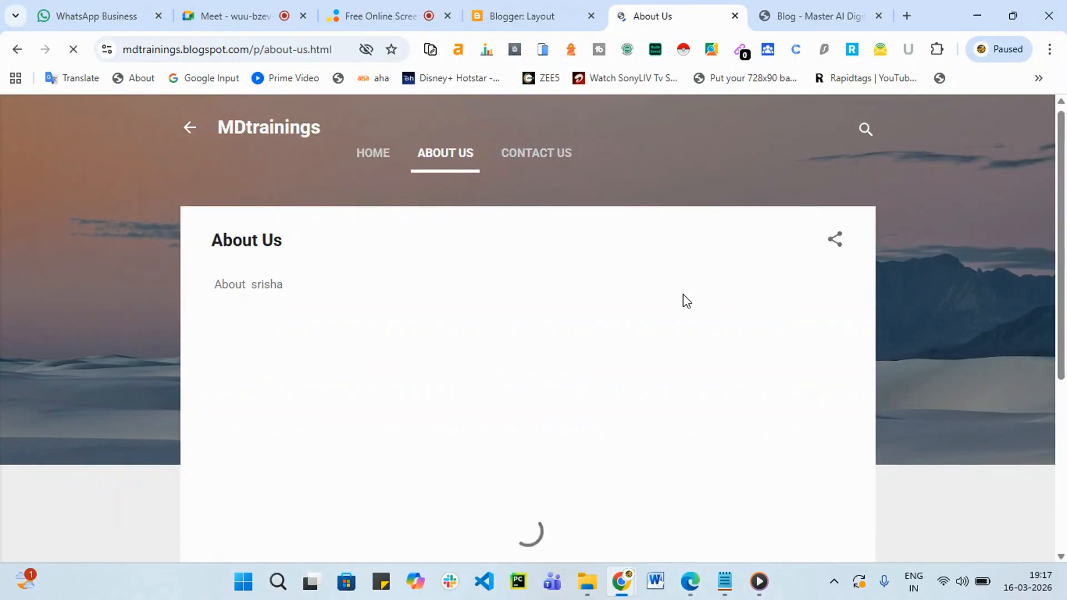
pyautogui.scroll(1, 333, 286)
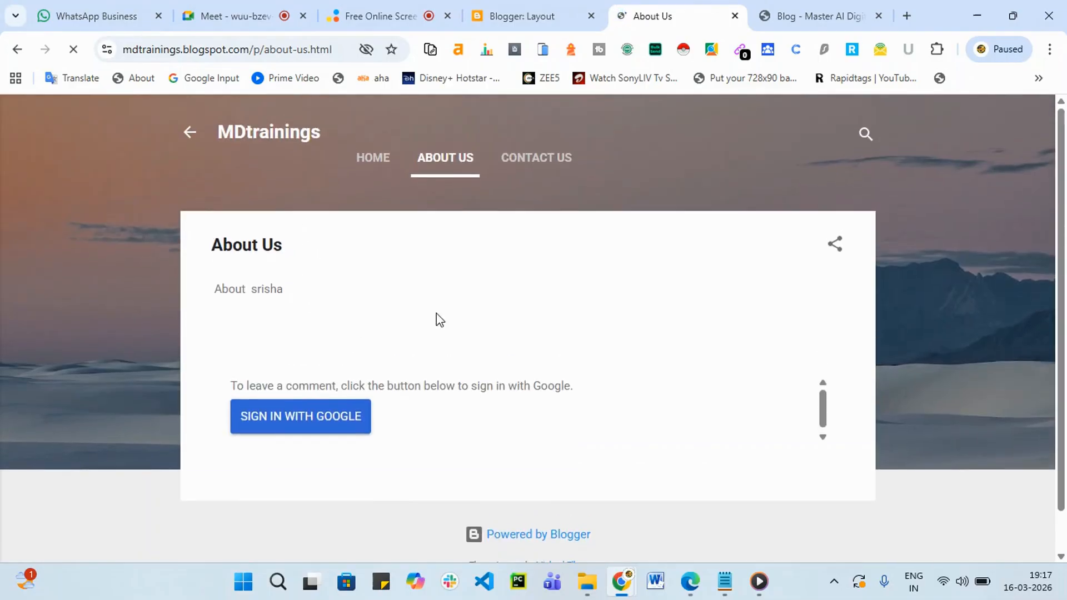
pyautogui.click(558, 164)
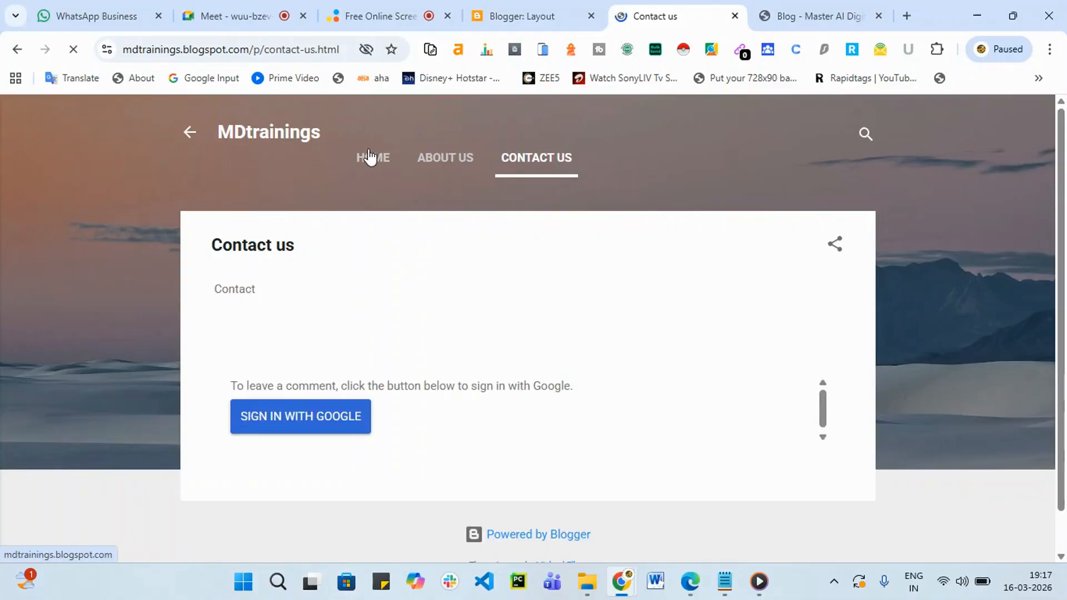
pyautogui.click(368, 157)
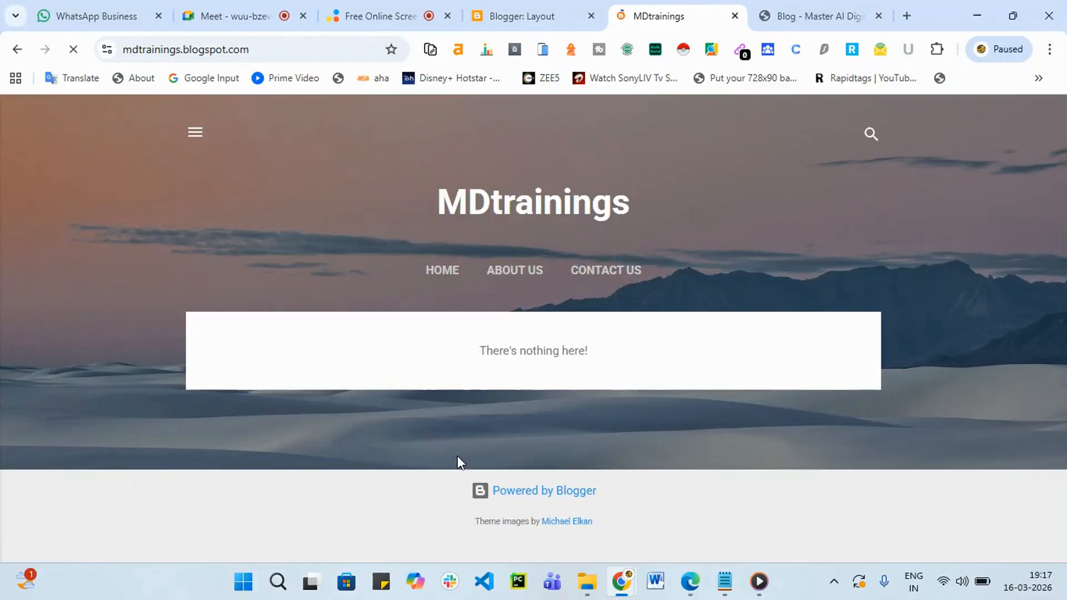
pyautogui.click(517, 11)
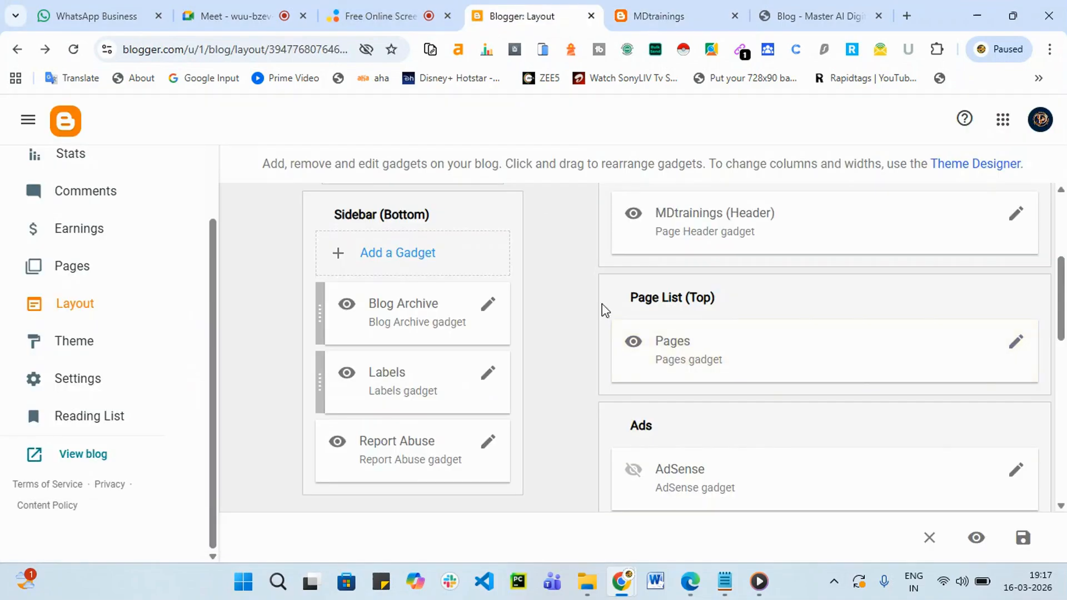
pyautogui.scroll(-1, 674, 469)
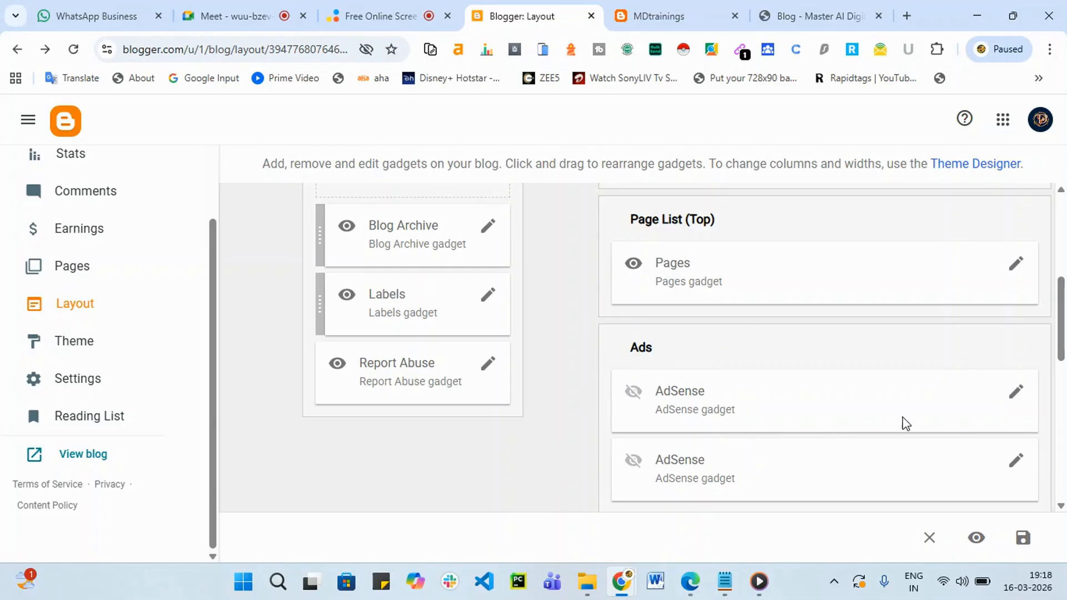
pyautogui.scroll(-4, 889, 445)
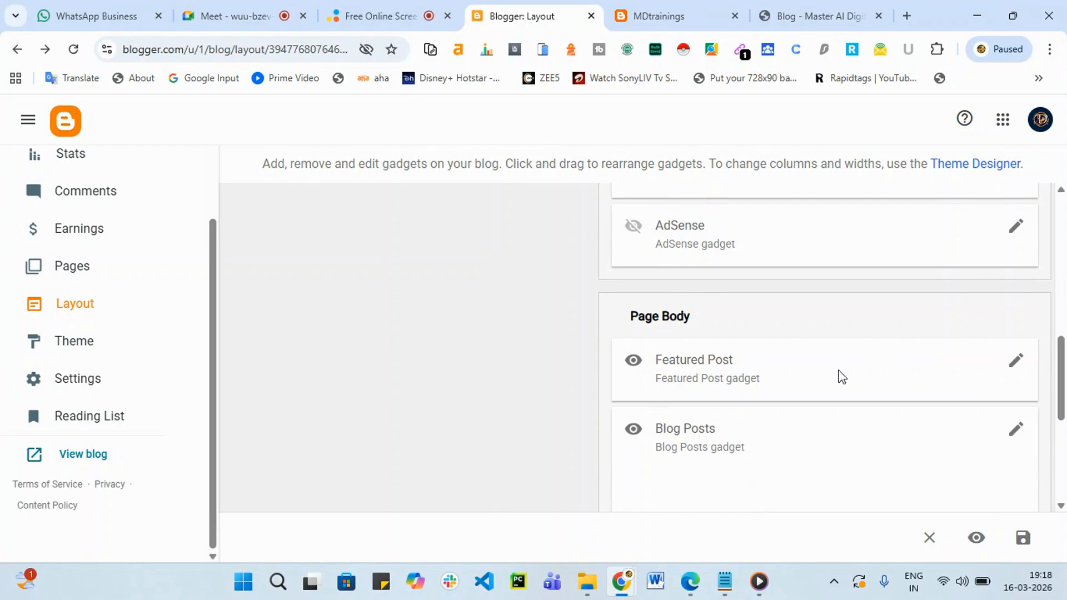
pyautogui.scroll(-2, 723, 405)
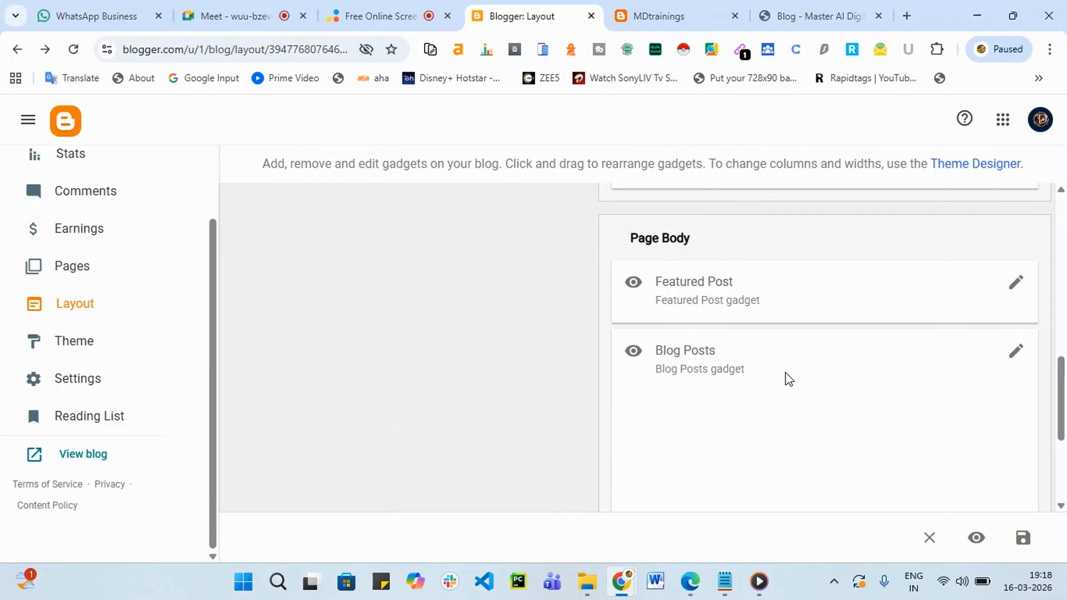
pyautogui.scroll(-4, 800, 400)
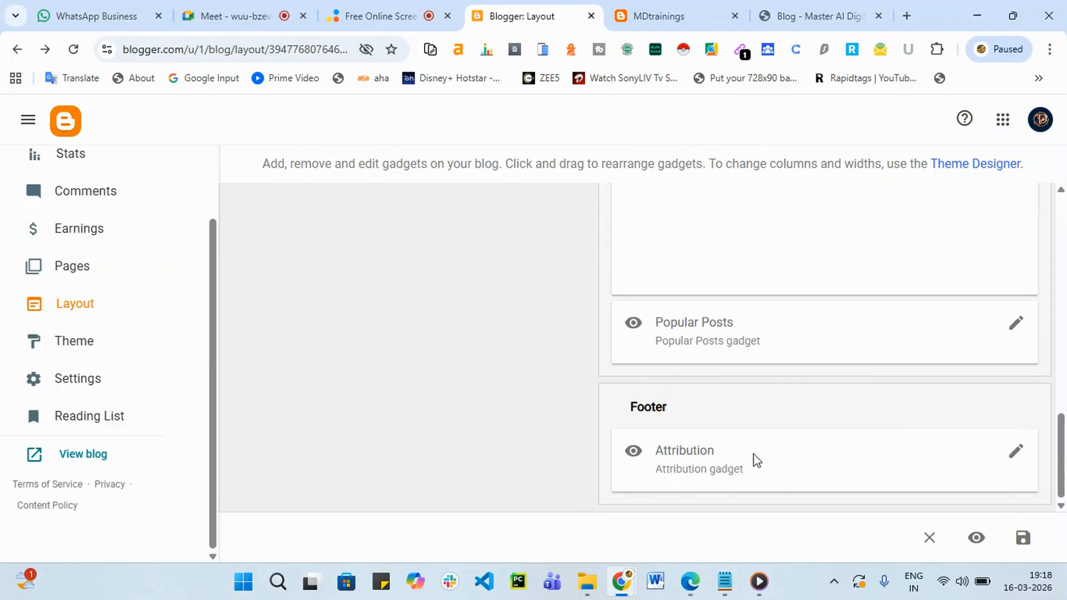
pyautogui.scroll(5, 753, 459)
pyautogui.scroll(-5, 758, 448)
pyautogui.click(1015, 451)
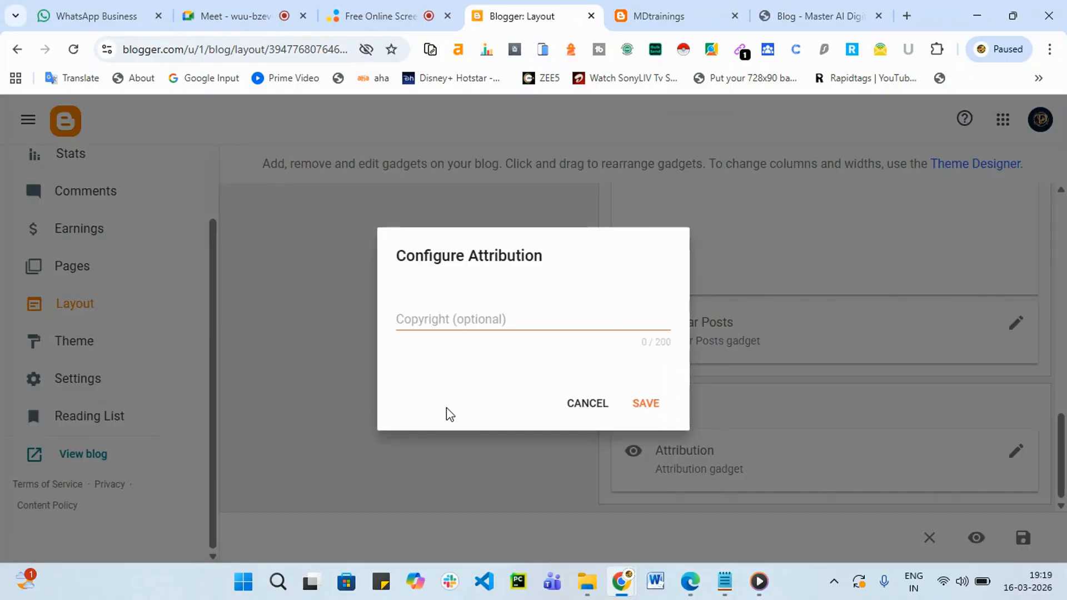
pyautogui.click(541, 321)
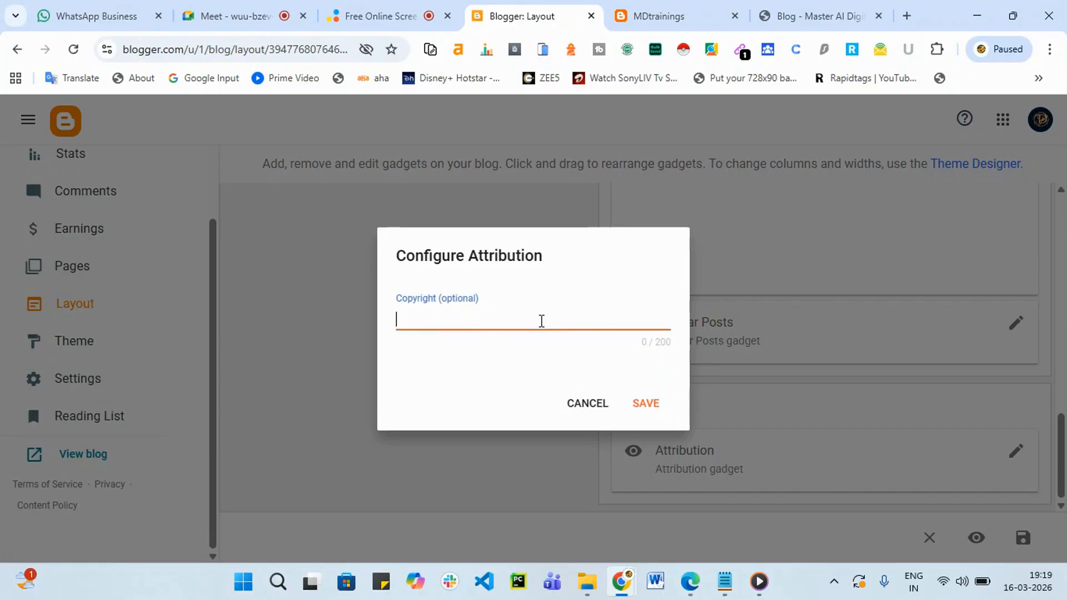
pyautogui.write('copurighy')
pyautogui.press('BackSpace')
pyautogui.write('t ')
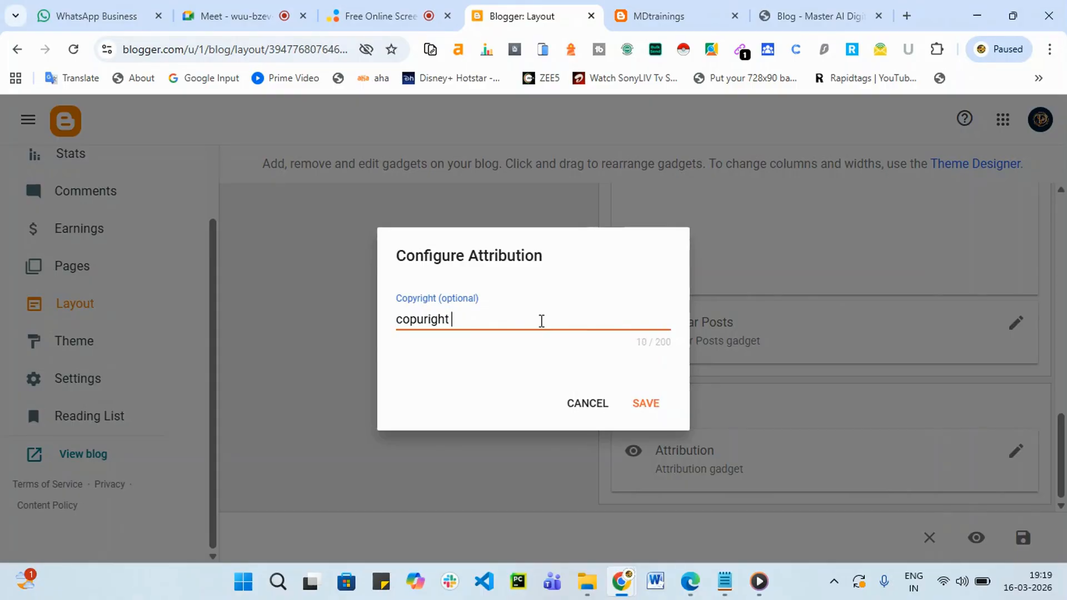
pyautogui.write('@srishdigital')
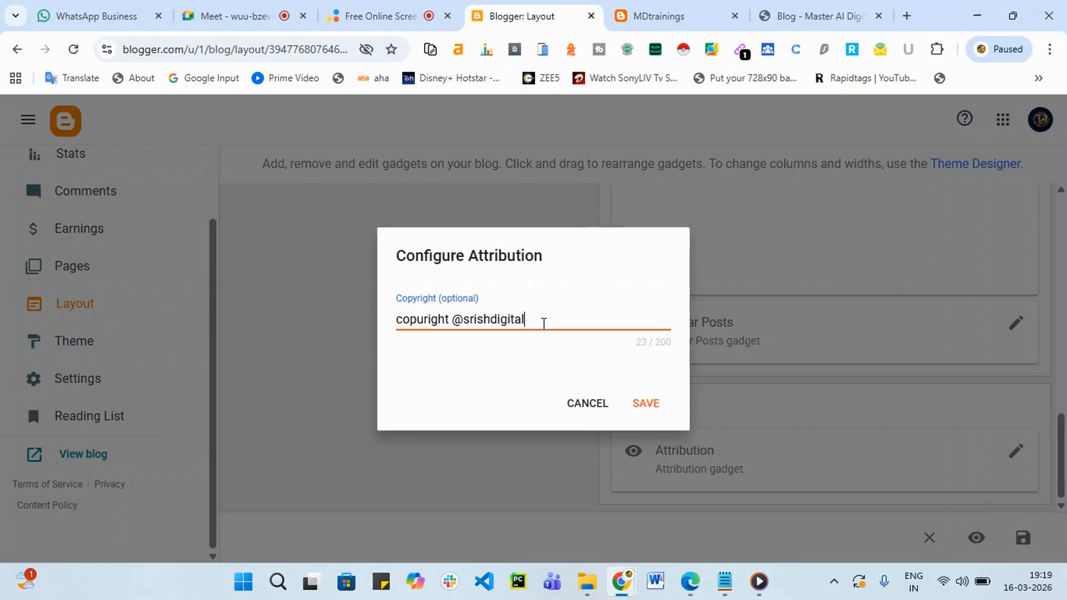
pyautogui.click(661, 405)
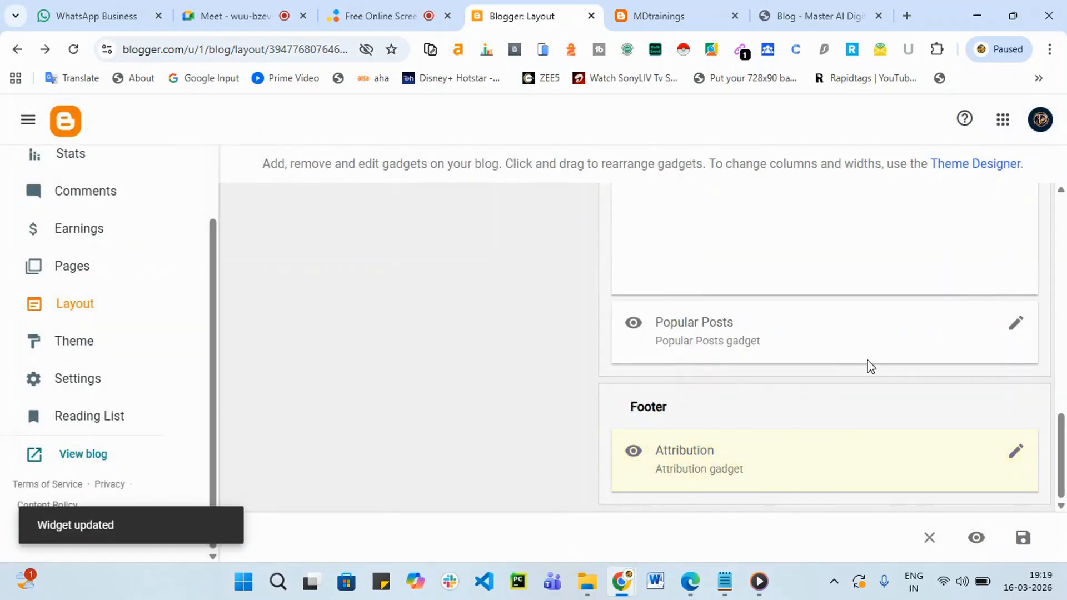
# Set the Popular Posts gadget's Most viewed period to All time and save the gadget.
pyautogui.click(1016, 324)
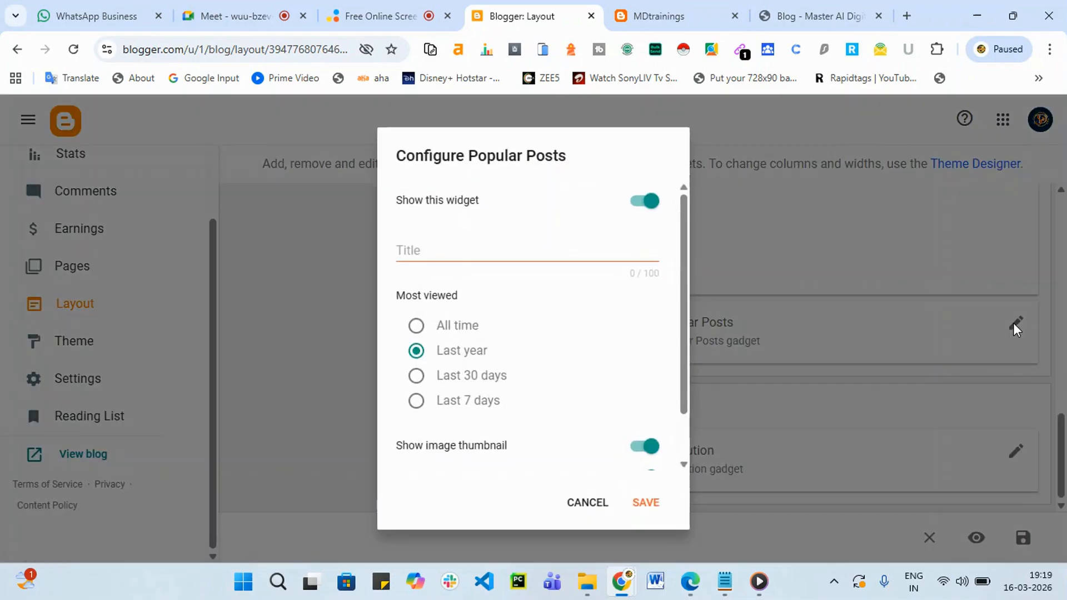
pyautogui.click(417, 325)
pyautogui.click(648, 506)
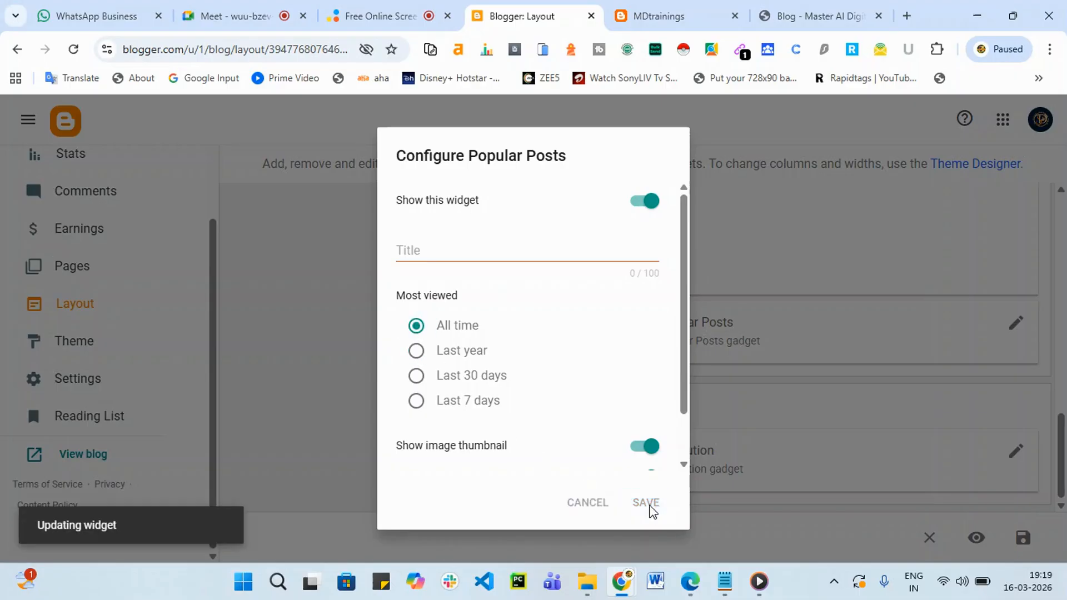
# Reload the live MDtrainings blog and check the copyright text in its footer.
pyautogui.scroll(4, 542, 394)
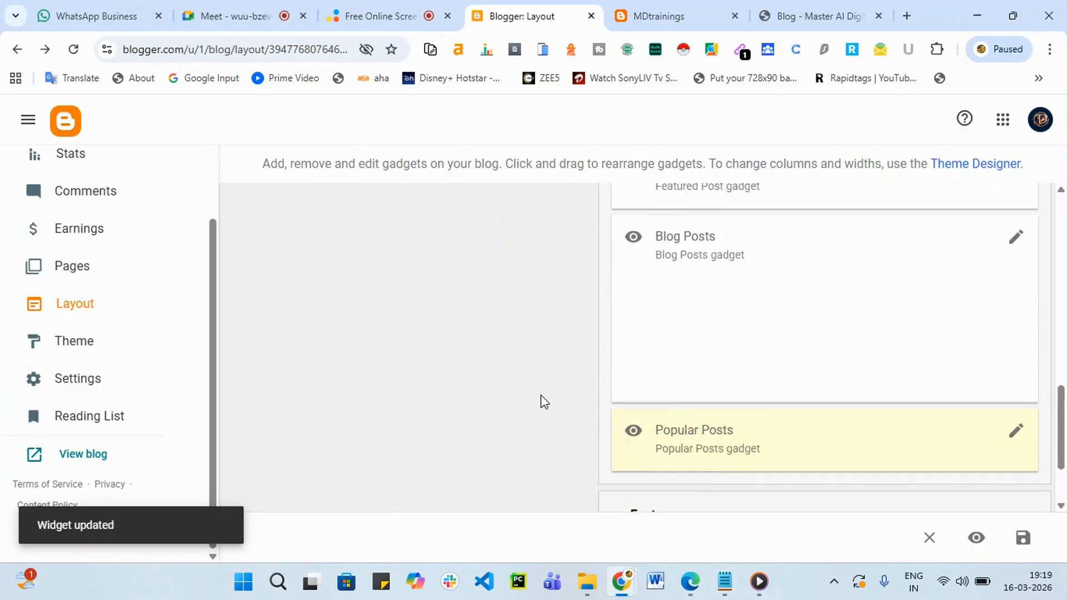
pyautogui.scroll(2, 541, 394)
pyautogui.scroll(4, 543, 403)
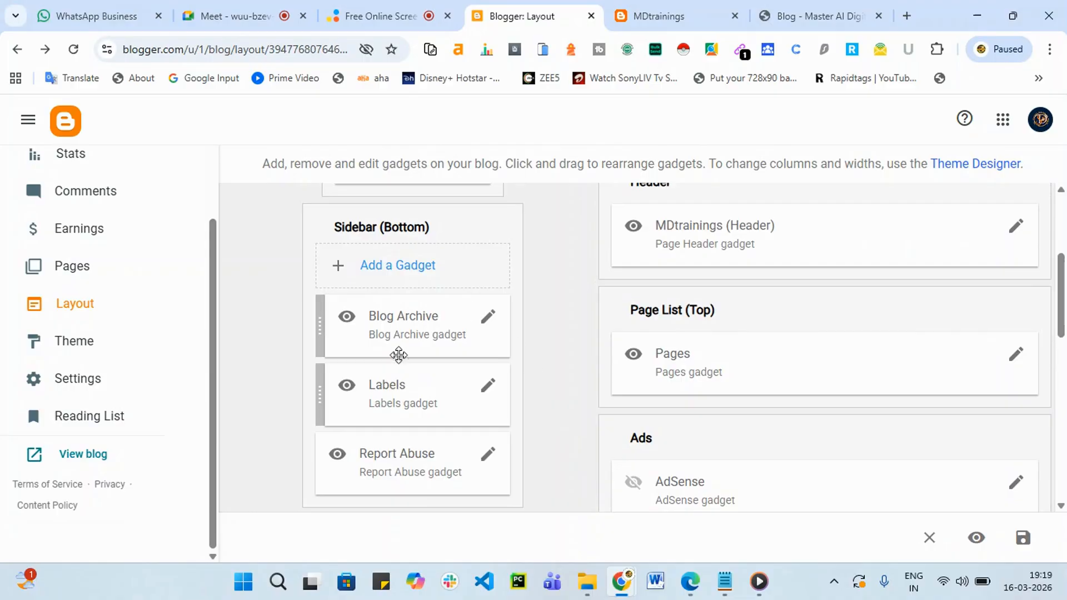
pyautogui.scroll(5, 722, 405)
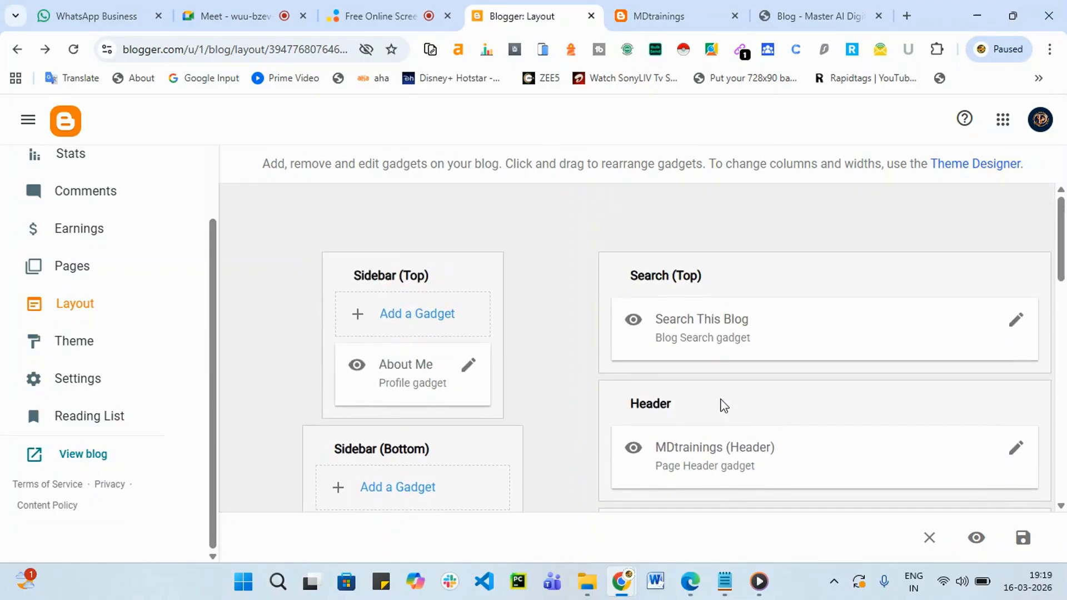
pyautogui.click(661, 8)
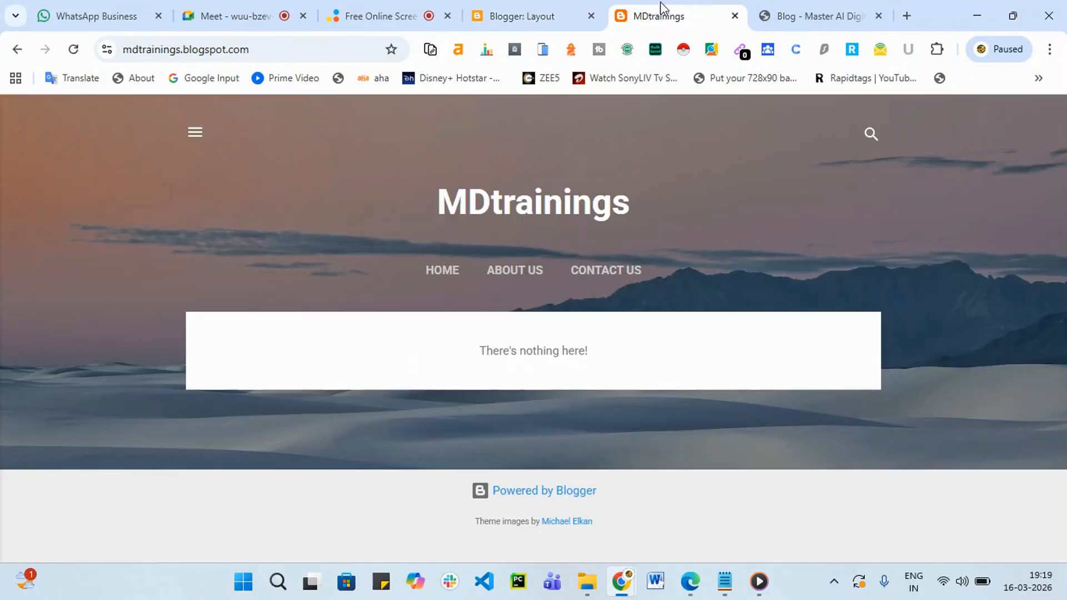
pyautogui.click(74, 50)
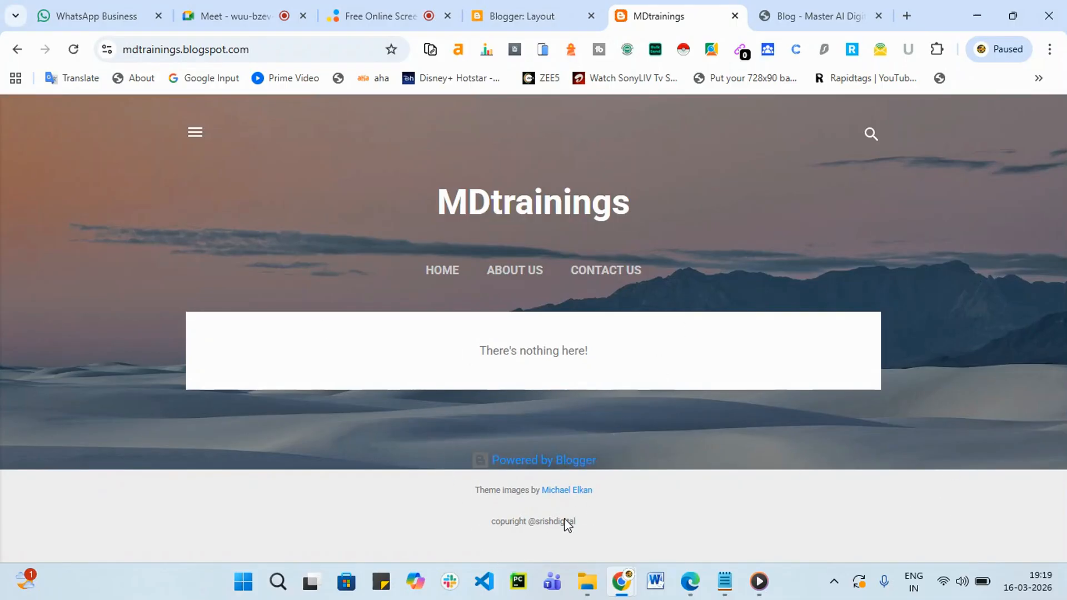
pyautogui.moveTo(489, 525); pyautogui.dragTo(597, 536)
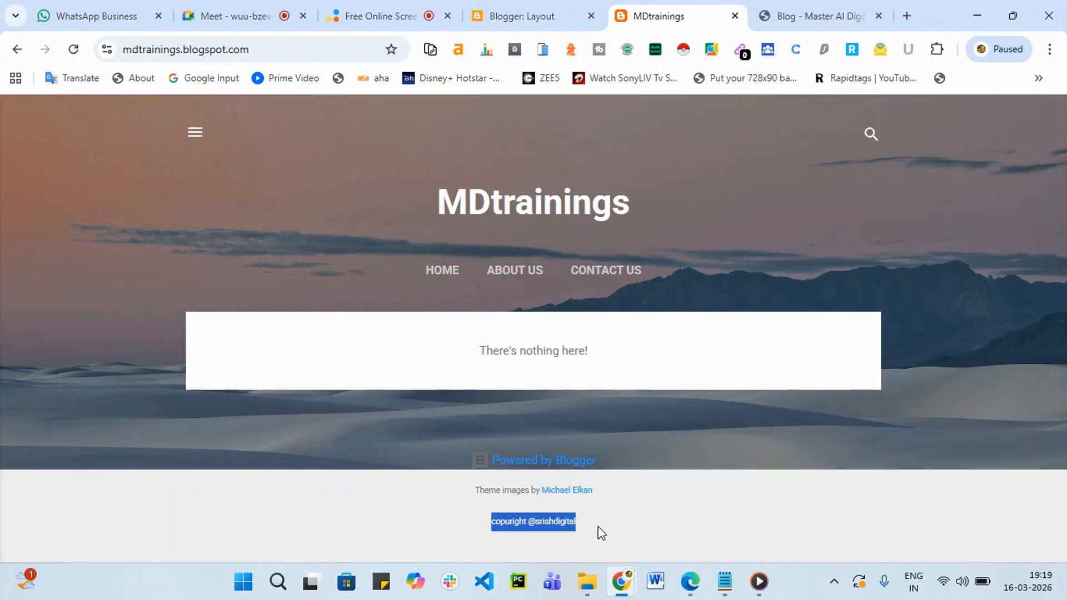
pyautogui.click(540, 9)
pyautogui.scroll(-5, 1022, 500)
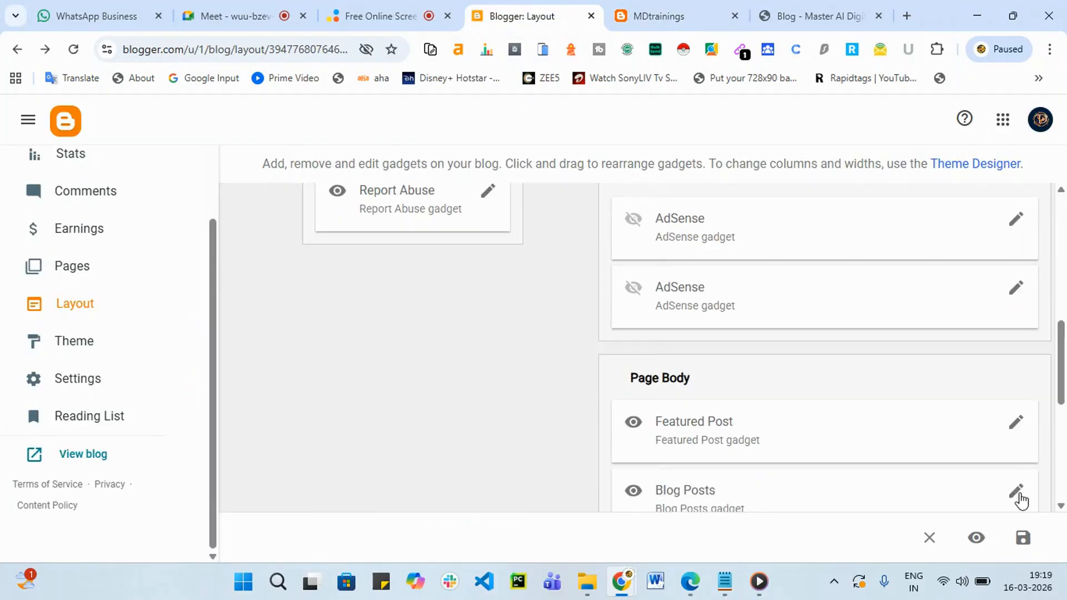
pyautogui.scroll(-5, 1021, 500)
pyautogui.click(1014, 452)
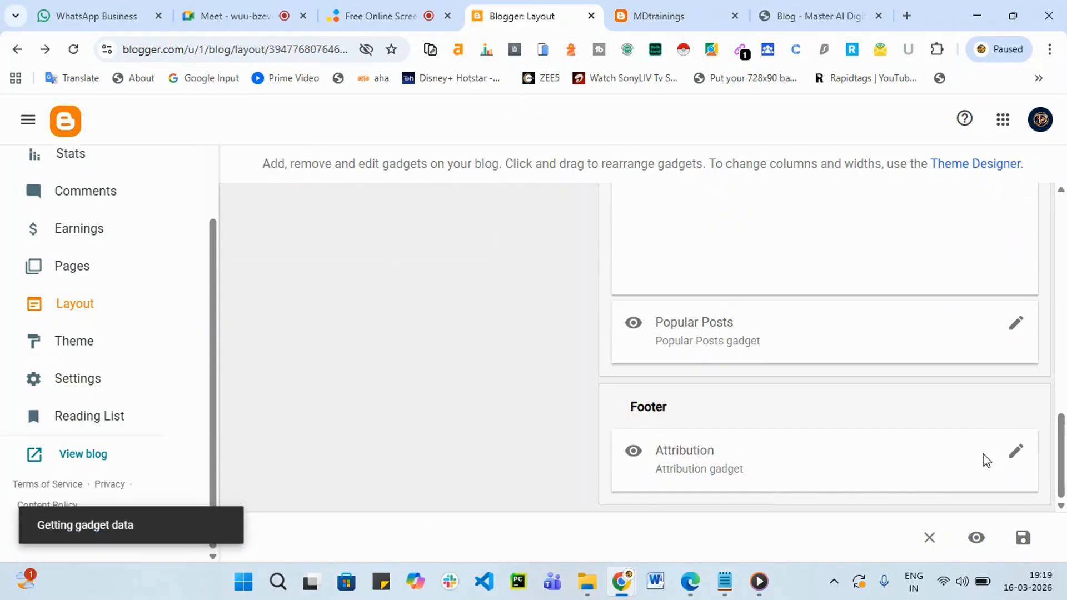
pyautogui.click(424, 320)
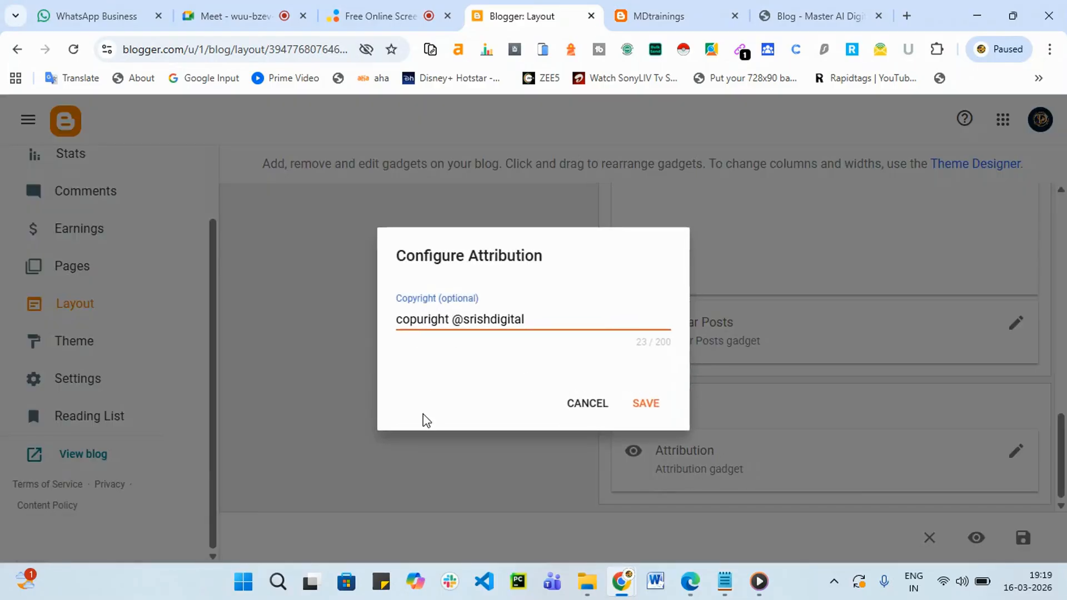
pyautogui.press('BackSpace')
pyautogui.write('y')
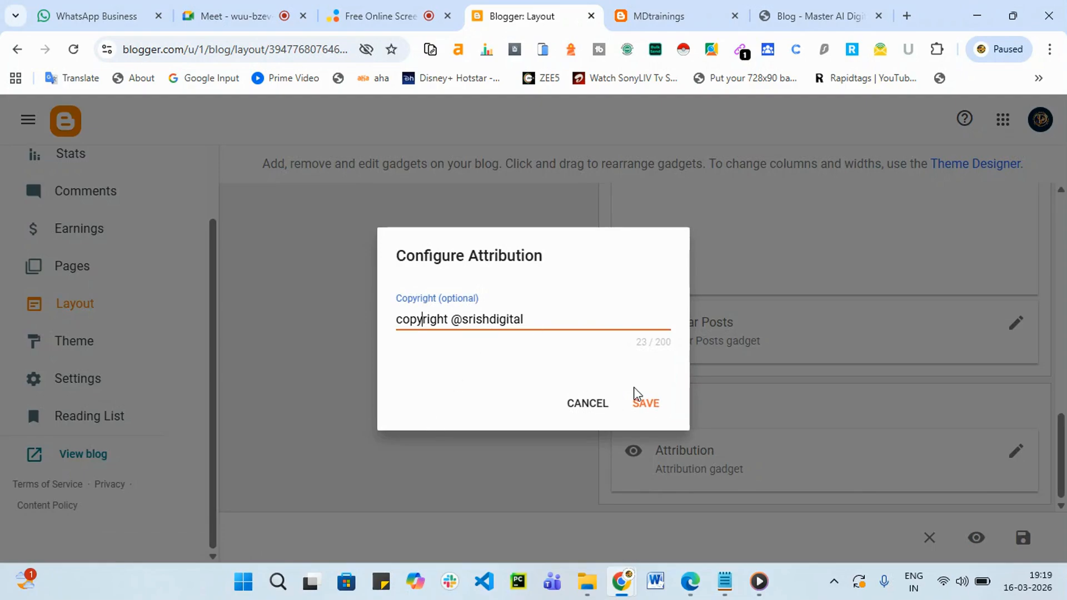
pyautogui.click(647, 405)
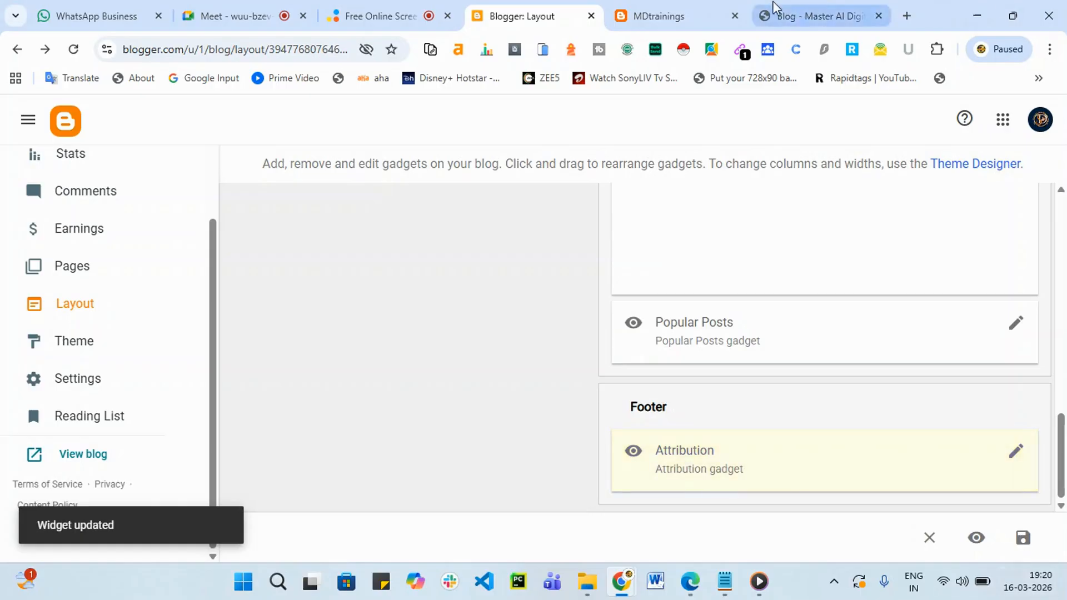
# Close the Srisha Digital blog page and open ChatGPT in a new browser tab.
pyautogui.click(641, 6)
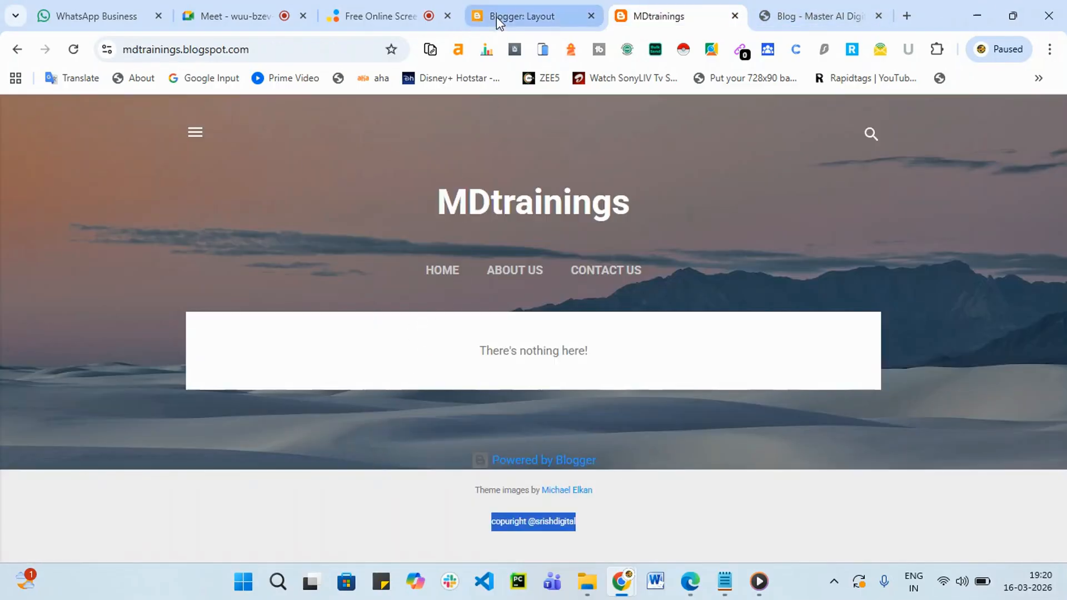
pyautogui.click(789, 16)
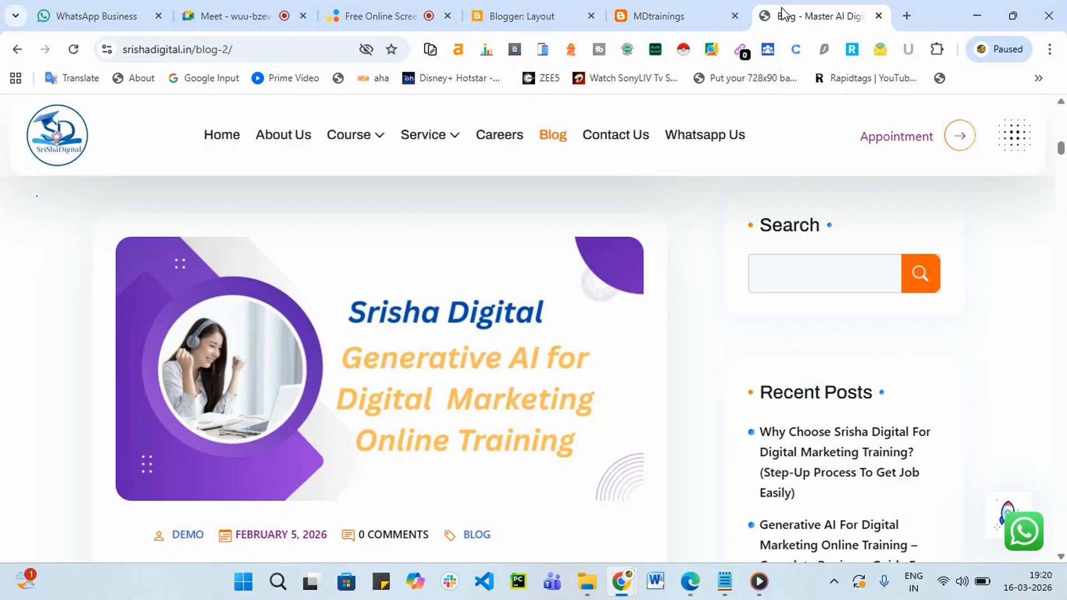
pyautogui.click(878, 16)
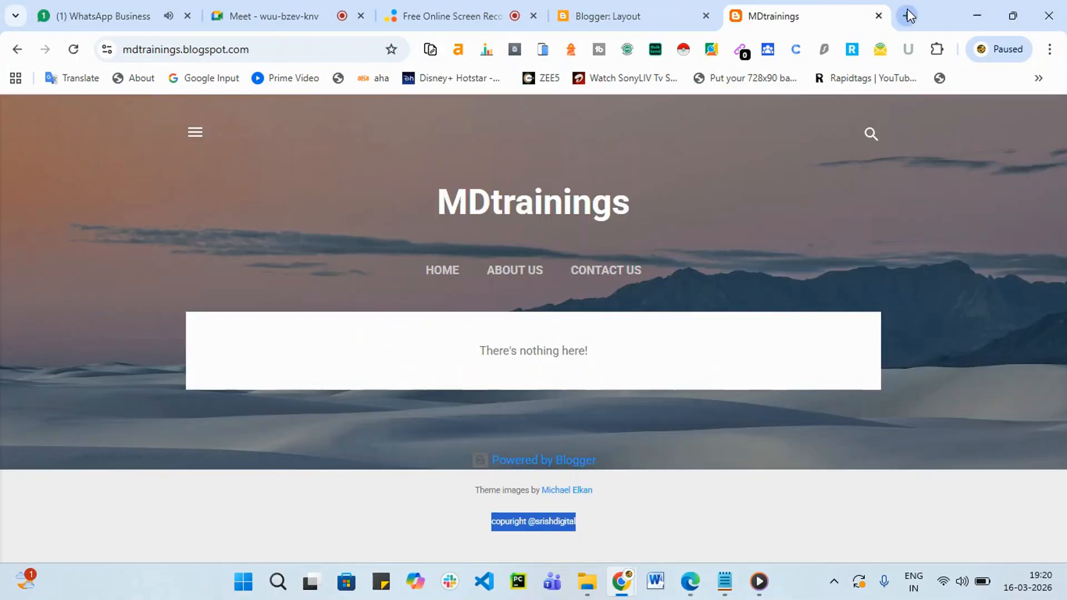
pyautogui.click(906, 9)
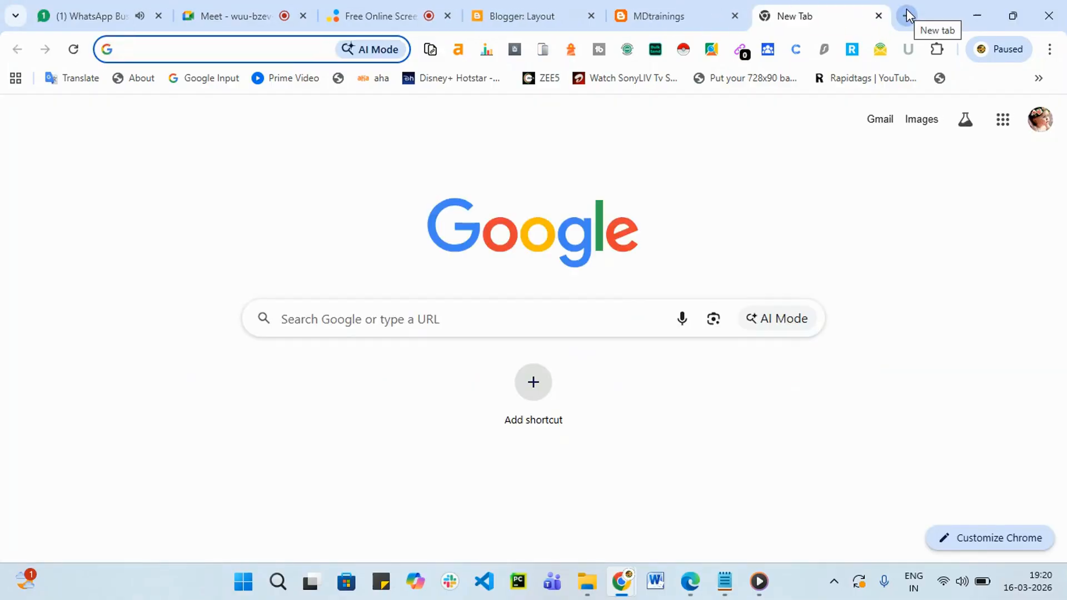
pyautogui.write('ch')
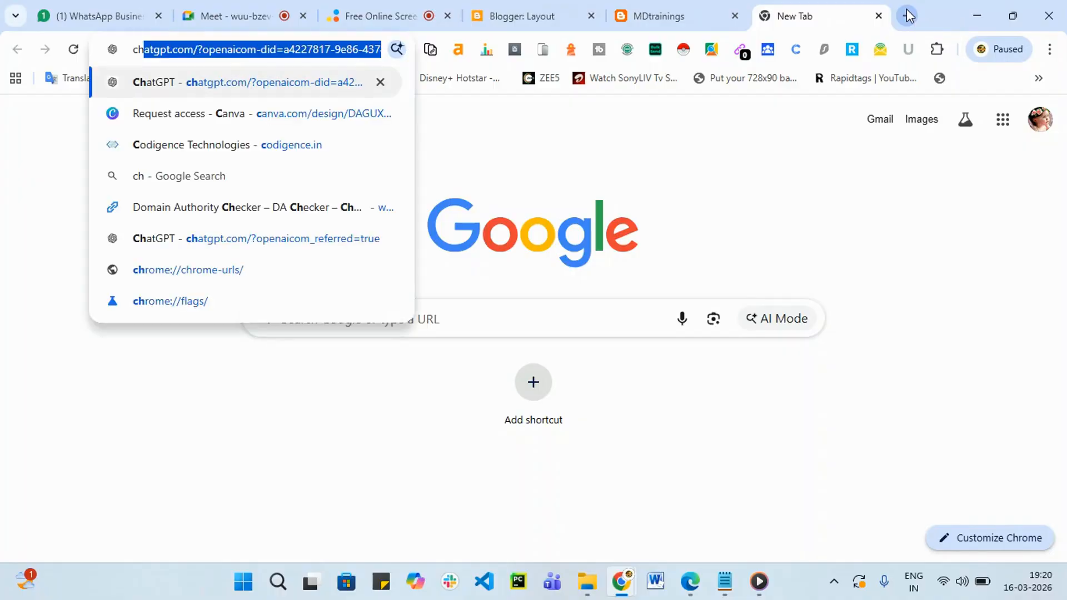
pyautogui.press('Return')
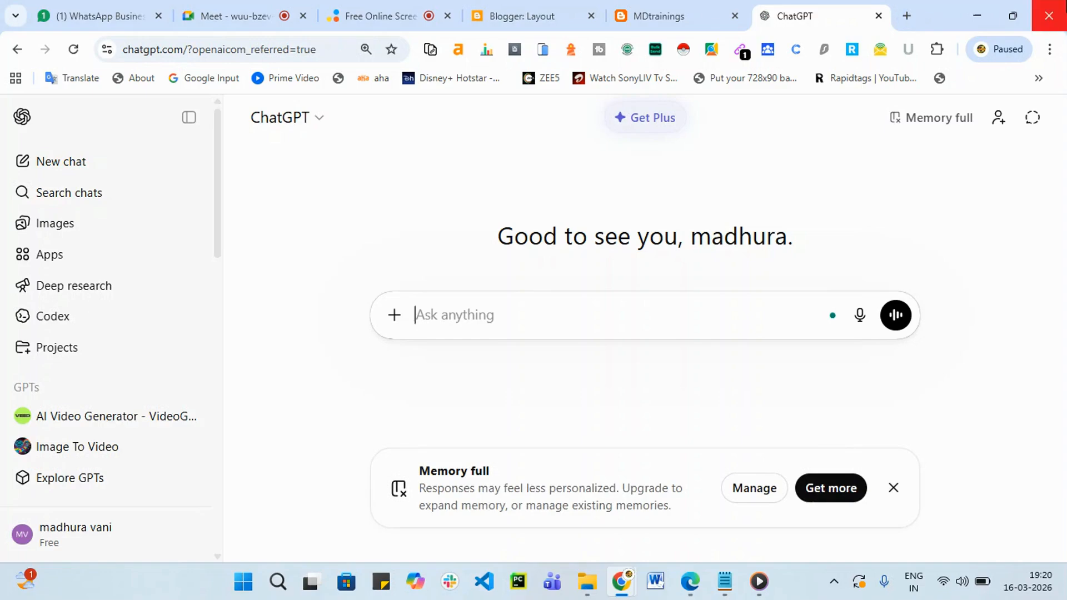
# Begin a ChatGPT prompt with "Write an article about", applying the suggested capitalisation of the first word.
pyautogui.write('Sr')
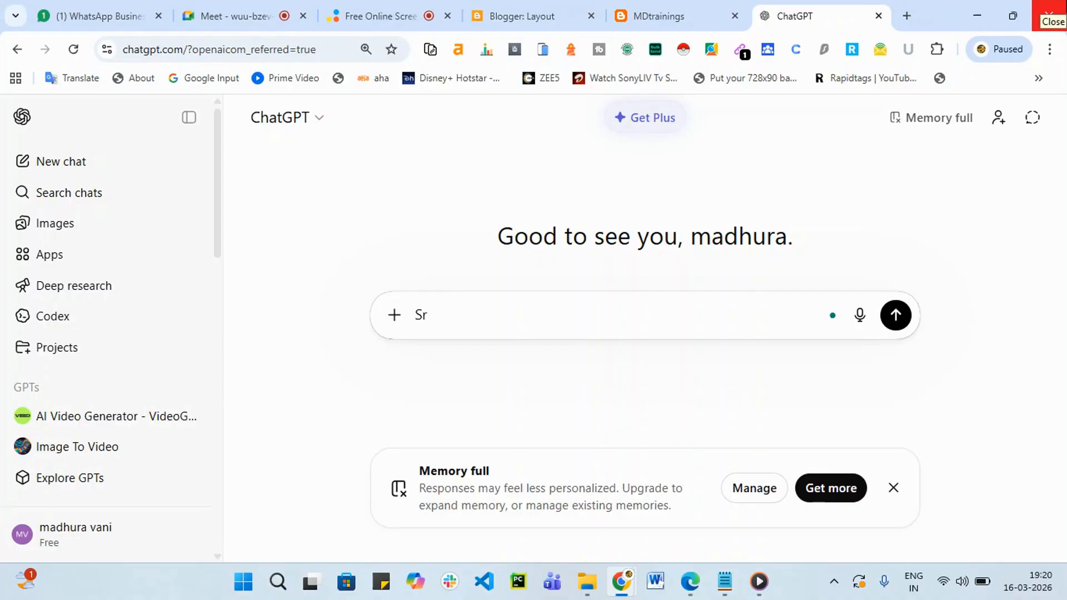
pyautogui.press('BackSpace')
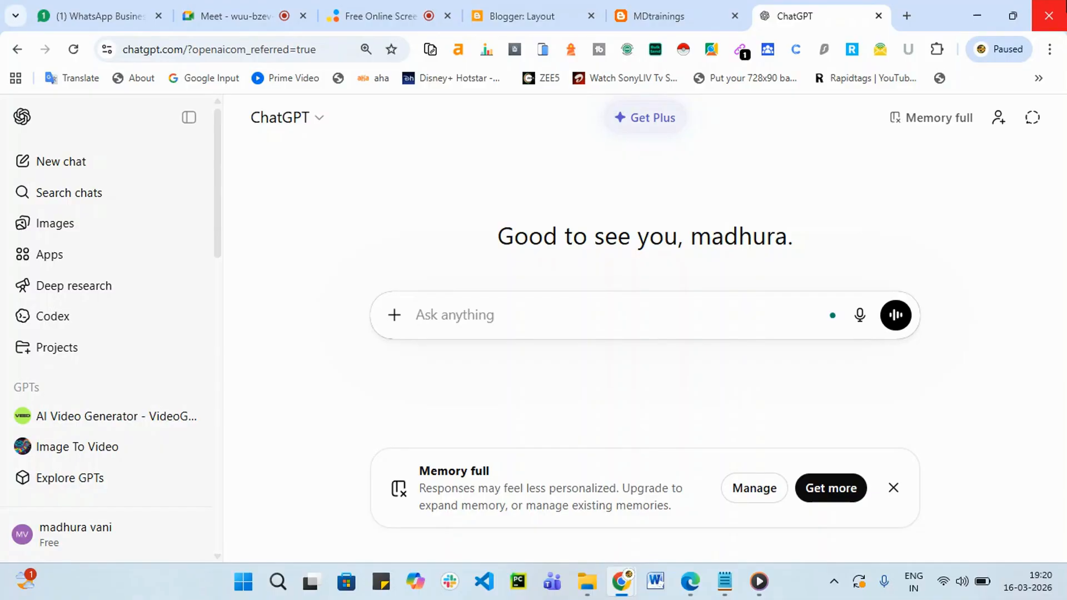
pyautogui.write('wri')
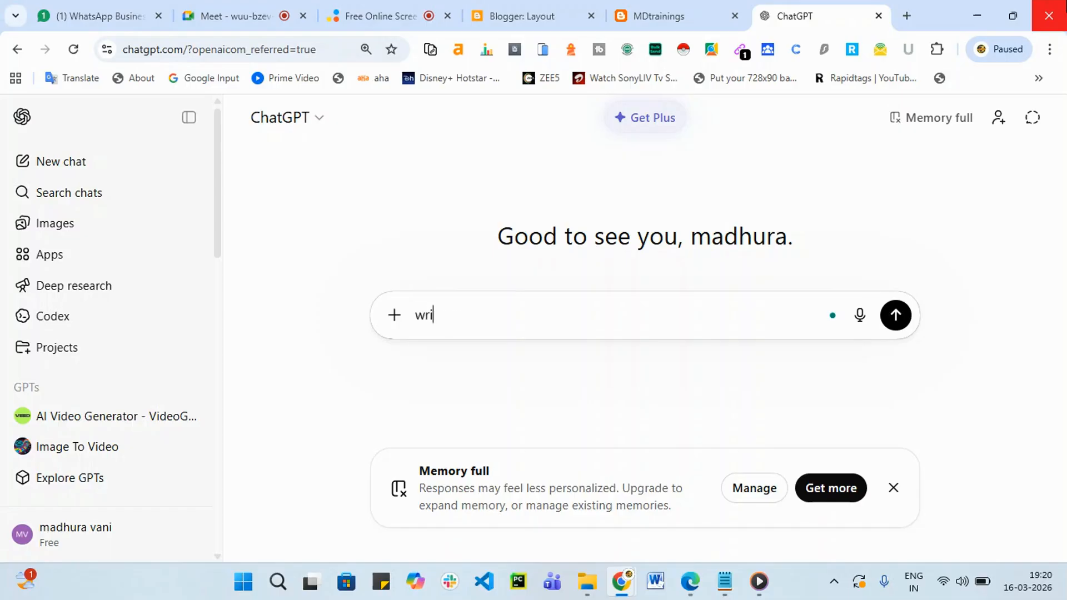
pyautogui.write('te an a')
pyautogui.write('rticle ')
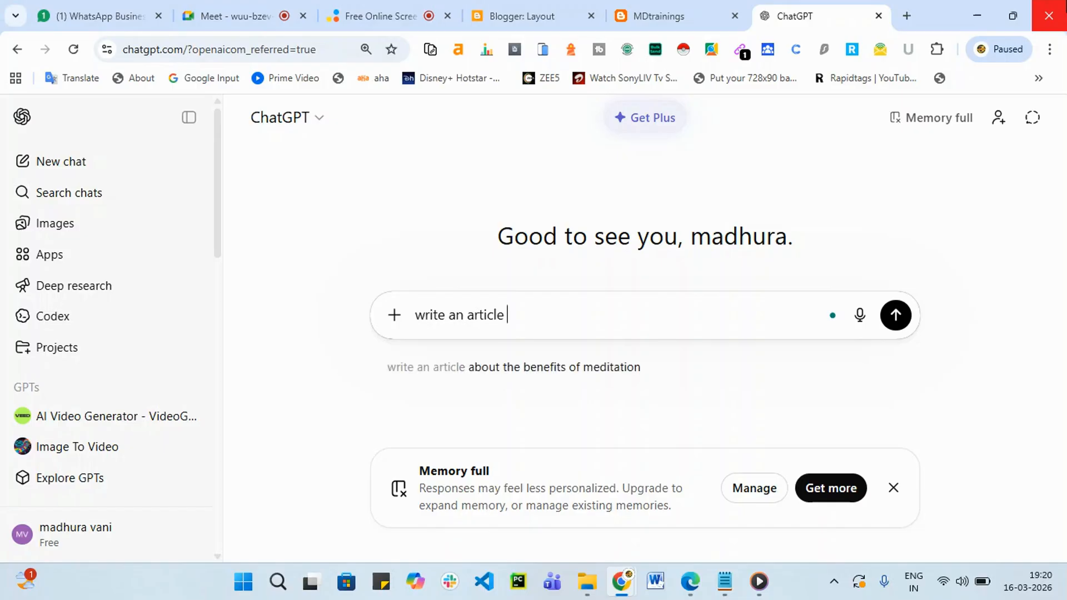
pyautogui.write('and')
pyautogui.press('BackSpace')
pyautogui.press('BackSpace')
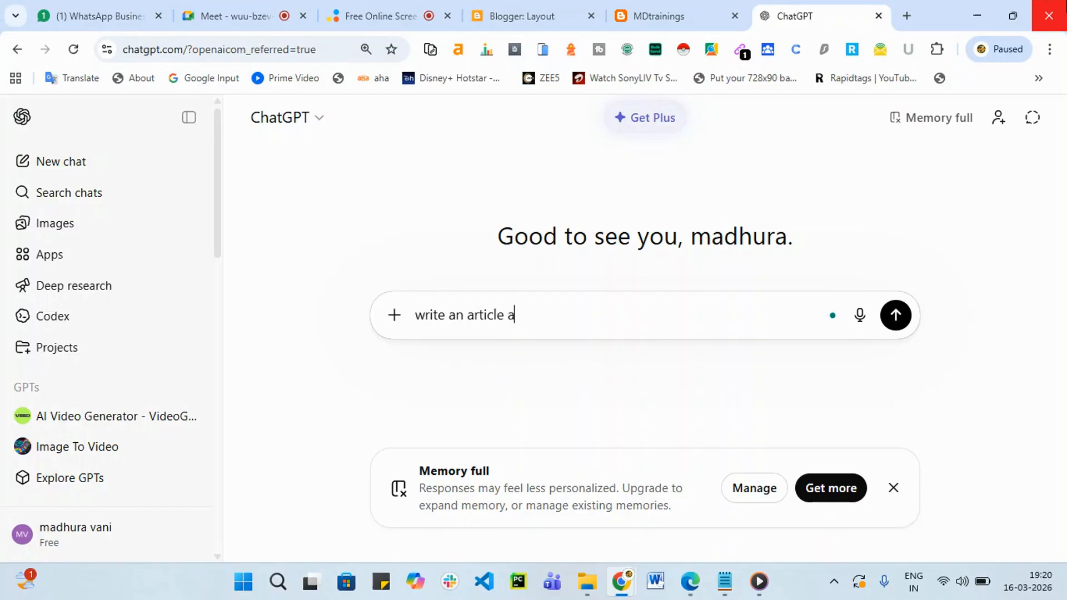
pyautogui.write('bout')
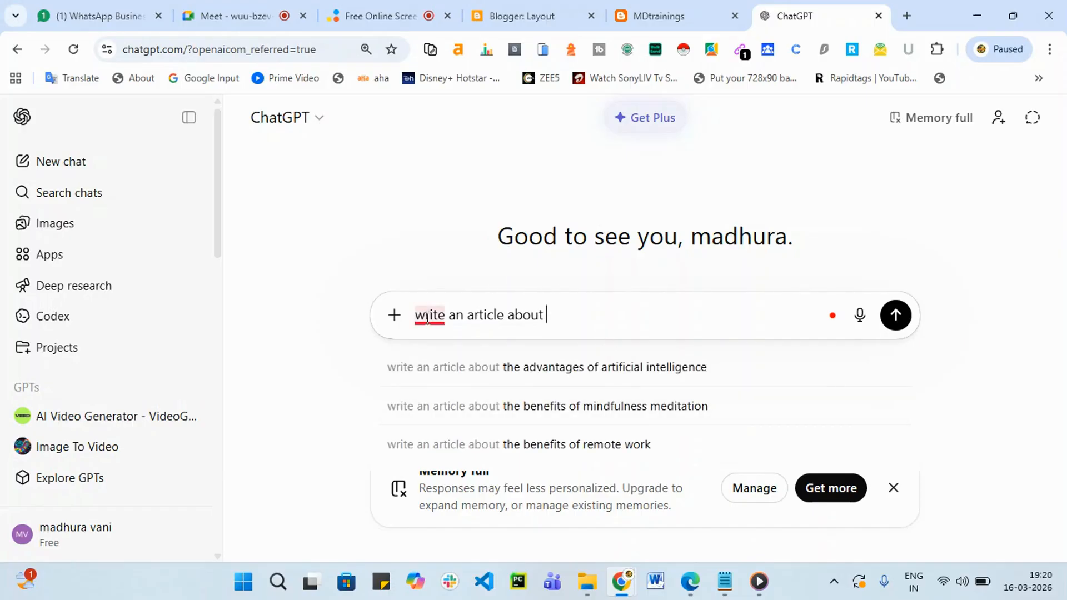
pyautogui.moveTo(430, 315)
pyautogui.click(464, 364)
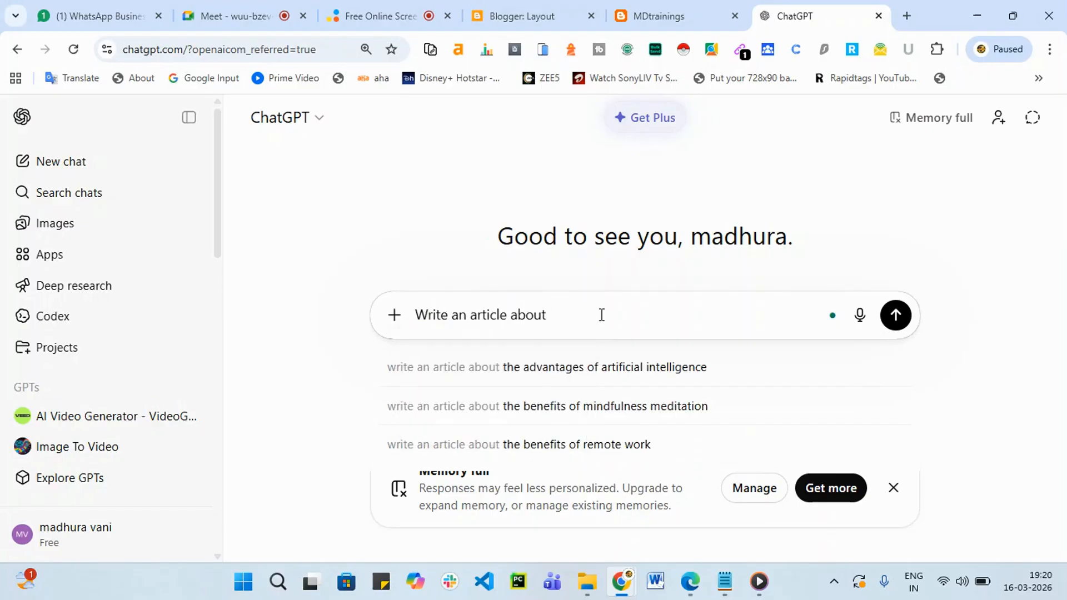
# Continue the prompt with "how to get jobs easily by learning AI tools with Digital Marketing", accepting the suggested wording and spelling corrections.
pyautogui.write('how ')
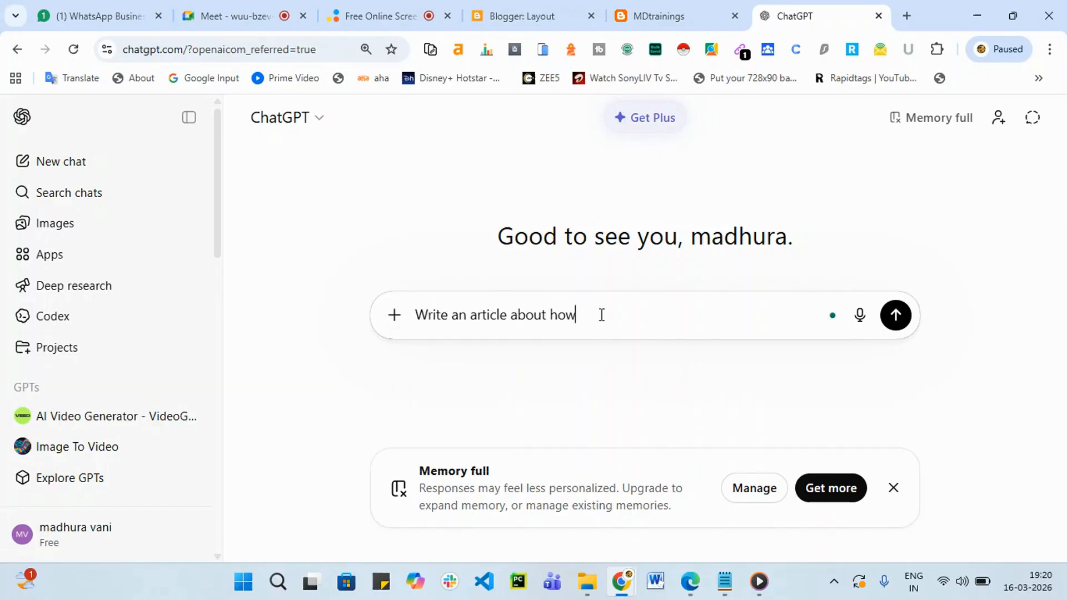
pyautogui.write('to ')
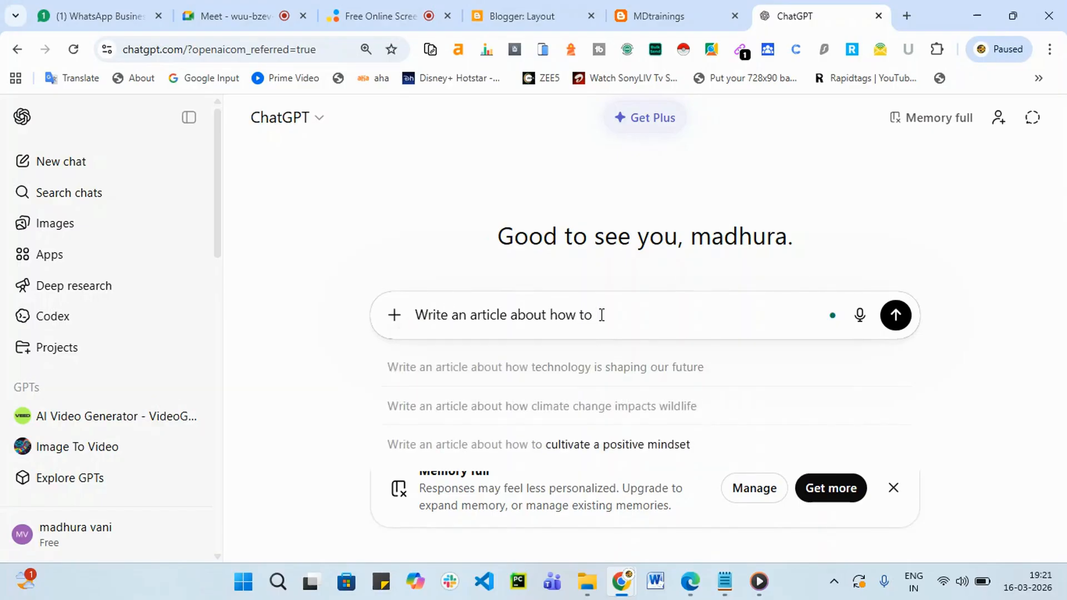
pyautogui.write('get')
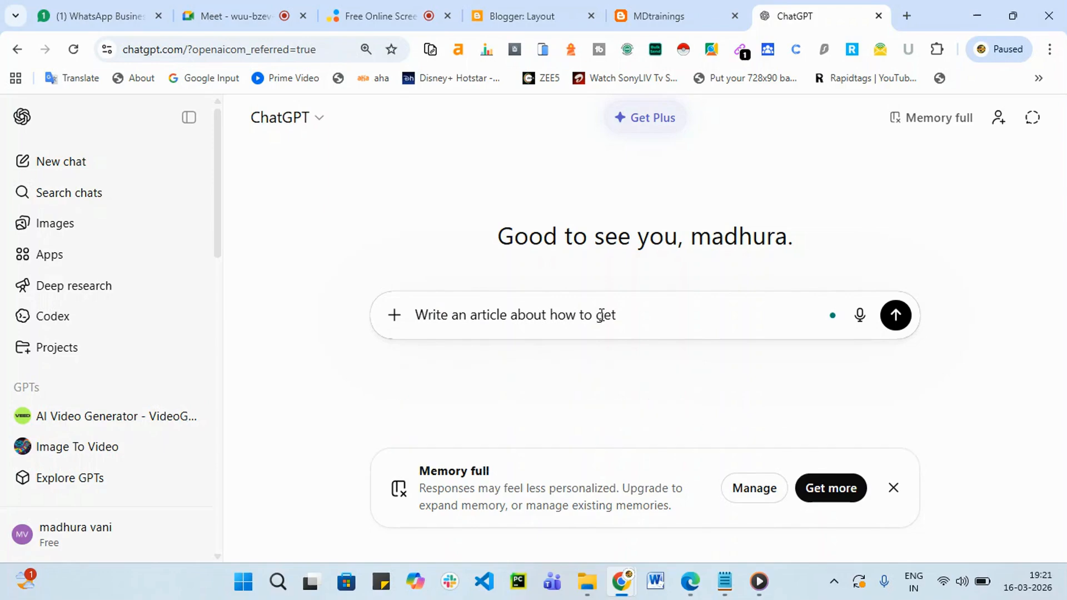
pyautogui.write(' jobs eay to learnin')
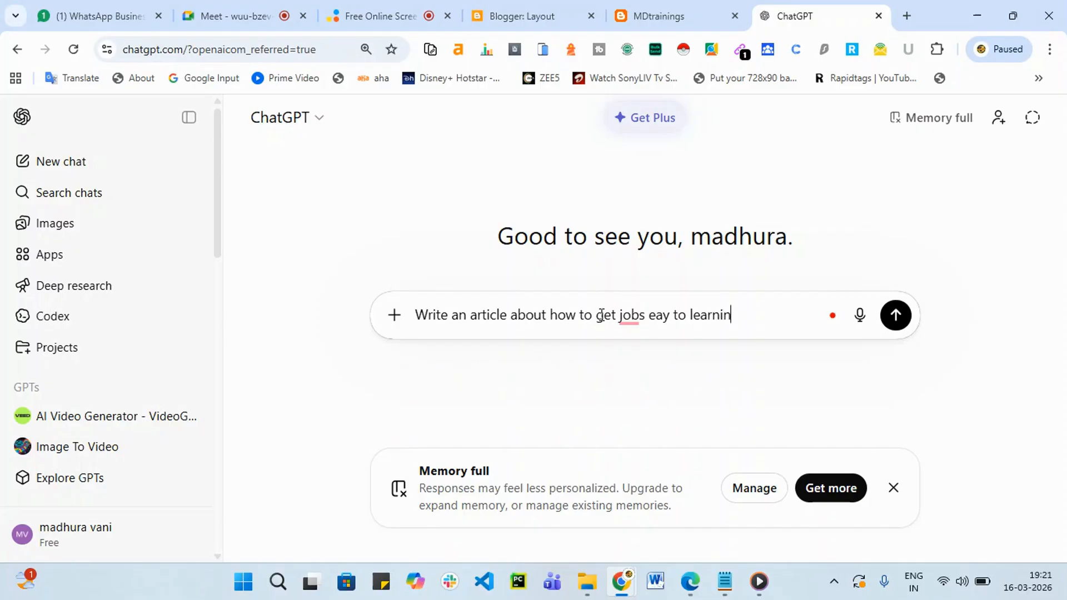
pyautogui.write('g AI tools with D')
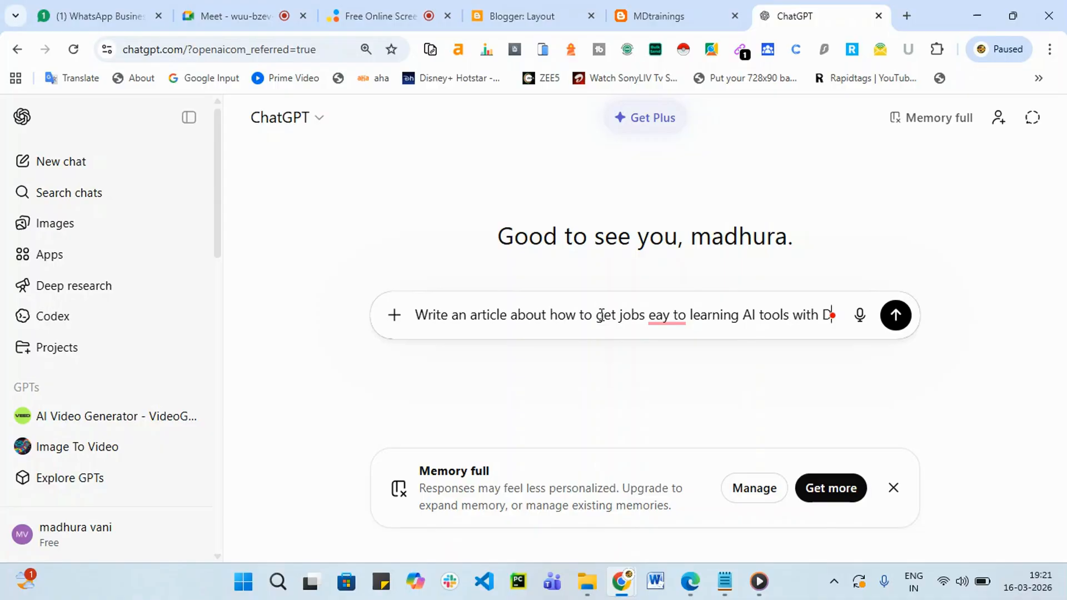
pyautogui.write('igital marekting')
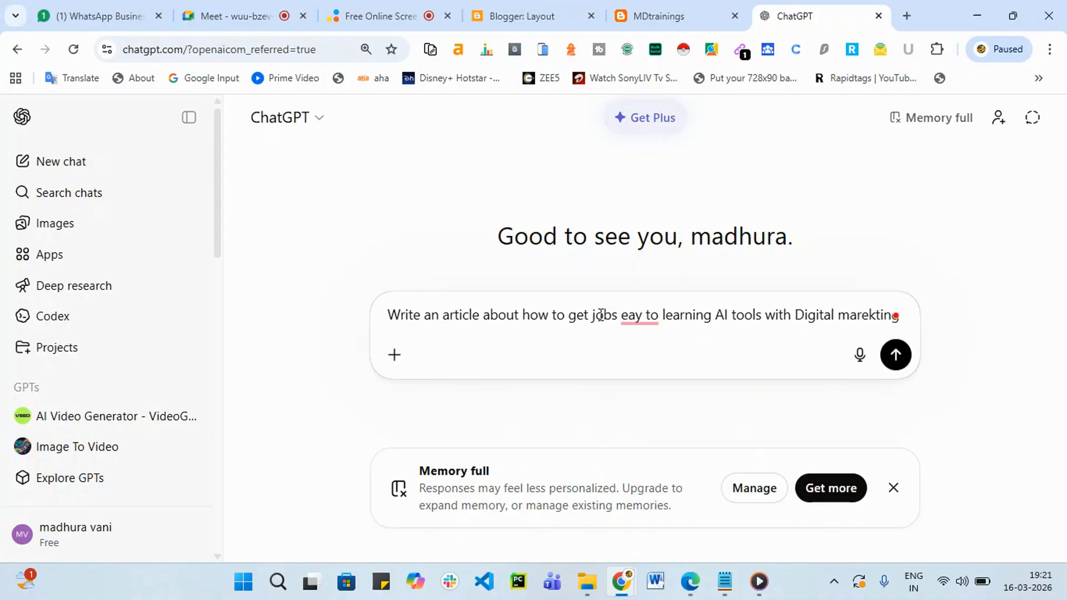
pyautogui.moveTo(645, 323)
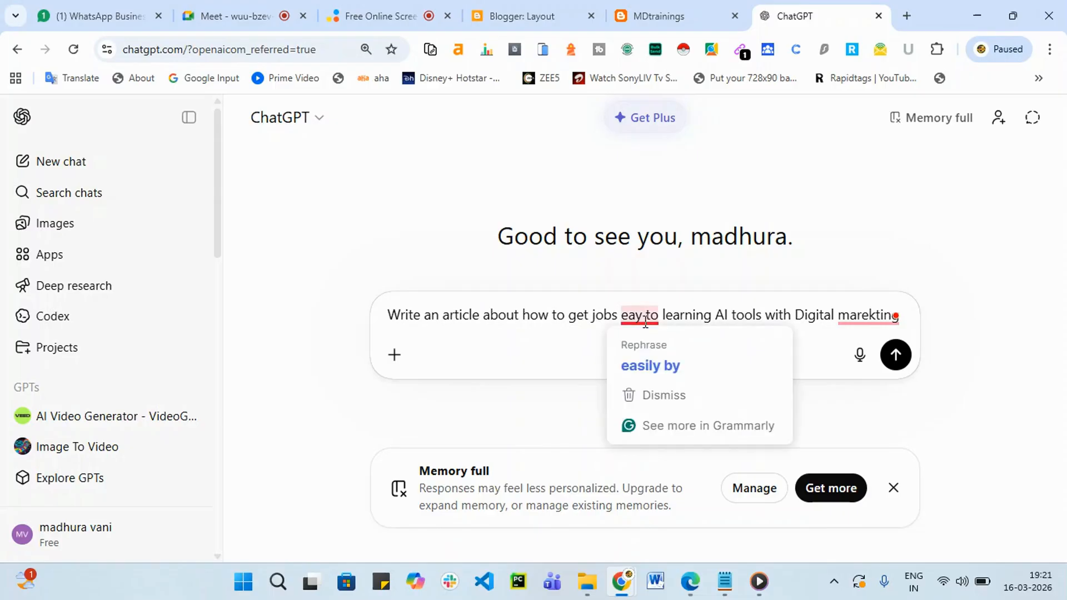
pyautogui.click(639, 368)
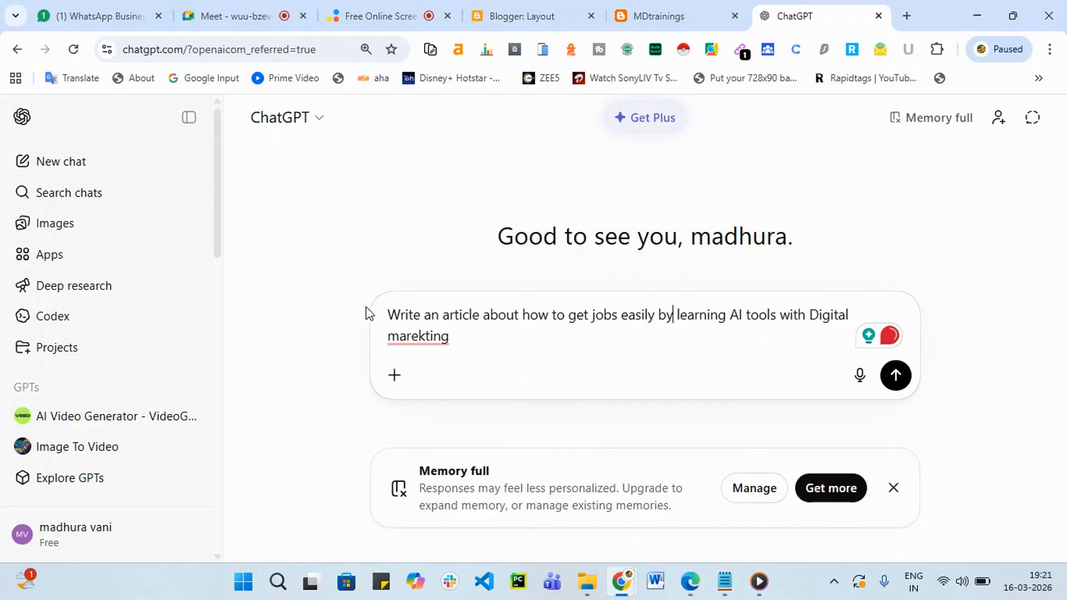
pyautogui.moveTo(400, 335)
pyautogui.click(417, 384)
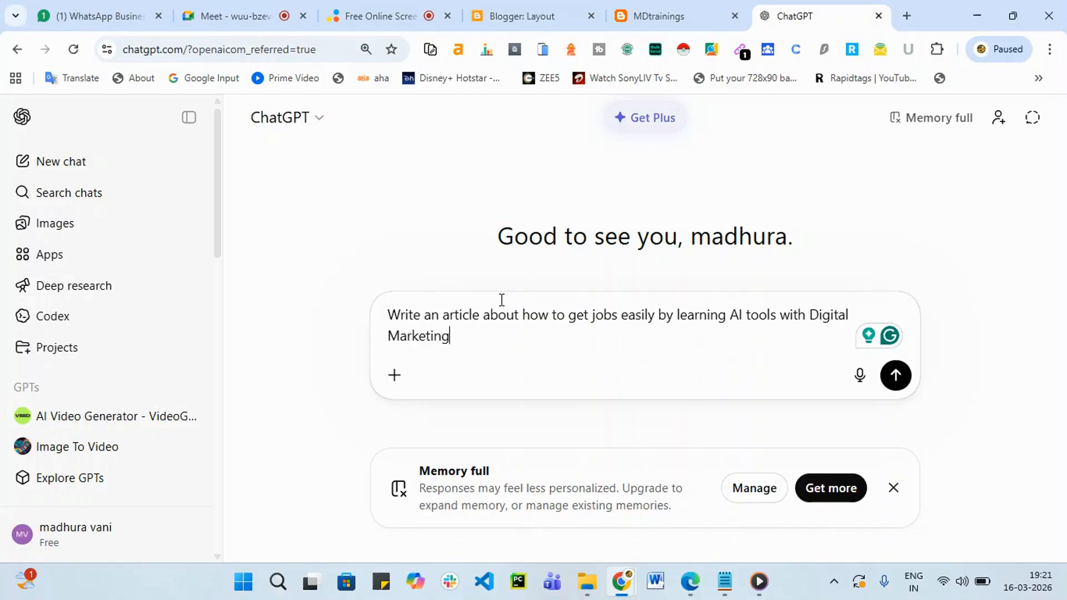
# Add the length requirement ", with 800 words" to the end of the article prompt.
pyautogui.write(', ')
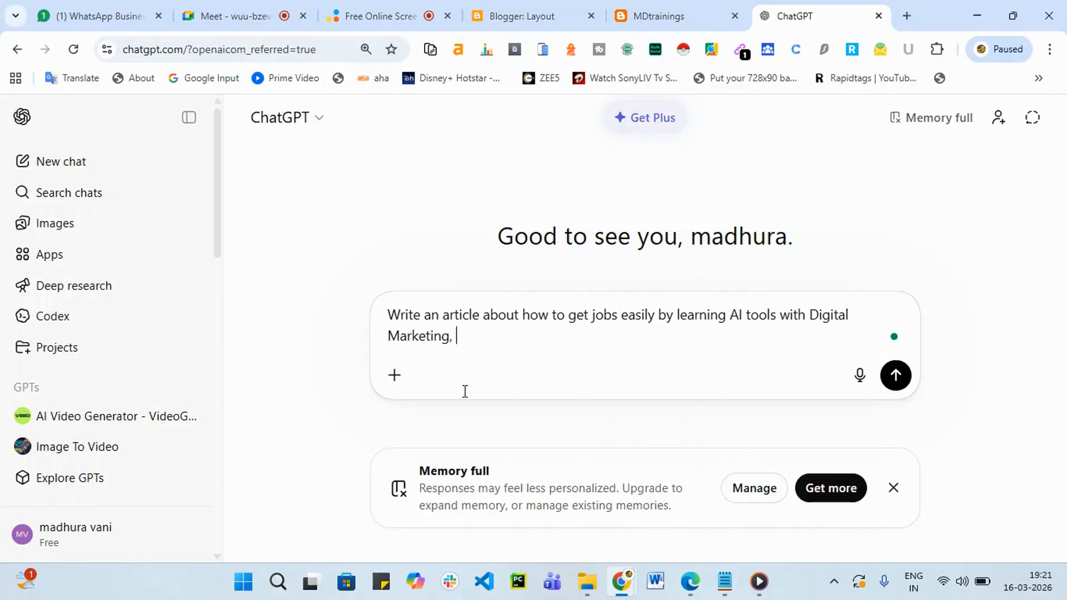
pyautogui.write('w')
pyautogui.write('tin')
pyautogui.press('BackSpace')
pyautogui.write('h')
pyautogui.press('BackSpace')
pyautogui.press('BackSpace')
pyautogui.press('BackSpace')
pyautogui.write('ith 800 woth')
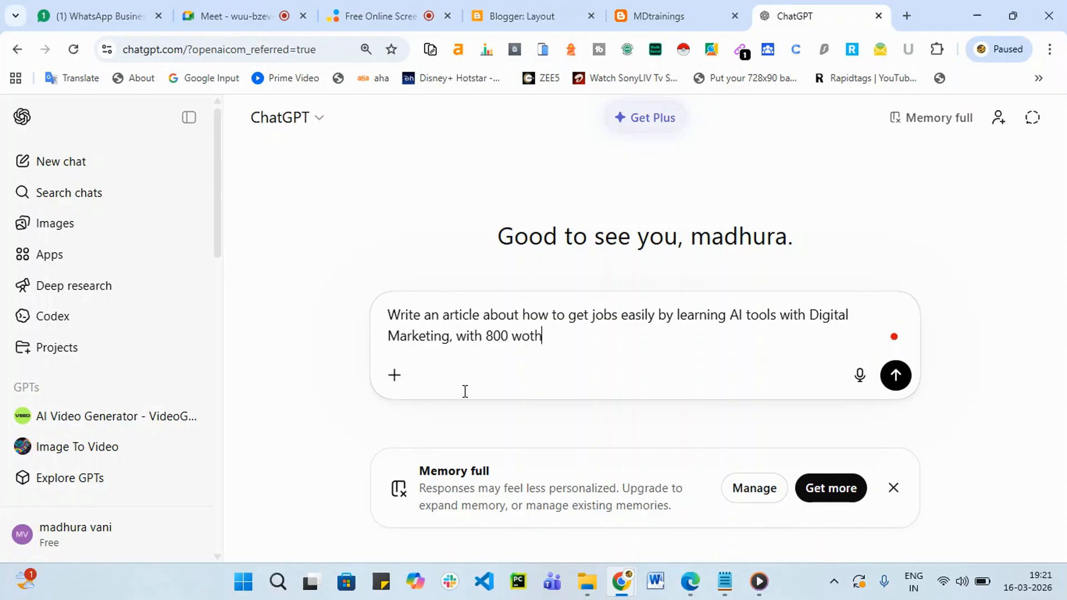
pyautogui.press('BackSpace')
pyautogui.press('BackSpace')
pyautogui.write('rds and')
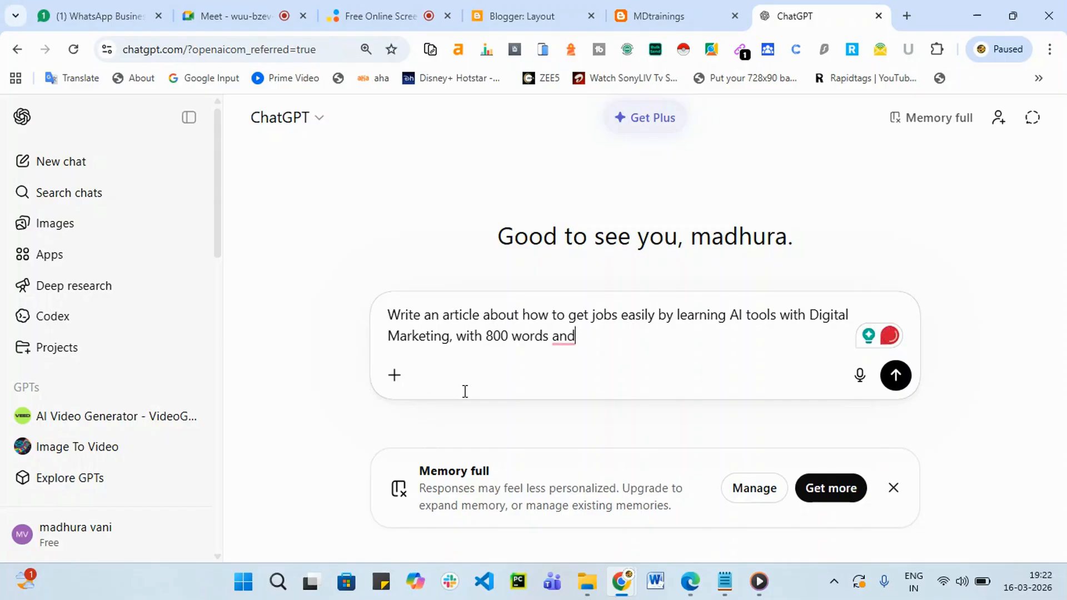
pyautogui.press('BackSpace')
pyautogui.press('BackSpace')
pyautogui.press('BackSpace')
# Finish the prompt with "and by following Google Guid lines" and submit it.
pyautogui.write('a')
pyautogui.write('nd by foll')
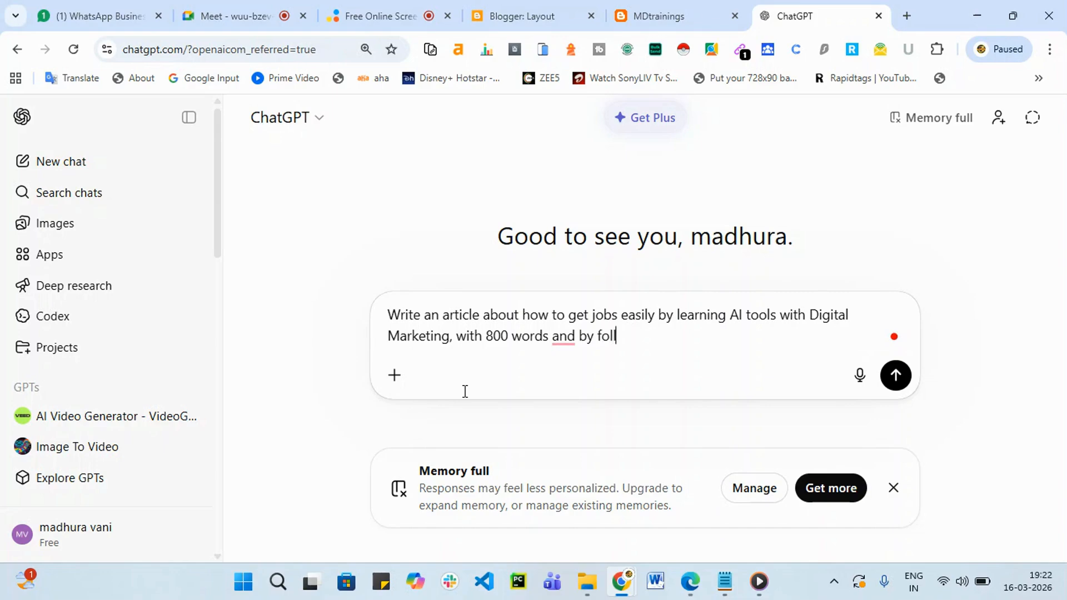
pyautogui.write('owing ')
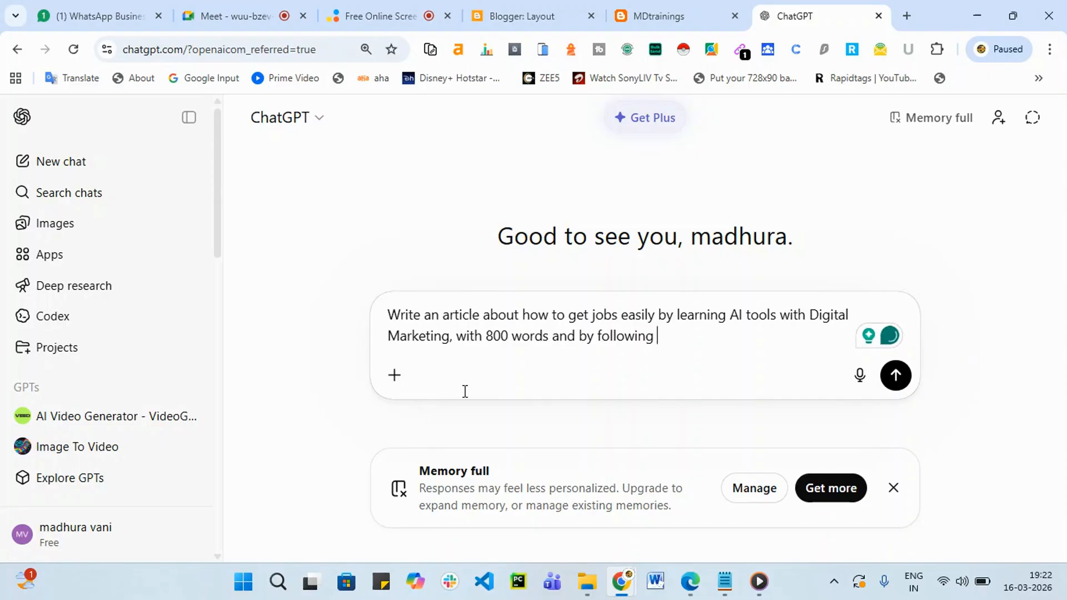
pyautogui.write('G')
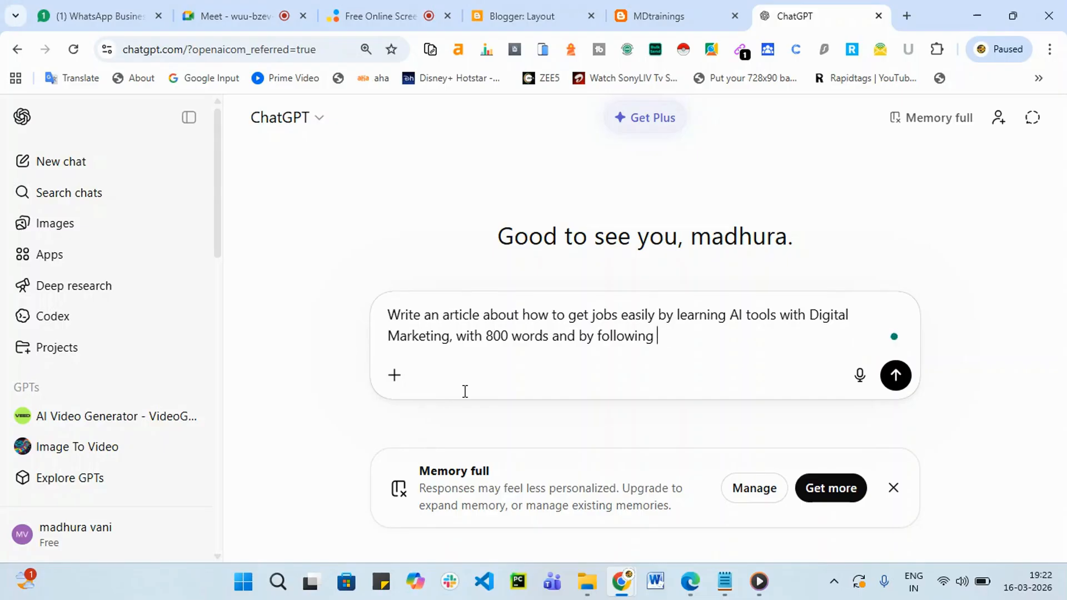
pyautogui.write('oogle Guid lines')
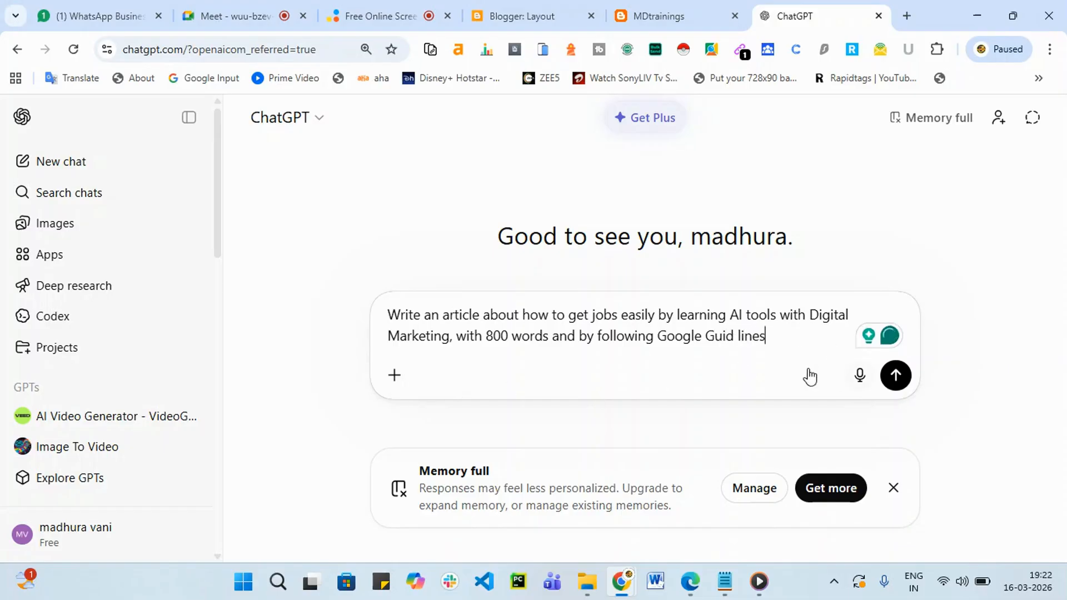
pyautogui.click(904, 379)
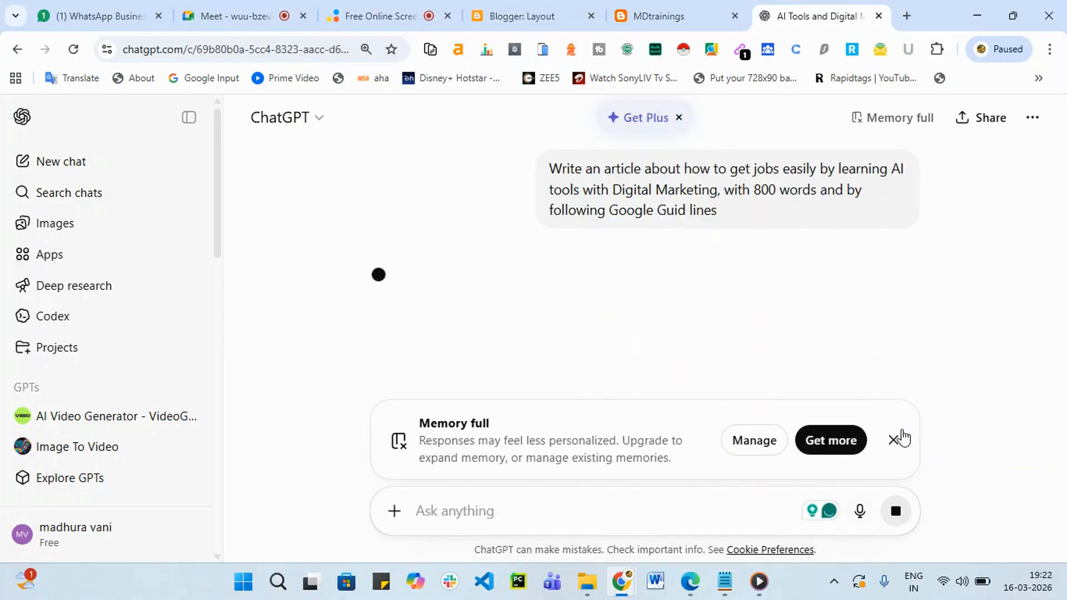
# Dismiss the full-memory notice and look through the generated article from its AI uses section to the conclusion and back to the start.
pyautogui.click(893, 440)
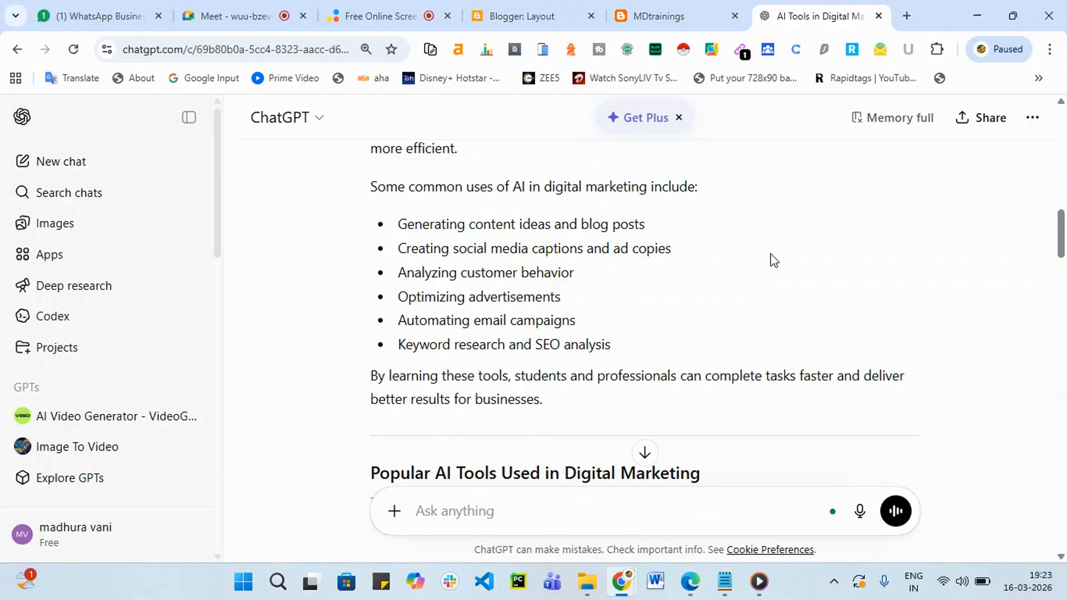
pyautogui.scroll(-20, 774, 260)
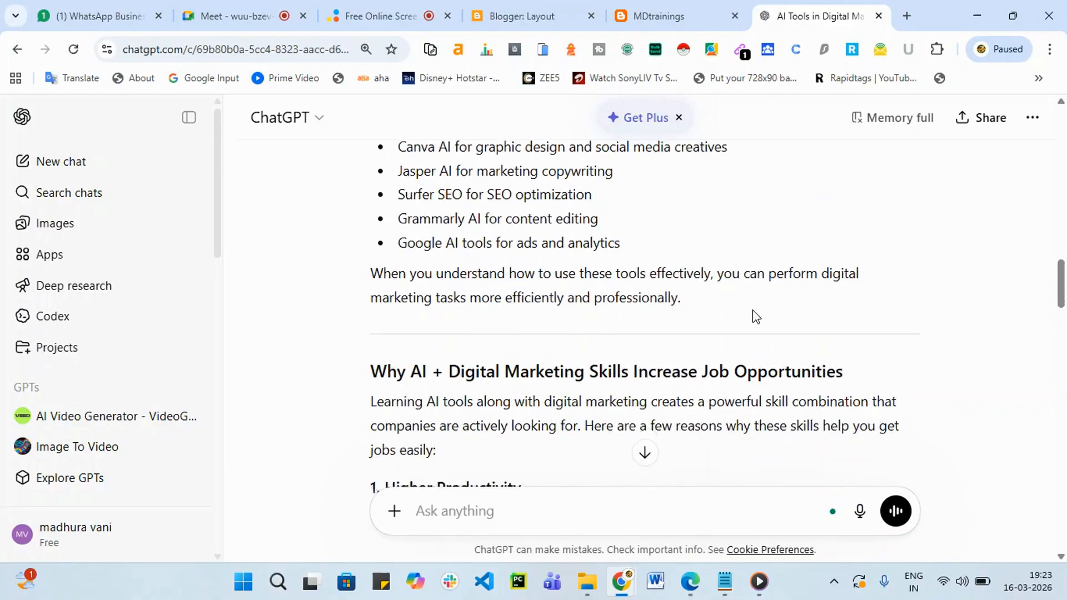
pyautogui.scroll(-15, 753, 311)
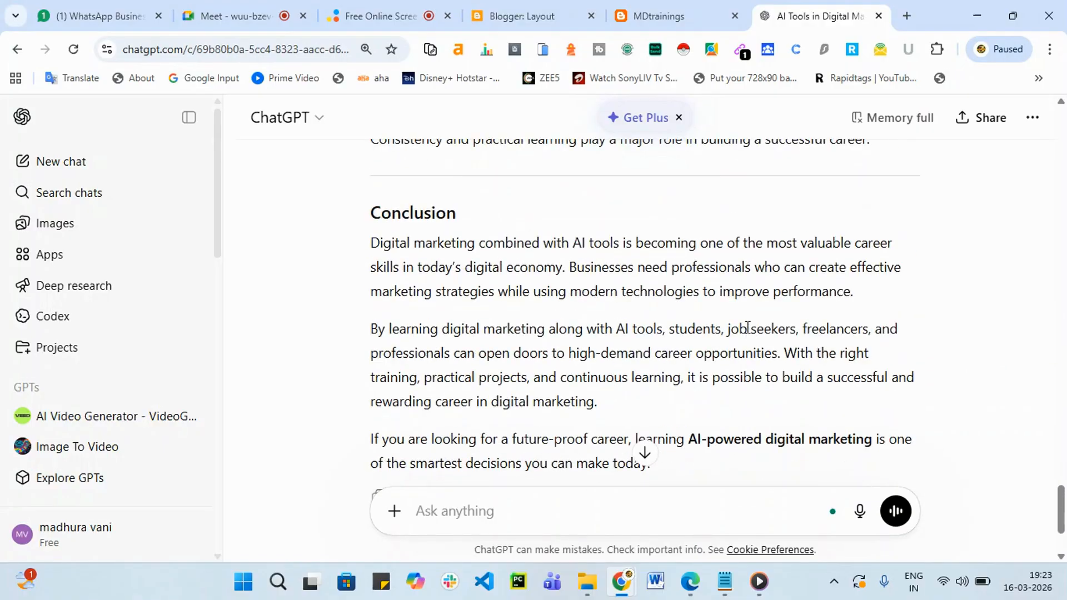
pyautogui.scroll(20, 482, 326)
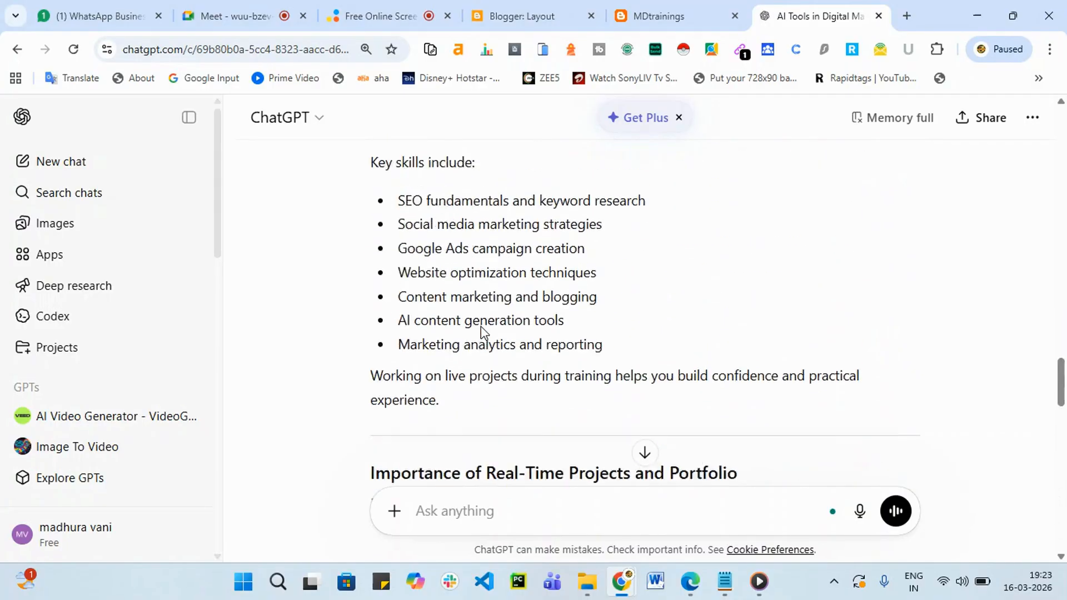
pyautogui.scroll(6, 482, 332)
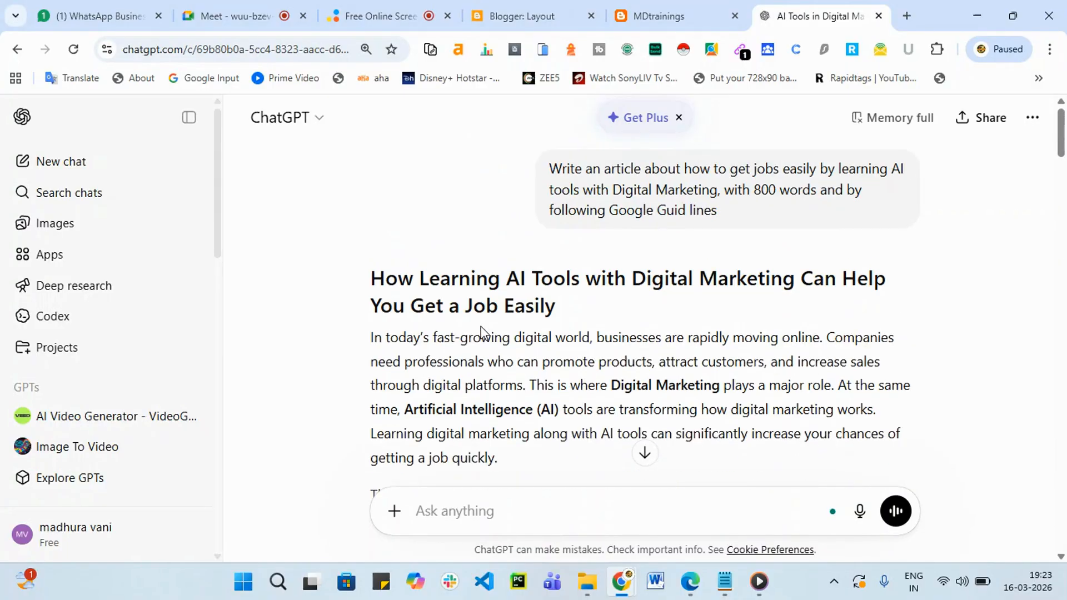
# Create a new MDtrainings post in Blogger, using the article's copied headline "How Learning AI Tools with Digital Marketing Can Help You Get a Job Easily" as title.
pyautogui.moveTo(367, 277); pyautogui.dragTo(620, 323)
pyautogui.hotkey('ctrl', 'c')
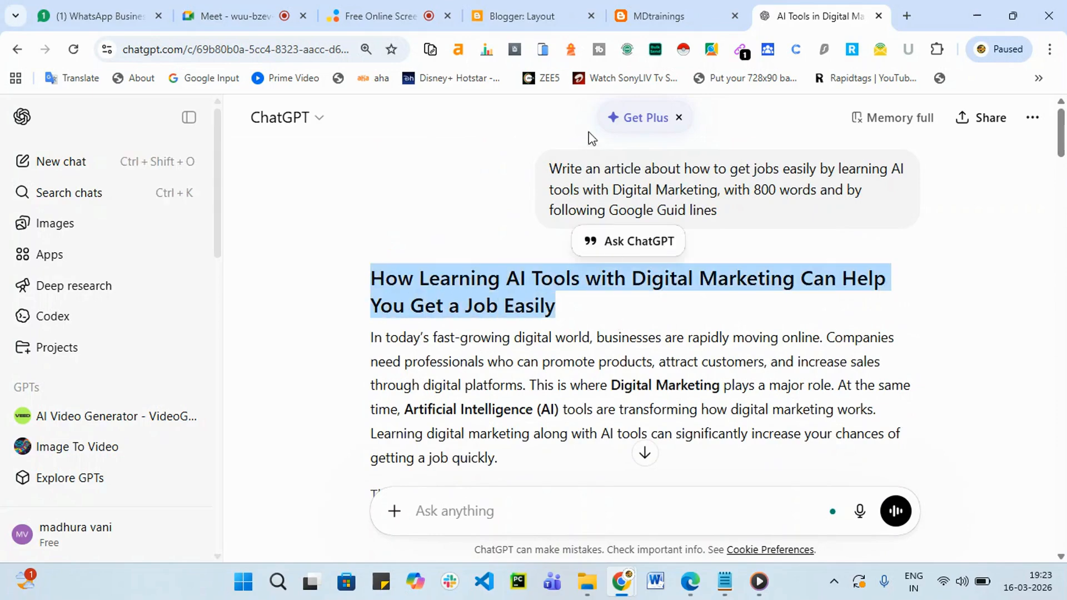
pyautogui.click(531, 17)
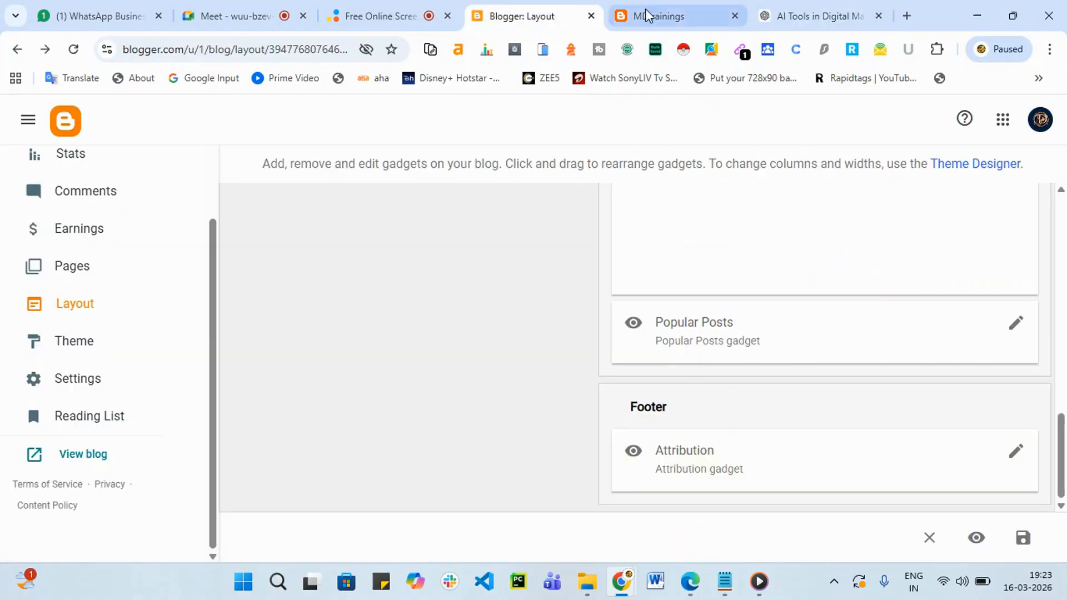
pyautogui.scroll(3, 145, 305)
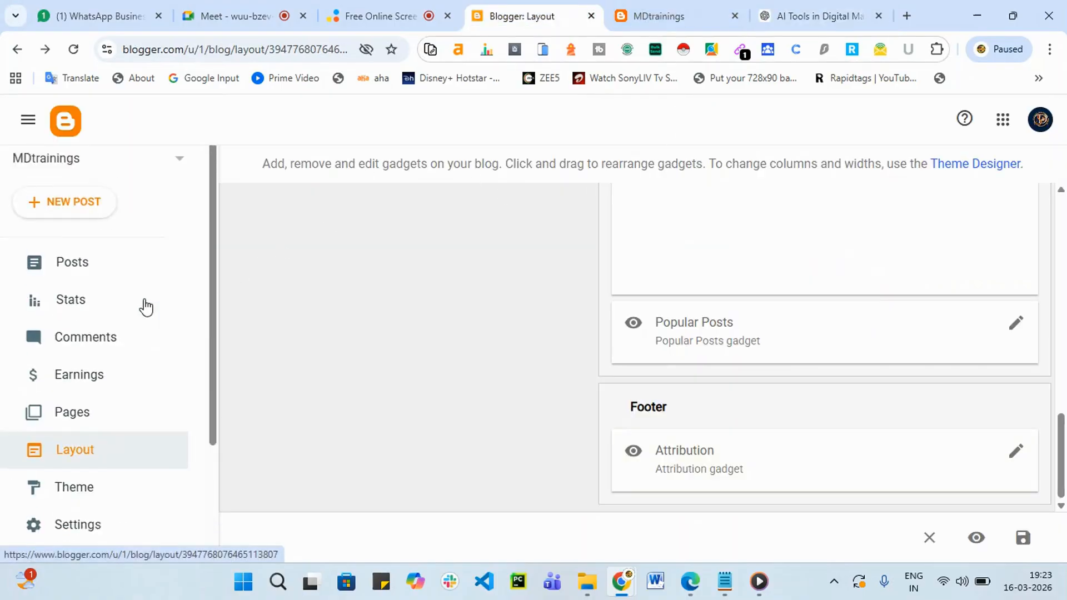
pyautogui.click(79, 279)
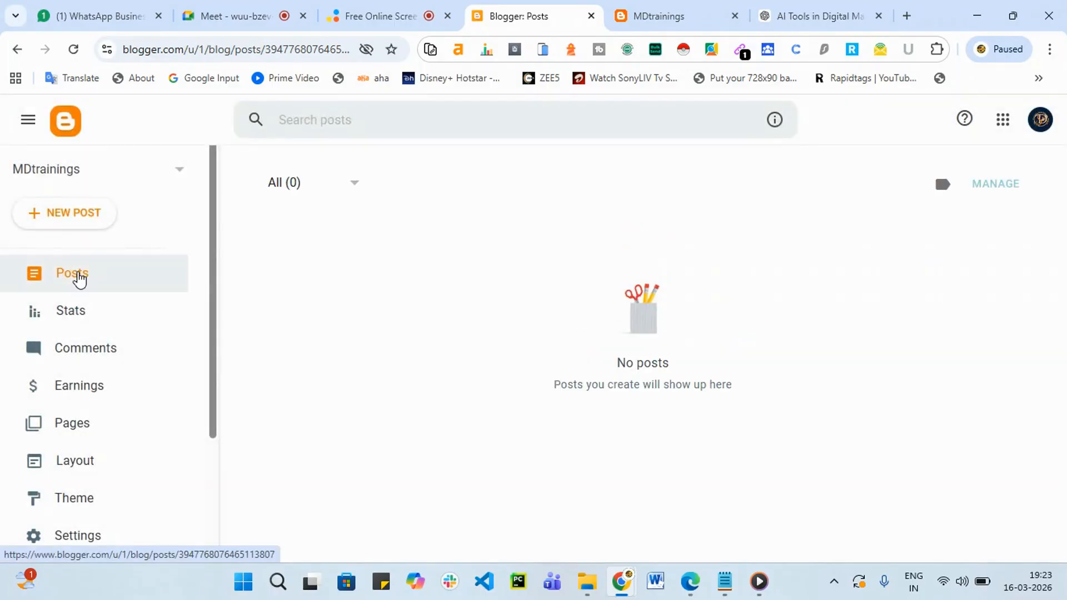
pyautogui.click(76, 217)
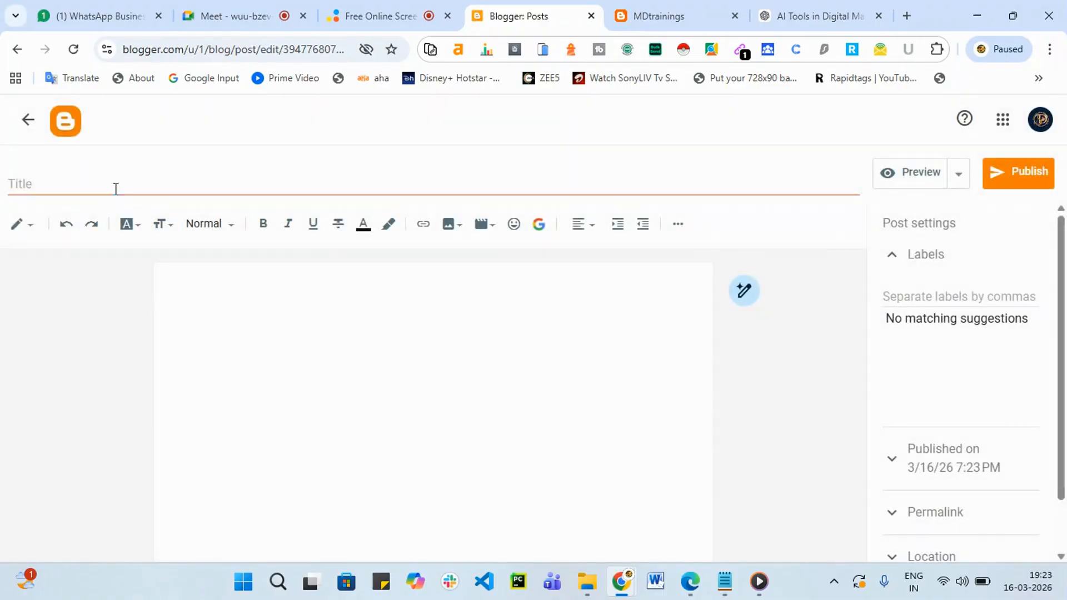
pyautogui.click(116, 189)
pyautogui.hotkey('ctrl', 'v')
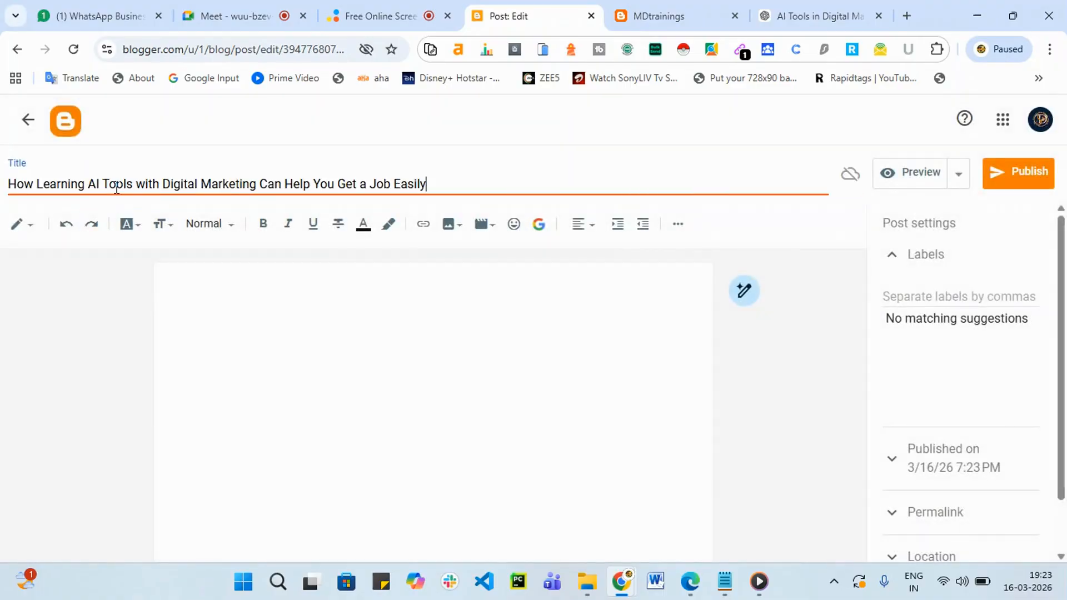
# Copy the article text below the headline from ChatGPT and paste it into the body of the Blogger post.
pyautogui.click(815, 12)
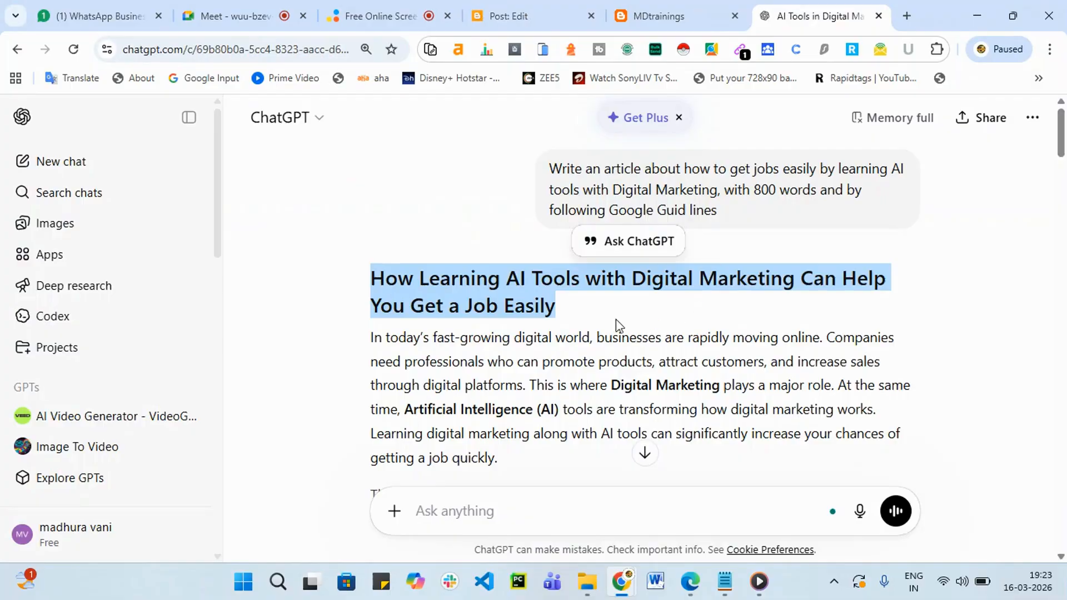
pyautogui.scroll(-2, 349, 268)
pyautogui.click(372, 256)
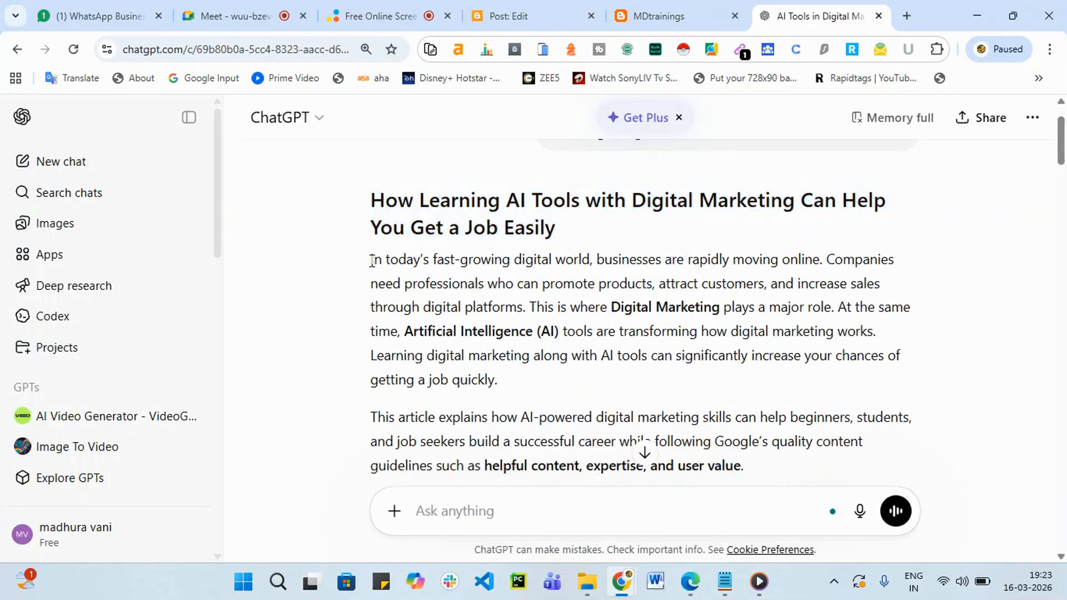
pyautogui.moveTo(369, 262); pyautogui.dragTo(630, 541)
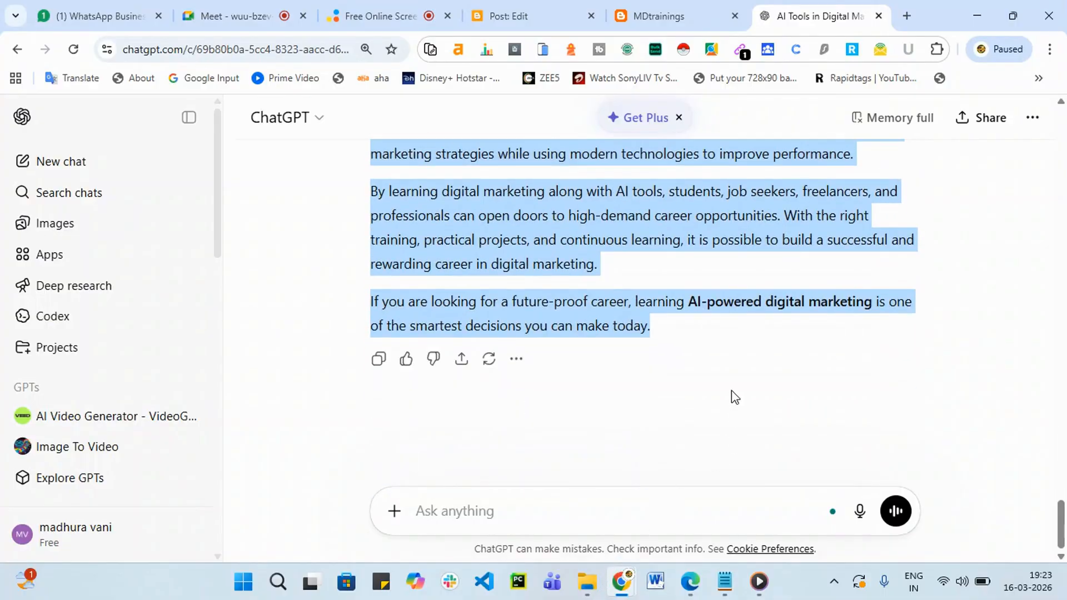
pyautogui.click(662, 15)
pyautogui.click(519, 17)
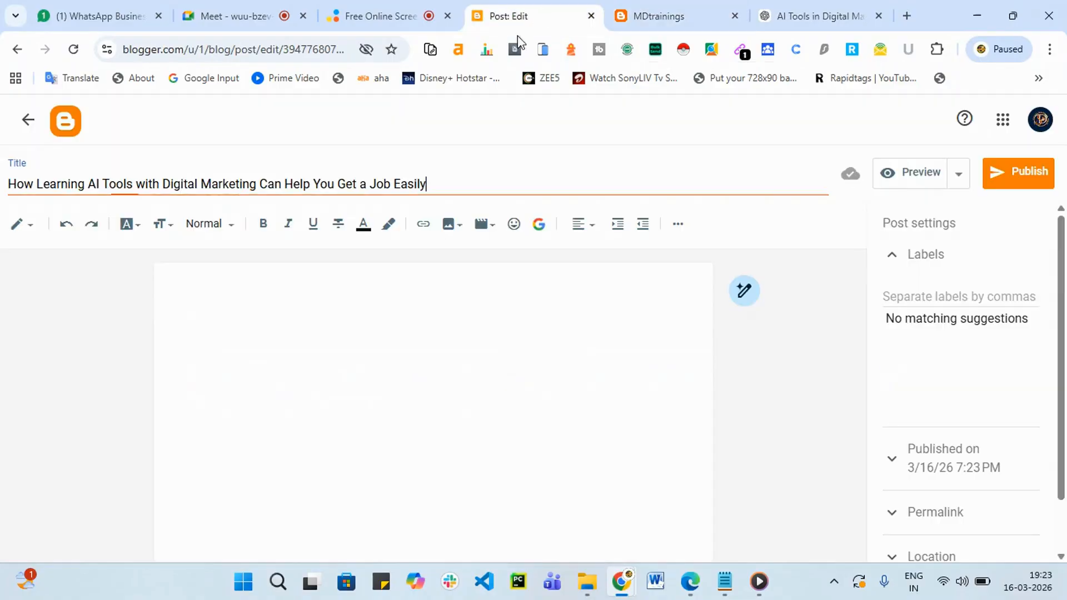
pyautogui.click(262, 328)
pyautogui.hotkey('ctrl', 'v')
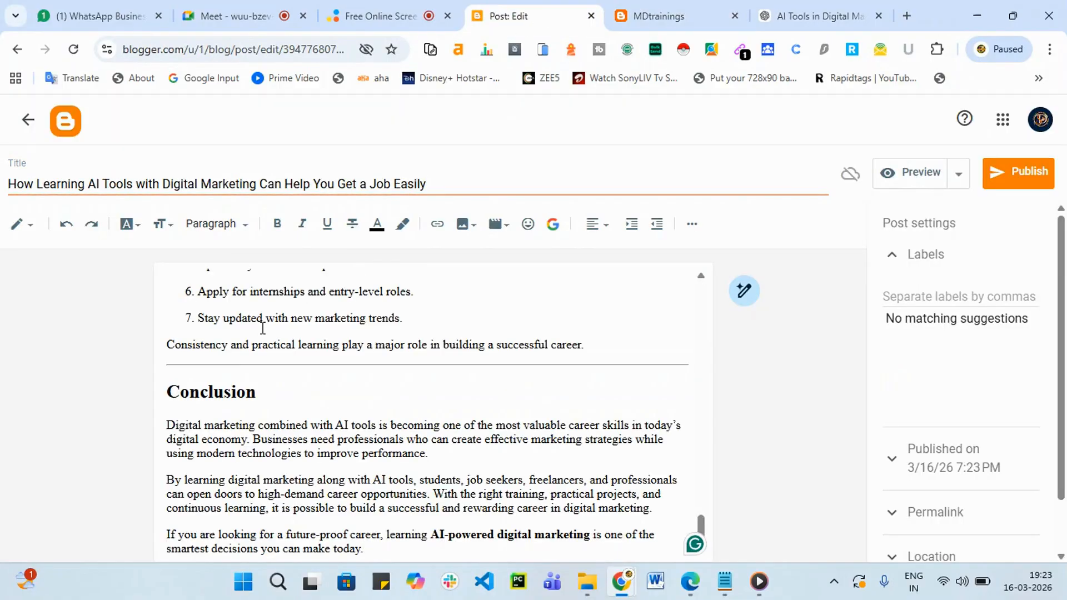
# Delete the divider lines above the "Conclusion" and "Tips to Get a Digital Marketing Job Quickly" headings.
pyautogui.click(212, 368)
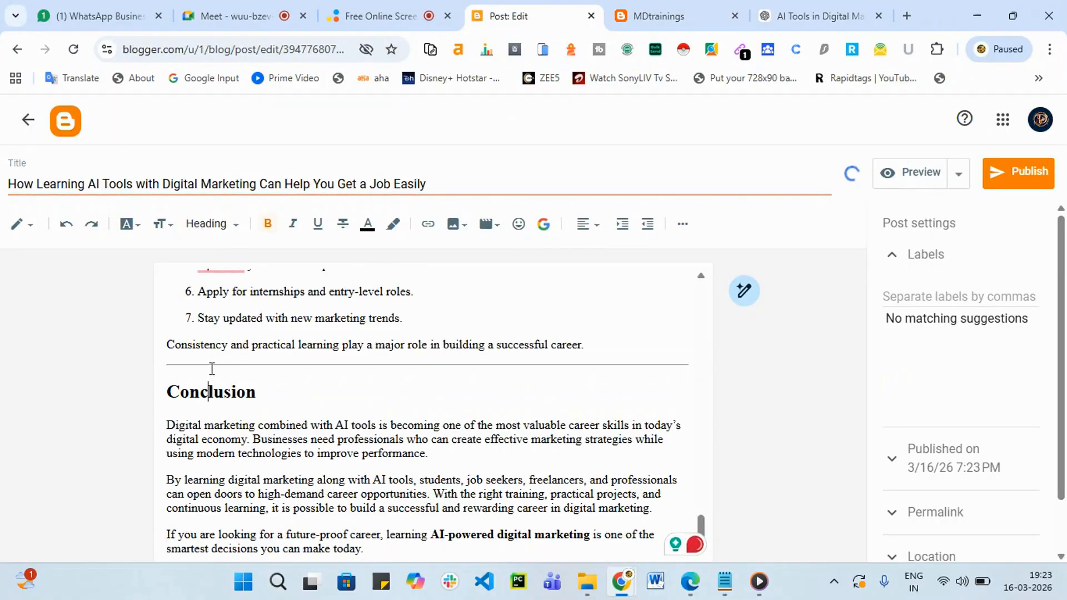
pyautogui.click(171, 392)
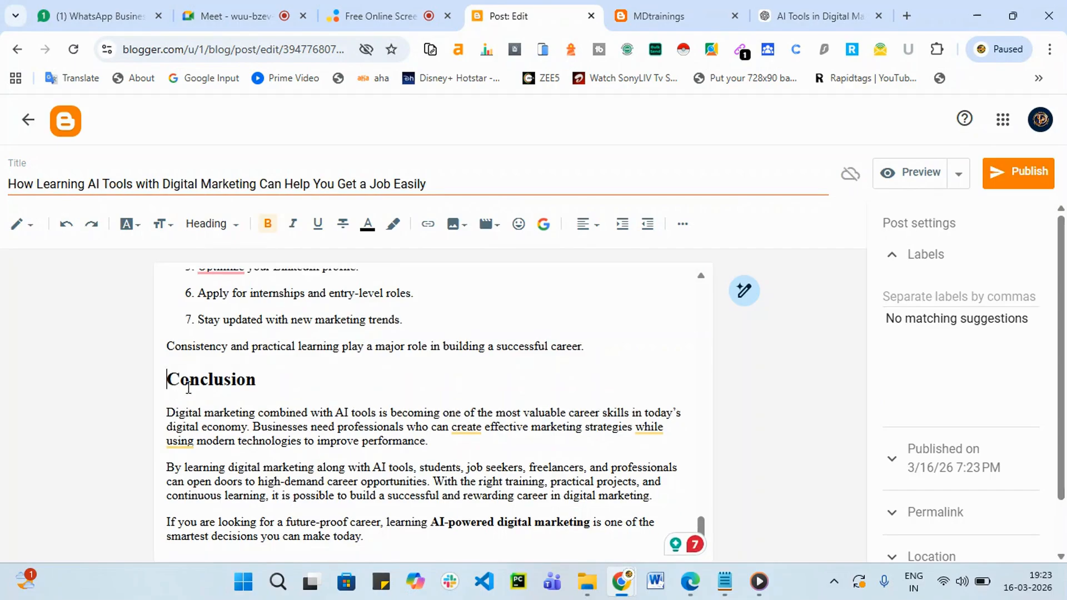
pyautogui.scroll(6, 174, 422)
pyautogui.scroll(-3, 171, 502)
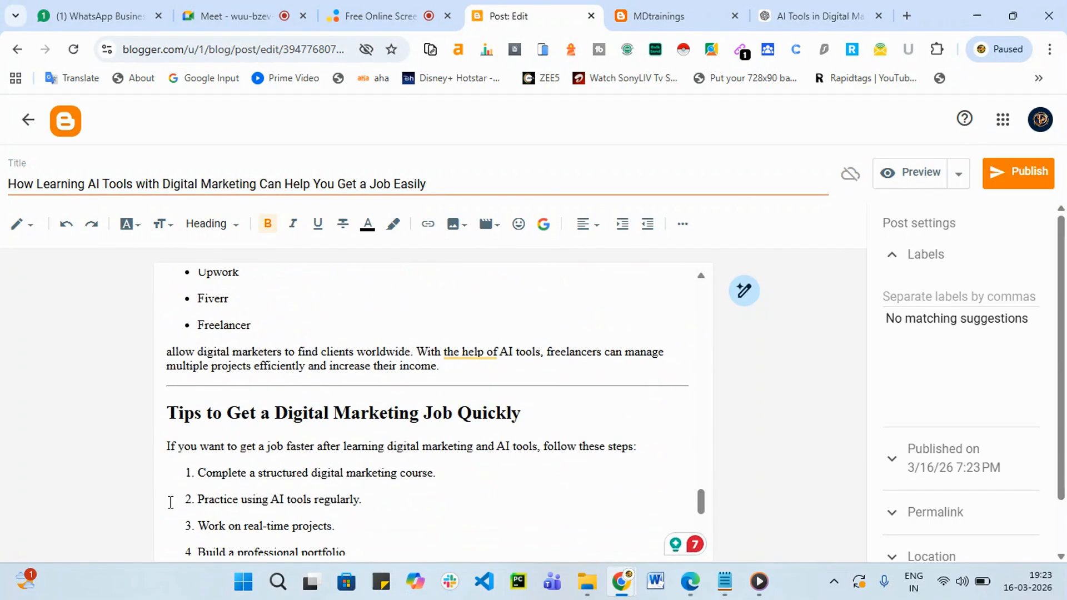
pyautogui.click(166, 412)
pyautogui.press('BackSpace')
# Remove the divider lines above "Importance of Real-Time Projects and Portfolio" and "Skills You Should Learn to Get a Digital Marketing Job".
pyautogui.scroll(-5, 195, 421)
pyautogui.scroll(3, 191, 409)
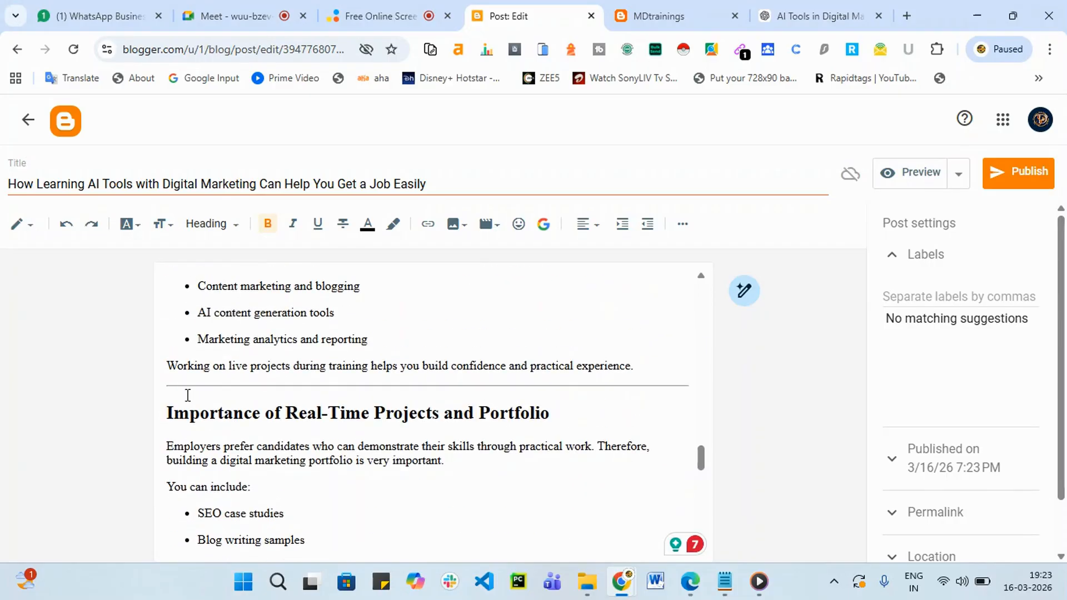
pyautogui.click(167, 411)
pyautogui.press('BackSpace')
pyautogui.scroll(5, 241, 433)
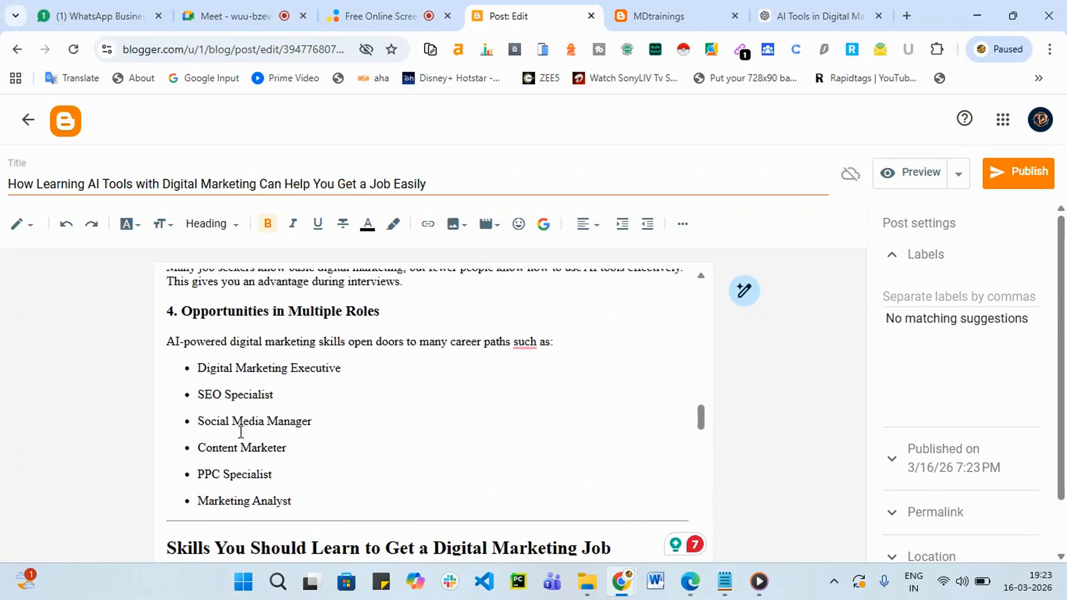
pyautogui.press('BackSpace')
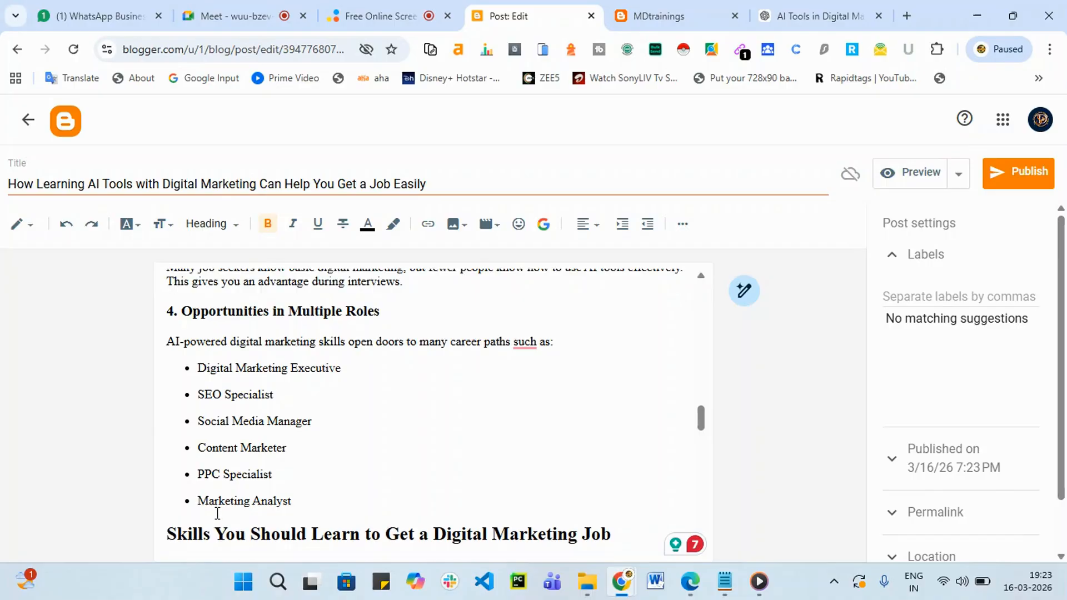
# Remove the divider lines above "Why AI + Digital Marketing Skills Increase Job Opportunities" and "Popular AI Tools Used in Digital Marketing".
pyautogui.scroll(5, 218, 461)
pyautogui.click(168, 321)
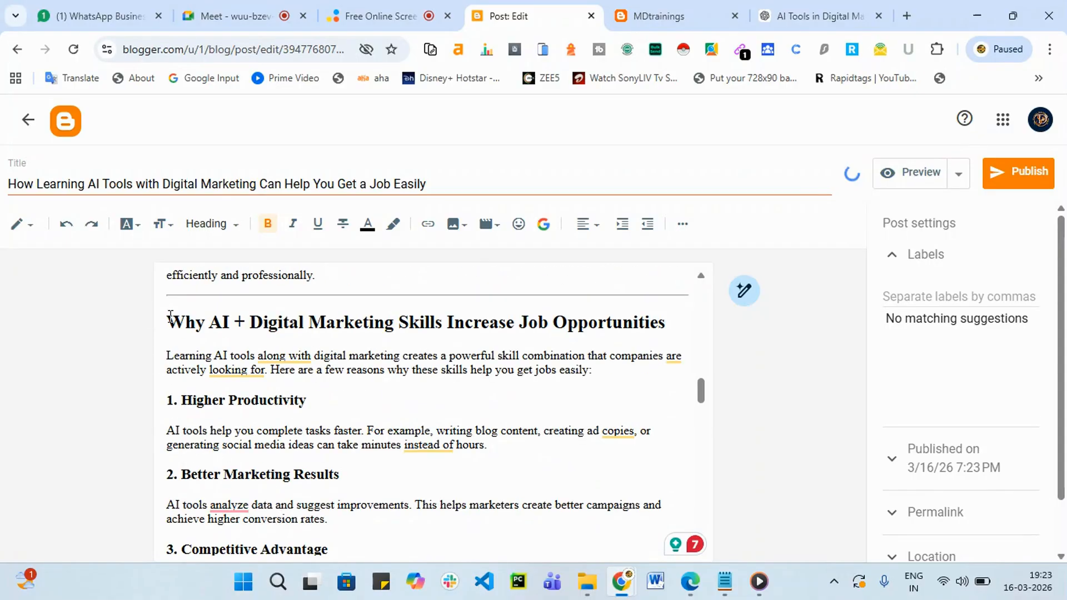
pyautogui.press('BackSpace')
pyautogui.scroll(-5, 183, 418)
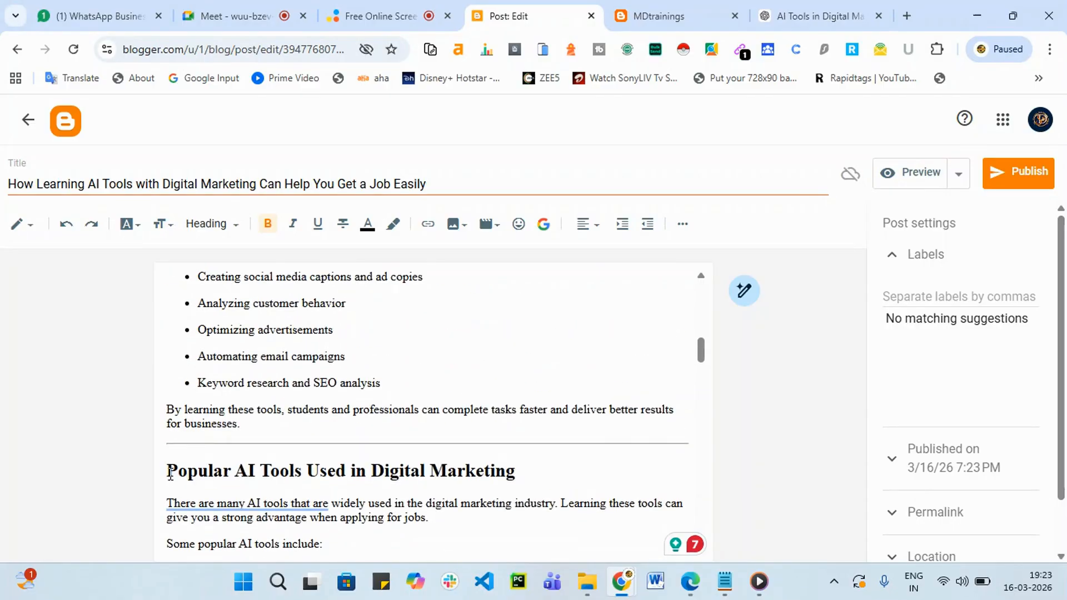
pyautogui.click(170, 472)
pyautogui.press('BackSpace')
# Remove the divider lines above "How AI Is Transforming Digital Marketing" and "The Growing Demand for Digital Marketing Professionals".
pyautogui.scroll(8, 183, 478)
pyautogui.scroll(-4, 207, 486)
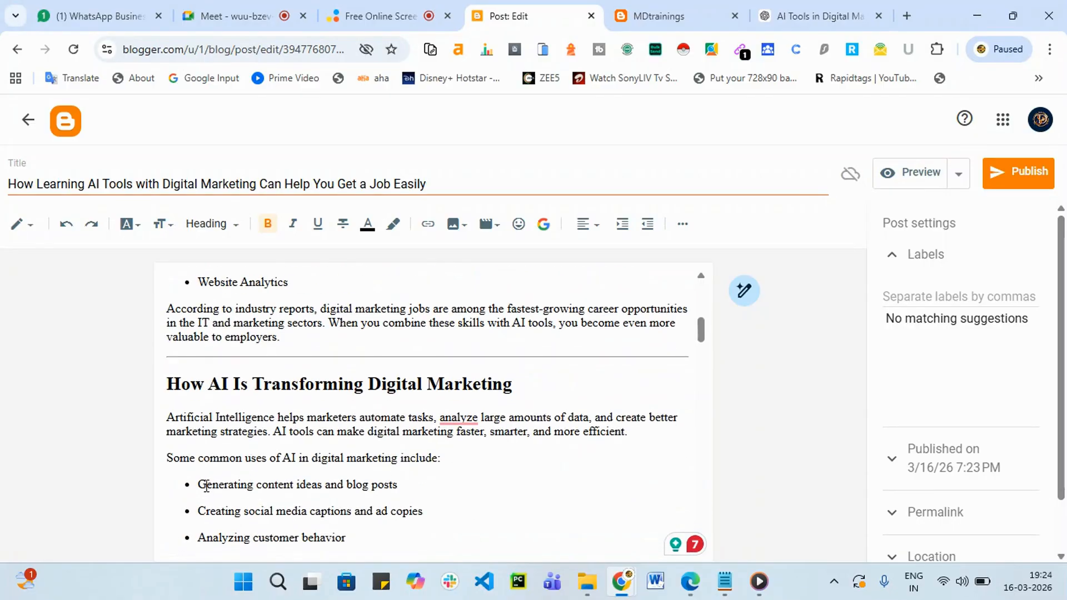
pyautogui.click(166, 384)
pyautogui.press('BackSpace')
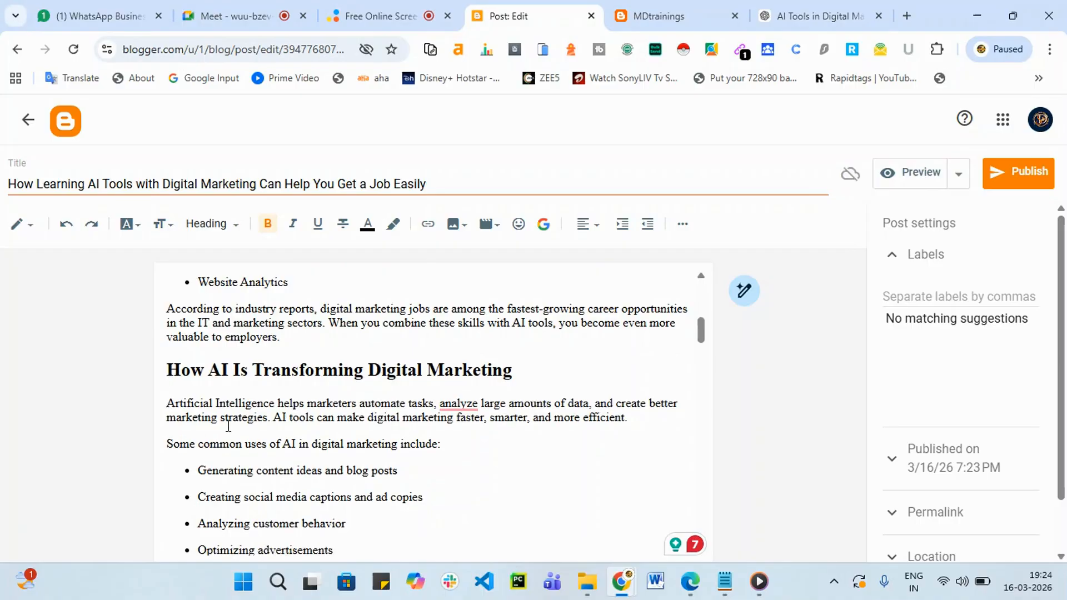
pyautogui.scroll(10, 225, 423)
pyautogui.press('BackSpace')
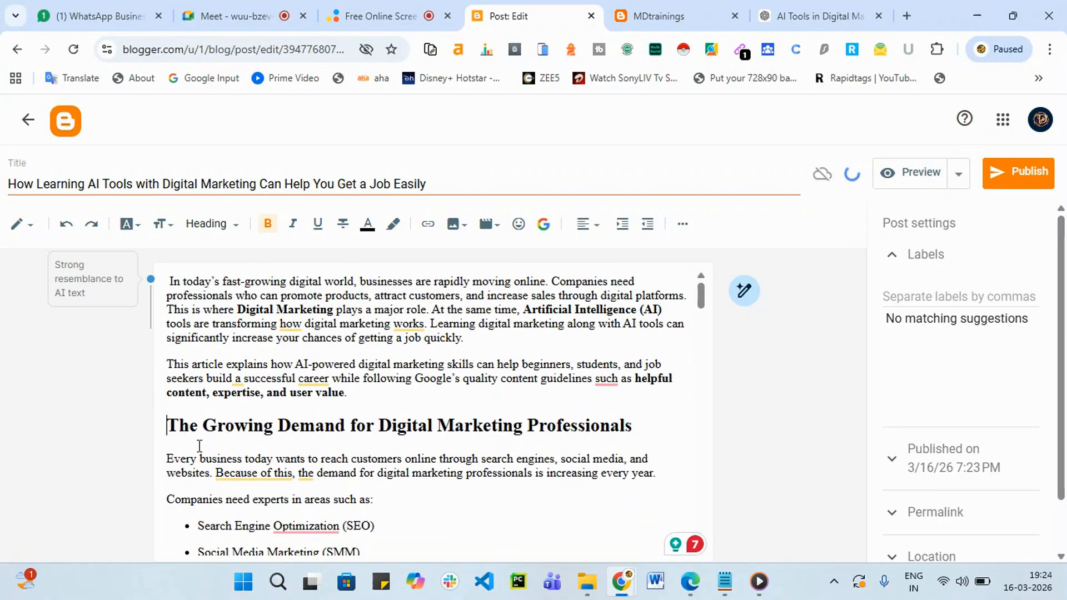
pyautogui.scroll(-2, 269, 362)
pyautogui.scroll(2, 281, 366)
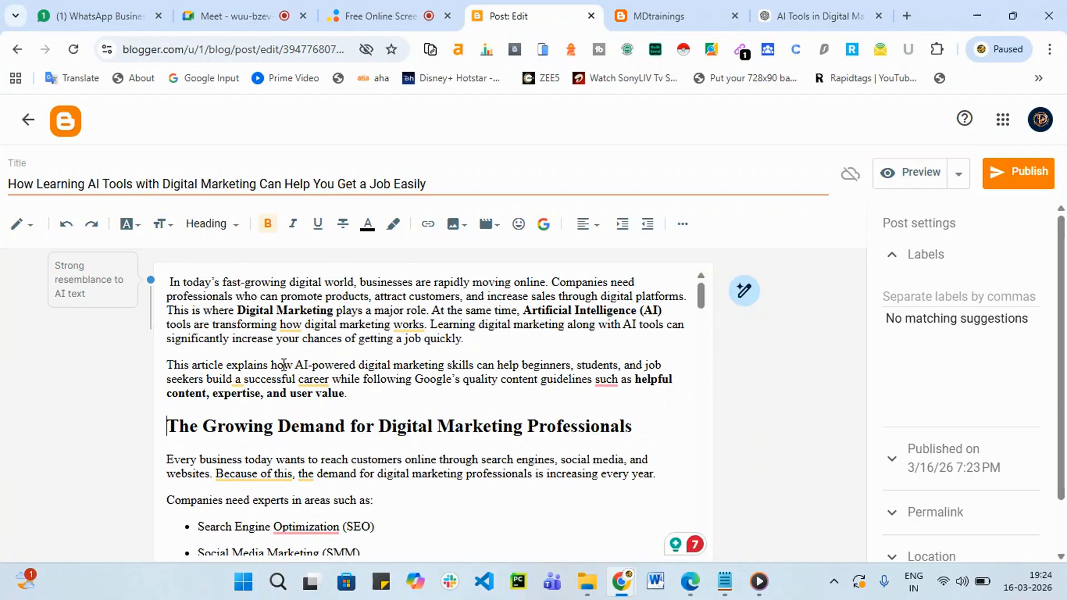
# Open srishadigital.in in a new browser tab and select its web address for copying.
pyautogui.click(449, 364)
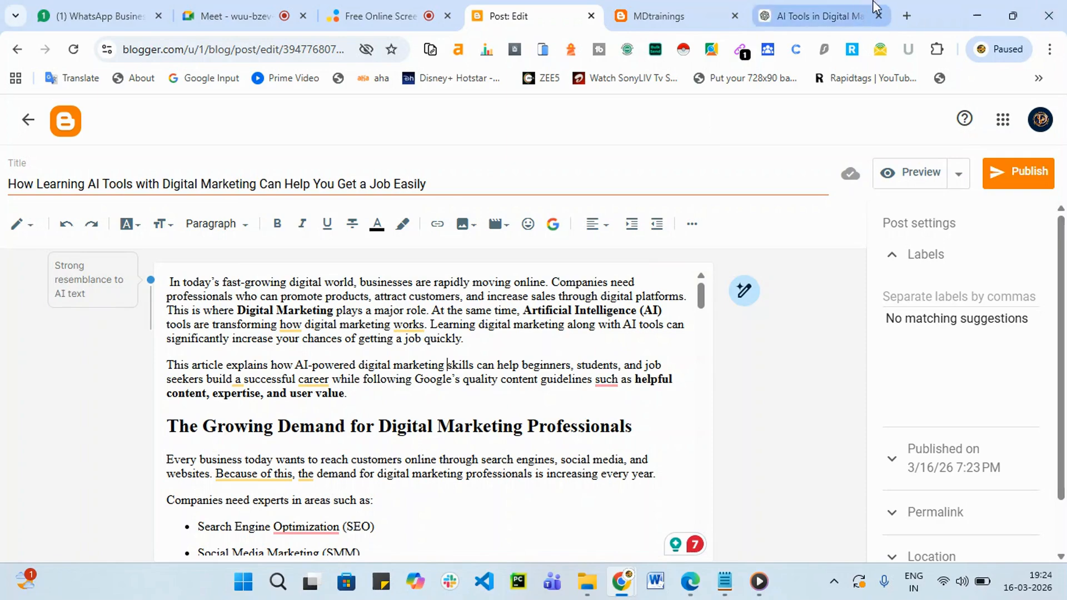
pyautogui.click(909, 15)
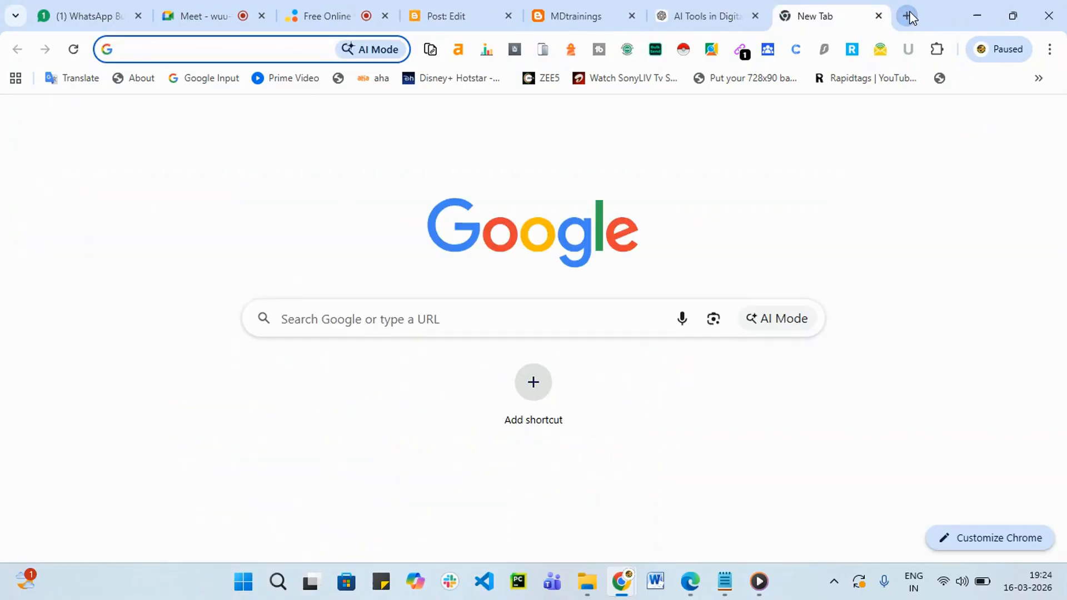
pyautogui.write('s')
pyautogui.press('Return')
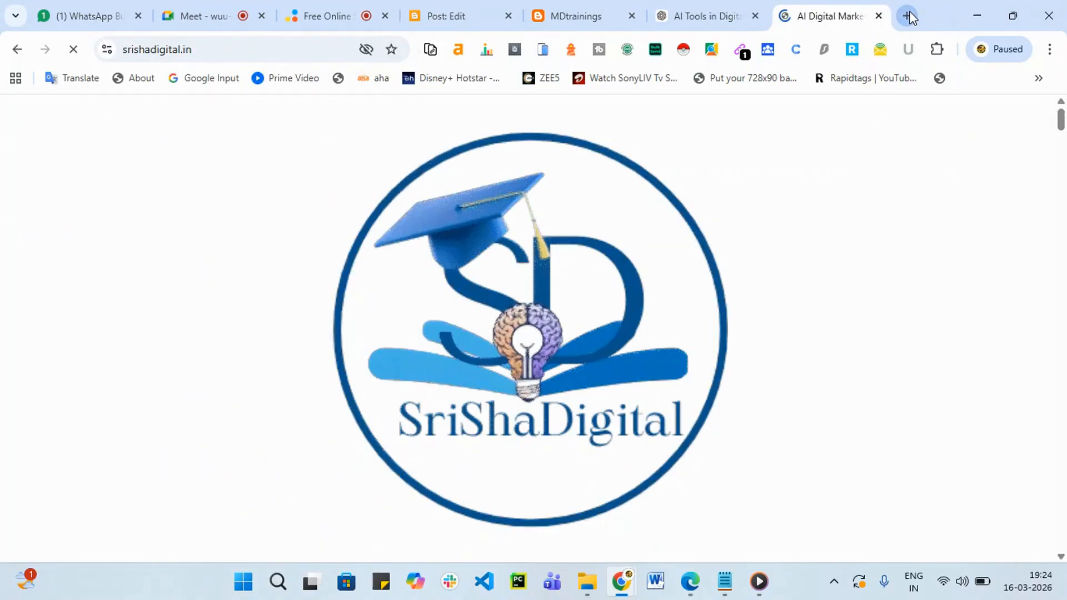
pyautogui.click(222, 57)
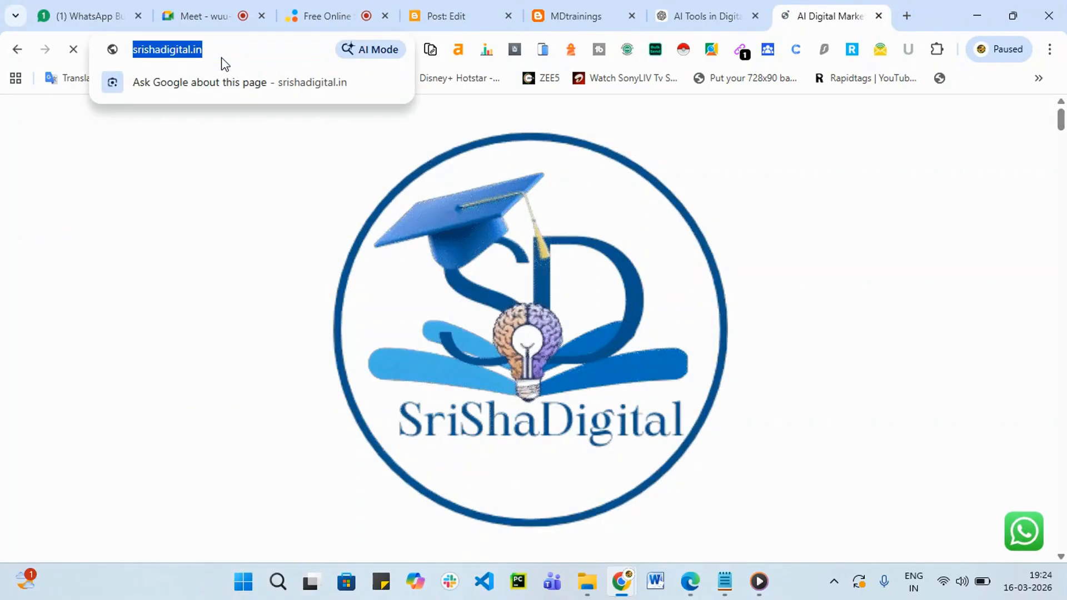
pyautogui.click(581, 14)
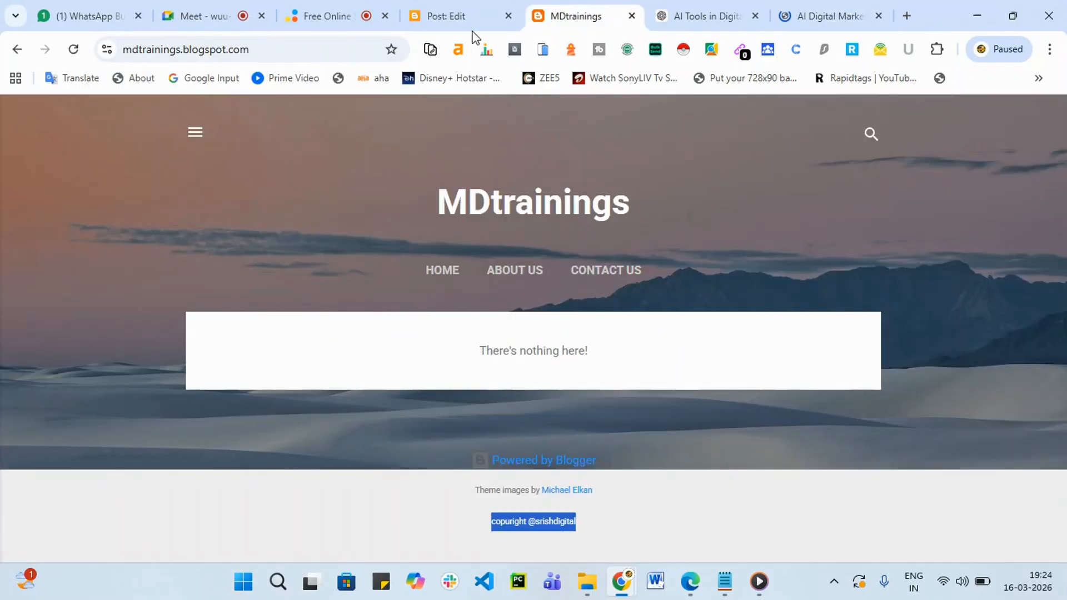
pyautogui.click(461, 16)
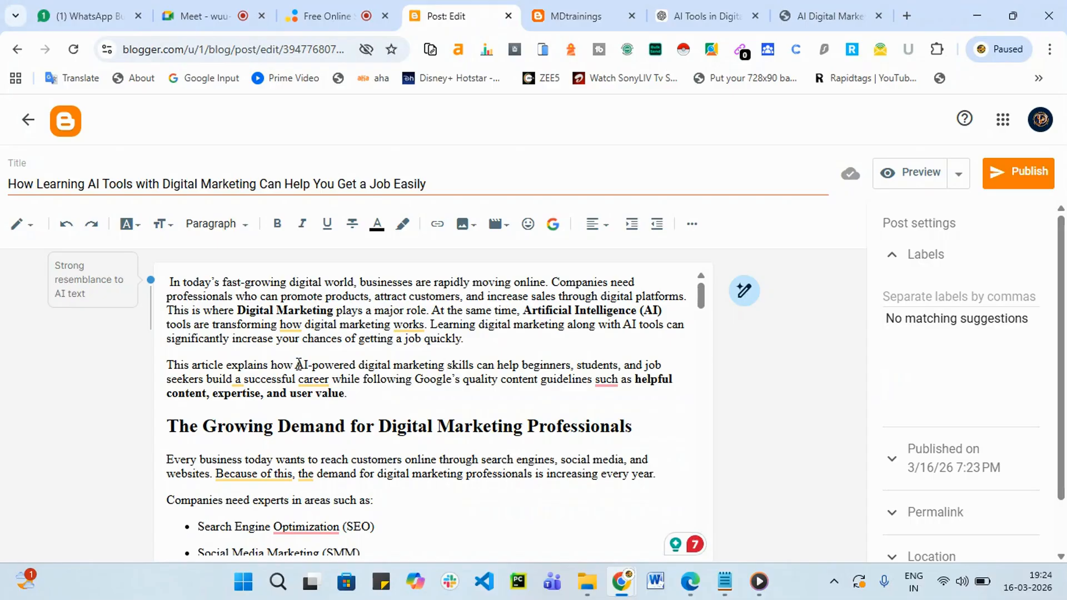
pyautogui.moveTo(299, 364); pyautogui.dragTo(476, 362)
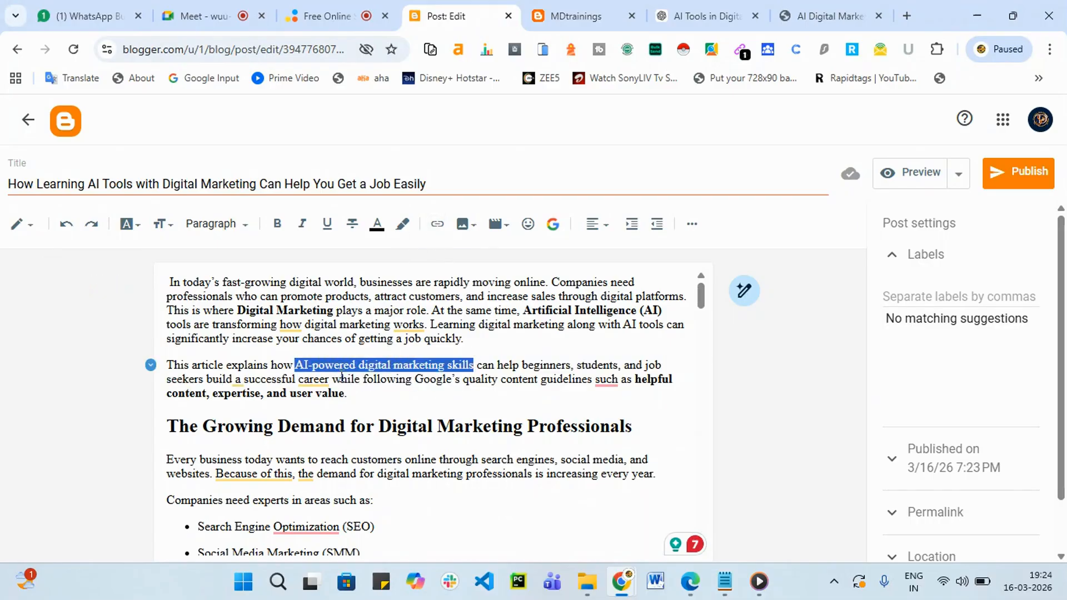
pyautogui.click(438, 224)
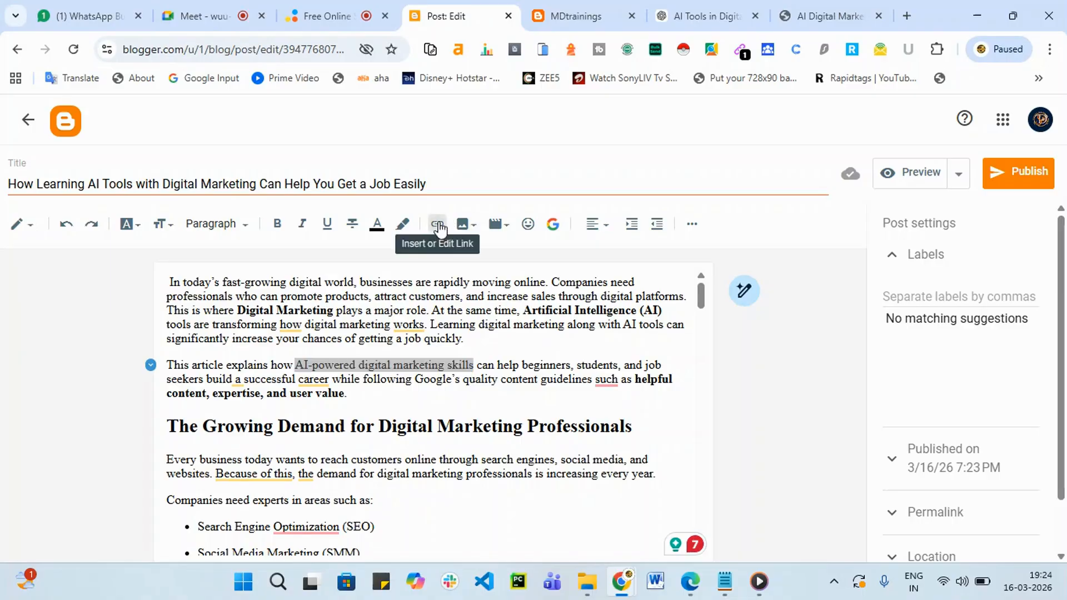
pyautogui.click(455, 319)
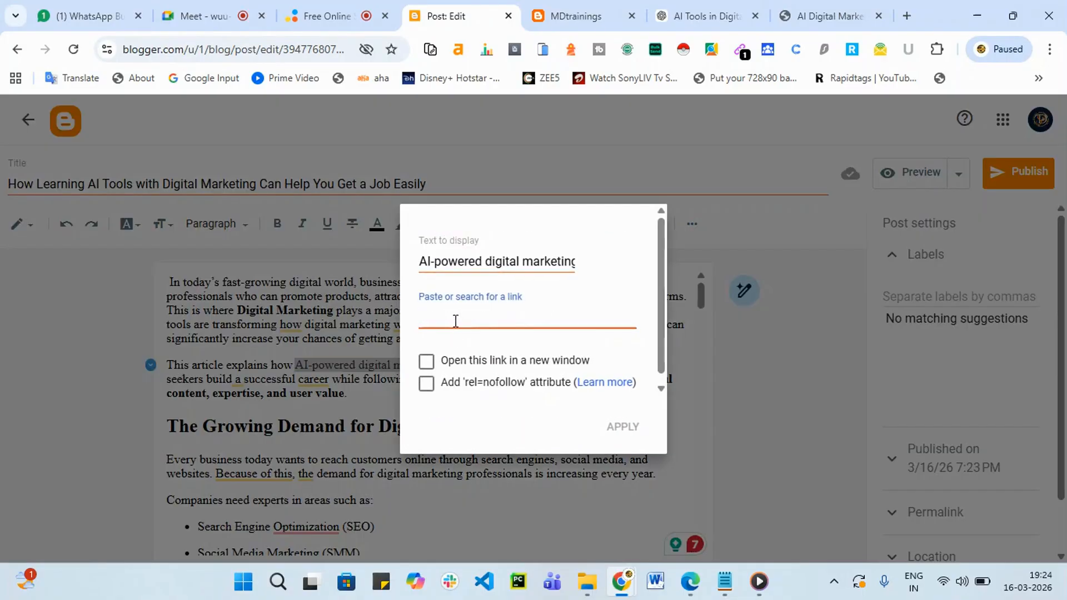
pyautogui.write('https://srishadigital.in/')
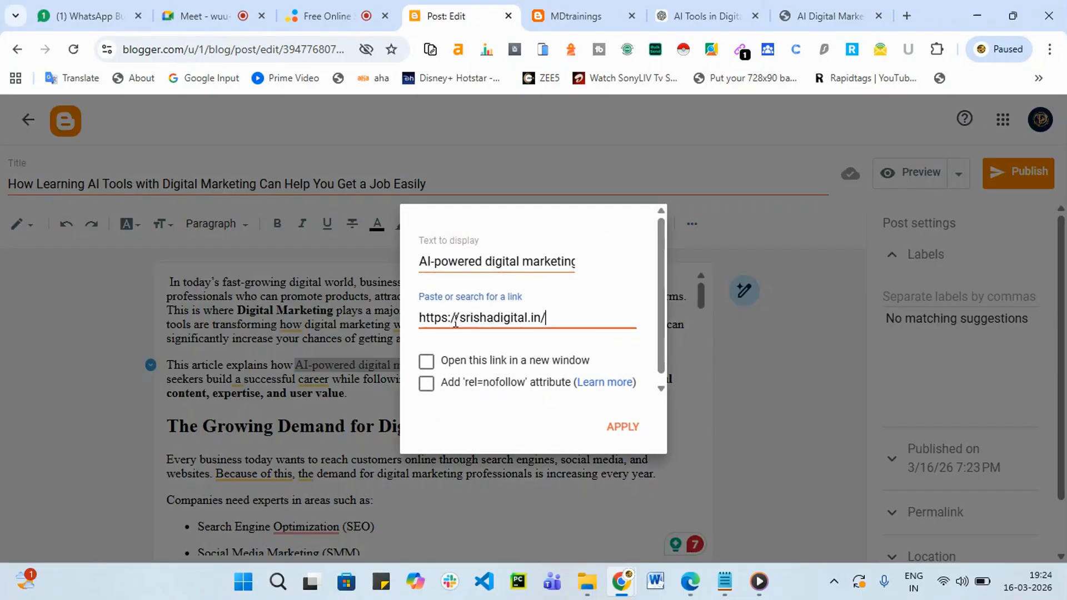
pyautogui.click(426, 364)
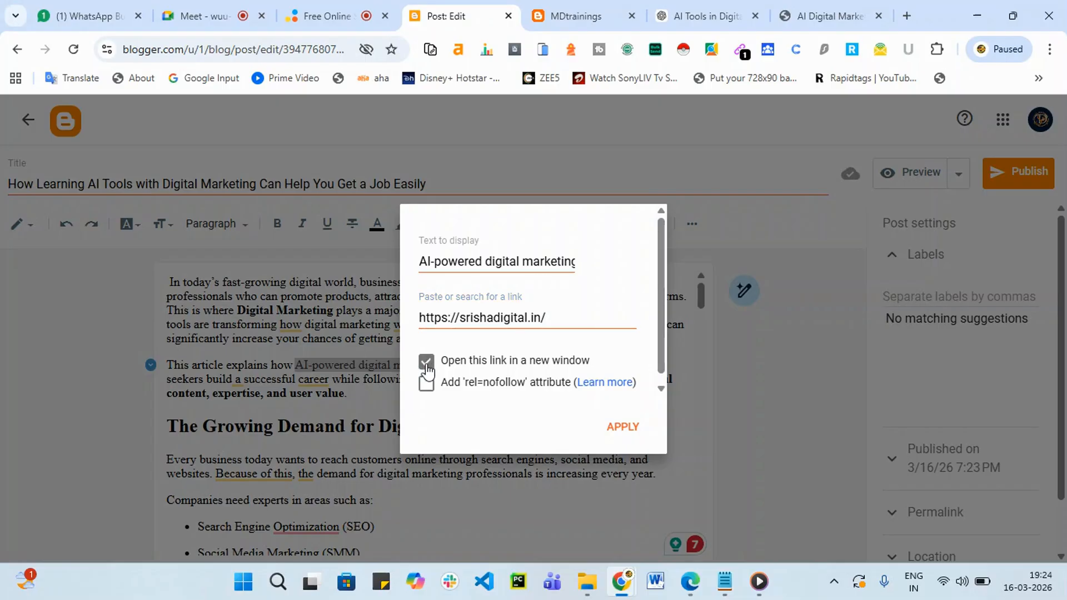
pyautogui.click(623, 426)
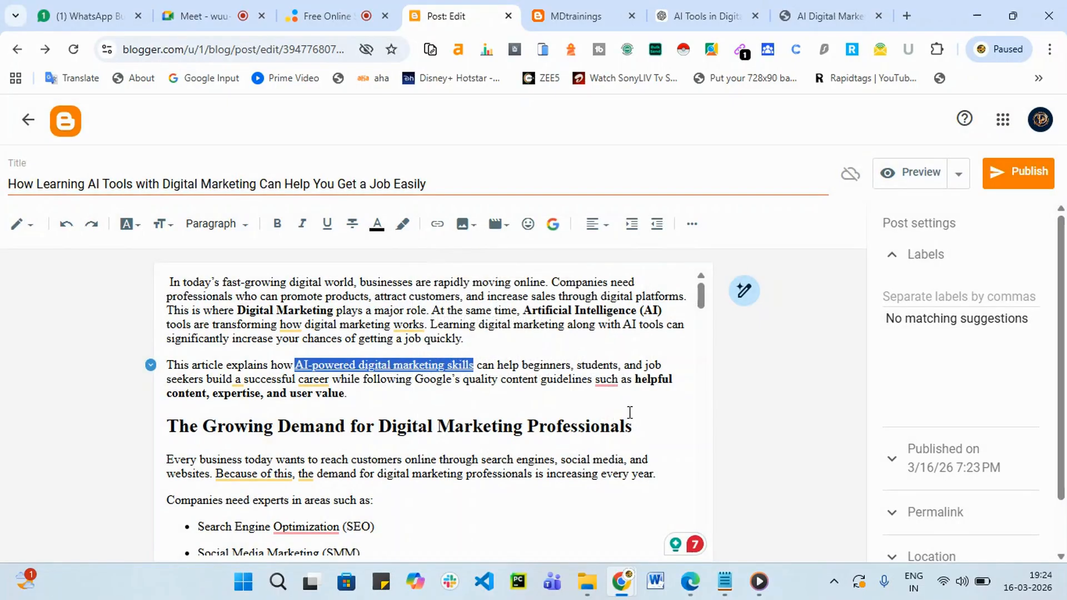
pyautogui.click(513, 370)
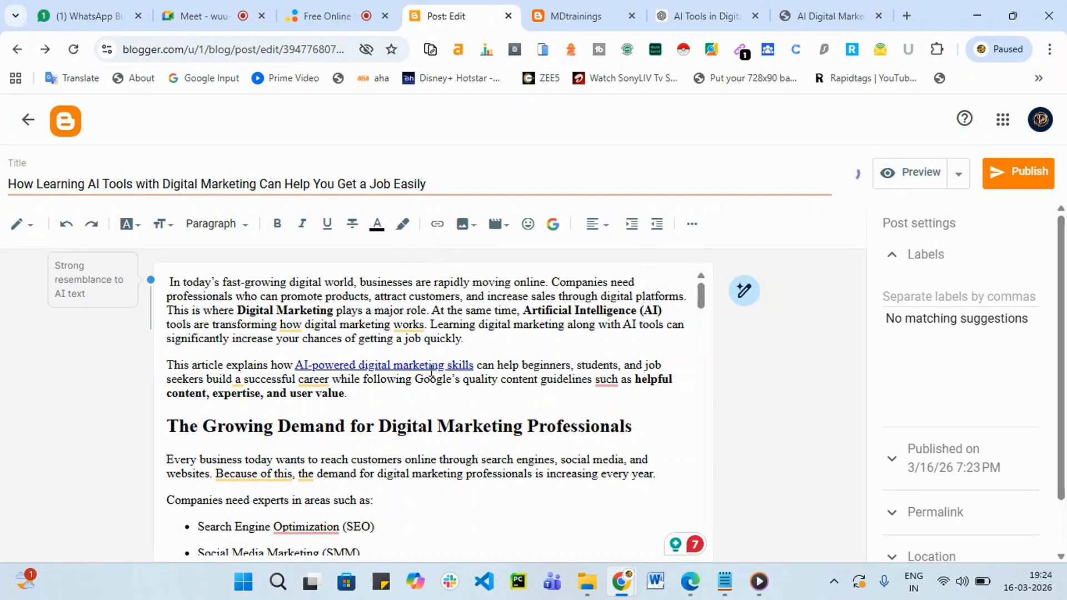
pyautogui.scroll(-20, 432, 370)
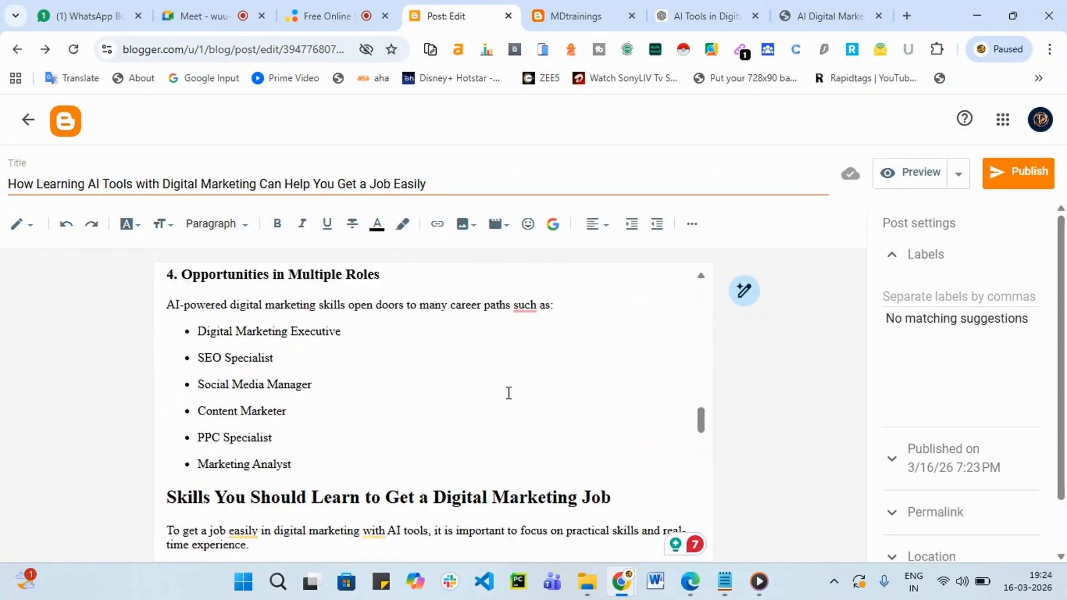
pyautogui.scroll(-20, 509, 393)
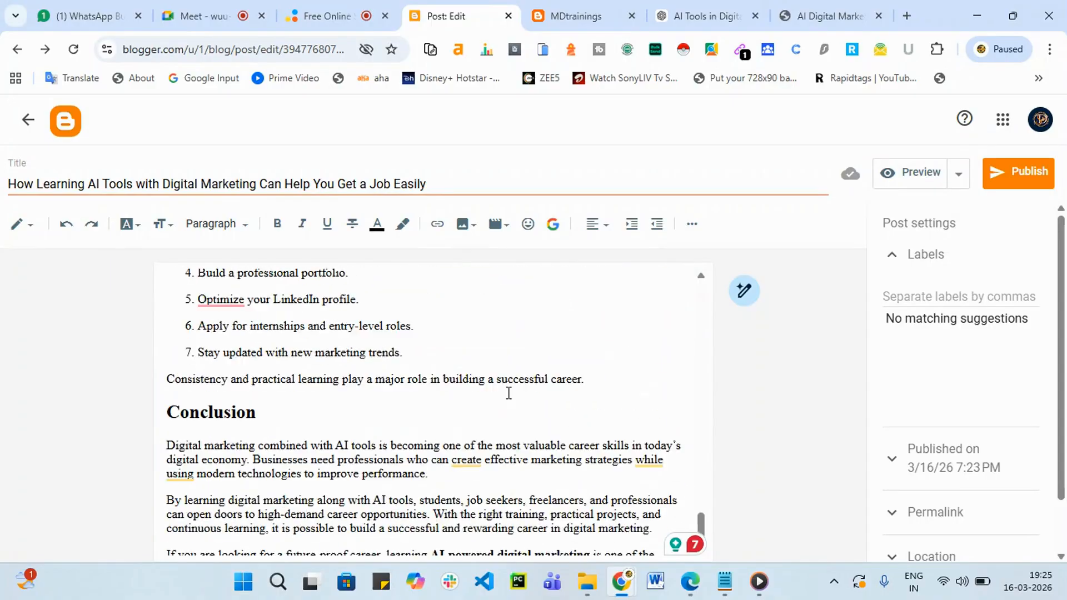
pyautogui.scroll(-1, 508, 393)
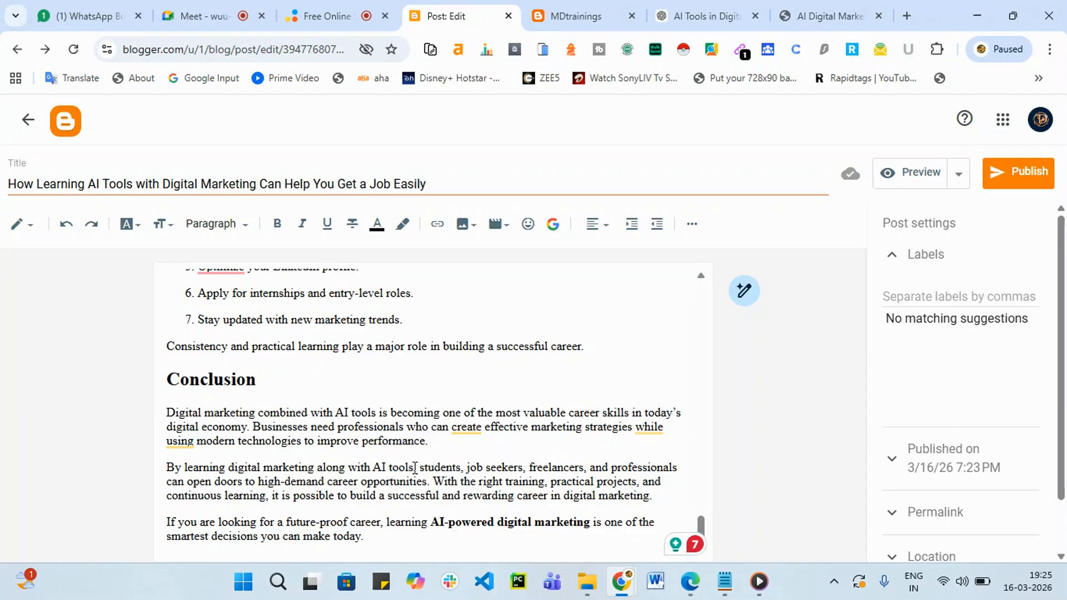
pyautogui.moveTo(416, 464); pyautogui.dragTo(188, 464)
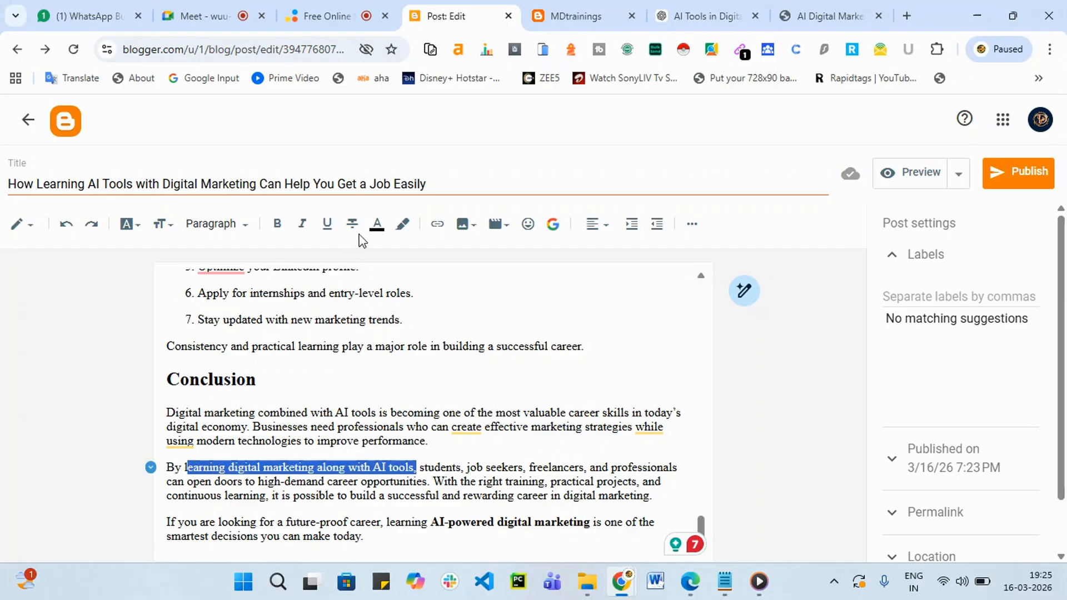
pyautogui.click(437, 223)
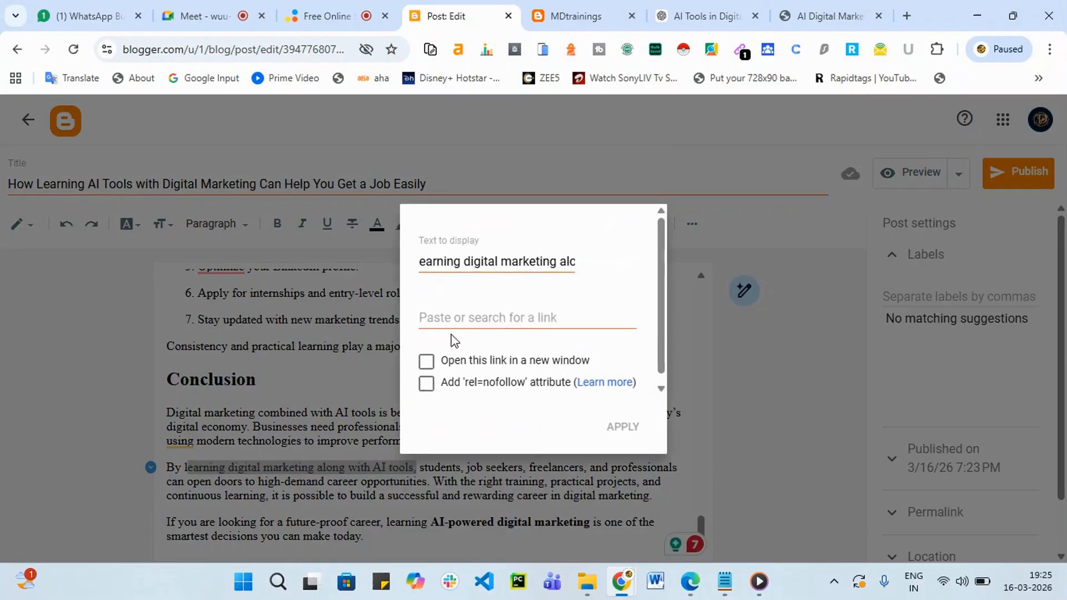
pyautogui.click(450, 325)
pyautogui.write('https://srishadigital.in/')
pyautogui.click(427, 361)
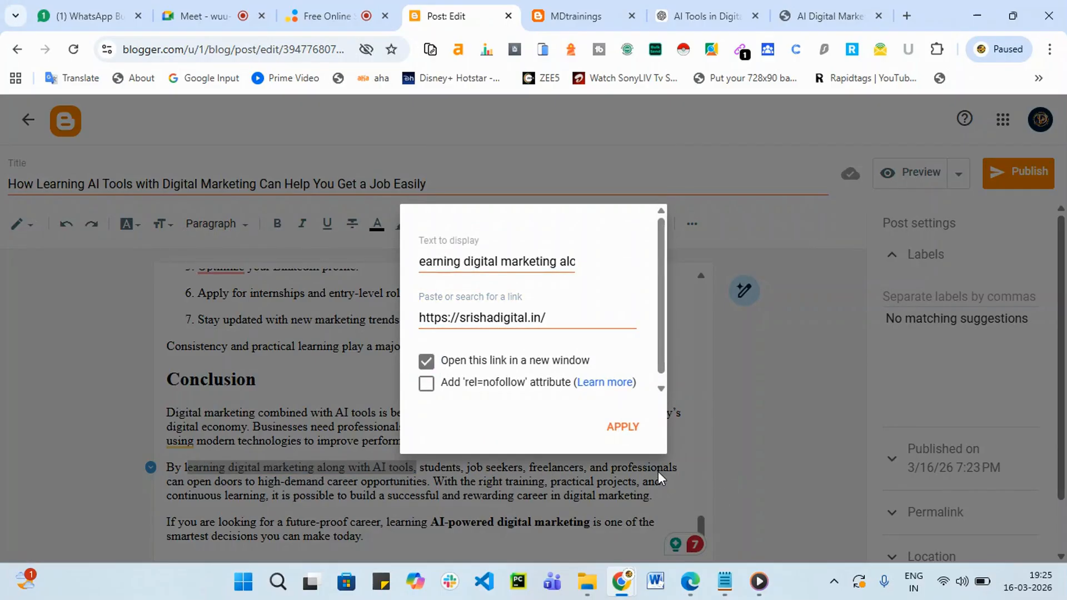
pyautogui.click(622, 426)
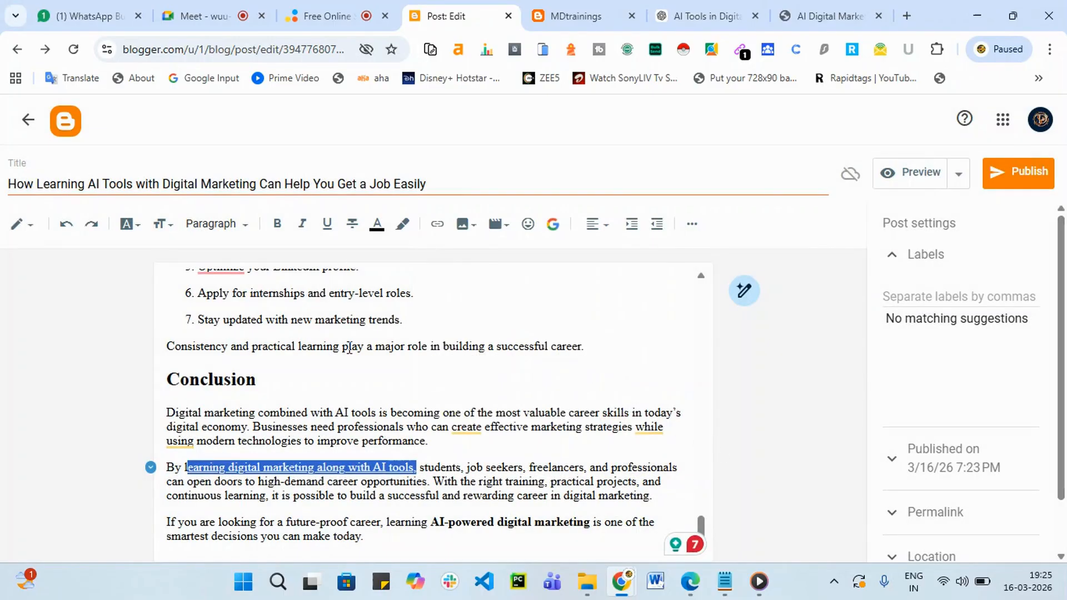
# Copy the phrase "AI Tools with Digital Marketing" from the article heading in the ChatGPT conversation.
pyautogui.scroll(20, 349, 347)
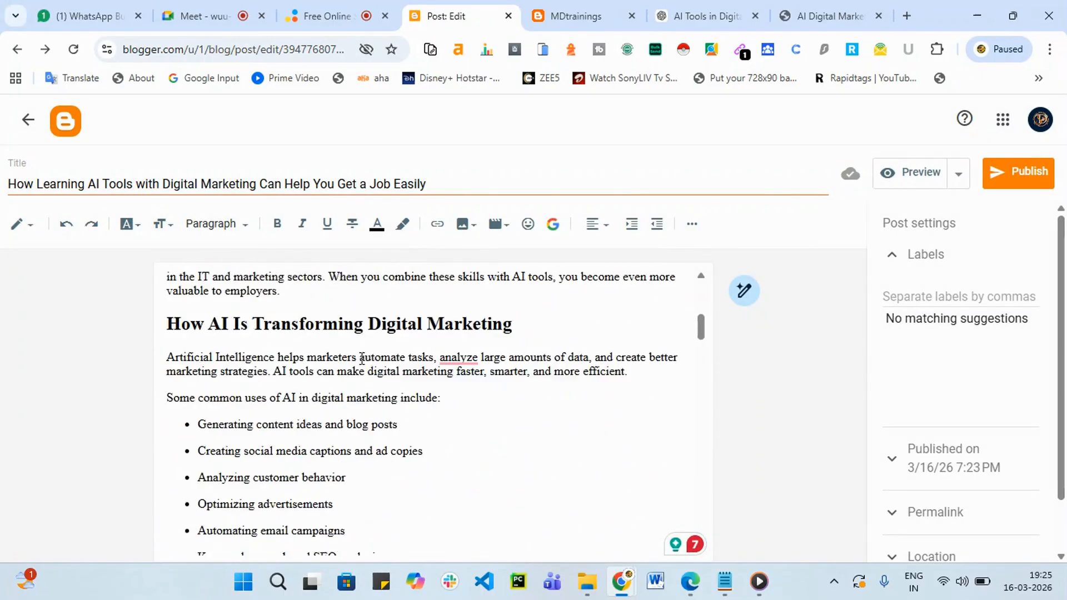
pyautogui.scroll(10, 362, 358)
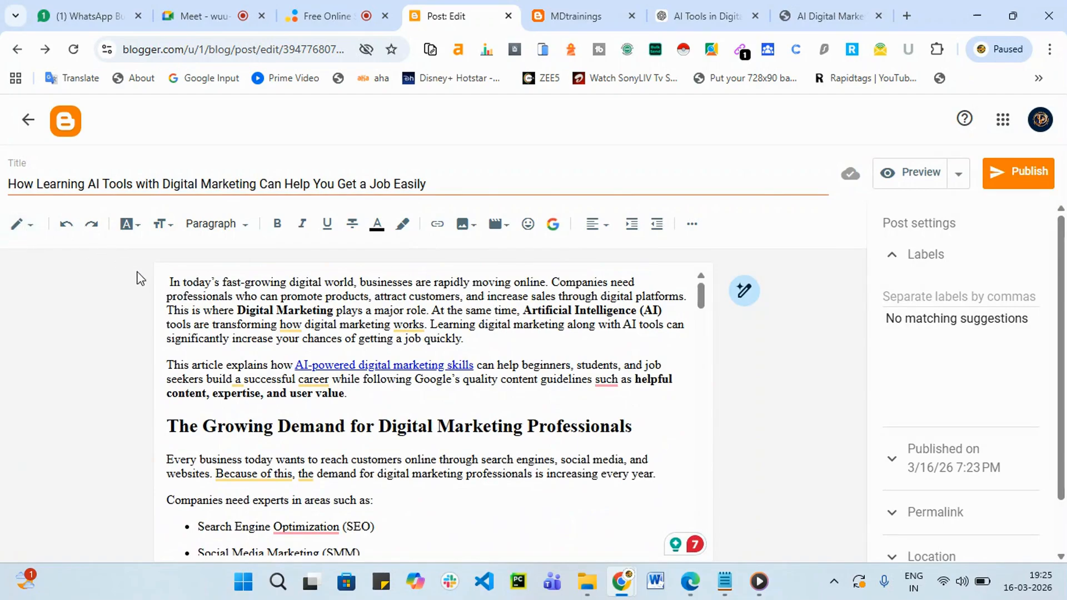
pyautogui.moveTo(169, 285); pyautogui.dragTo(173, 283)
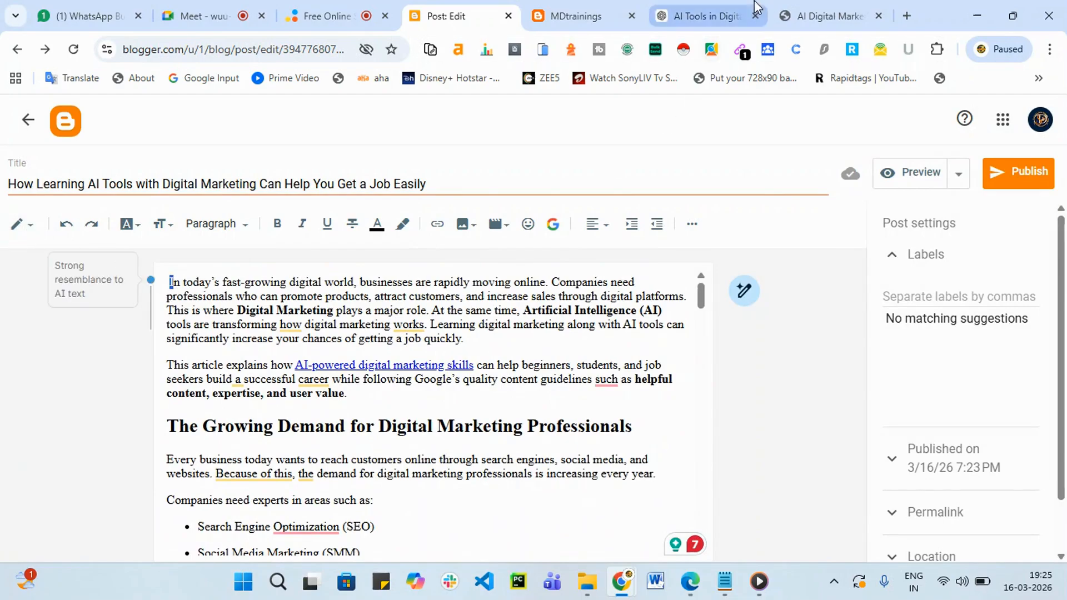
pyautogui.click(738, 8)
pyautogui.scroll(20, 679, 174)
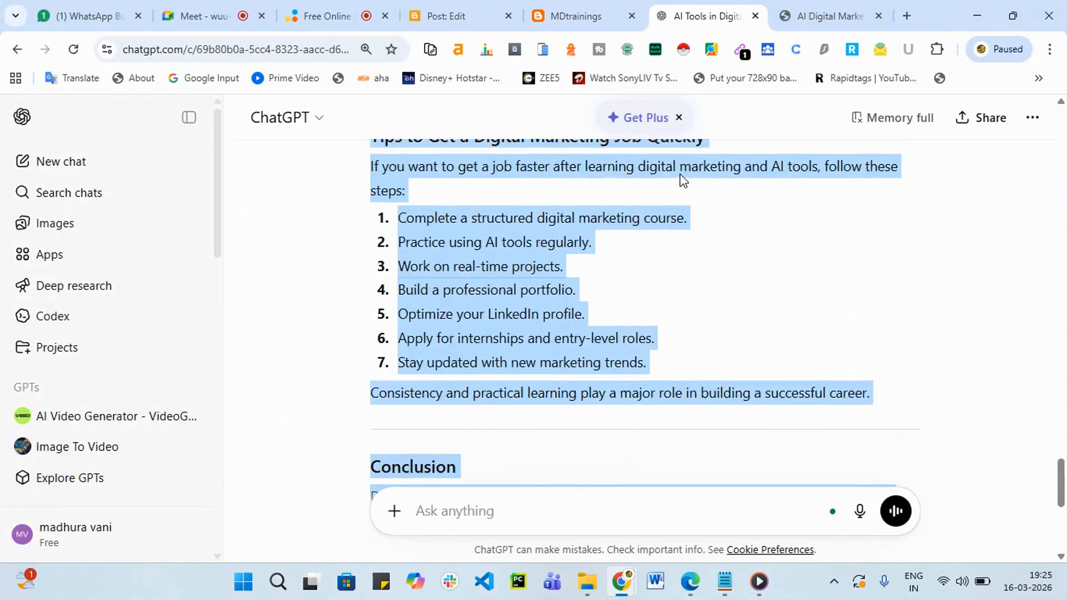
pyautogui.scroll(15, 552, 253)
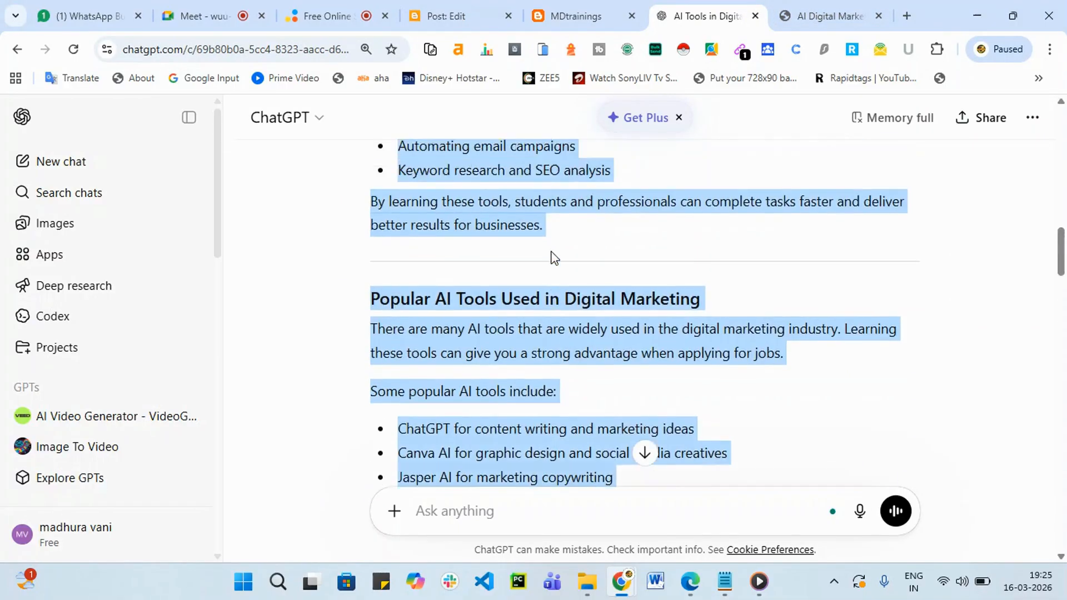
pyautogui.click(599, 309)
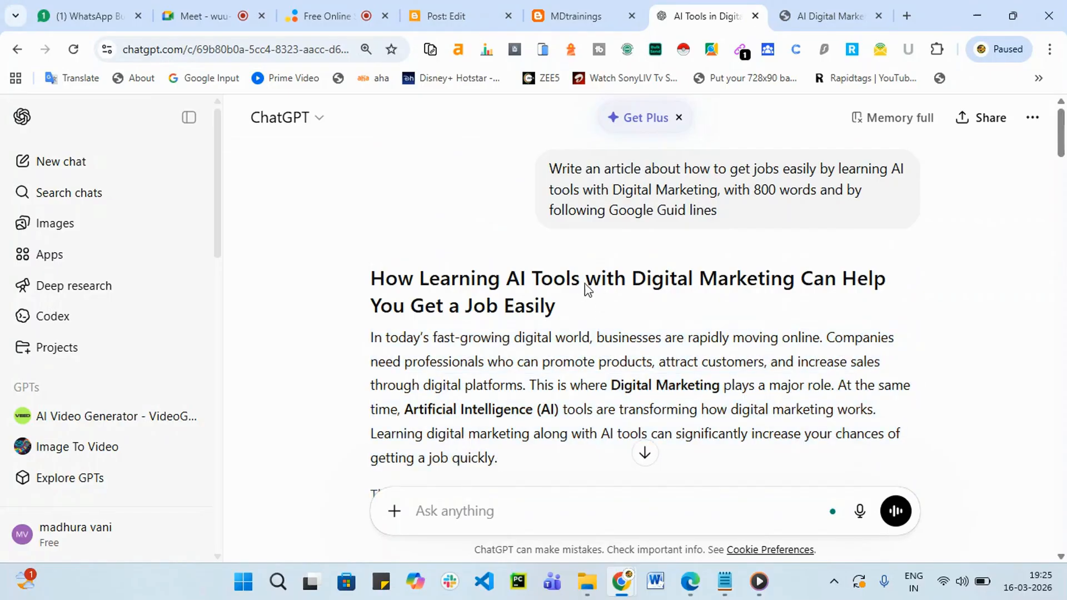
pyautogui.moveTo(511, 267); pyautogui.dragTo(796, 280)
pyautogui.hotkey('ctrl', 'c')
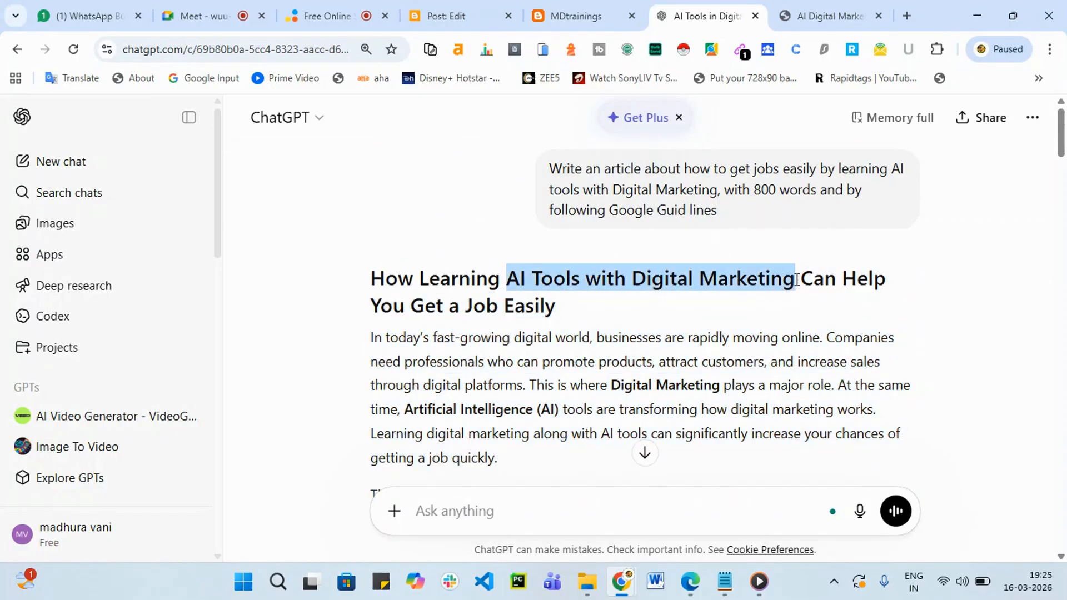
# Search Google Images for "AI Tools with Digital Marketing" in a new browser tab.
pyautogui.click(906, 16)
pyautogui.click(327, 315)
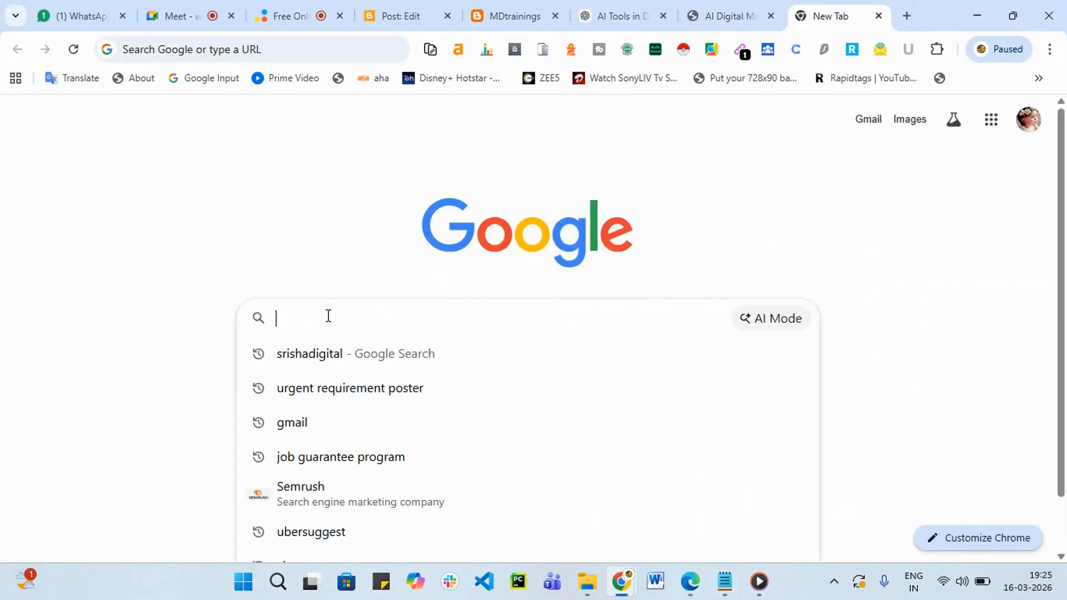
pyautogui.hotkey('ctrl', 'v')
pyautogui.press('Return')
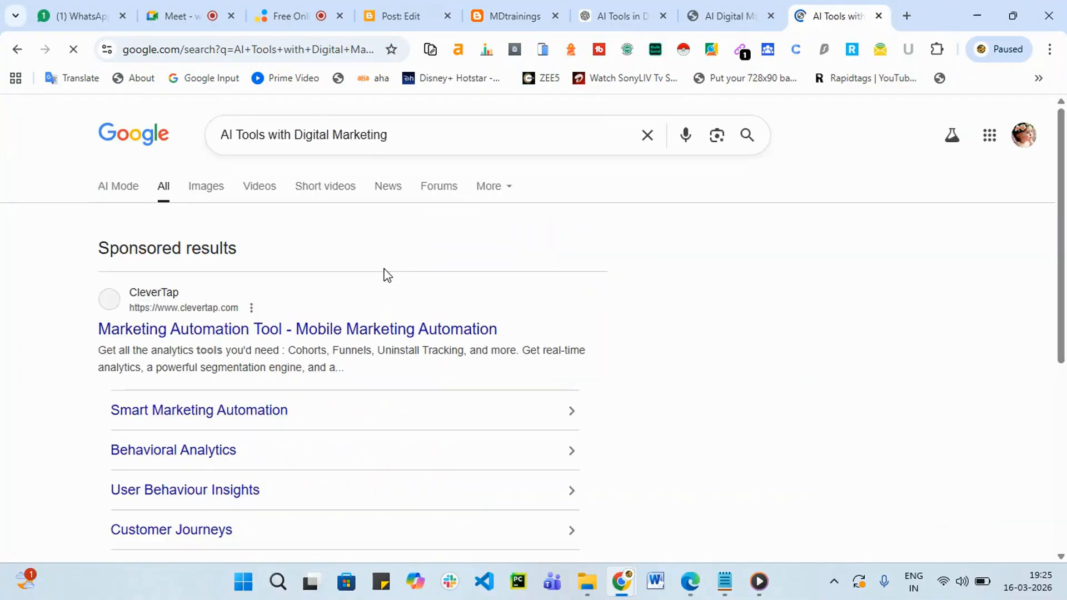
pyautogui.click(205, 189)
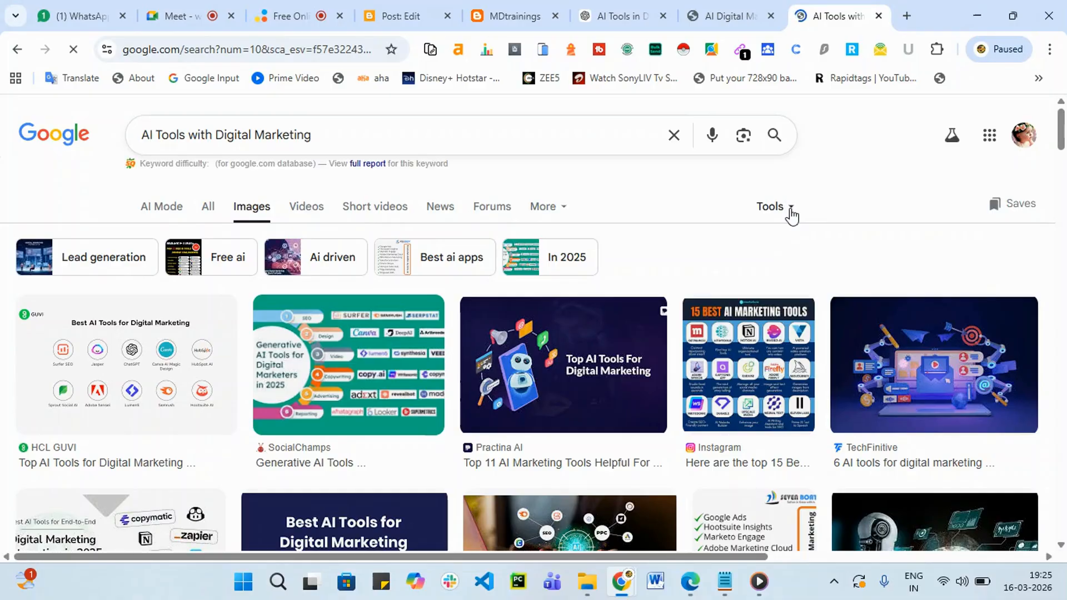
# Filter the image results by usage rights to Creative Commons licenses.
pyautogui.click(791, 214)
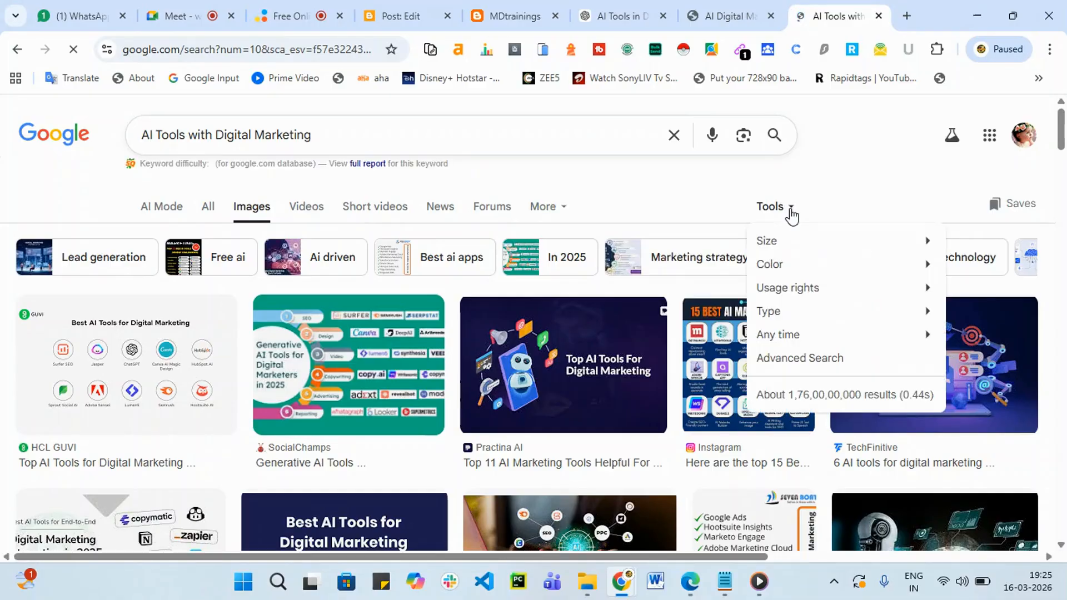
pyautogui.moveTo(806, 298)
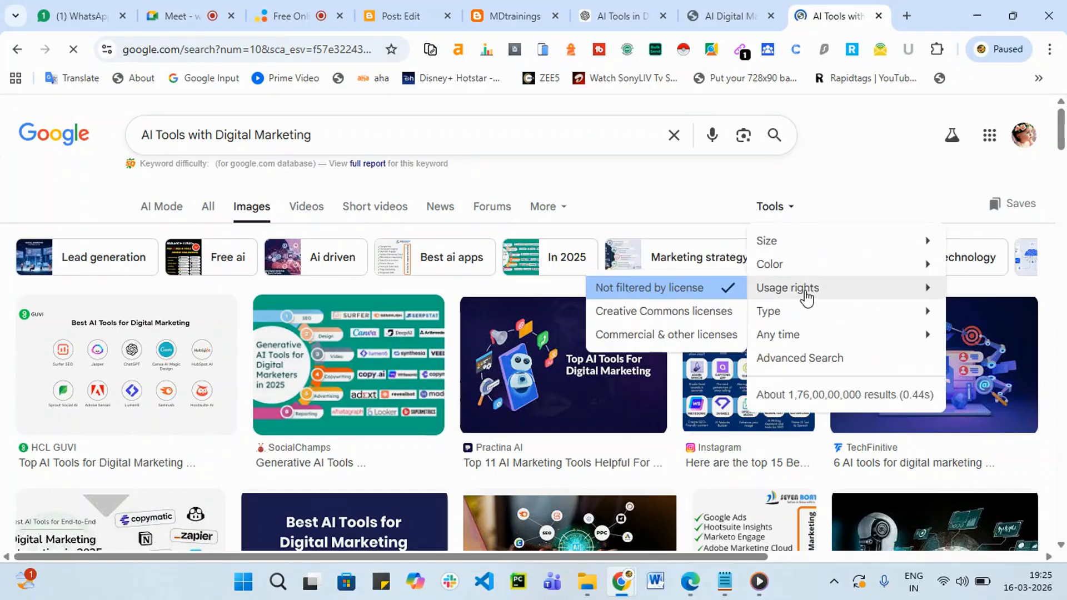
pyautogui.click(632, 311)
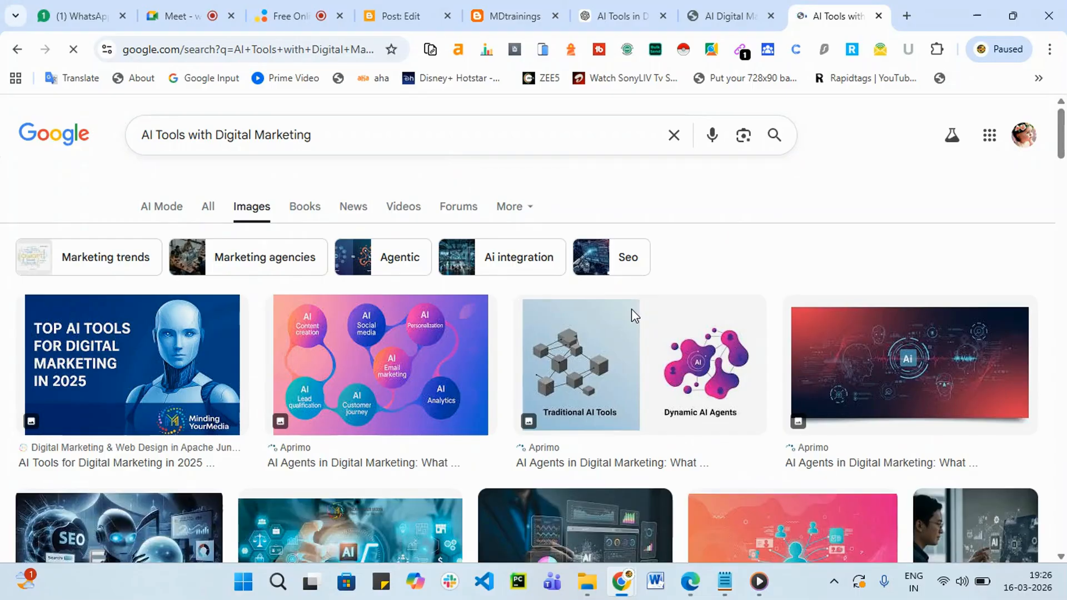
# Save the Smarketing Cloud image of a robot with the SEO label to the Downloads folder as a JPEG.
pyautogui.scroll(-4, 869, 425)
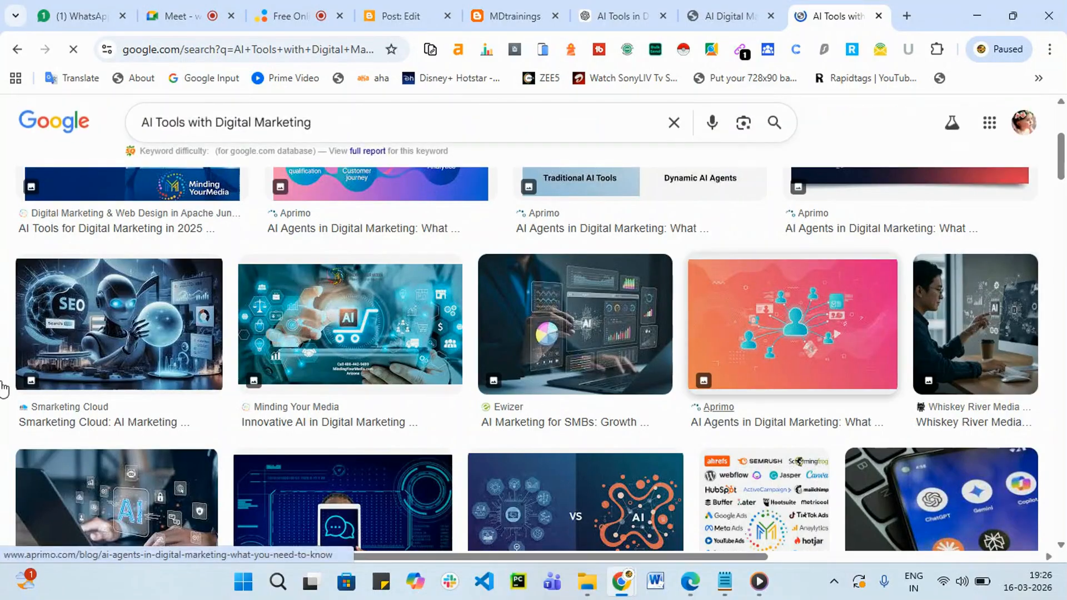
pyautogui.scroll(-1, 76, 309)
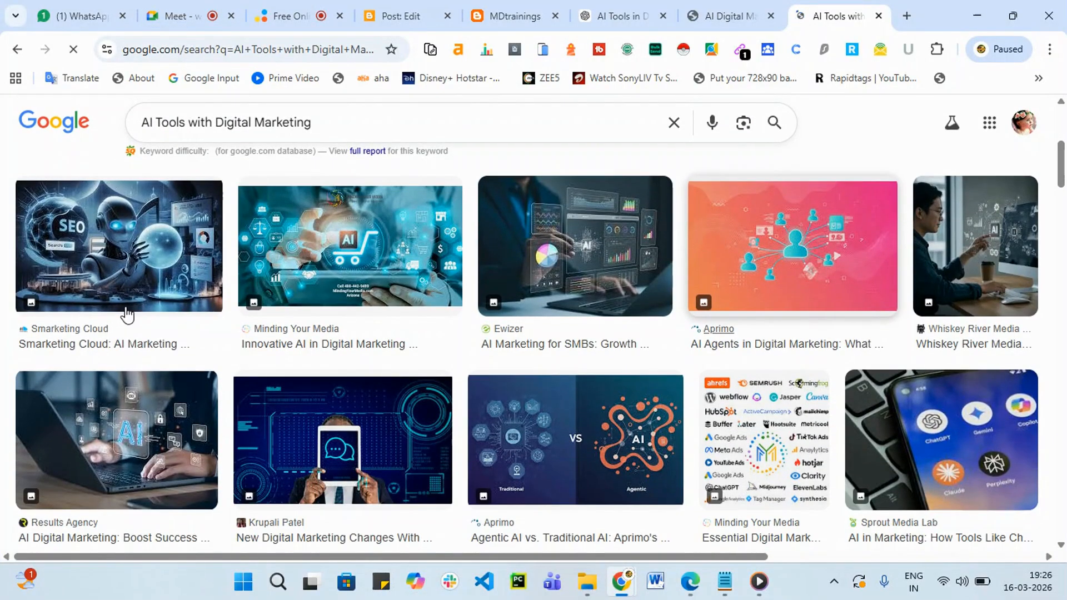
pyautogui.rightClick(104, 236)
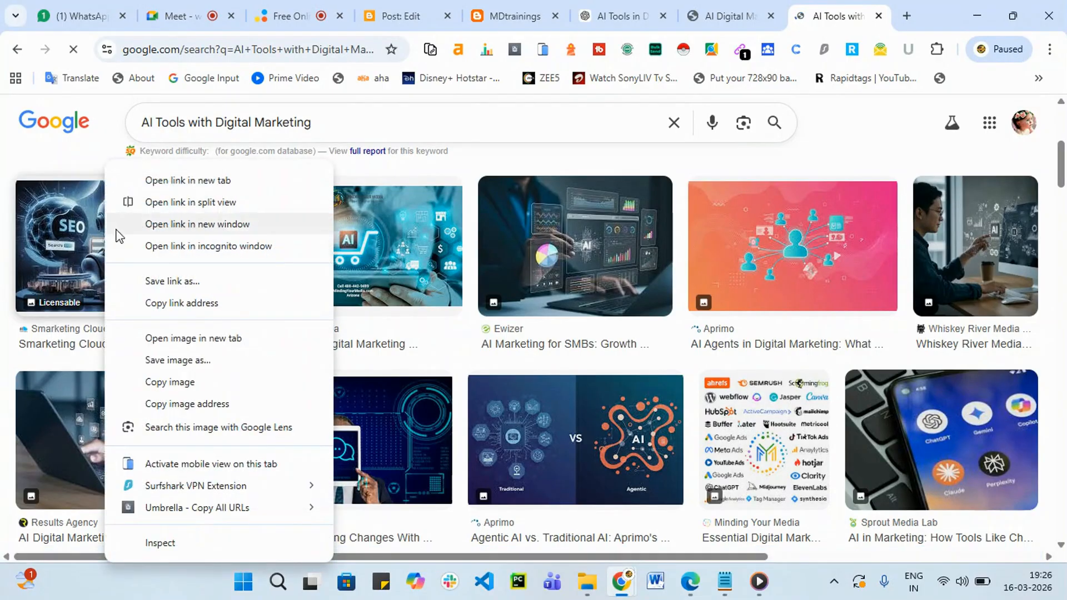
pyautogui.click(177, 360)
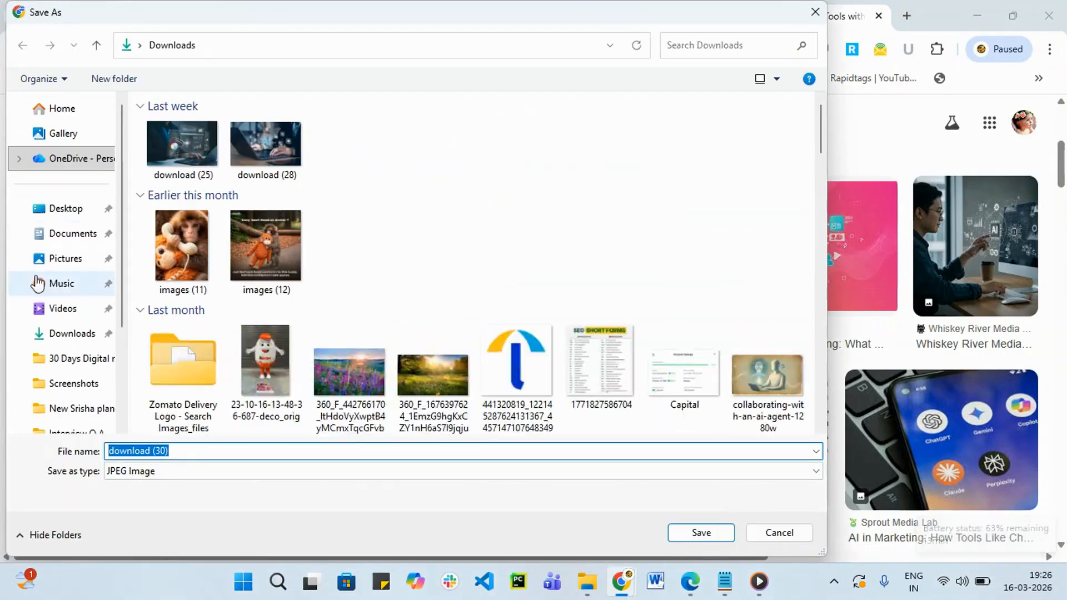
pyautogui.click(67, 334)
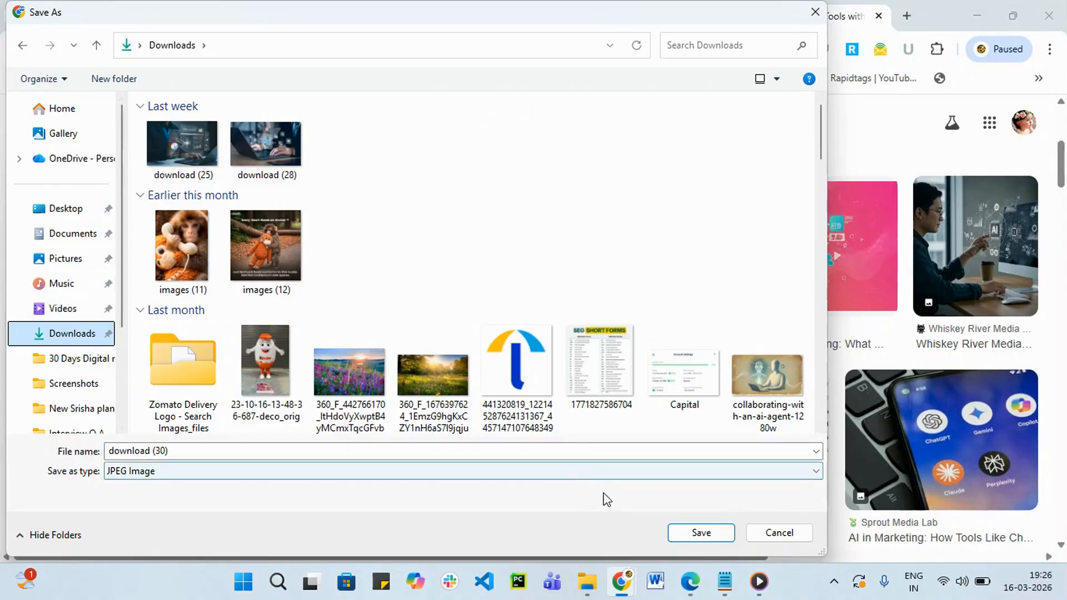
pyautogui.click(709, 535)
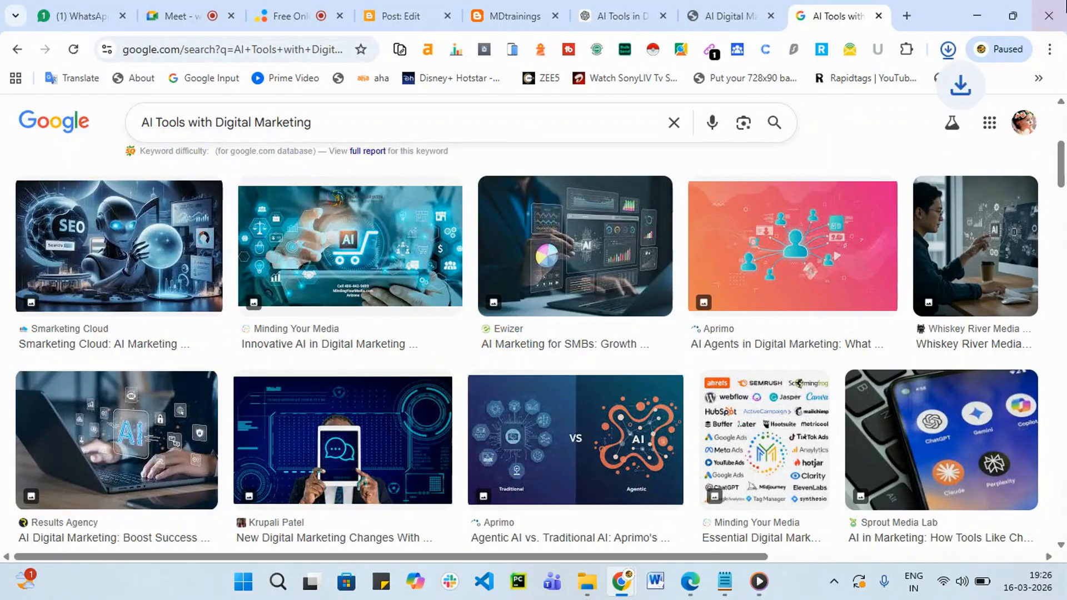
# Return to the Blogger post editor and upload the image "download (30)" from Downloads into the opening paragraph, after the word "In".
pyautogui.click(489, 8)
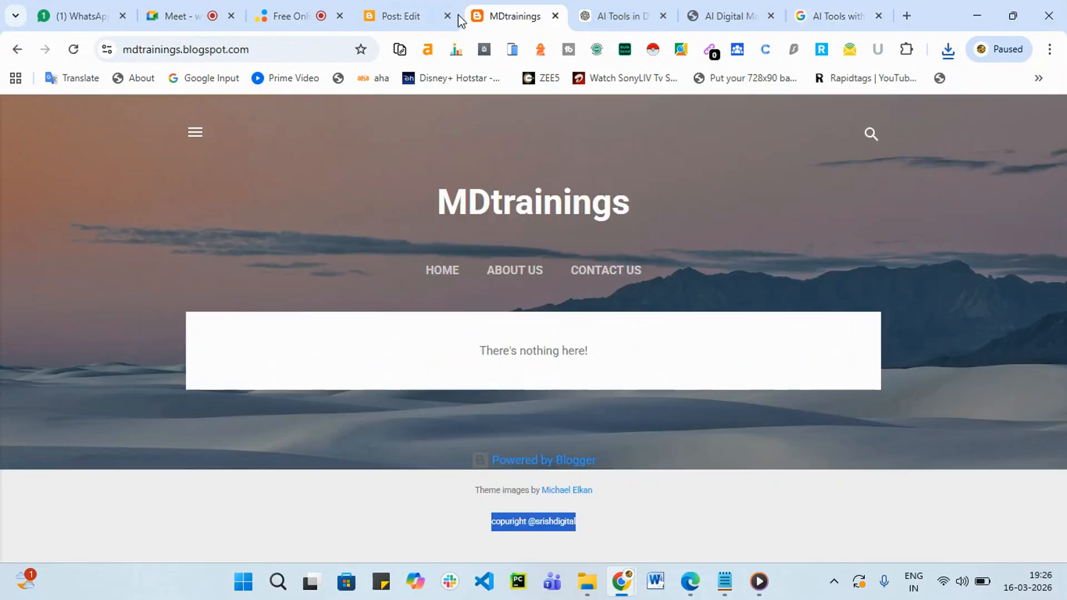
pyautogui.click(416, 16)
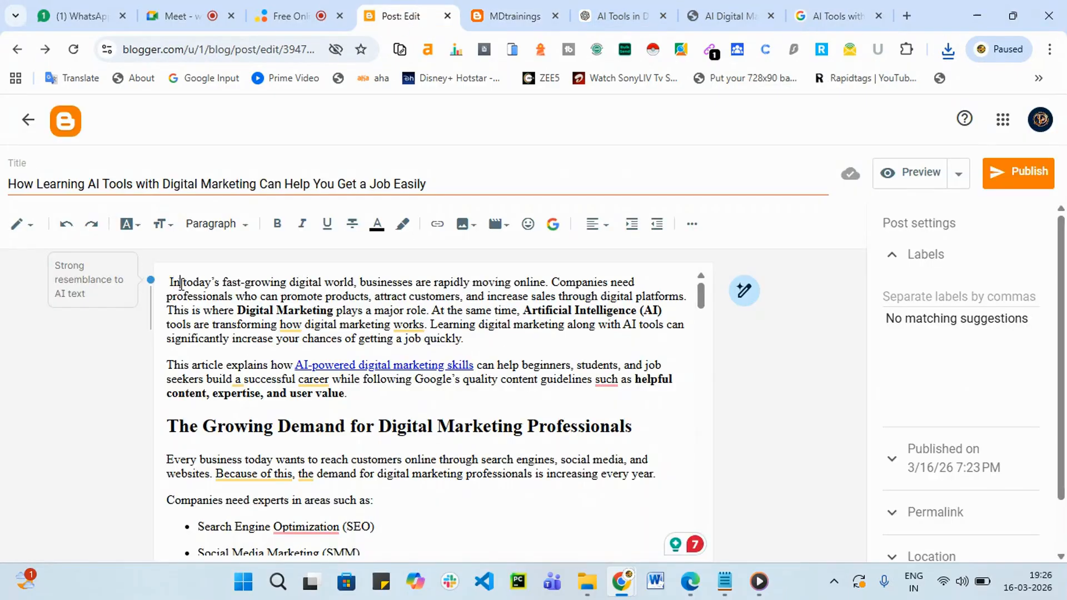
pyautogui.click(471, 233)
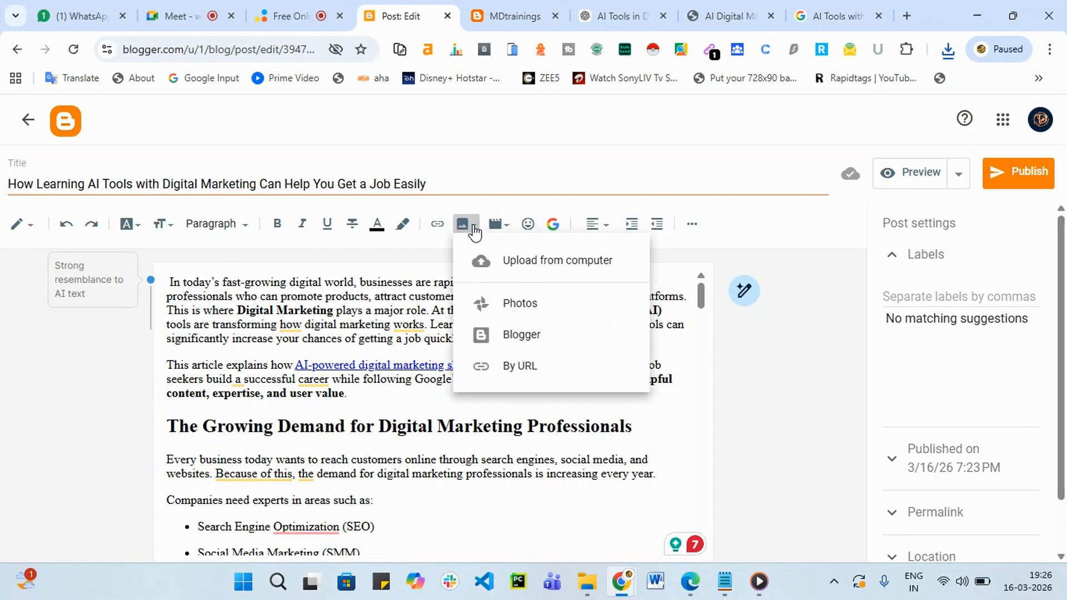
pyautogui.click(533, 262)
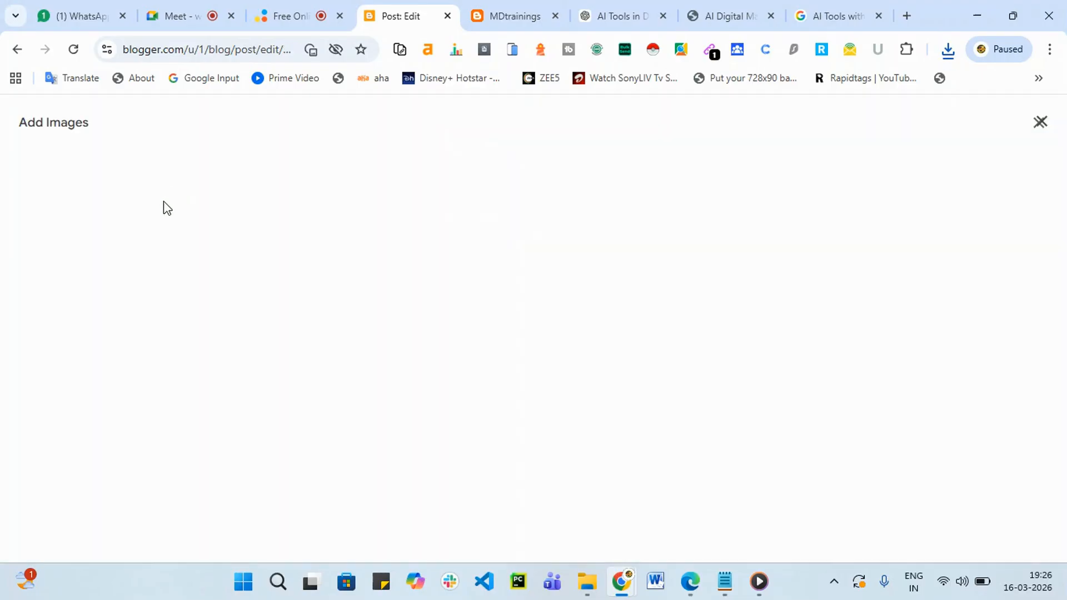
pyautogui.click(520, 412)
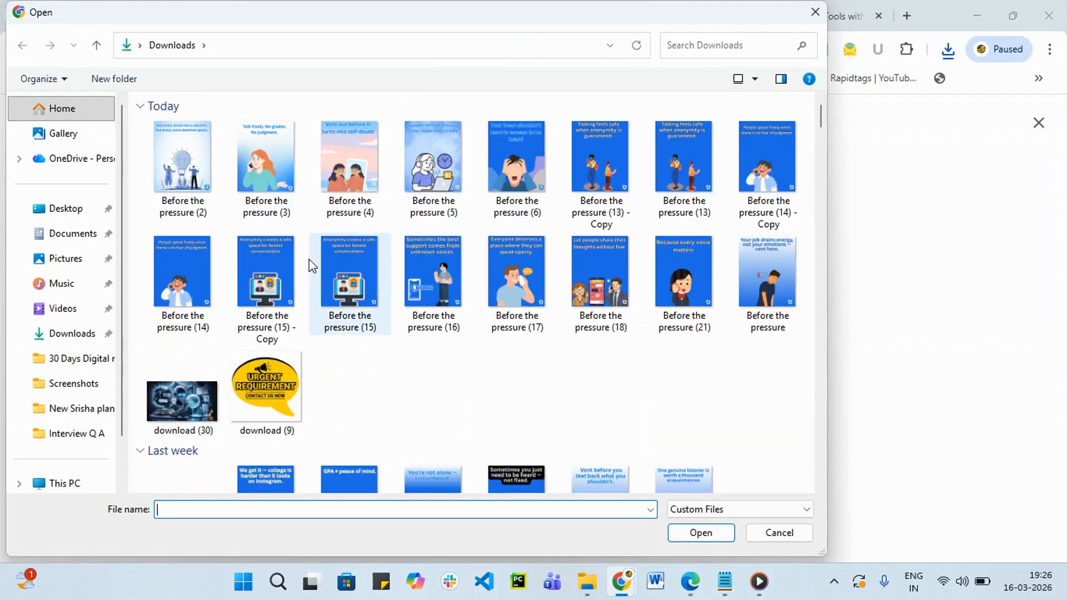
pyautogui.click(266, 412)
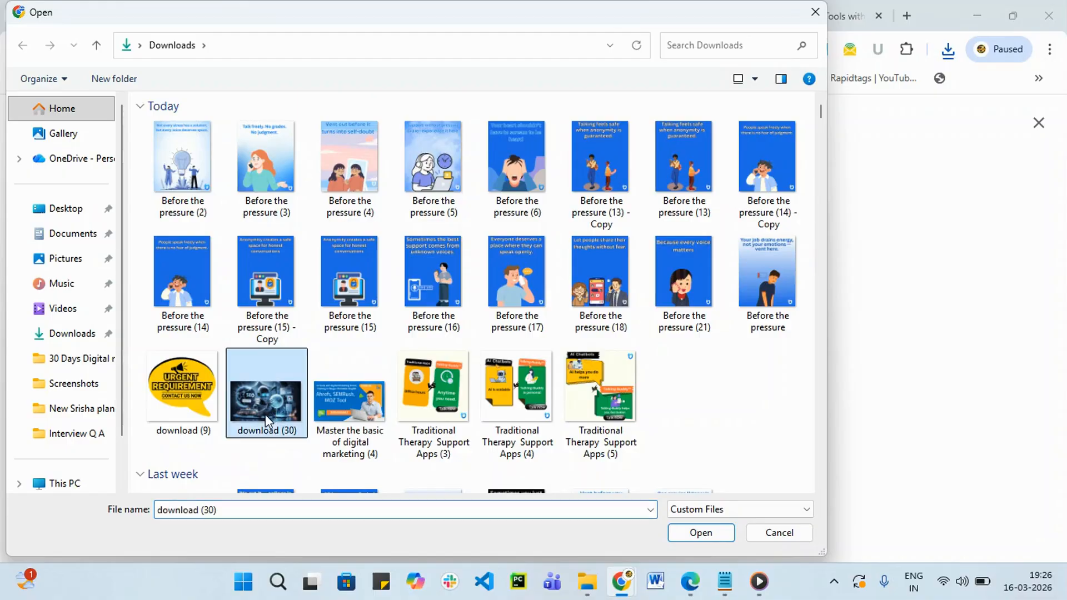
pyautogui.click(699, 534)
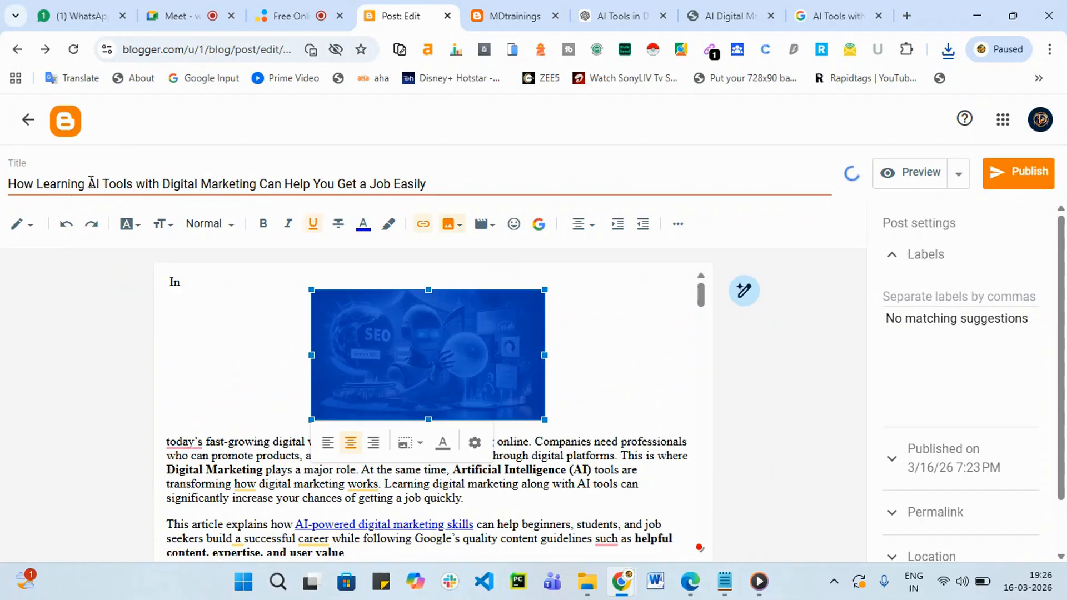
# Set the robot image's alt text and title text to the post title's phrase "AI Tools with Digital Marketing".
pyautogui.moveTo(87, 184); pyautogui.dragTo(259, 186)
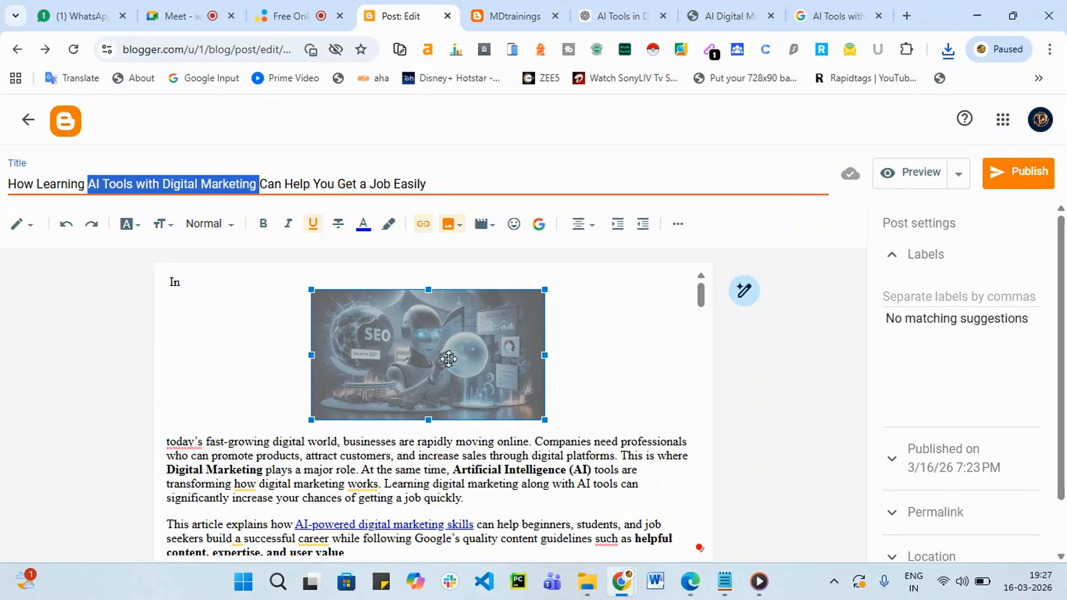
pyautogui.click(445, 400)
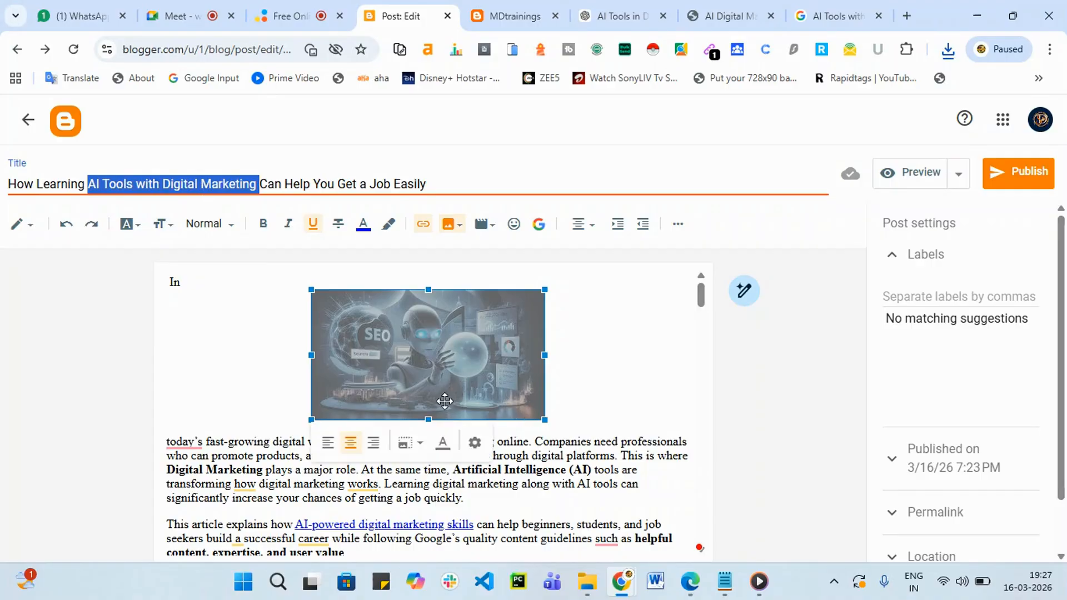
pyautogui.click(474, 443)
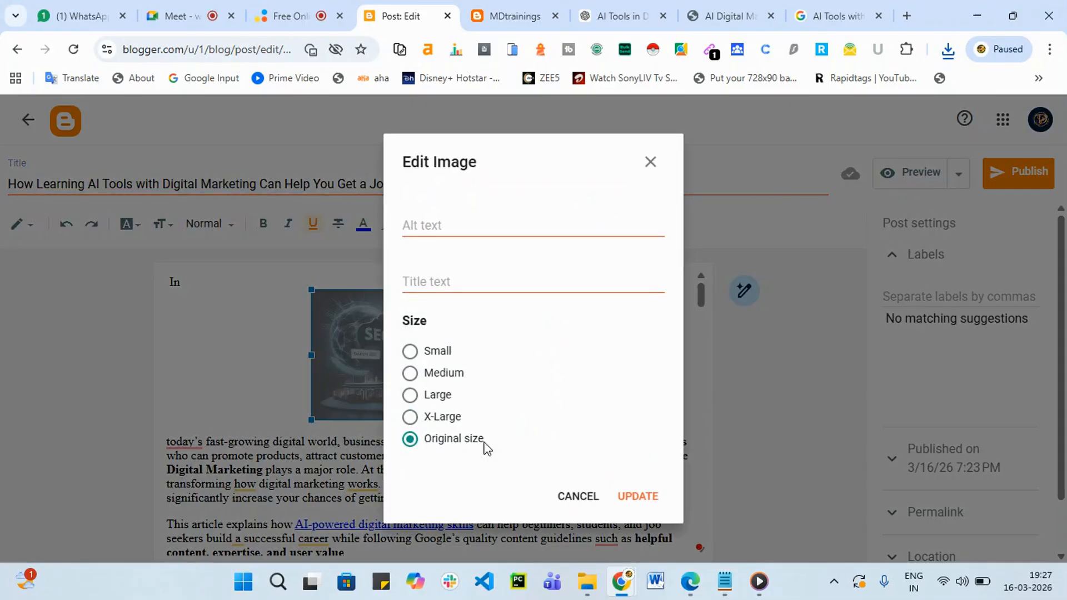
pyautogui.click(449, 224)
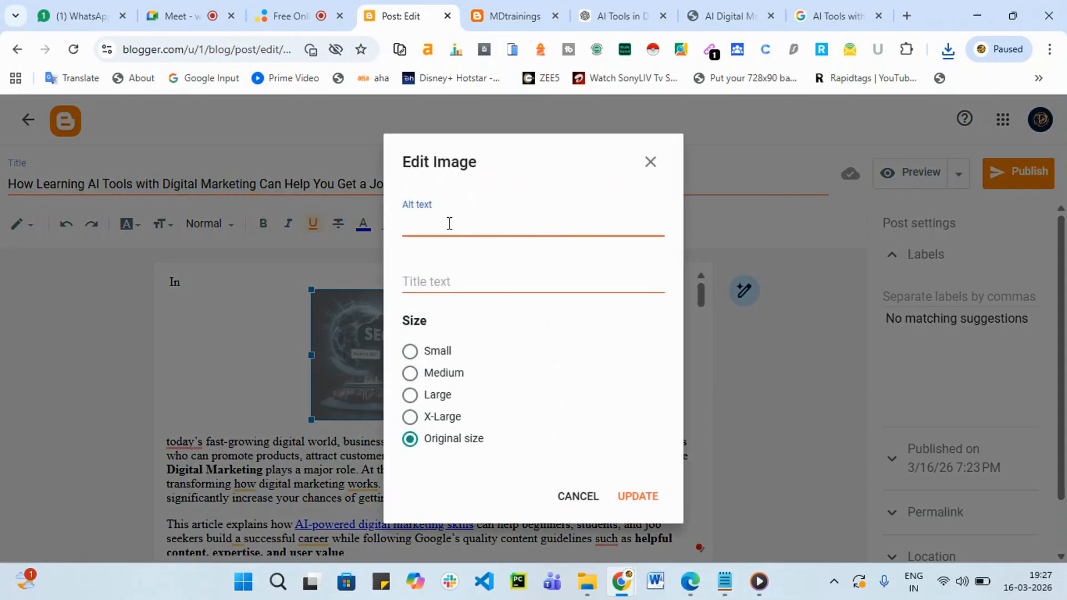
pyautogui.write('AI Tools with Digital Marketing')
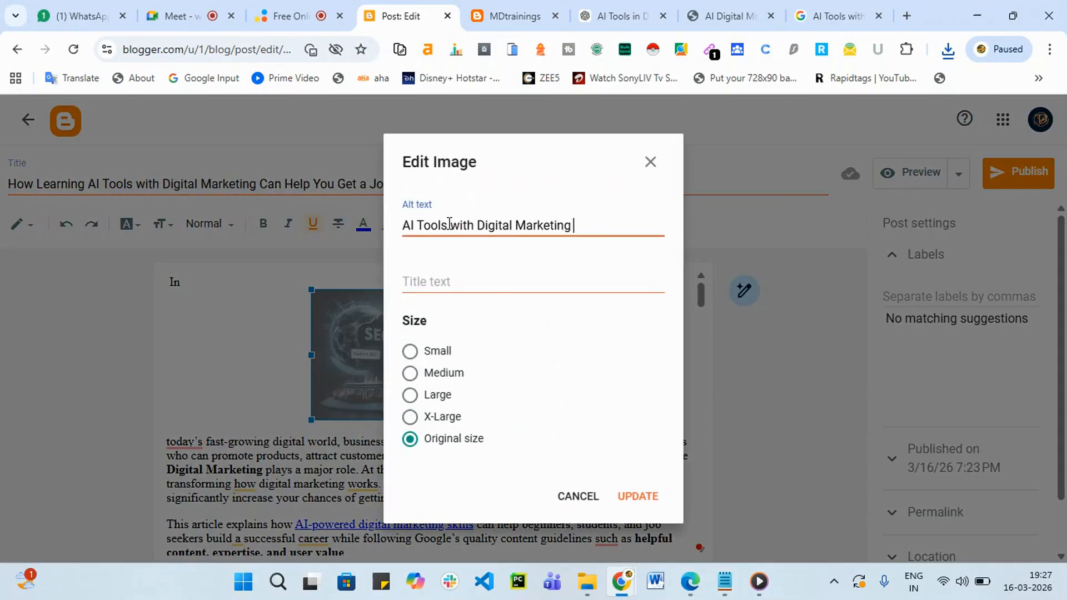
pyautogui.click(428, 286)
pyautogui.write('AI Tools with Digital Marketing')
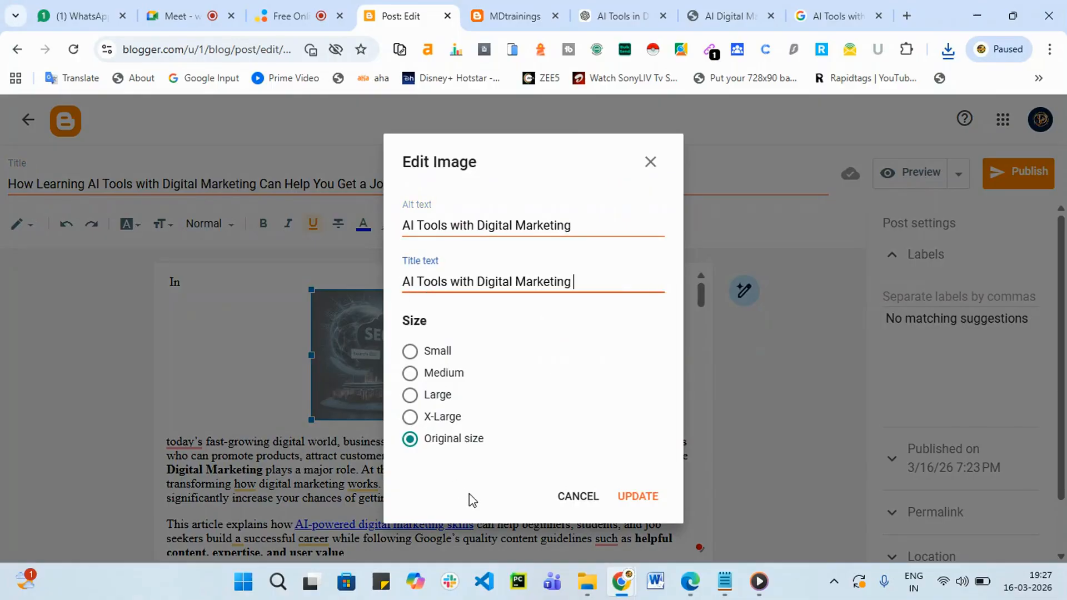
pyautogui.click(651, 498)
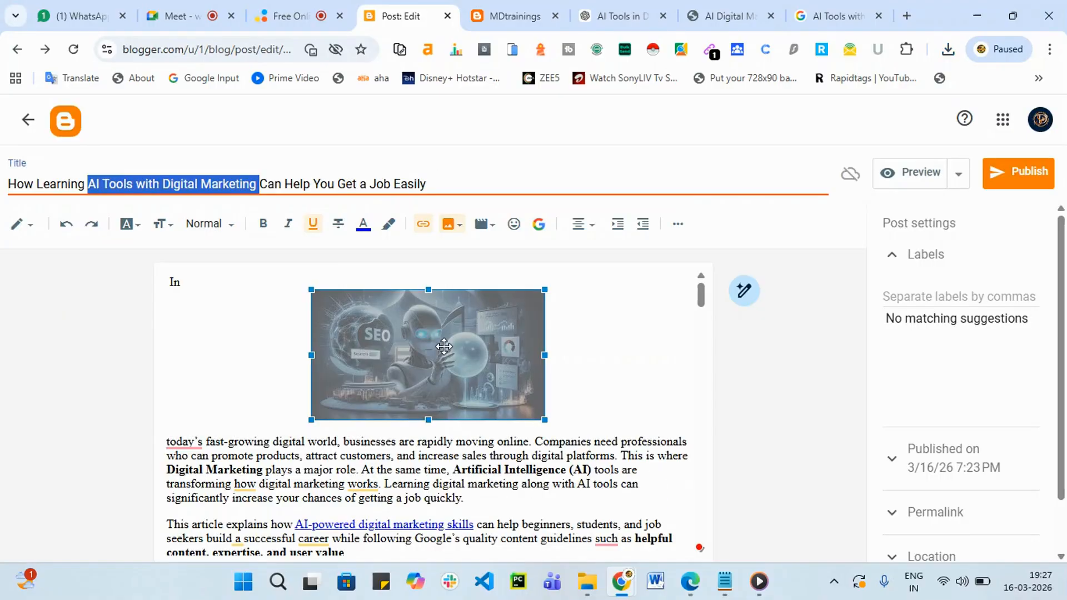
# Change the robot image's size to X-Large and update it.
pyautogui.click(445, 349)
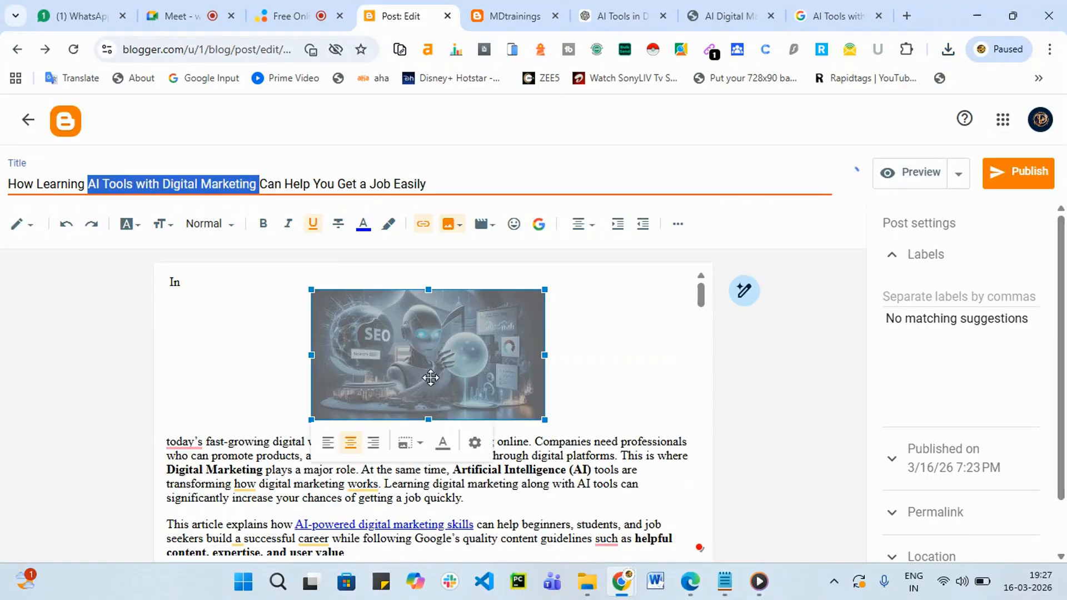
pyautogui.click(474, 443)
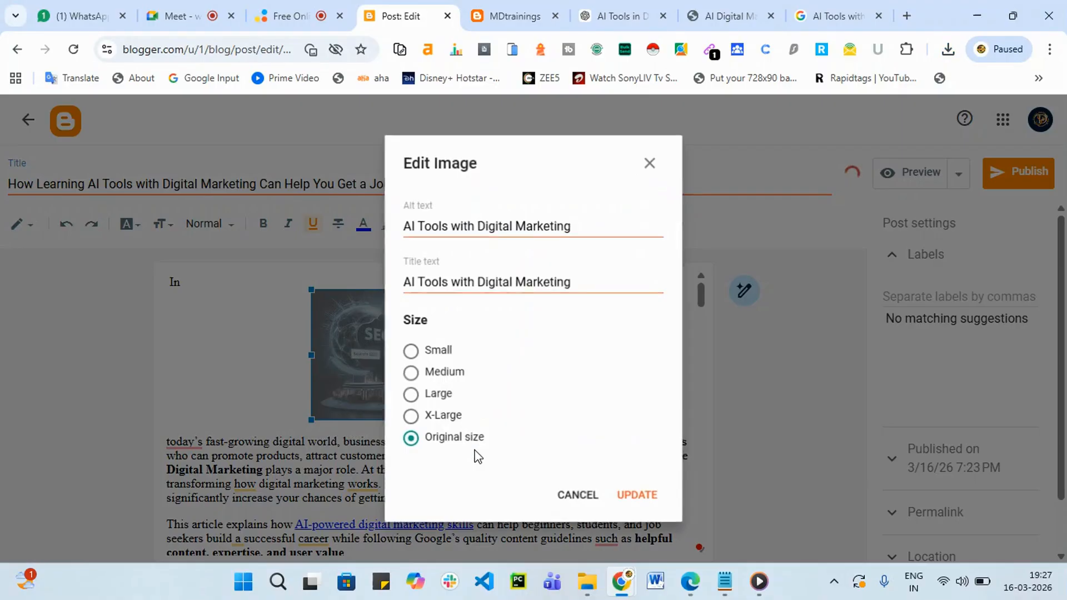
pyautogui.click(443, 417)
pyautogui.click(637, 499)
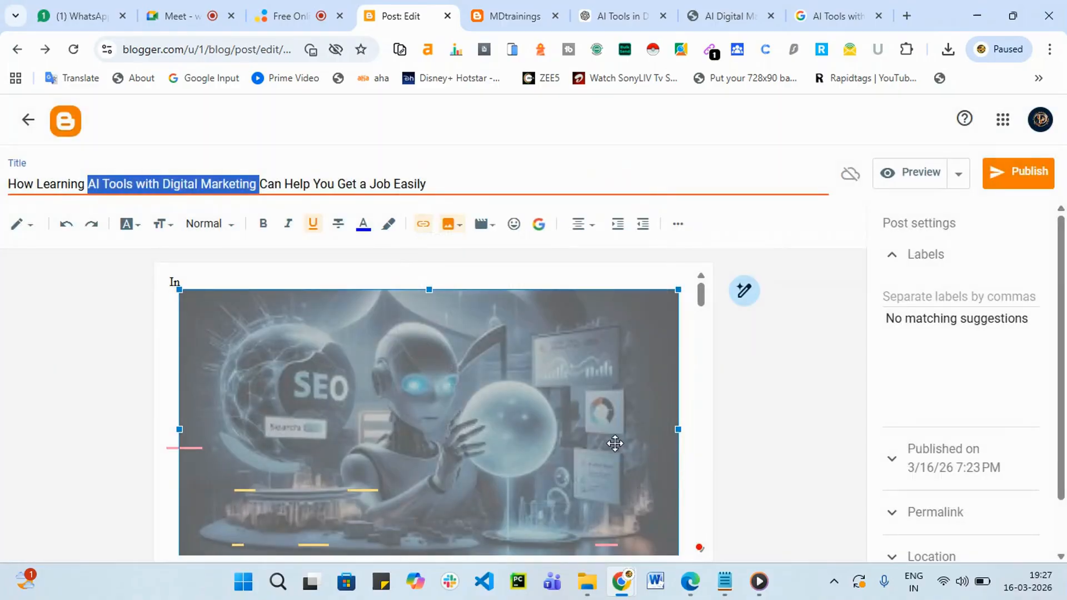
pyautogui.click(613, 443)
pyautogui.scroll(-1, 612, 442)
pyautogui.click(745, 382)
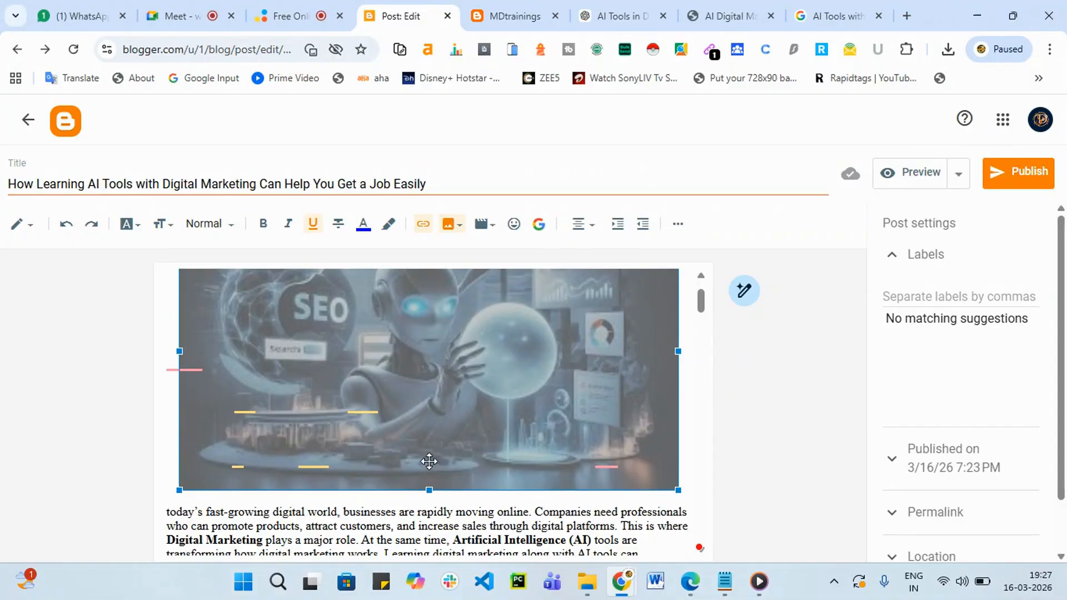
# Review the post body from the image through the "Popular AI Tools Used in Digital Marketing" section, looking for suitable phrases.
pyautogui.scroll(-5, 428, 450)
pyautogui.scroll(5, 426, 436)
pyautogui.scroll(-4, 503, 367)
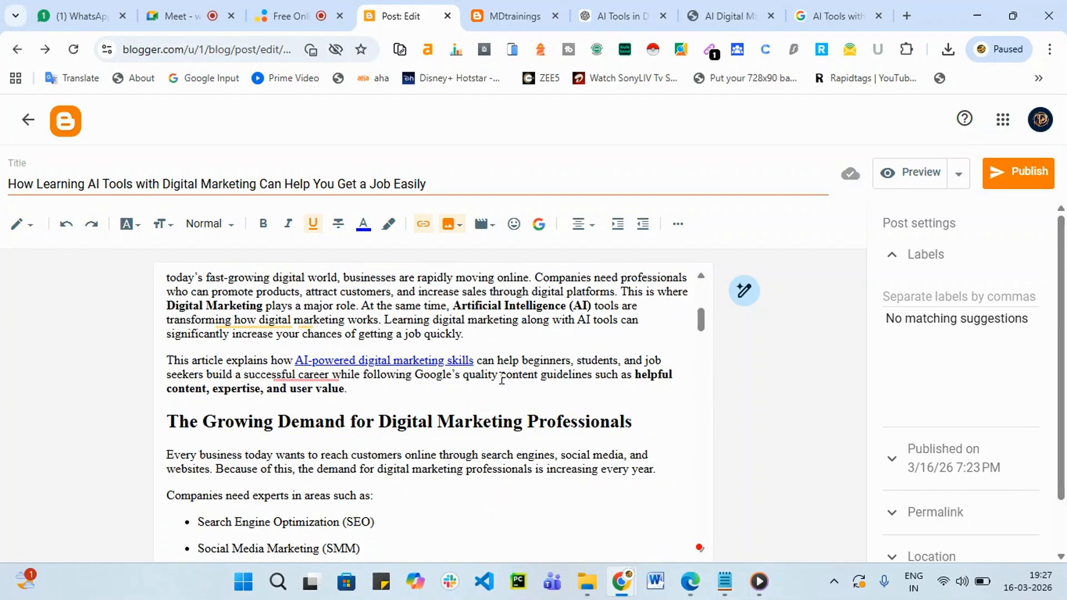
pyautogui.scroll(-5, 502, 379)
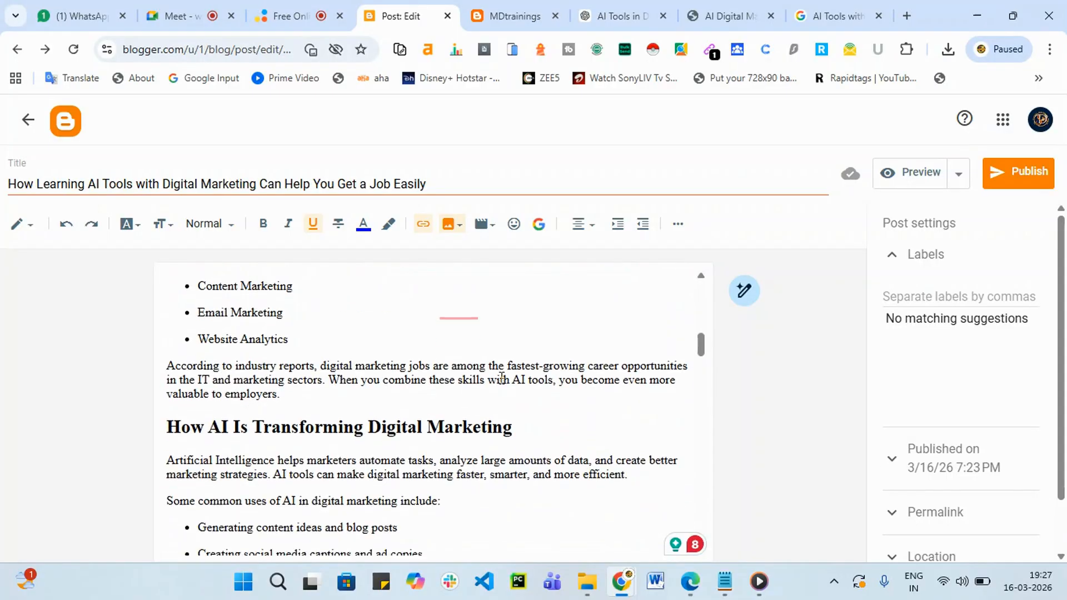
pyautogui.scroll(-5, 502, 379)
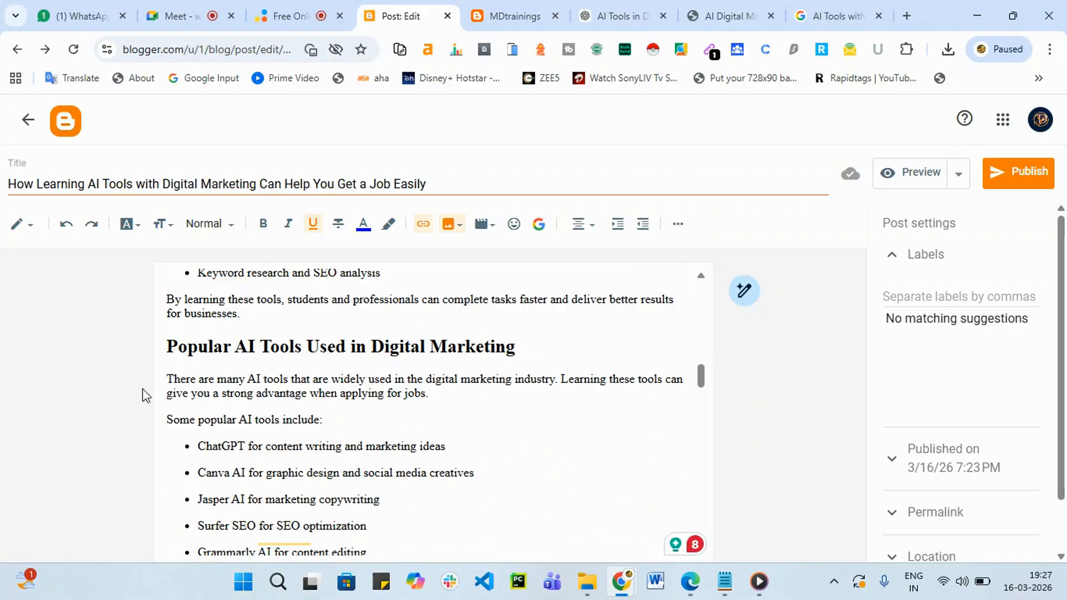
pyautogui.click(241, 351)
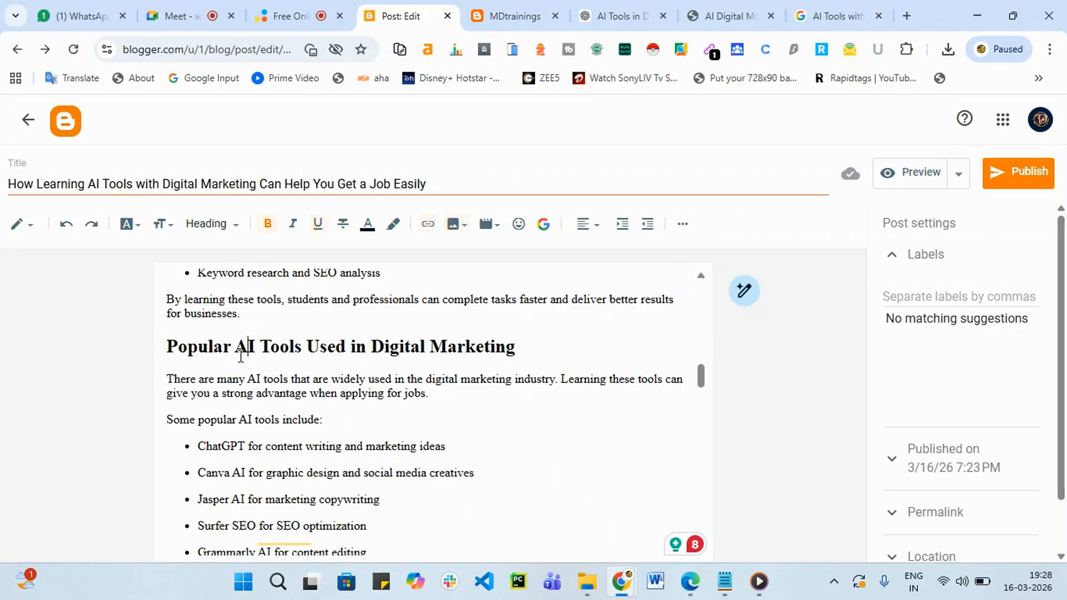
pyautogui.scroll(10, 242, 355)
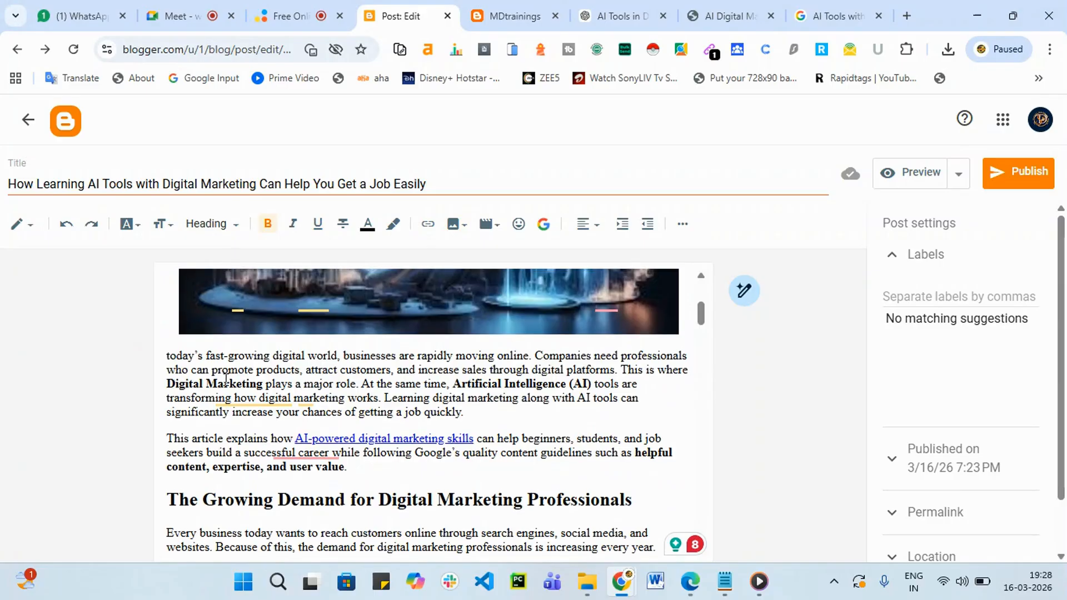
pyautogui.click(453, 382)
pyautogui.scroll(-3, 362, 444)
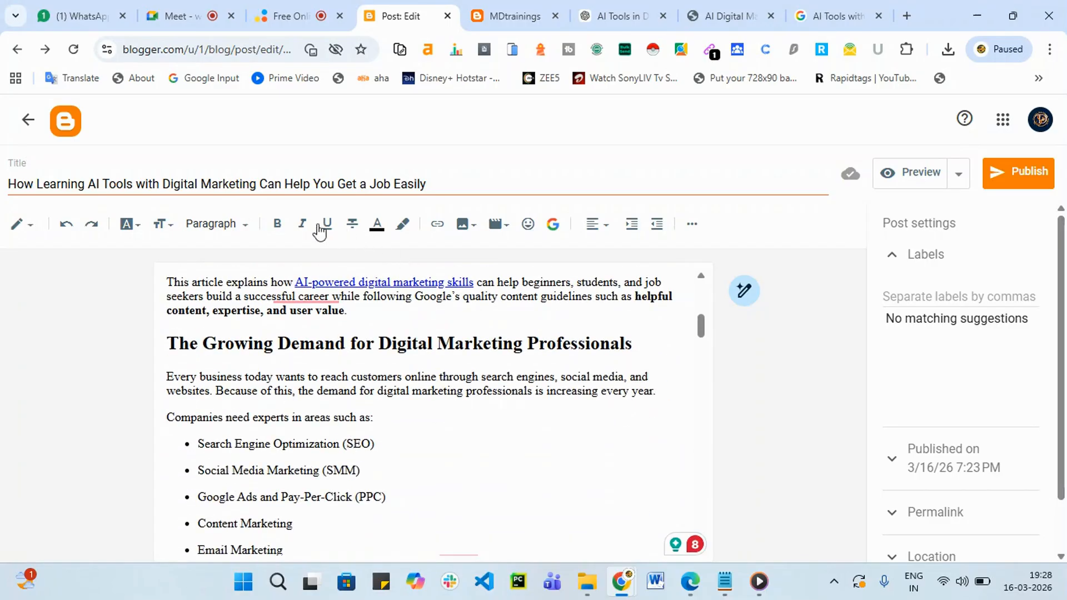
pyautogui.scroll(-5, 485, 431)
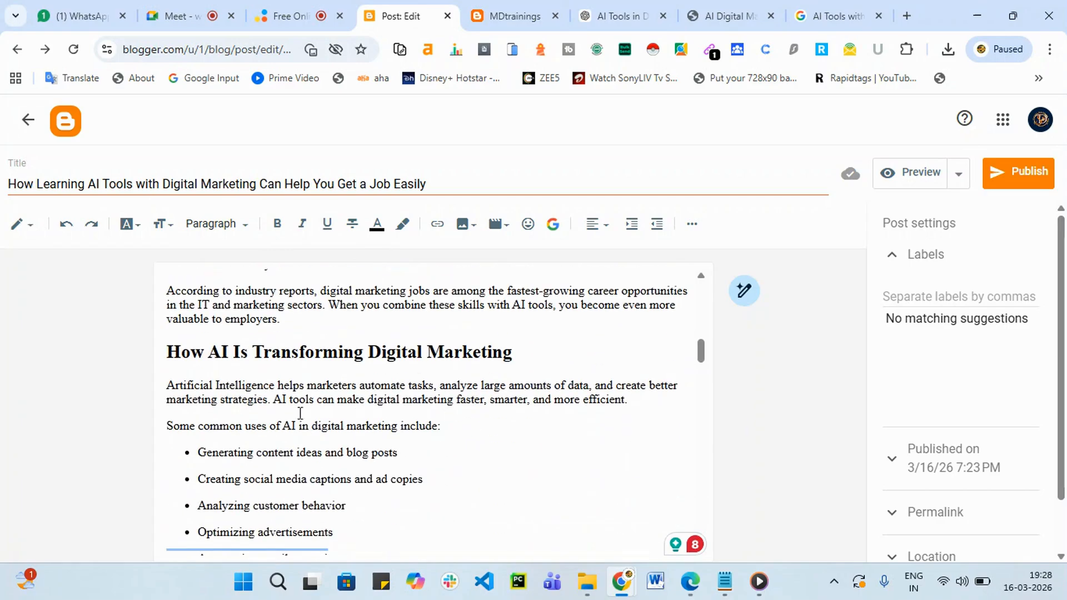
# Select the phrase "AI tools can make digital marketing" in the paragraph under "How AI Is Transforming Digital Marketing".
pyautogui.moveTo(274, 399); pyautogui.dragTo(483, 403)
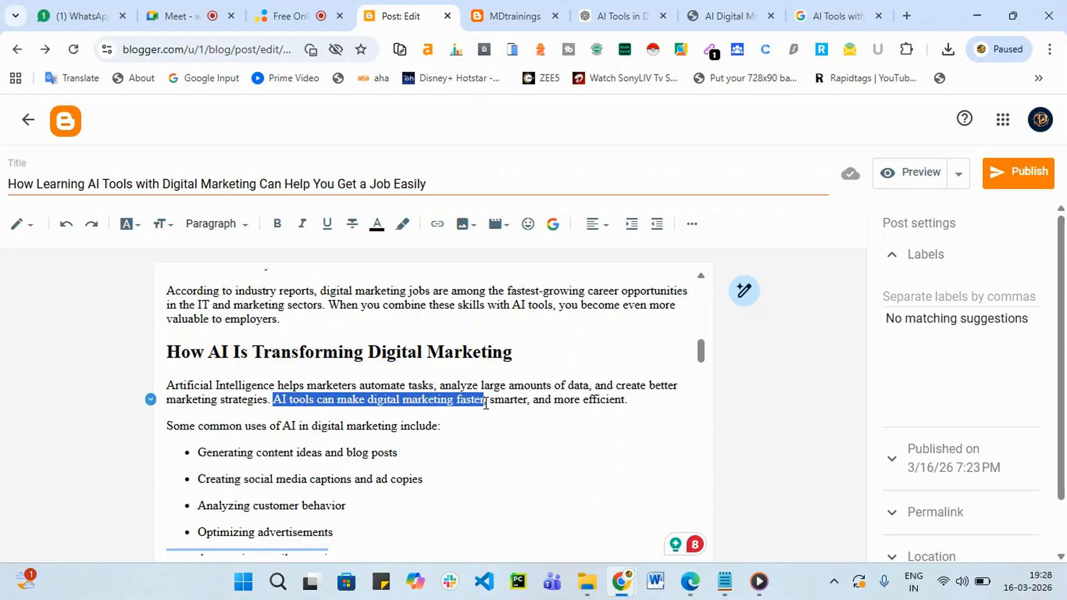
pyautogui.click(450, 431)
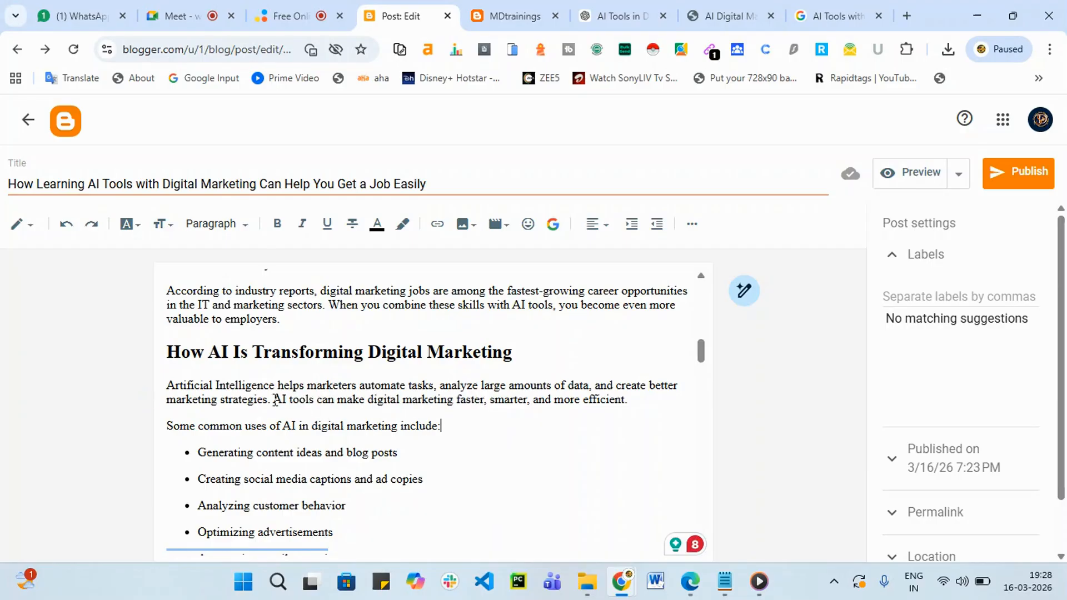
pyautogui.moveTo(274, 400); pyautogui.dragTo(455, 401)
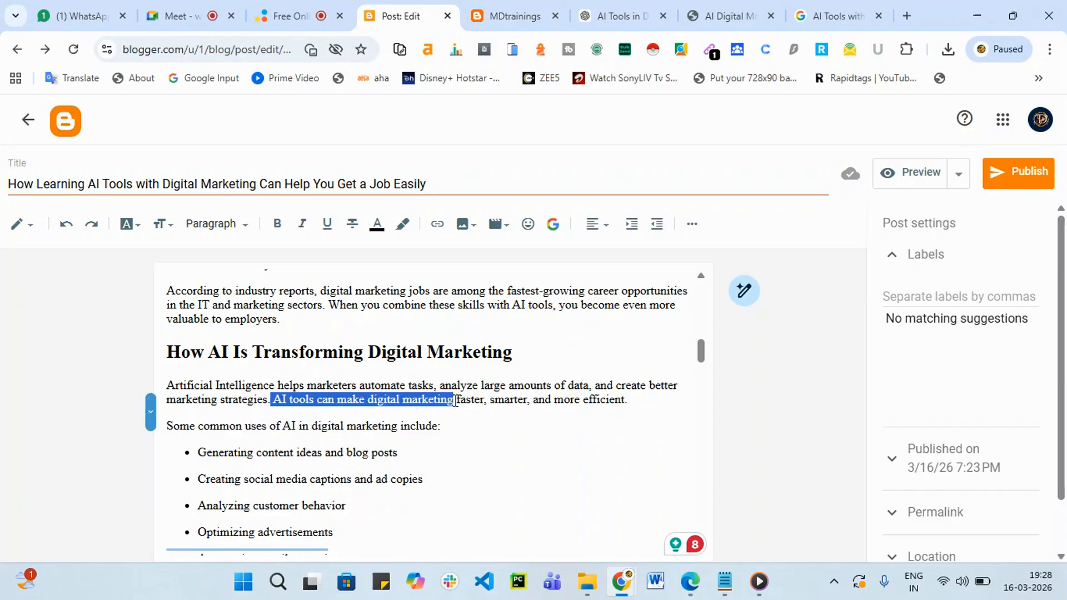
# Italicize the phrase "AI tools can make digital marketing" in the section How AI Is Transforming Digital Marketing.
pyautogui.click(302, 225)
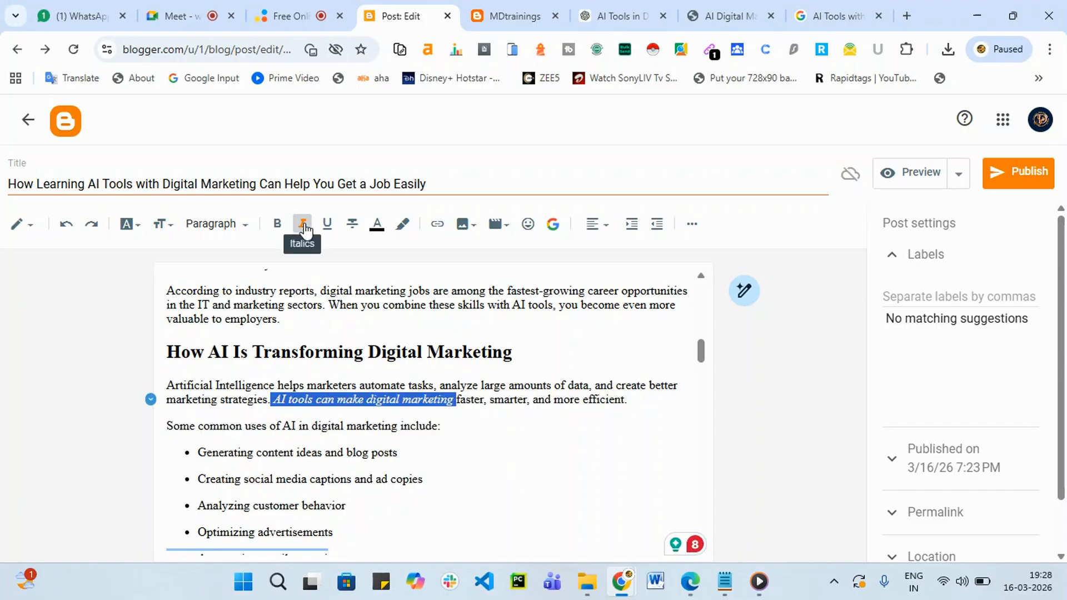
pyautogui.click(439, 386)
pyautogui.scroll(3, 439, 385)
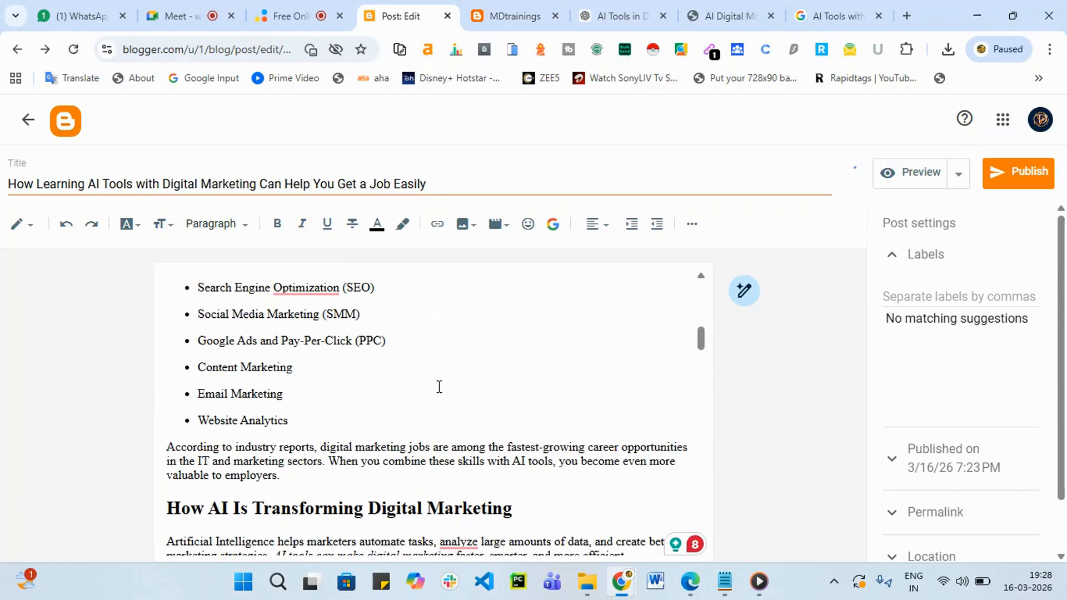
# Review the article's sections on AI skills, career roles and AI tools, and look at the available text sizes.
pyautogui.scroll(-10, 439, 387)
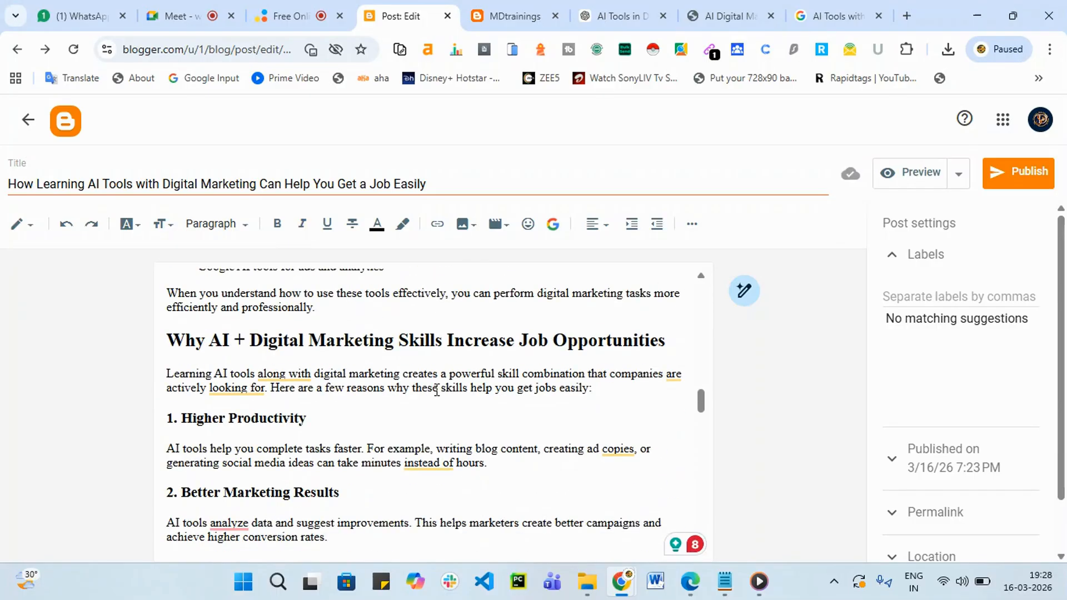
pyautogui.scroll(-1, 437, 391)
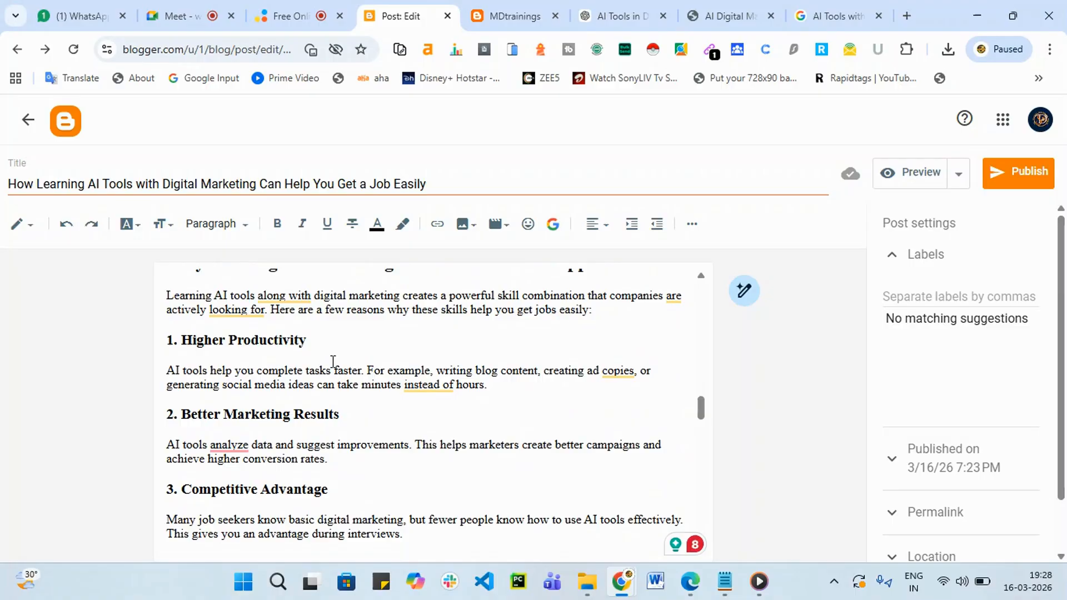
pyautogui.scroll(-1, 340, 361)
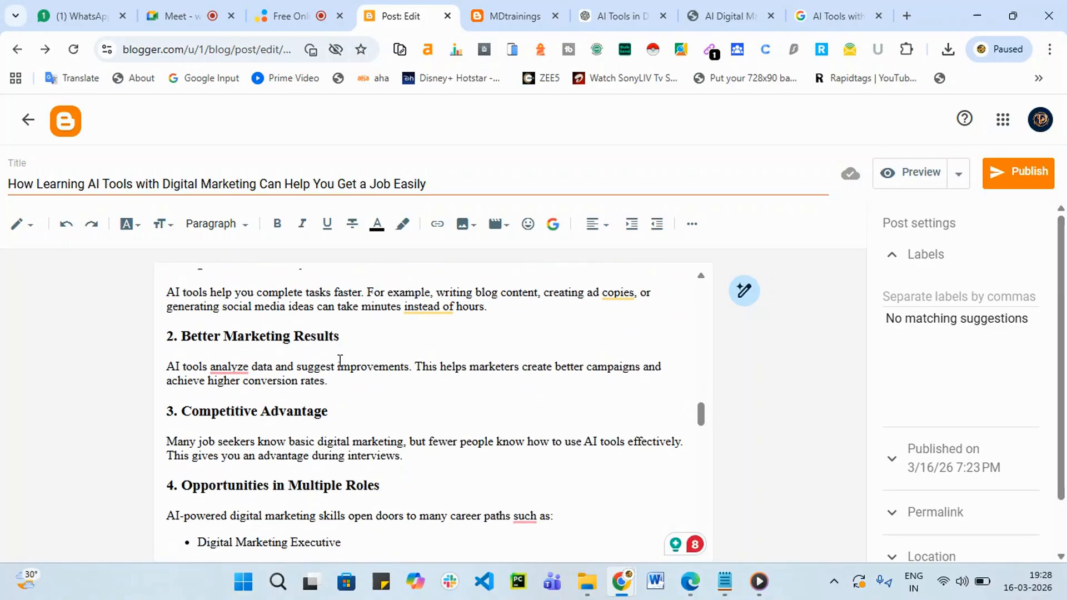
pyautogui.scroll(-4, 341, 360)
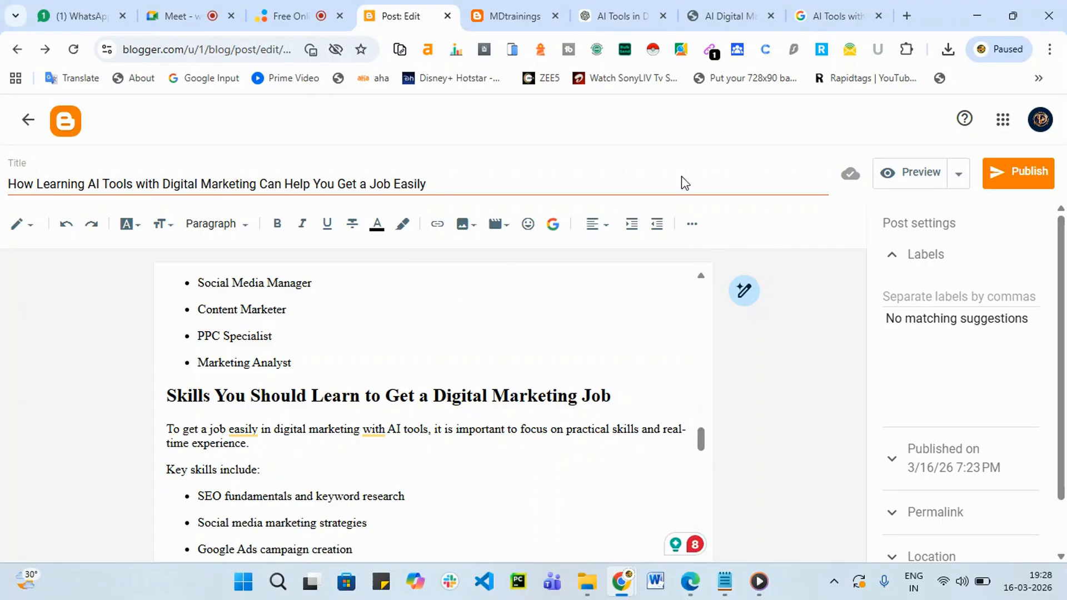
pyautogui.scroll(1, 263, 284)
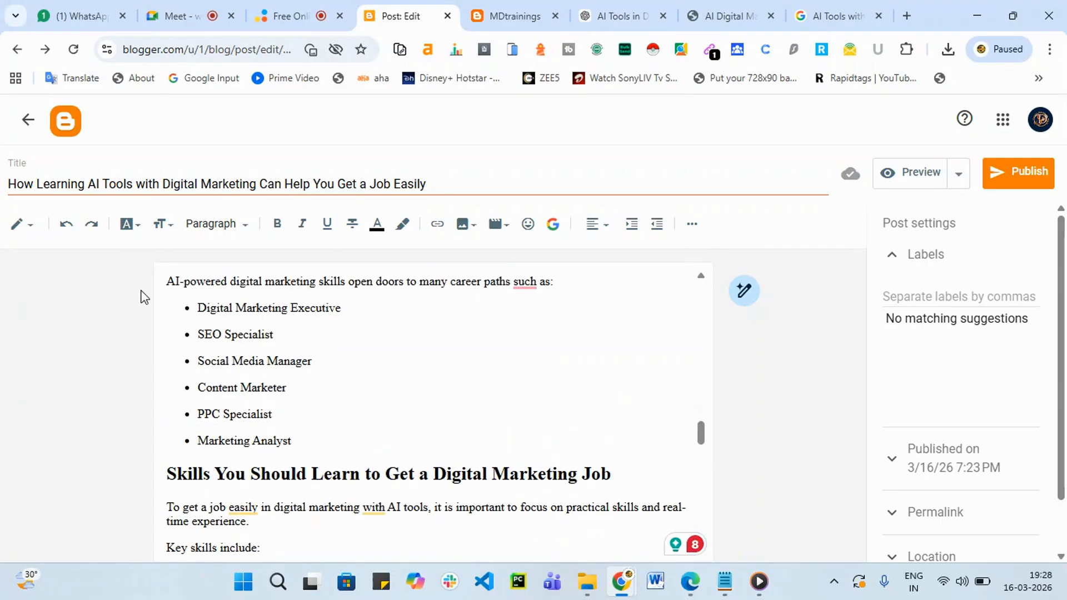
pyautogui.click(166, 225)
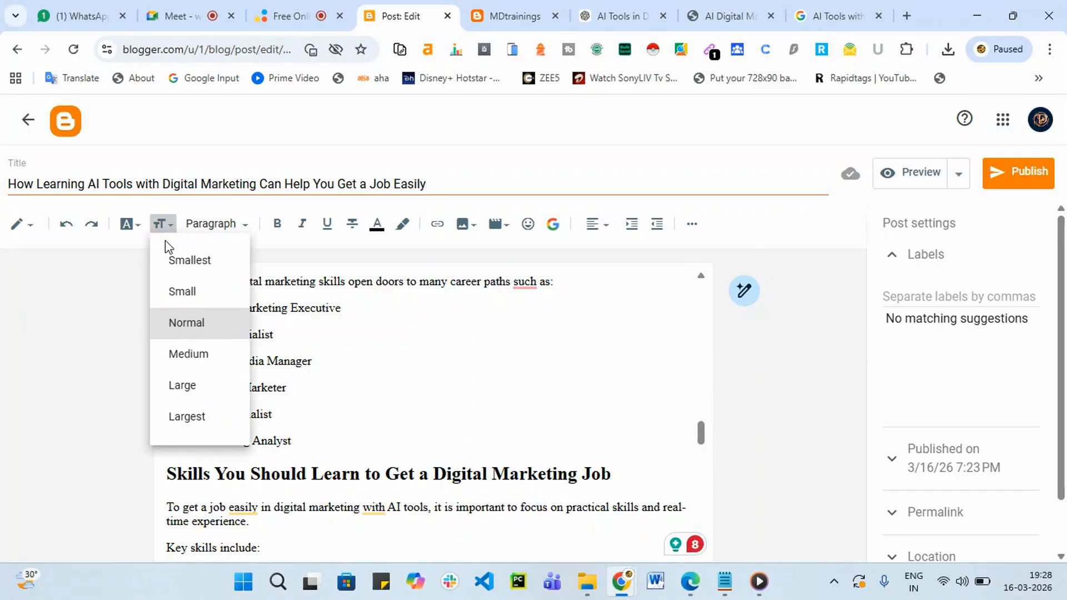
pyautogui.scroll(5, 442, 436)
pyautogui.scroll(5, 443, 436)
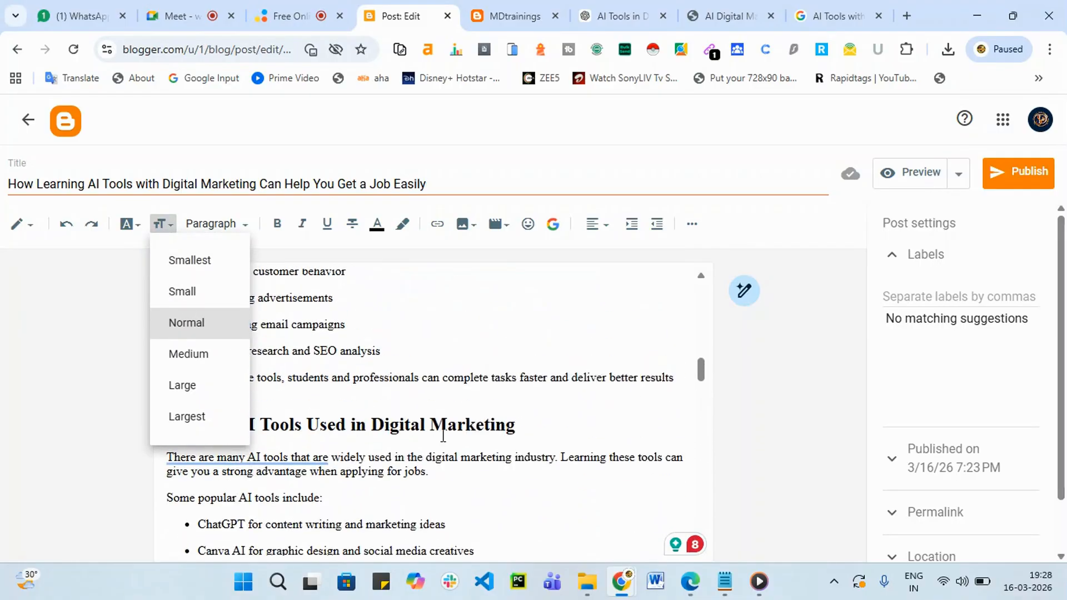
pyautogui.click(465, 418)
pyautogui.scroll(10, 445, 422)
pyautogui.scroll(4, 368, 426)
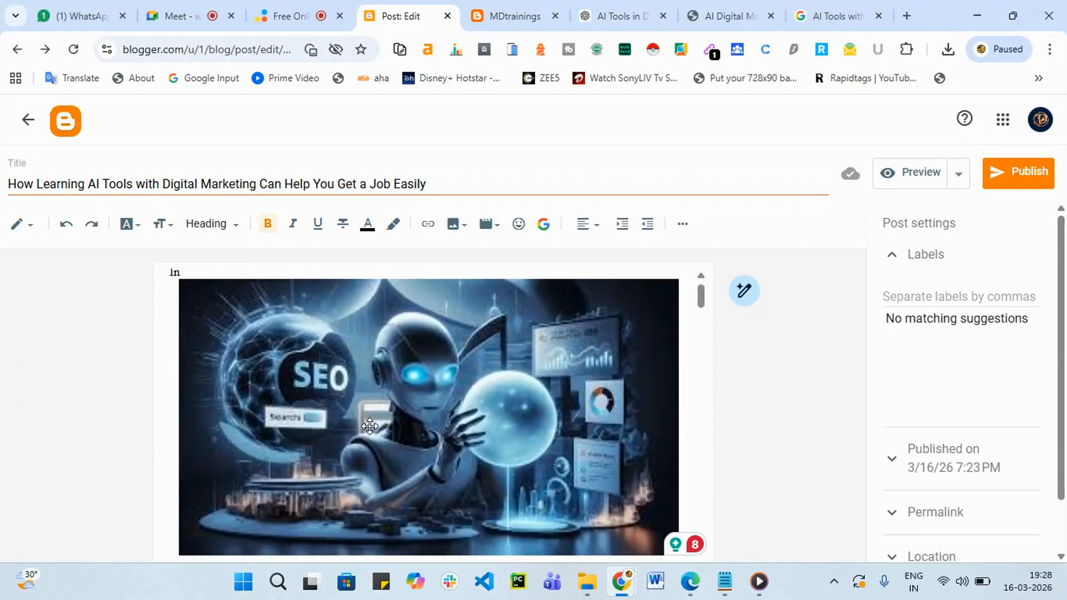
# Try the Largest text size on the "Search Engine Optimization (SEO)" list item, and undo the change.
pyautogui.scroll(-9, 374, 421)
pyautogui.scroll(3, 278, 403)
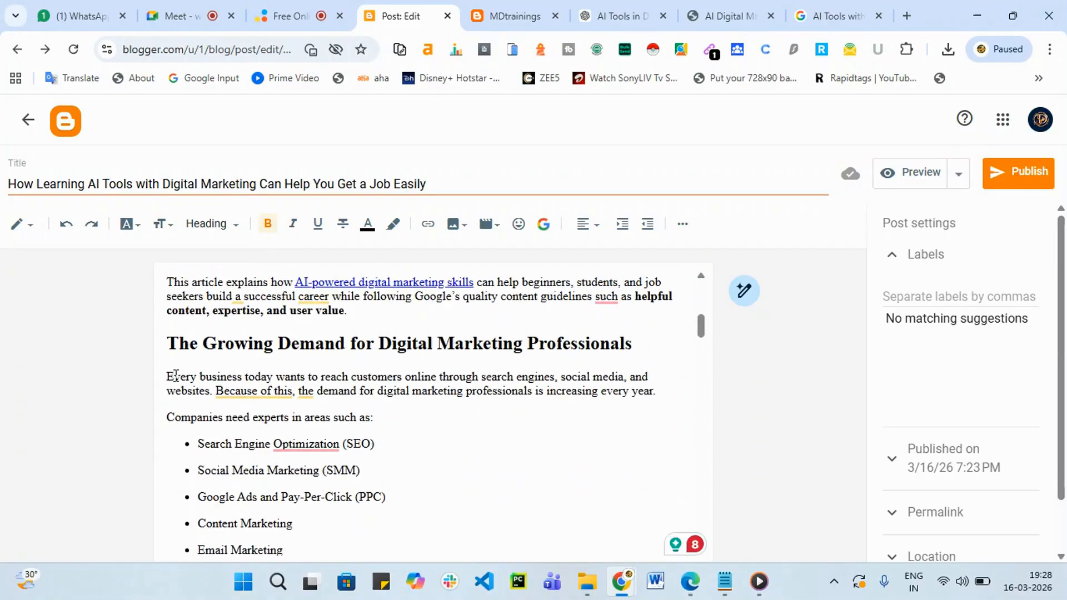
pyautogui.moveTo(201, 439); pyautogui.dragTo(374, 451)
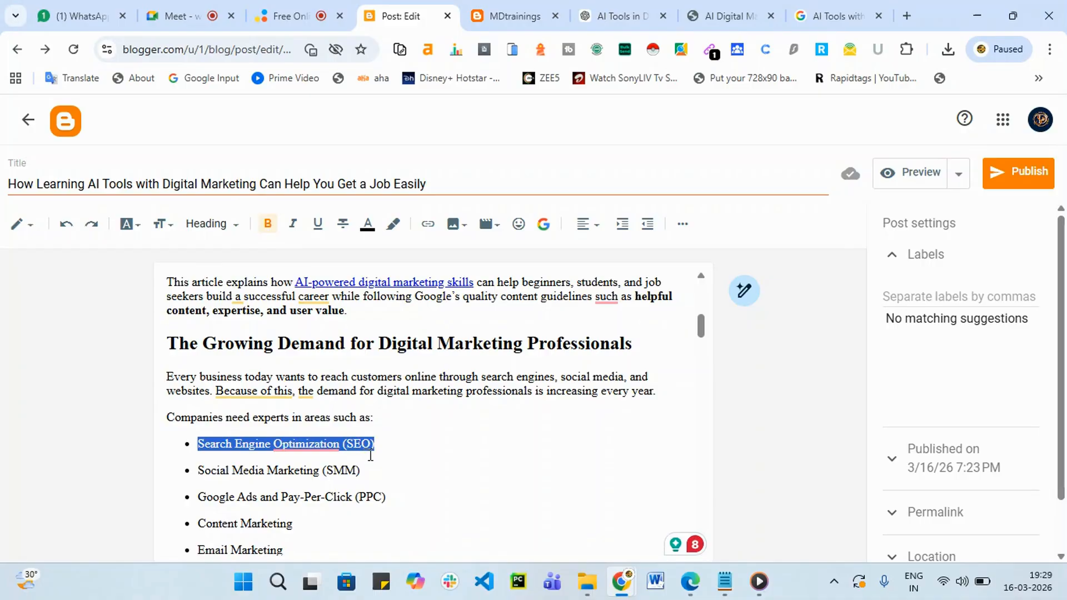
pyautogui.click(164, 225)
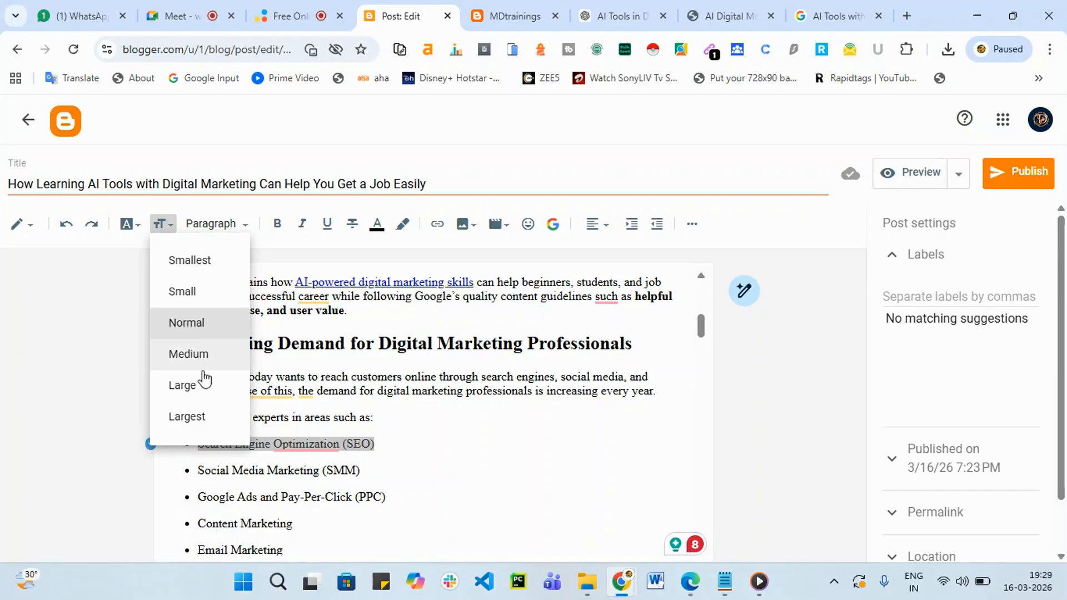
pyautogui.click(186, 416)
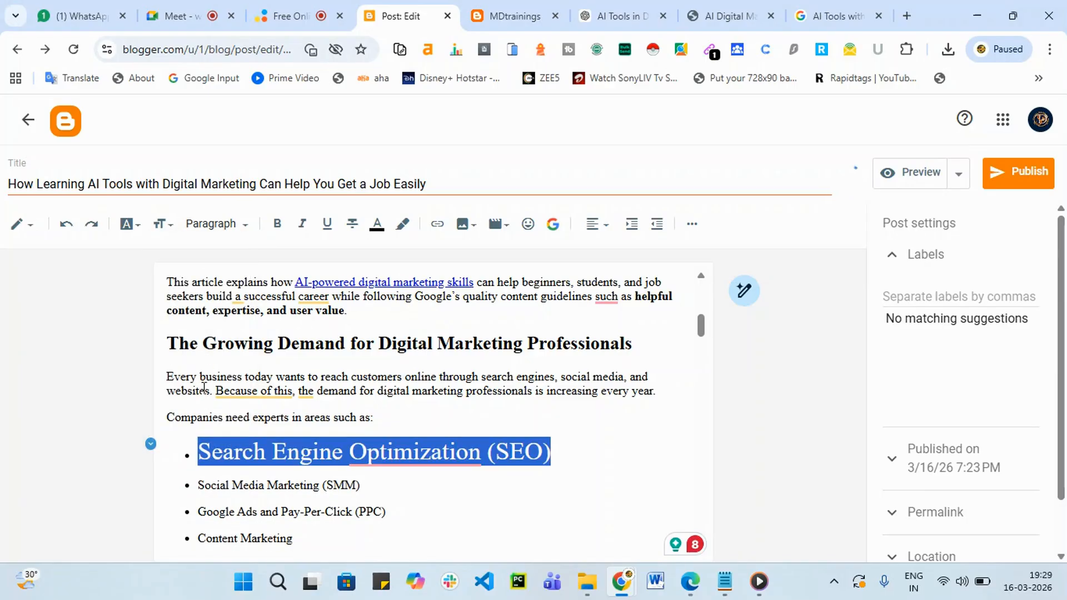
pyautogui.hotkey('ctrl', 'z')
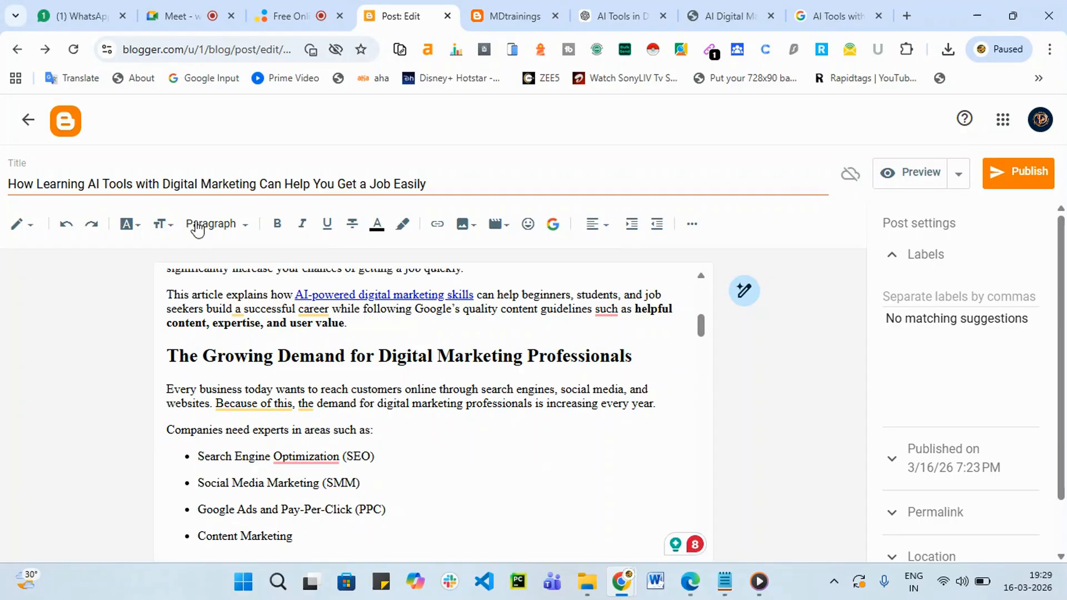
# Examine the text size and paragraph style options, including those for the heading "The Growing Demand for Digital Marketing Professionals".
pyautogui.click(162, 225)
pyautogui.click(157, 336)
pyautogui.click(241, 228)
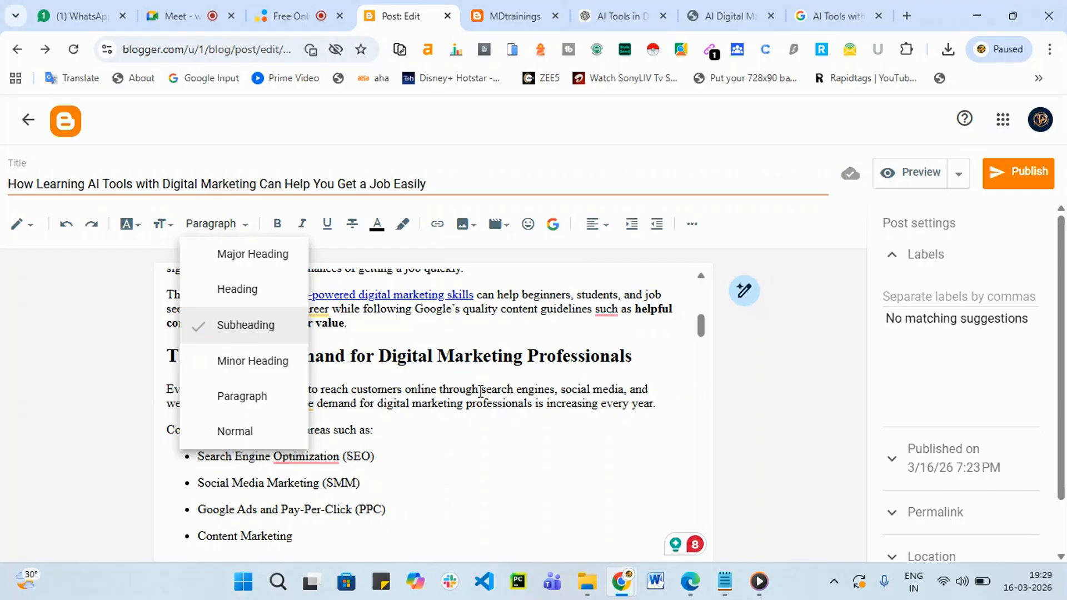
pyautogui.scroll(2, 485, 383)
pyautogui.scroll(4, 332, 339)
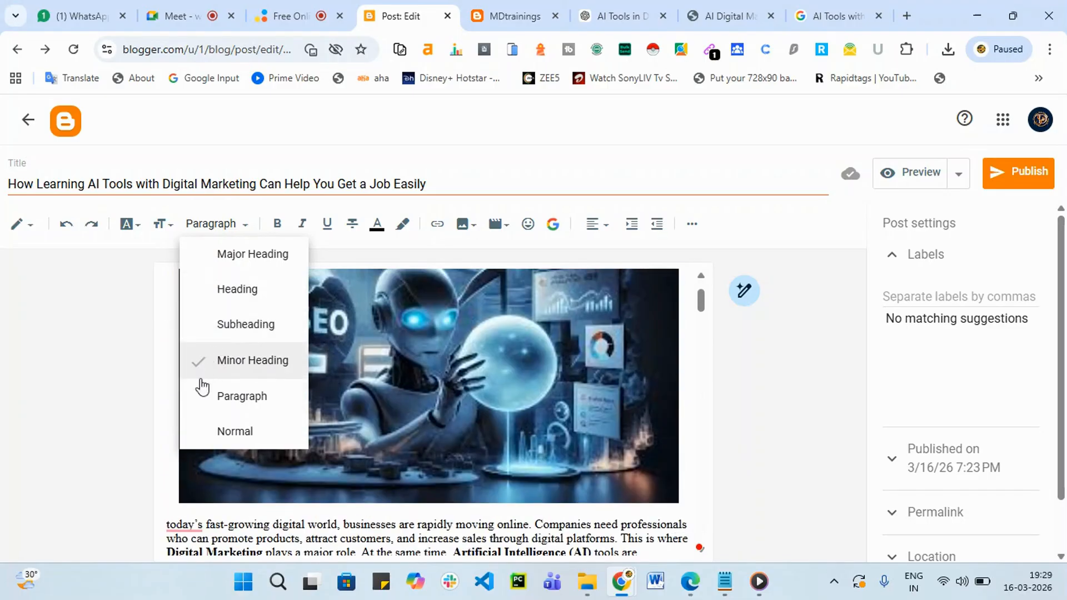
pyautogui.scroll(-3, 165, 448)
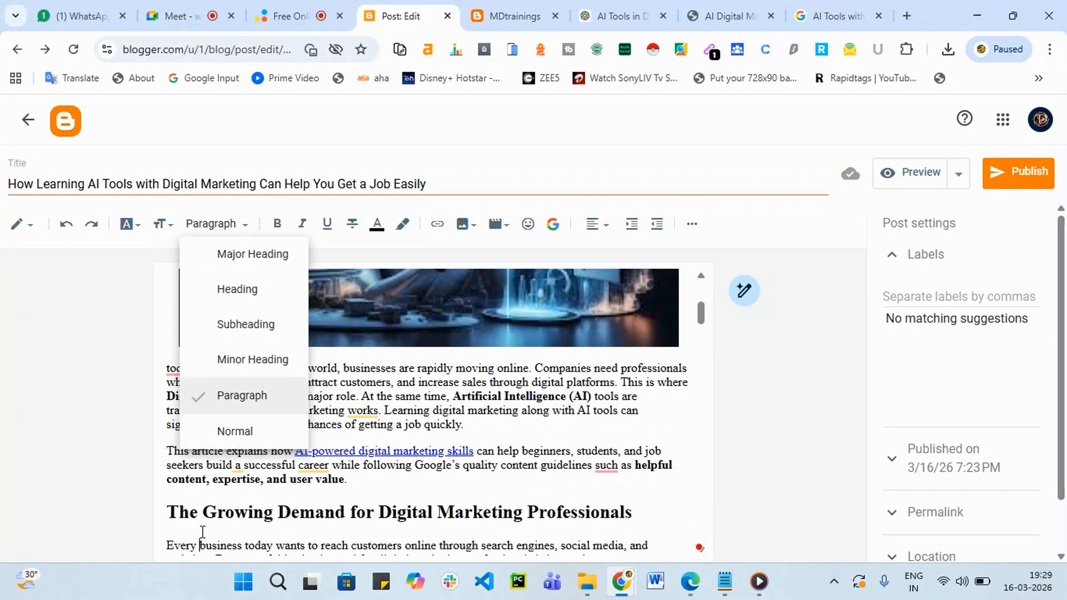
pyautogui.click(200, 545)
pyautogui.moveTo(172, 510); pyautogui.dragTo(638, 510)
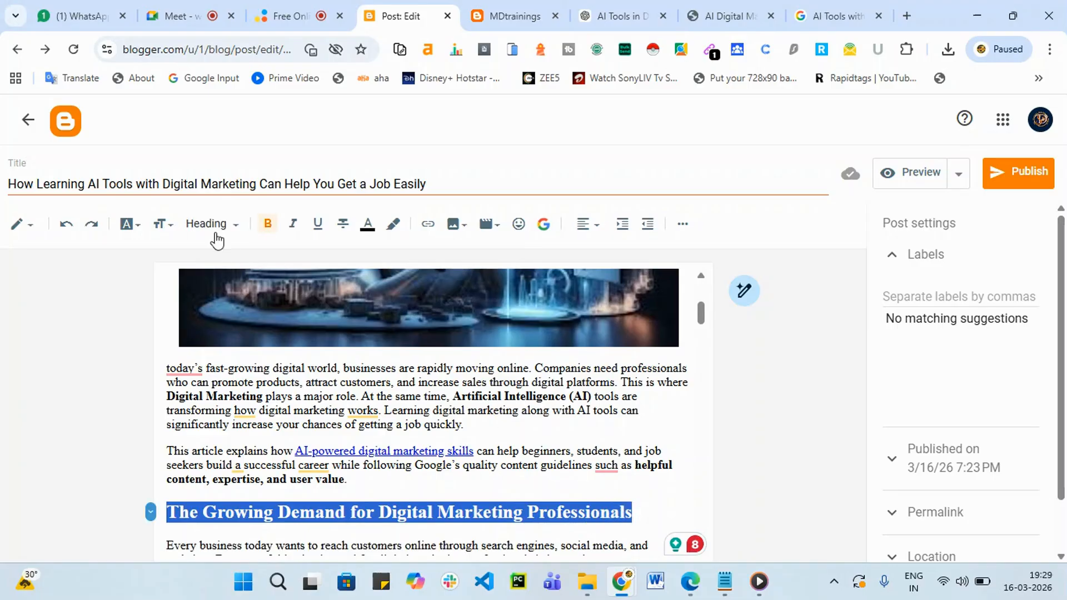
pyautogui.click(234, 225)
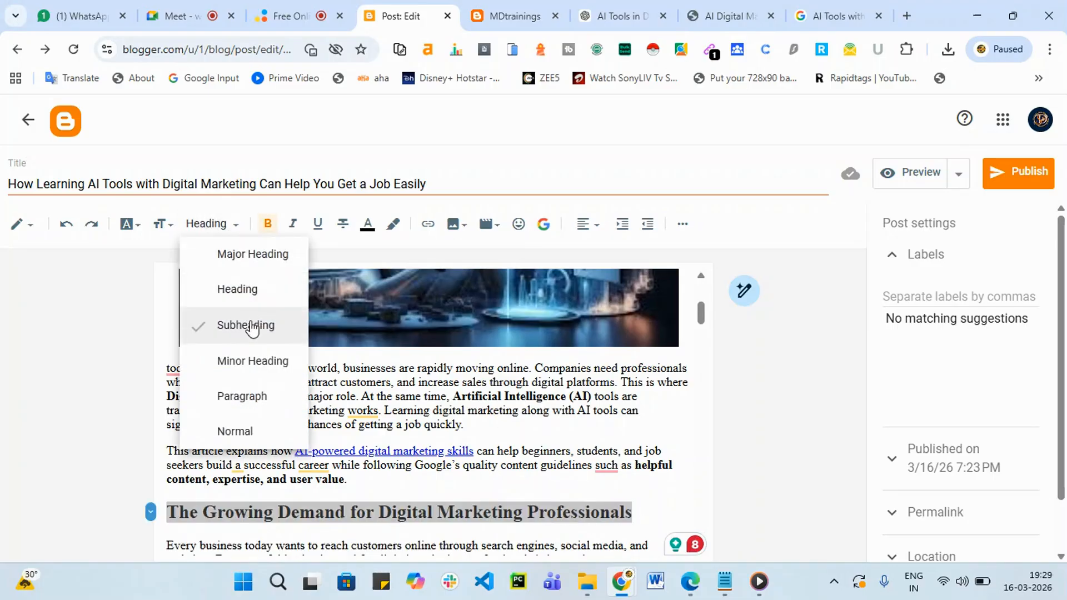
pyautogui.click(448, 486)
# Apply the Subheading style to the heading "How AI Is Transforming Digital Marketing".
pyautogui.scroll(-10, 458, 477)
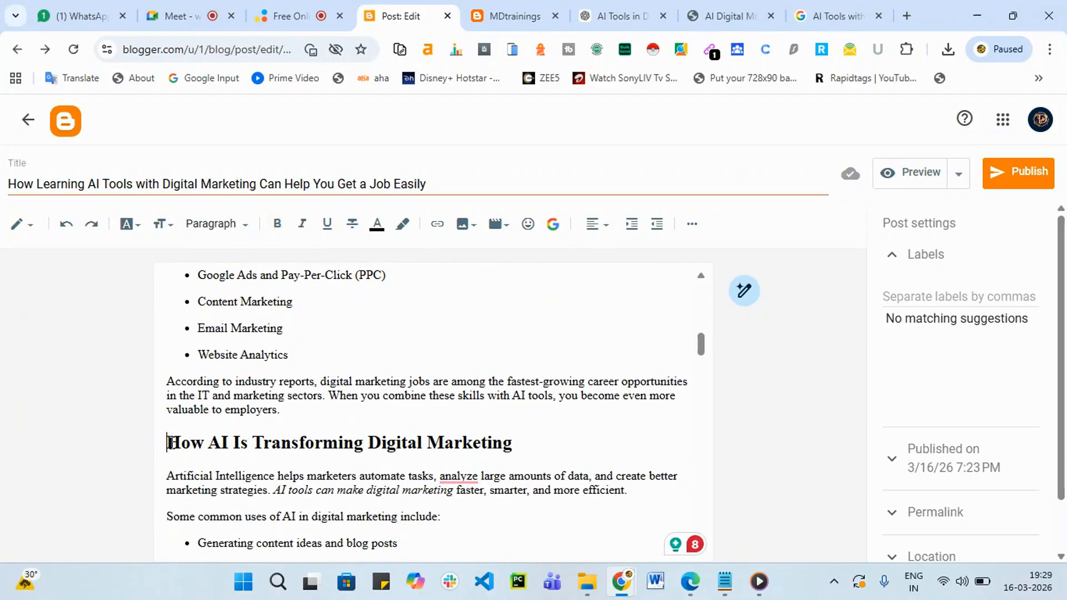
pyautogui.moveTo(166, 442); pyautogui.dragTo(515, 450)
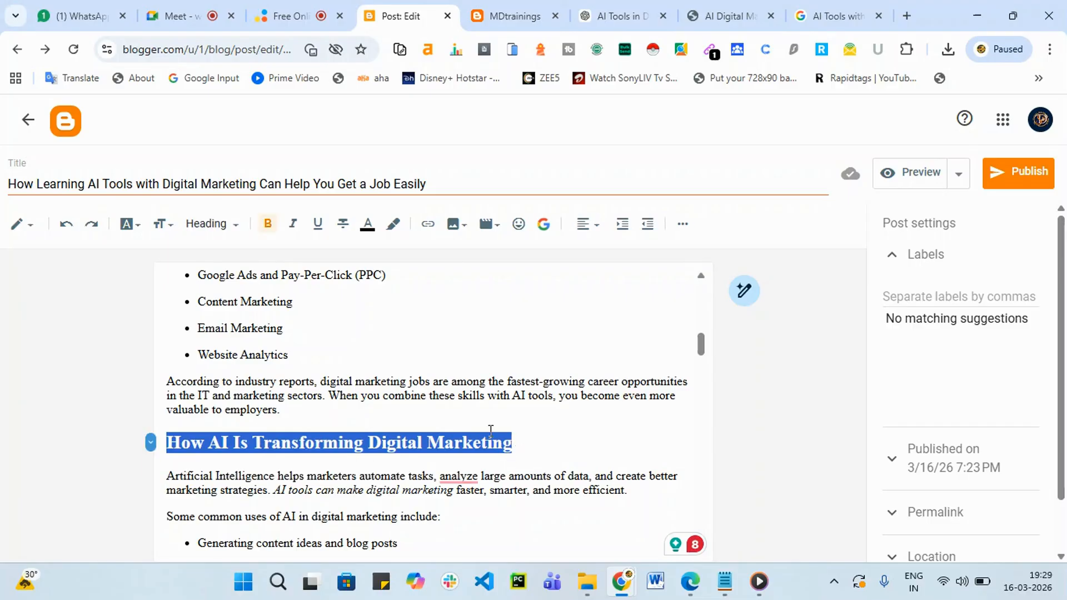
pyautogui.click(236, 237)
pyautogui.click(245, 325)
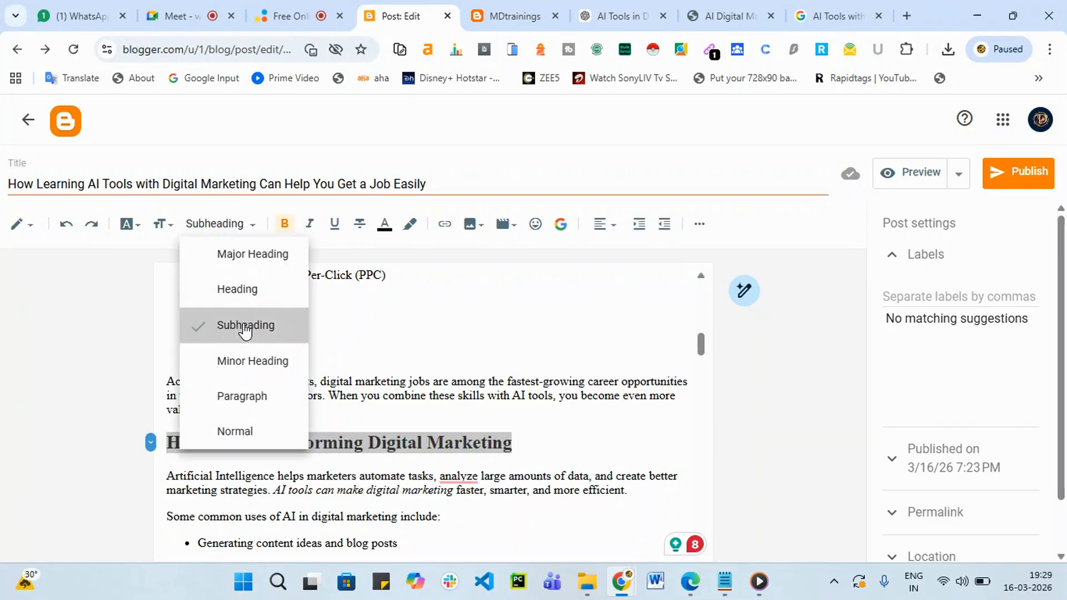
pyautogui.click(411, 416)
# Look through the article's following sections, the available fonts and the options for inserting a video.
pyautogui.scroll(-4, 416, 414)
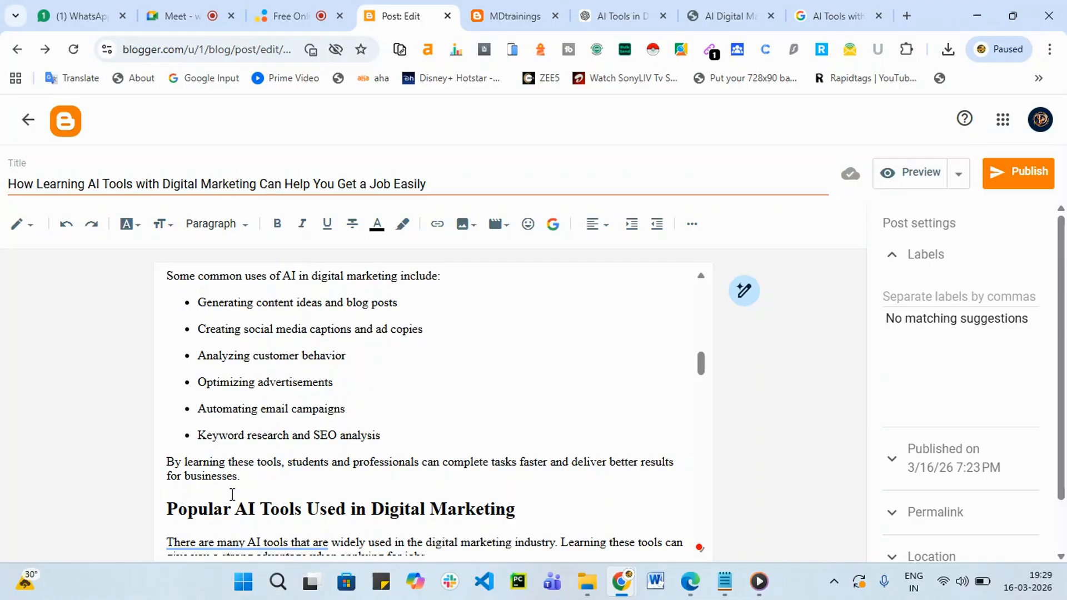
pyautogui.moveTo(176, 502); pyautogui.dragTo(454, 503)
pyautogui.click(328, 394)
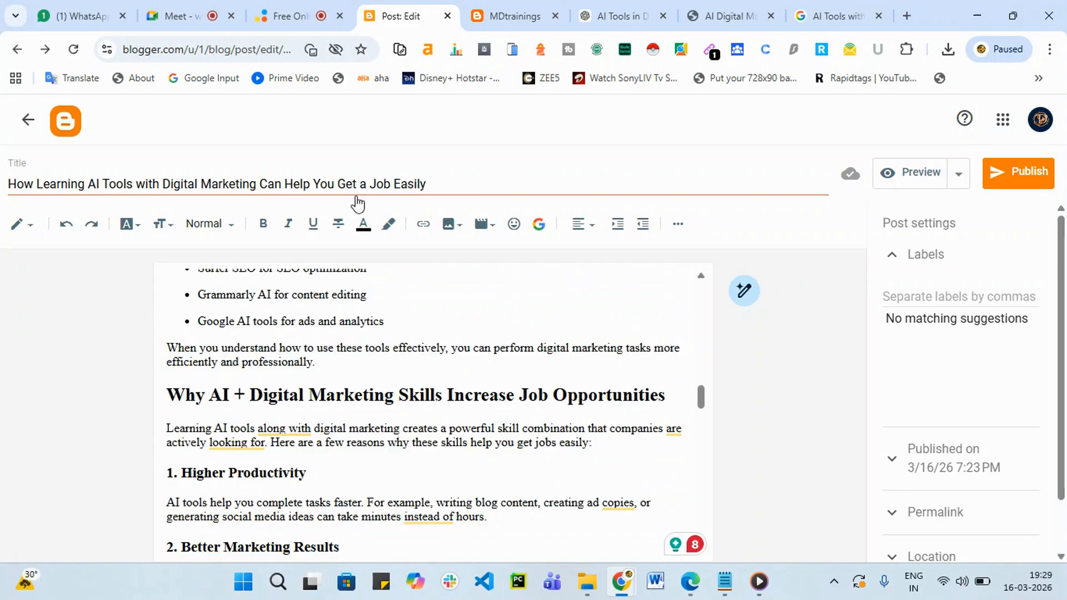
pyautogui.click(141, 223)
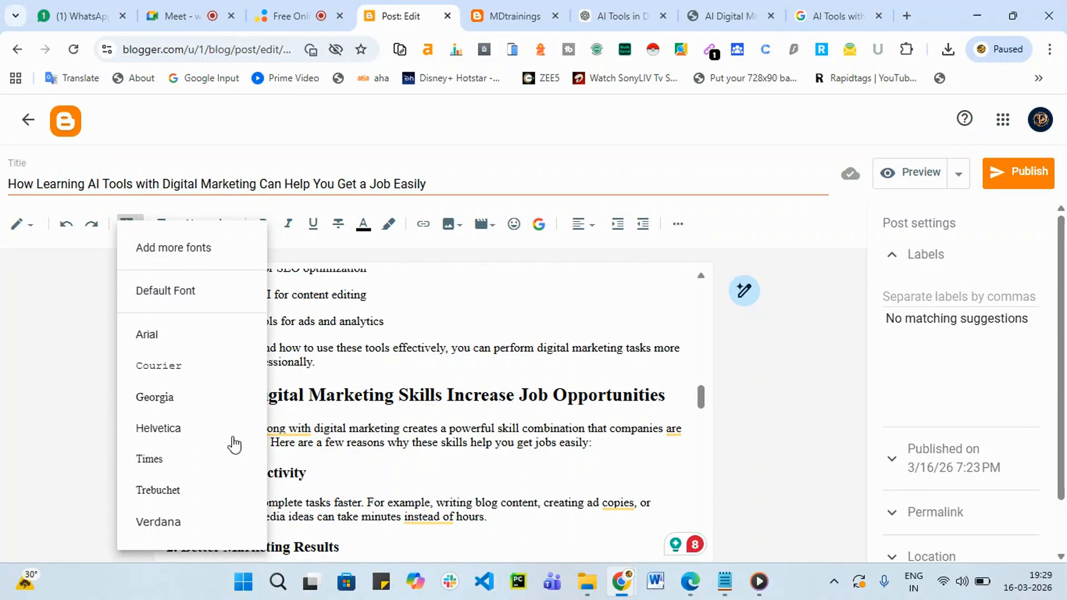
pyautogui.click(458, 332)
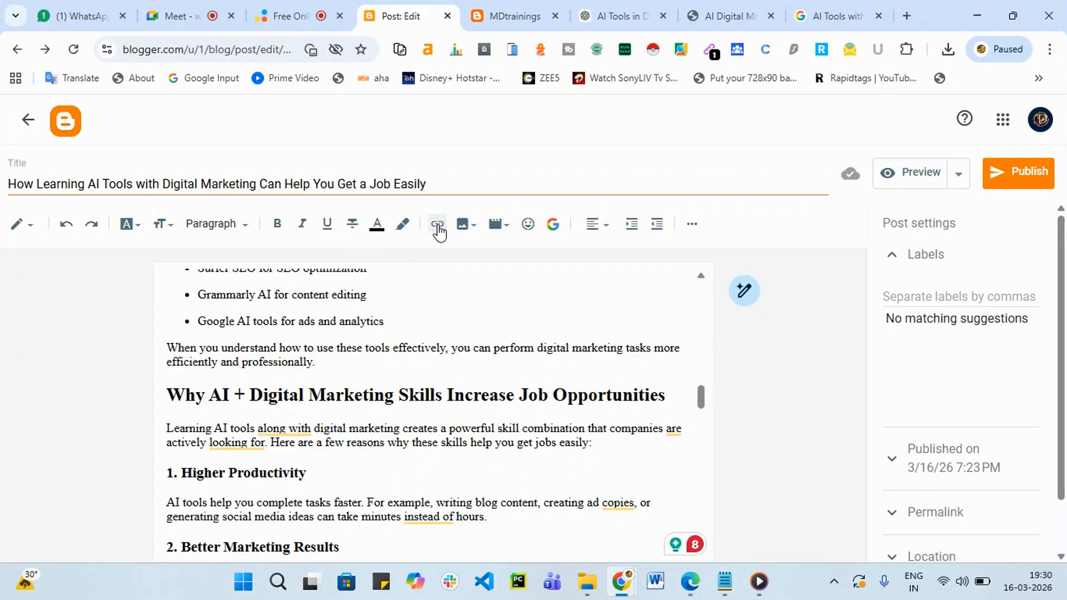
pyautogui.click(510, 226)
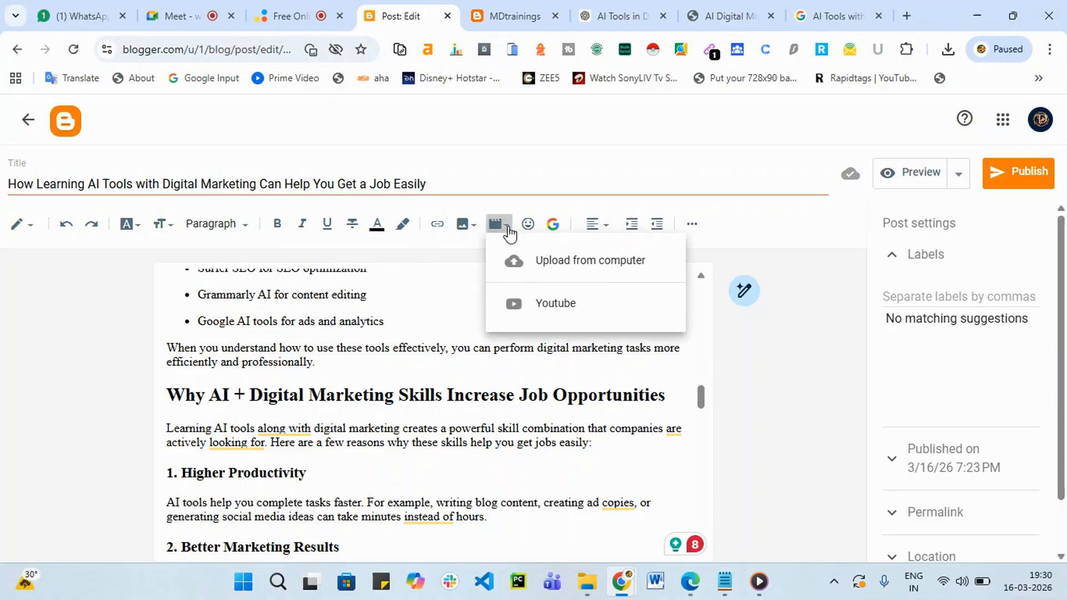
pyautogui.click(481, 273)
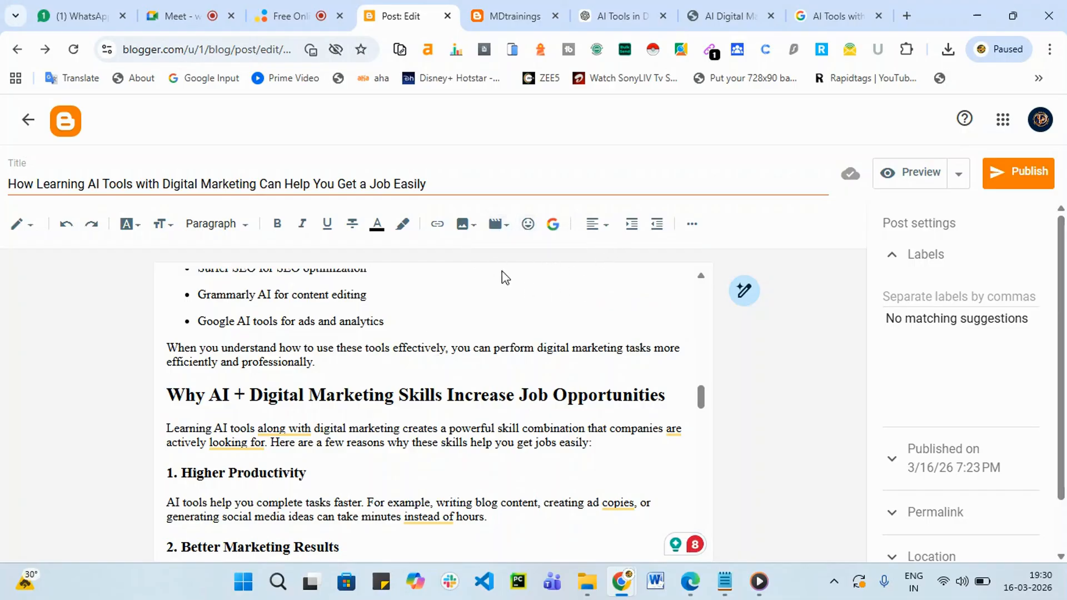
# Try center alignment and right alignment on the text of the entire post.
pyautogui.hotkey('ctrl', 'a')
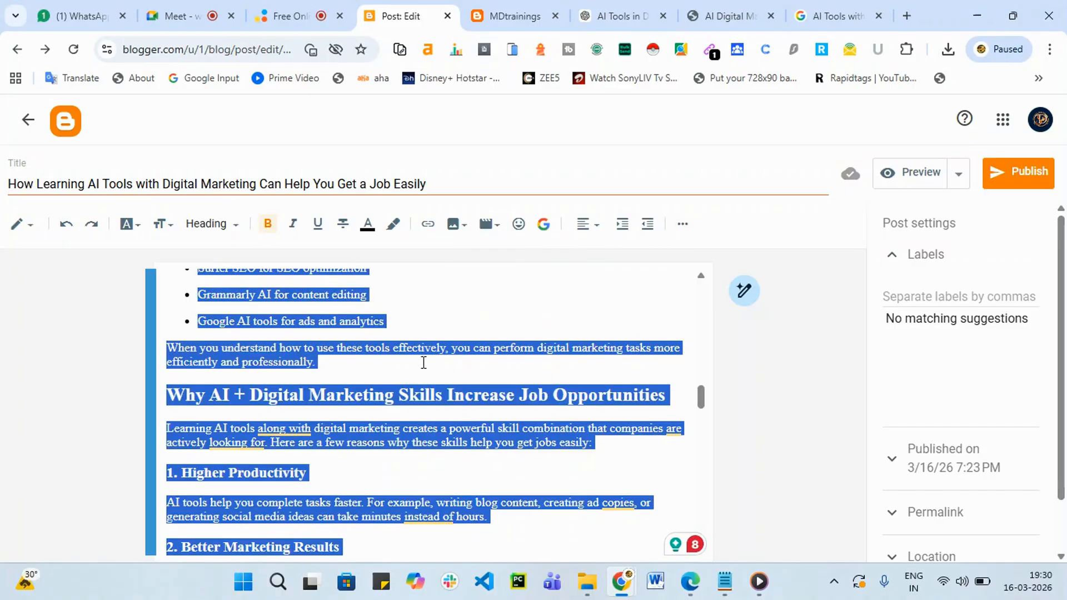
pyautogui.click(584, 227)
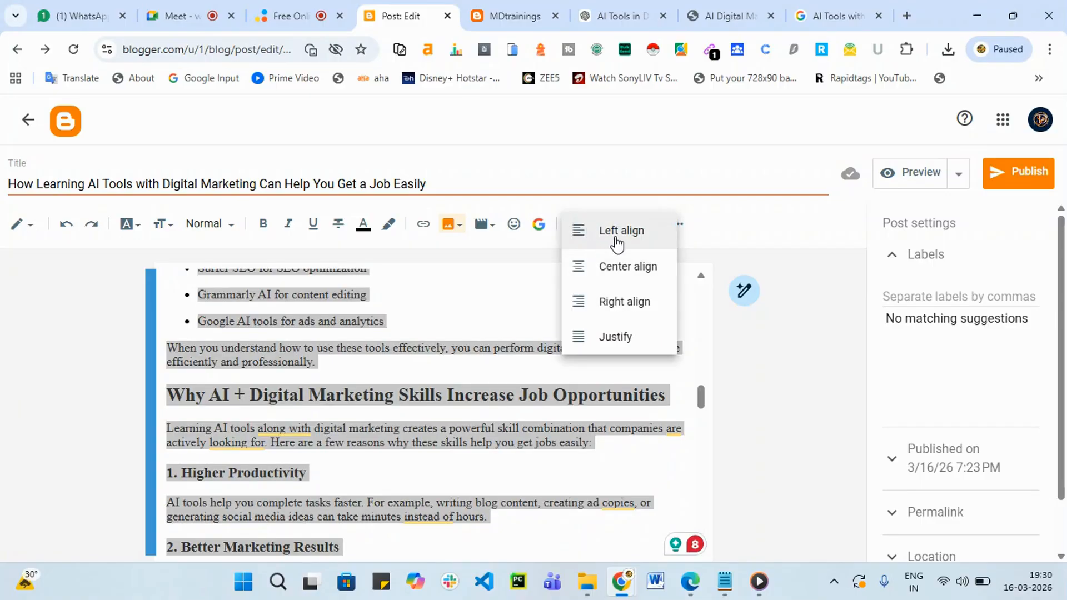
pyautogui.click(647, 277)
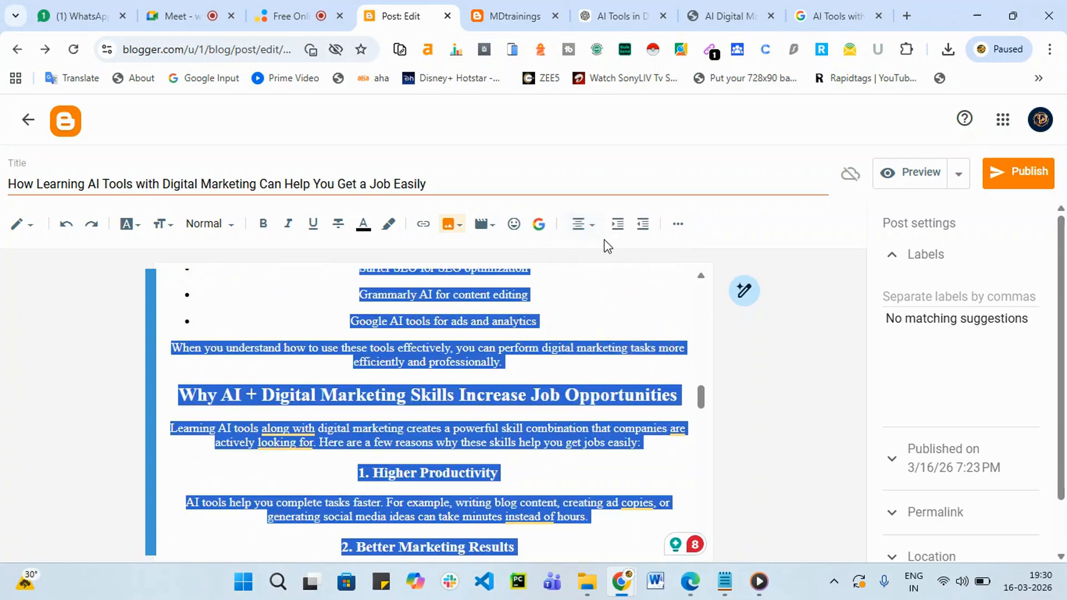
pyautogui.click(590, 229)
pyautogui.click(638, 274)
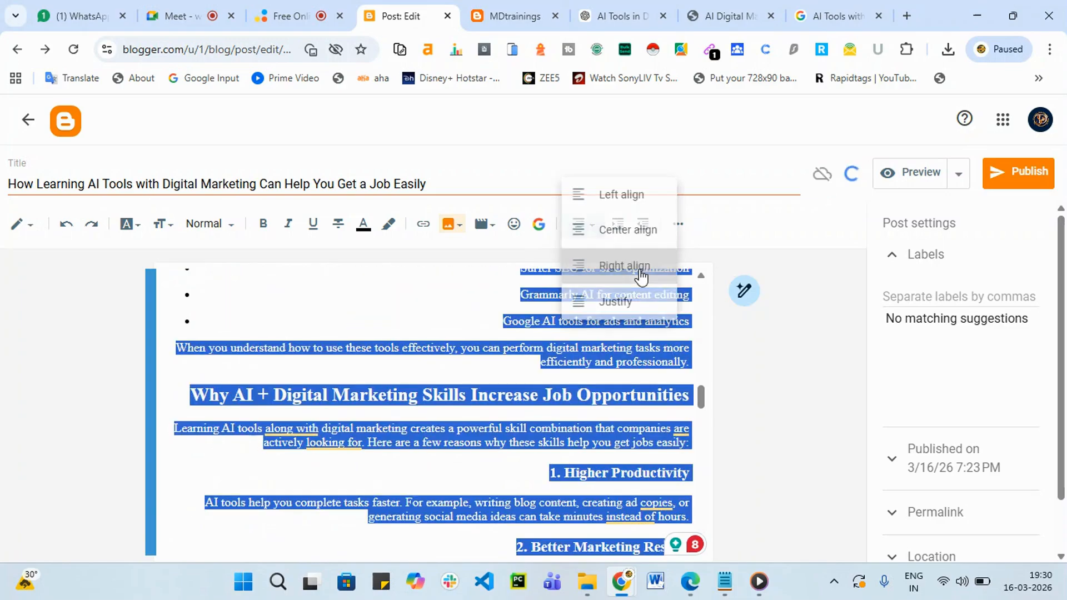
# Justify the text of the entire post and clear the selection.
pyautogui.click(591, 229)
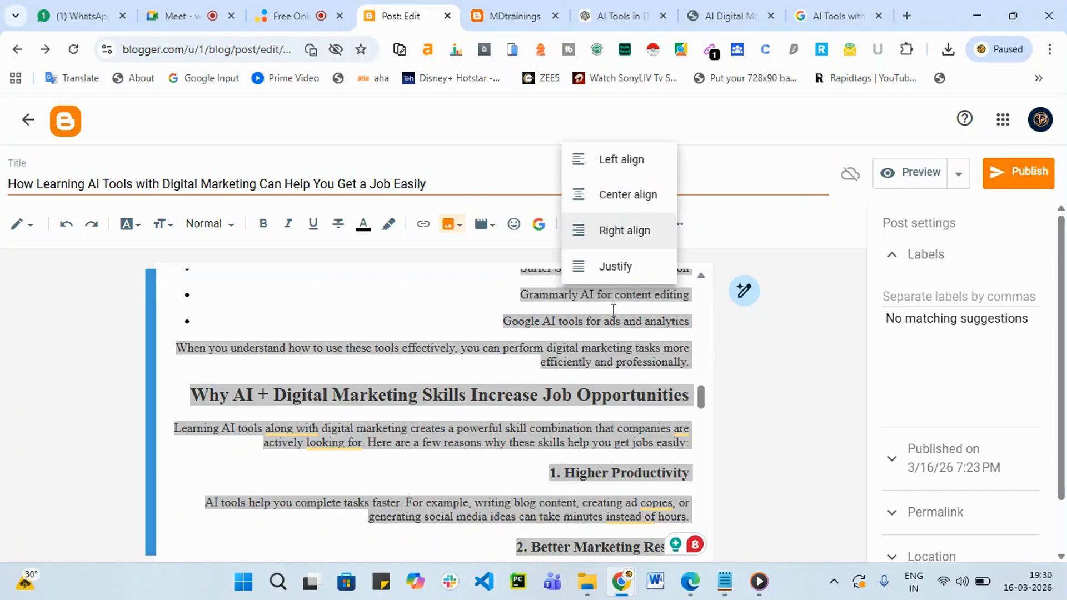
pyautogui.click(618, 265)
pyautogui.scroll(4, 516, 345)
pyautogui.click(503, 397)
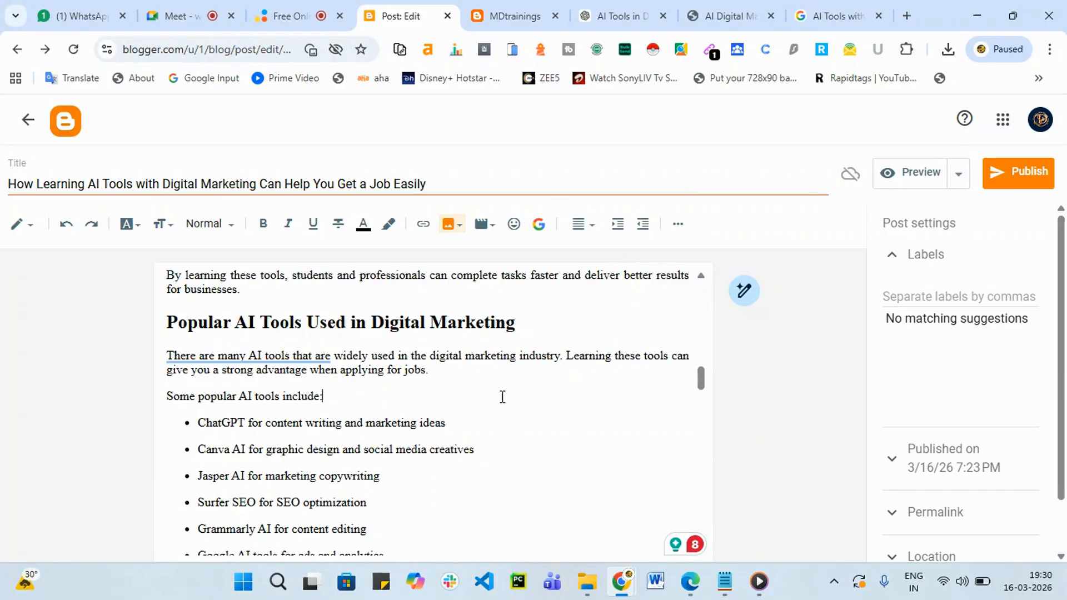
# Set the post's input language to Telugu from the list of transliteration languages.
pyautogui.scroll(10, 503, 397)
pyautogui.scroll(2, 502, 398)
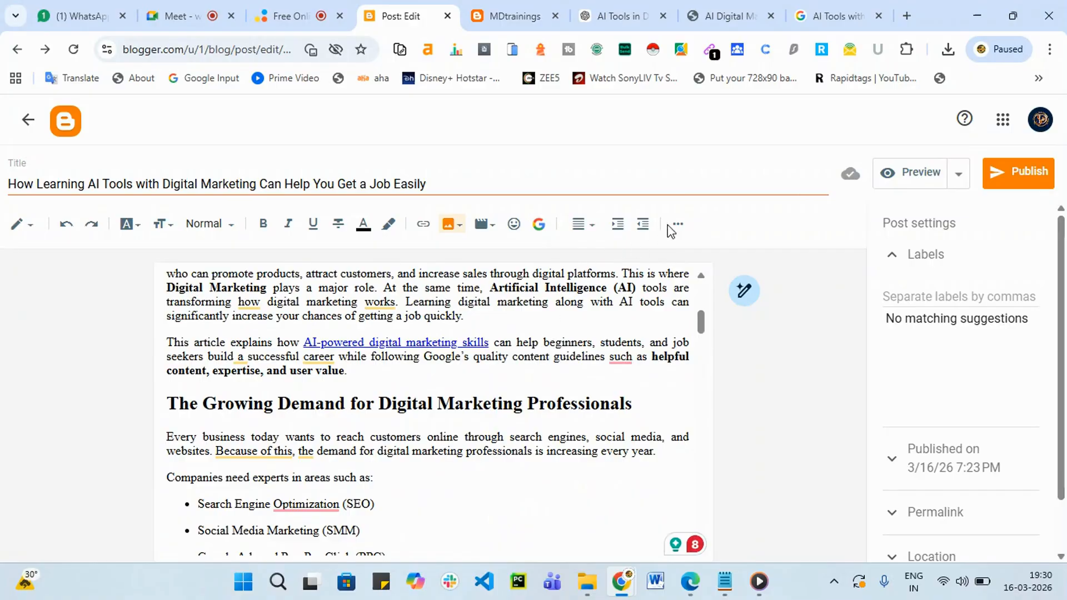
pyautogui.click(681, 228)
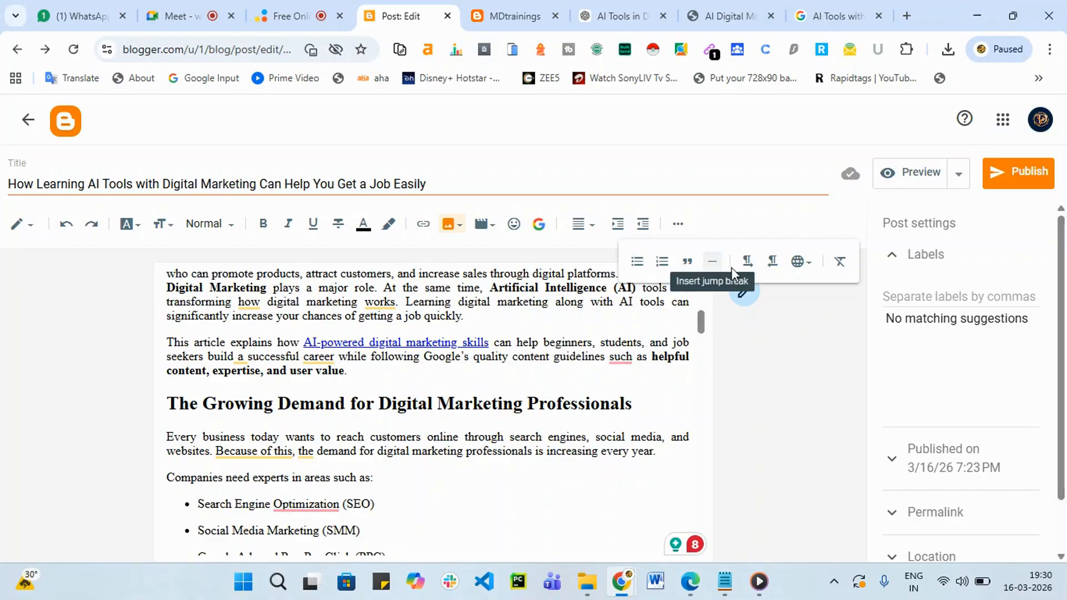
pyautogui.click(808, 262)
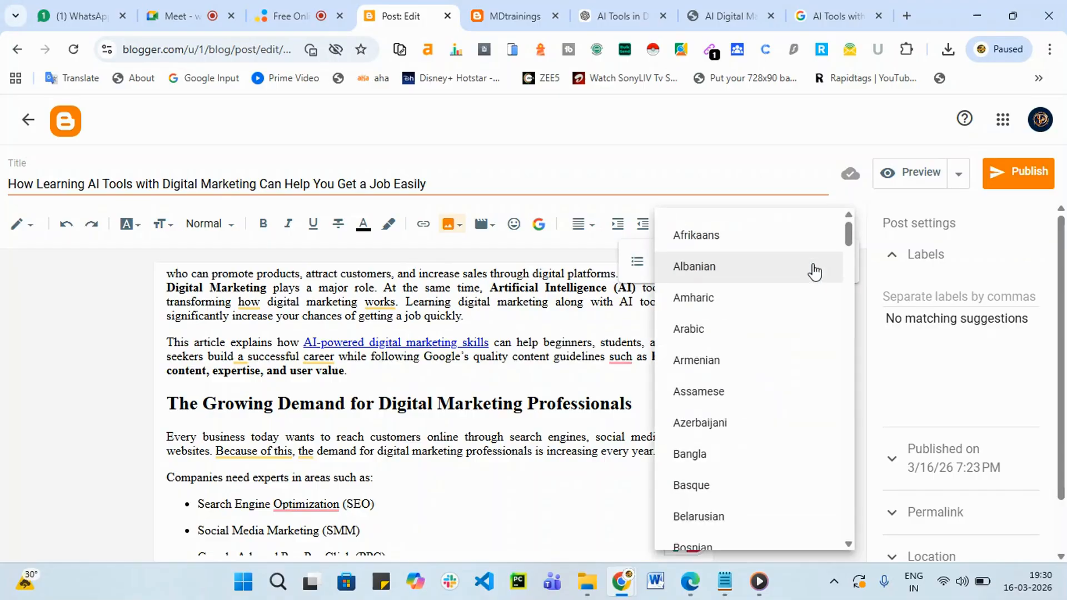
pyautogui.scroll(-20, 795, 333)
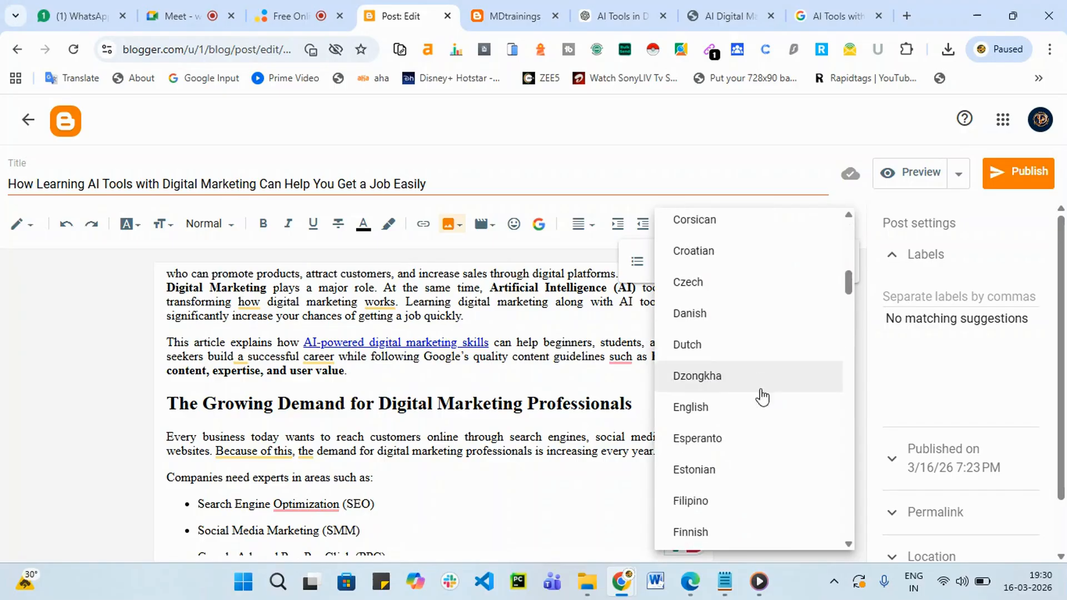
pyautogui.scroll(-20, 769, 431)
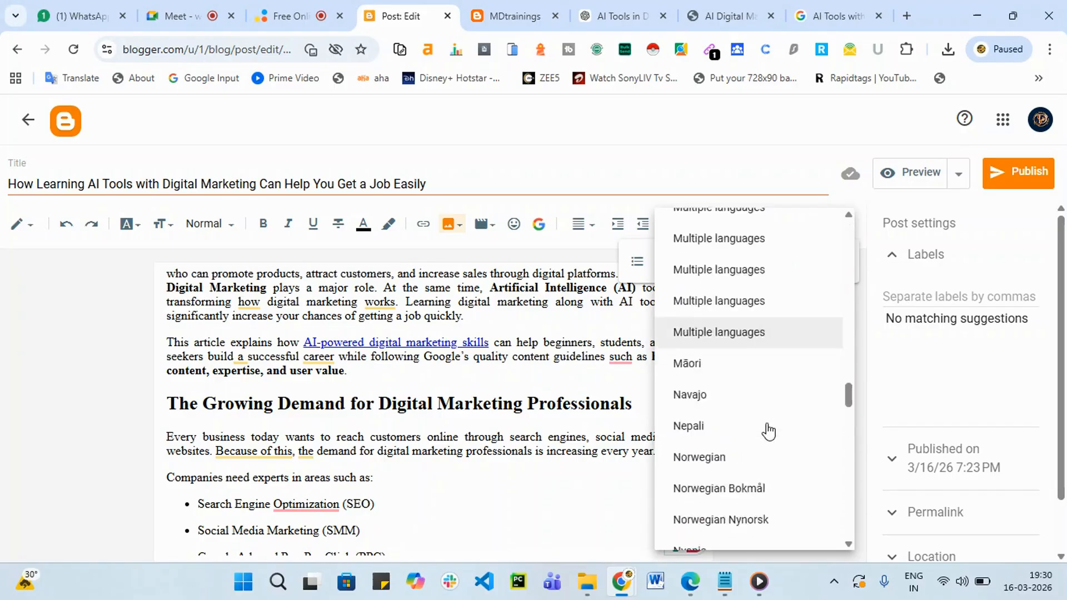
pyautogui.scroll(-15, 768, 430)
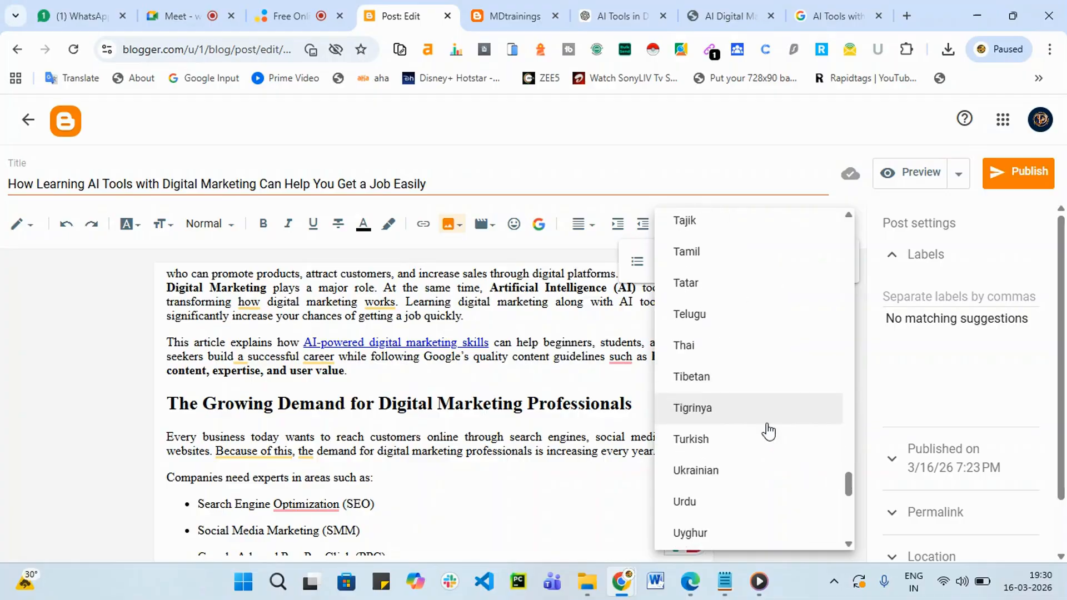
pyautogui.scroll(2, 746, 408)
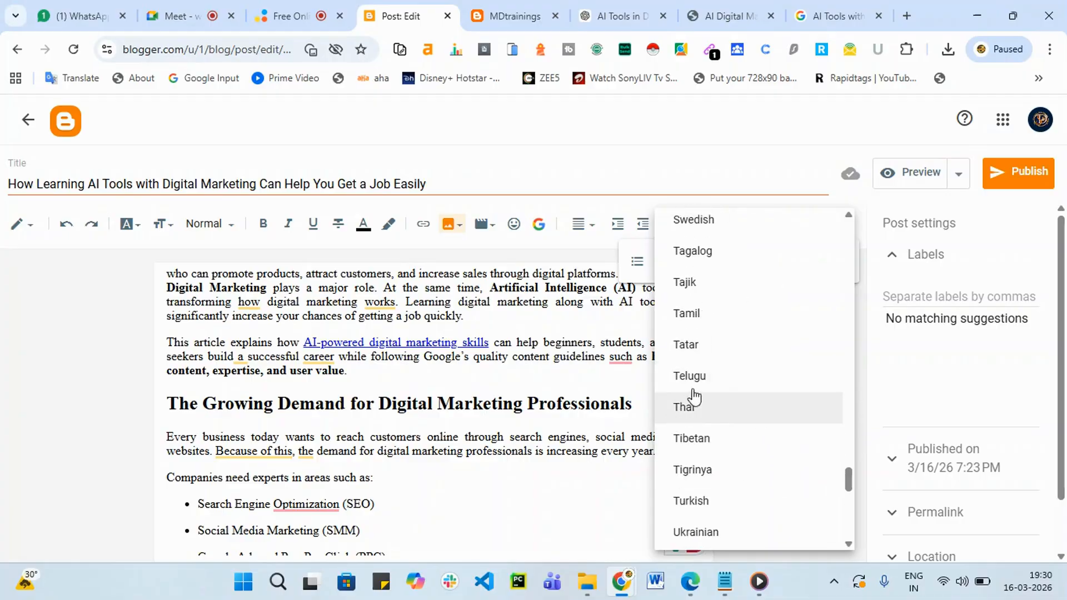
pyautogui.click(713, 376)
# Try Telugu transliteration on a new line after the conclusion by entering "ha" and choosing the suggestion హ.
pyautogui.scroll(-20, 564, 441)
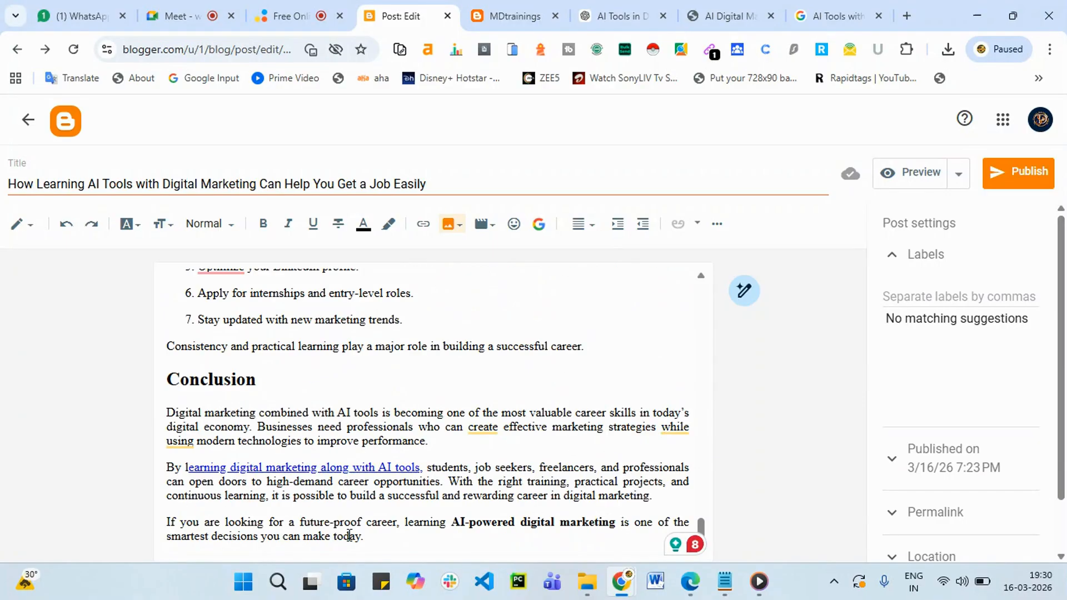
pyautogui.click(381, 536)
pyautogui.press('Return')
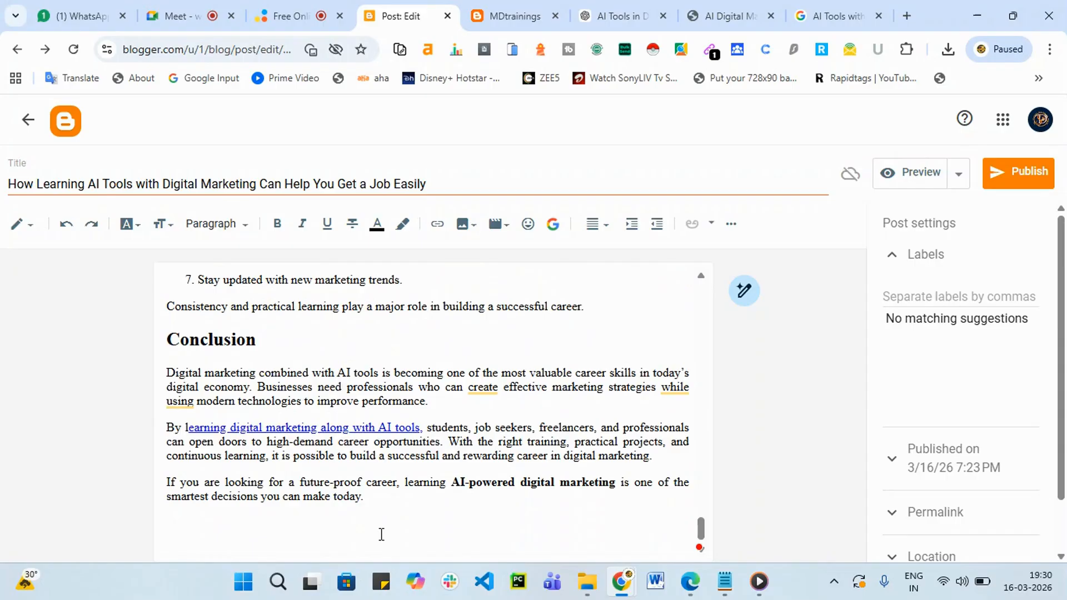
pyautogui.write('h')
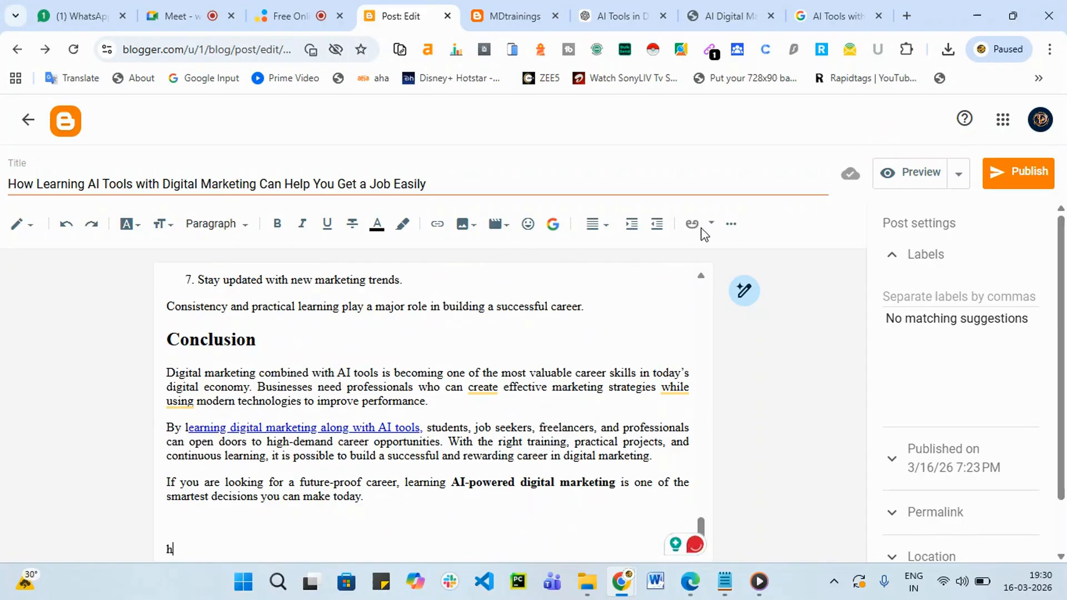
pyautogui.click(200, 549)
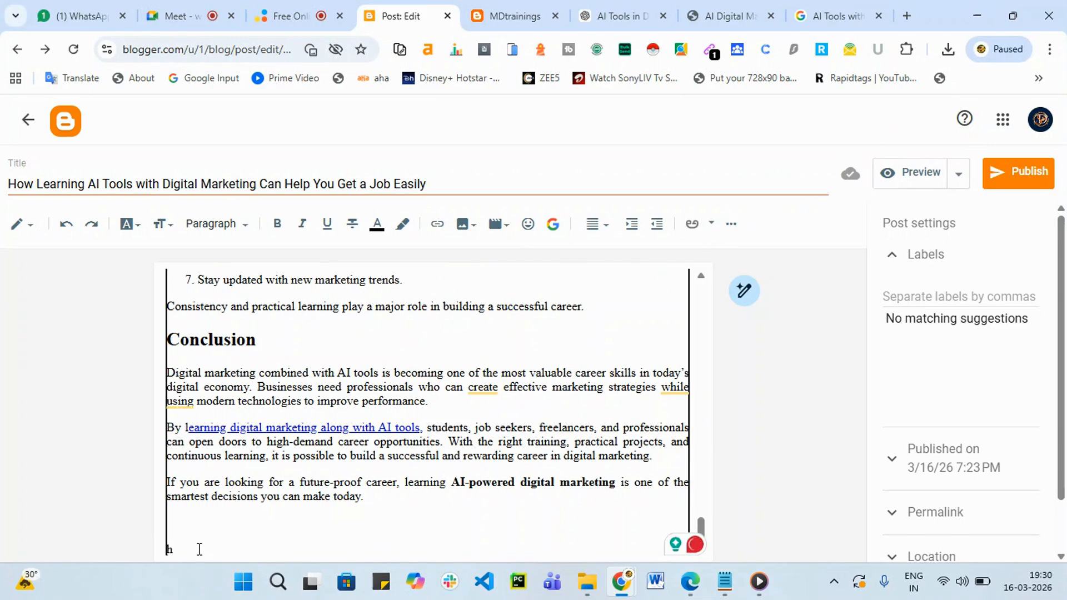
pyautogui.press('BackSpace')
pyautogui.write('ha')
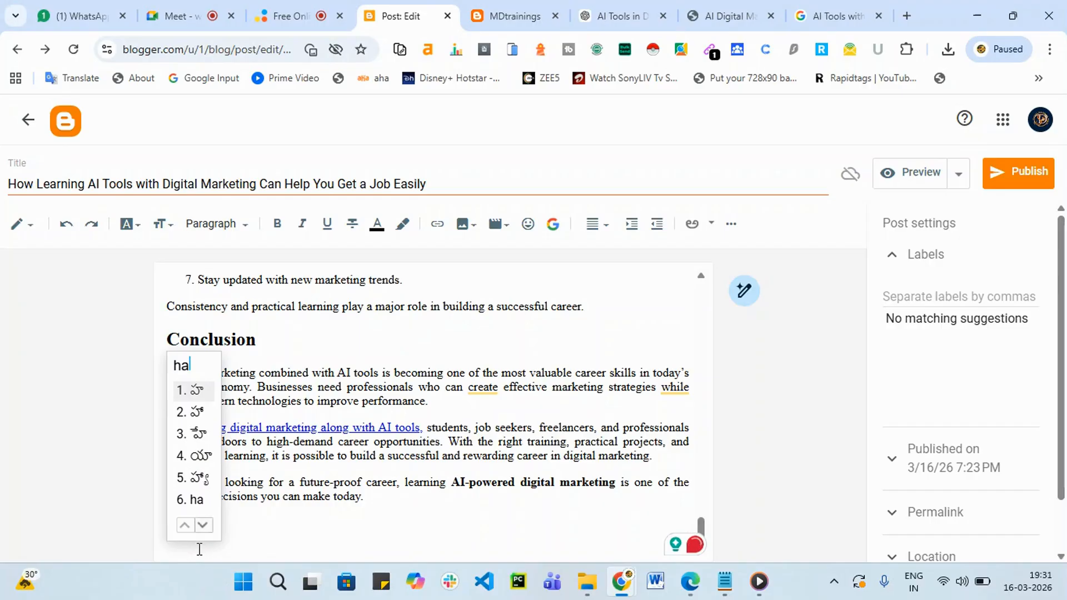
pyautogui.click(199, 391)
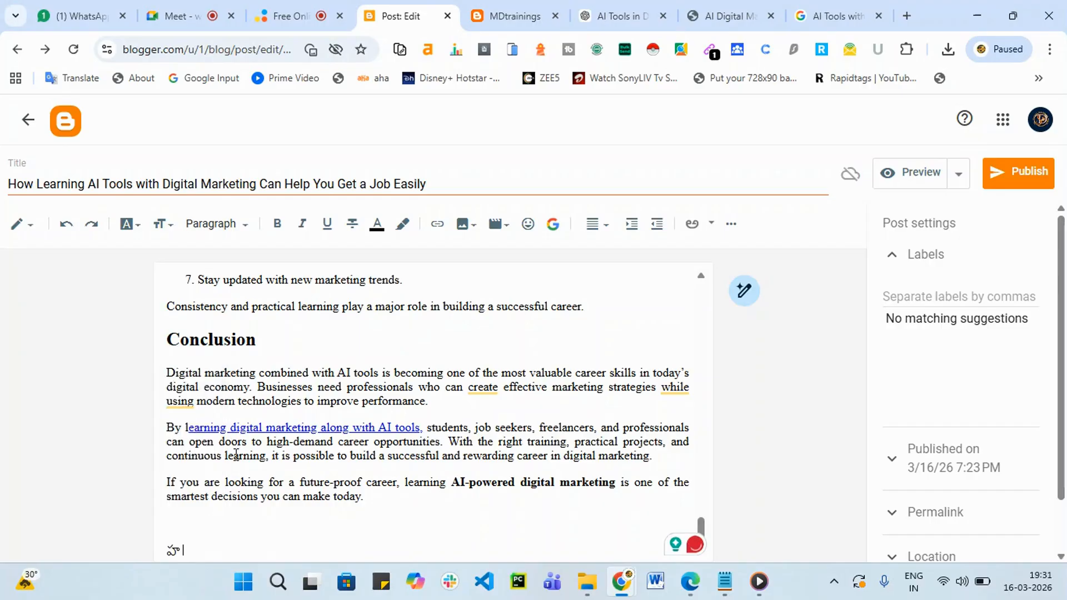
# Replace the Telugu test letter with హలో, transliterated from "Hello", and delete the word again.
pyautogui.press('BackSpace')
pyautogui.write('Hello')
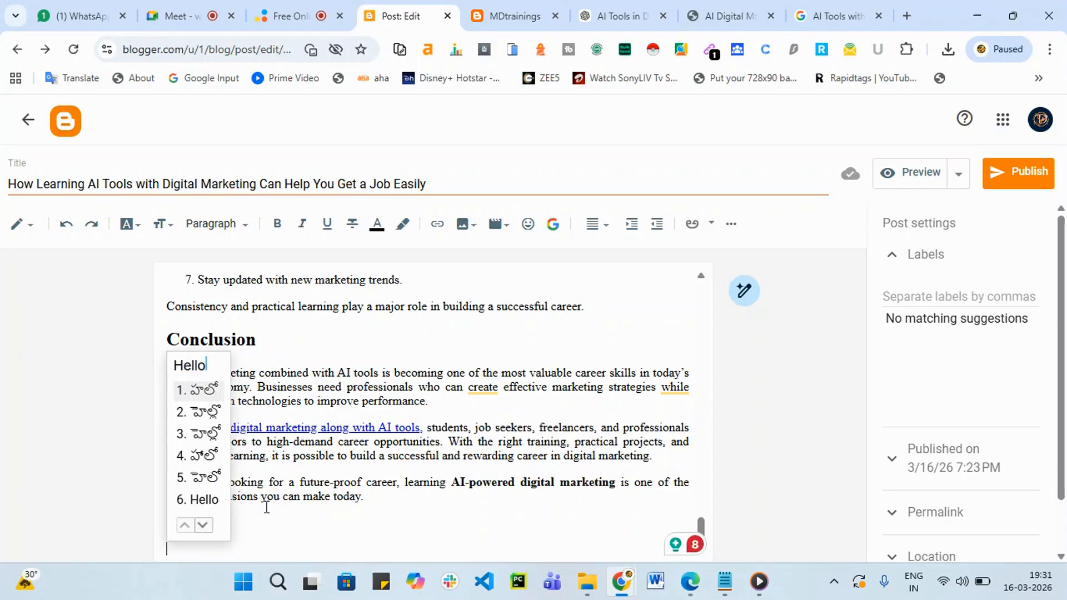
pyautogui.press('space')
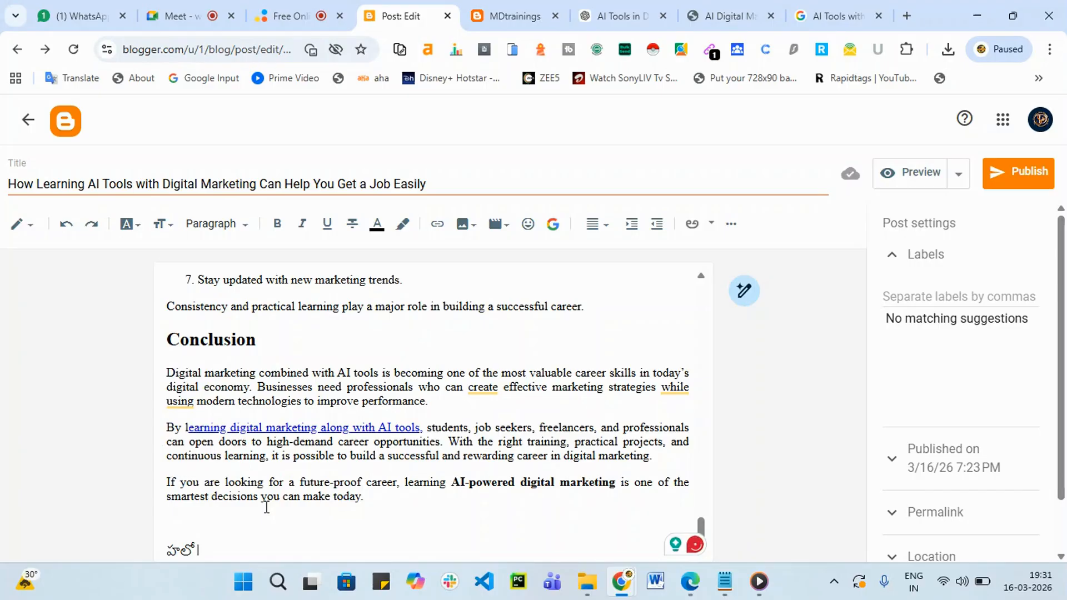
pyautogui.press('BackSpace')
pyautogui.press('BackSpace')
pyautogui.press('BackSpace')
pyautogui.press('BackSpace')
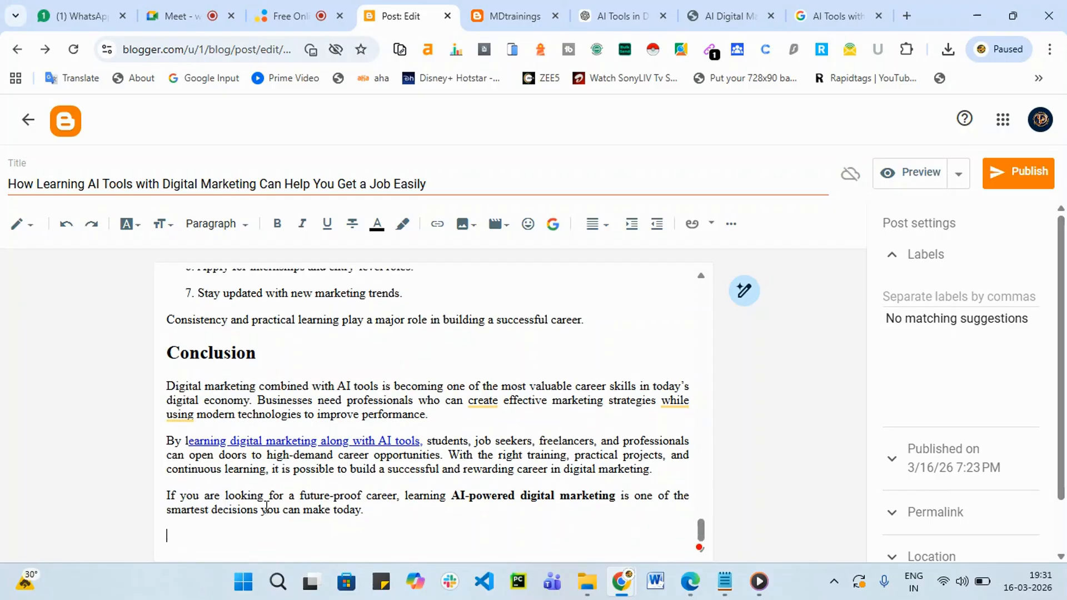
# Copy "ChatGPT" from the list of popular AI tools and enter it as the post's first label, followed by a comma.
pyautogui.scroll(-1, 936, 425)
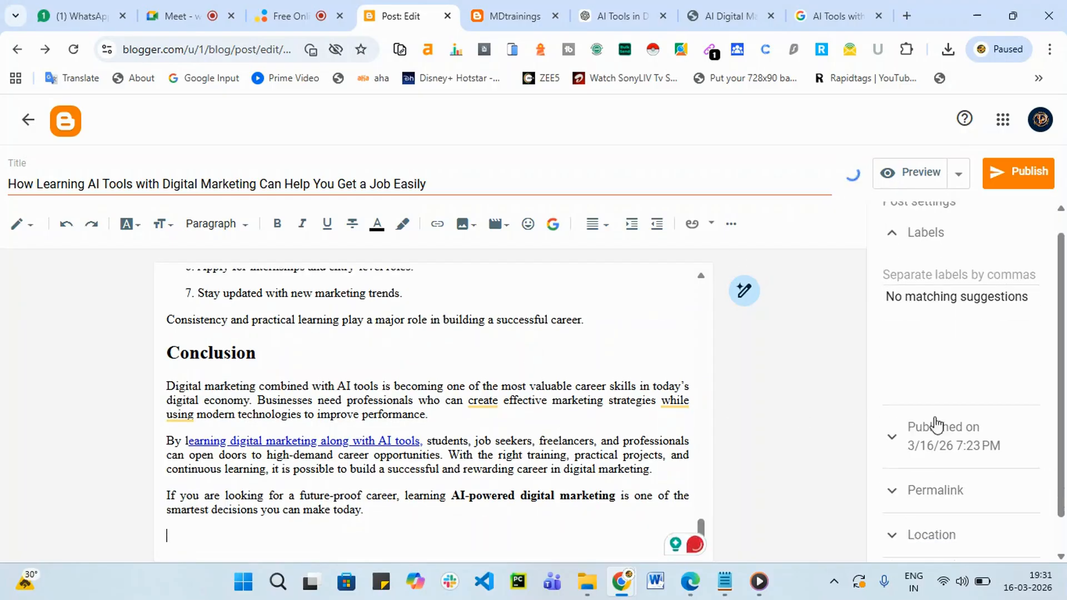
pyautogui.scroll(1, 988, 389)
pyautogui.click(941, 297)
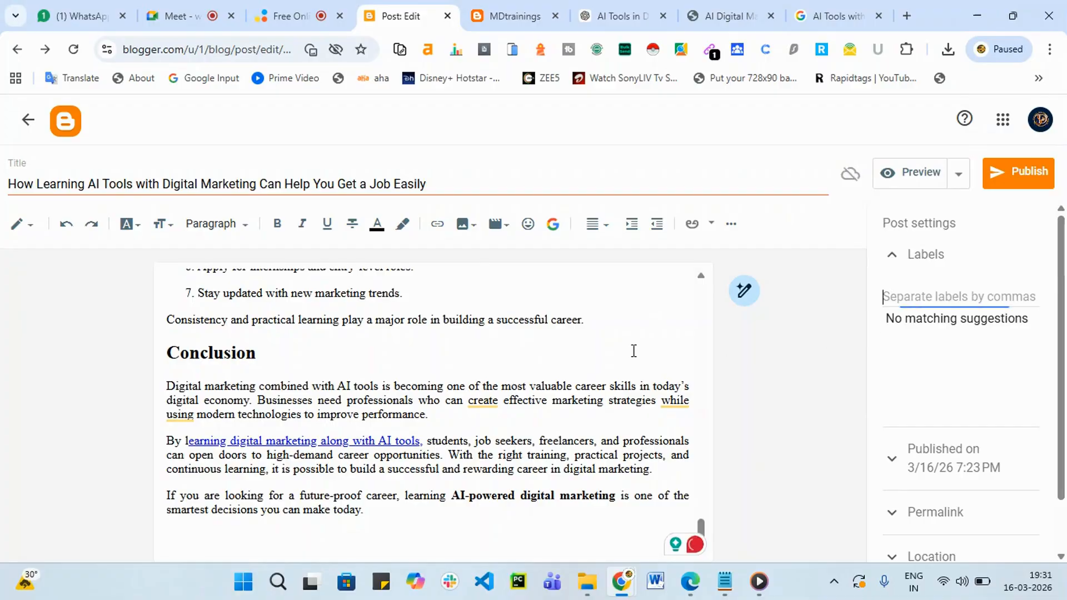
pyautogui.scroll(5, 399, 368)
pyautogui.scroll(15, 398, 369)
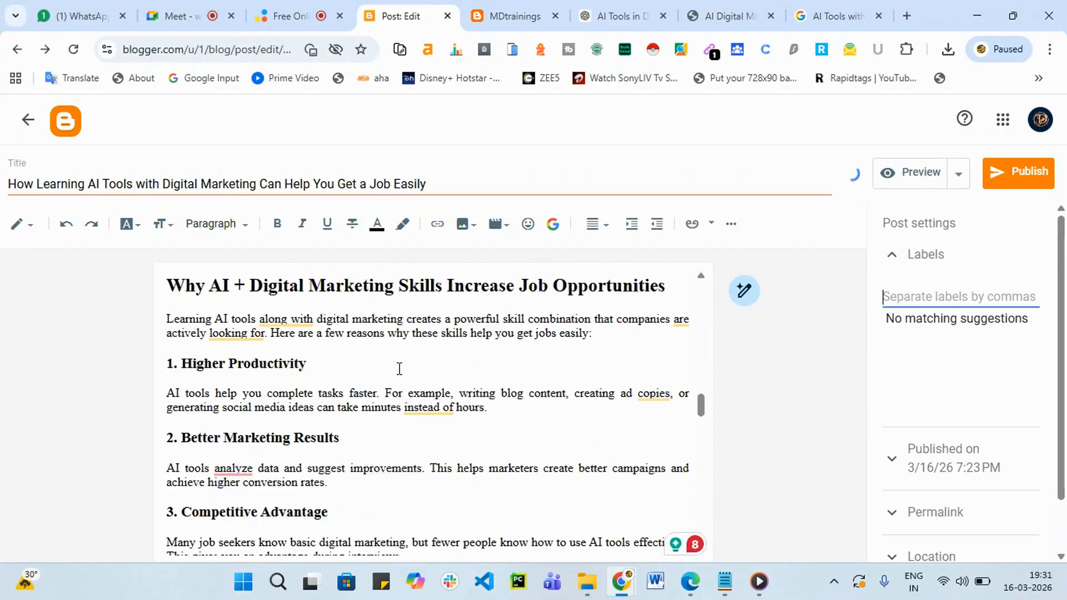
pyautogui.scroll(-1, 283, 417)
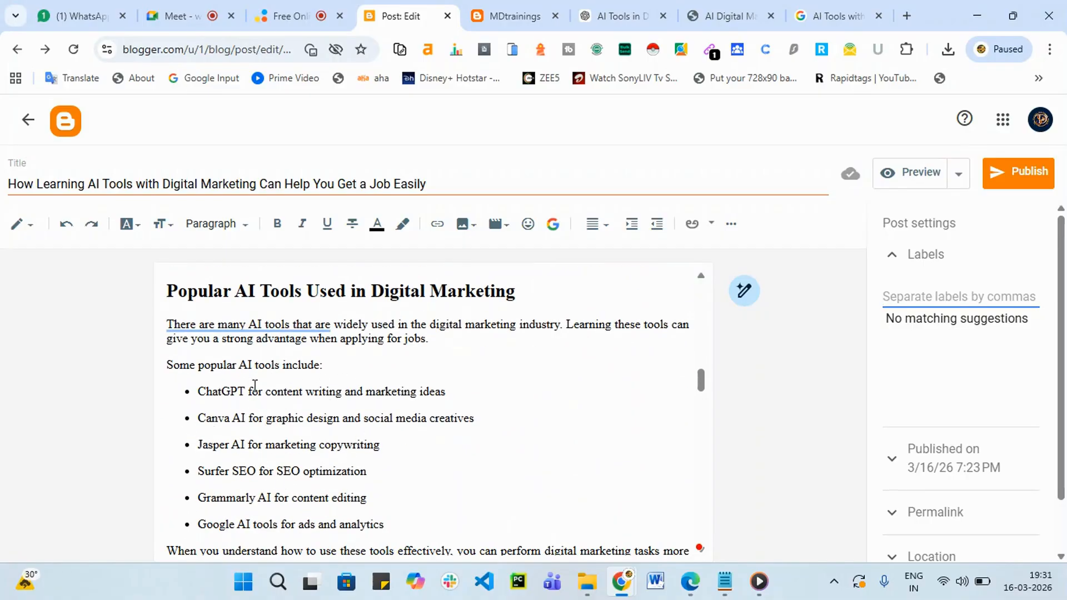
pyautogui.click(240, 390)
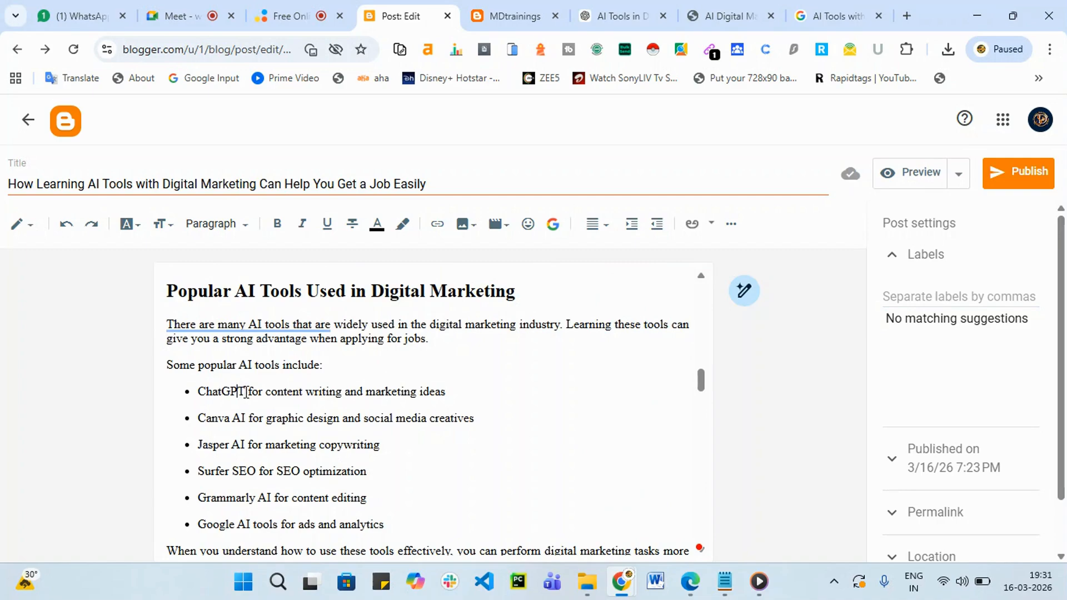
pyautogui.moveTo(245, 391); pyautogui.dragTo(201, 393)
pyautogui.hotkey('ctrl', 'c')
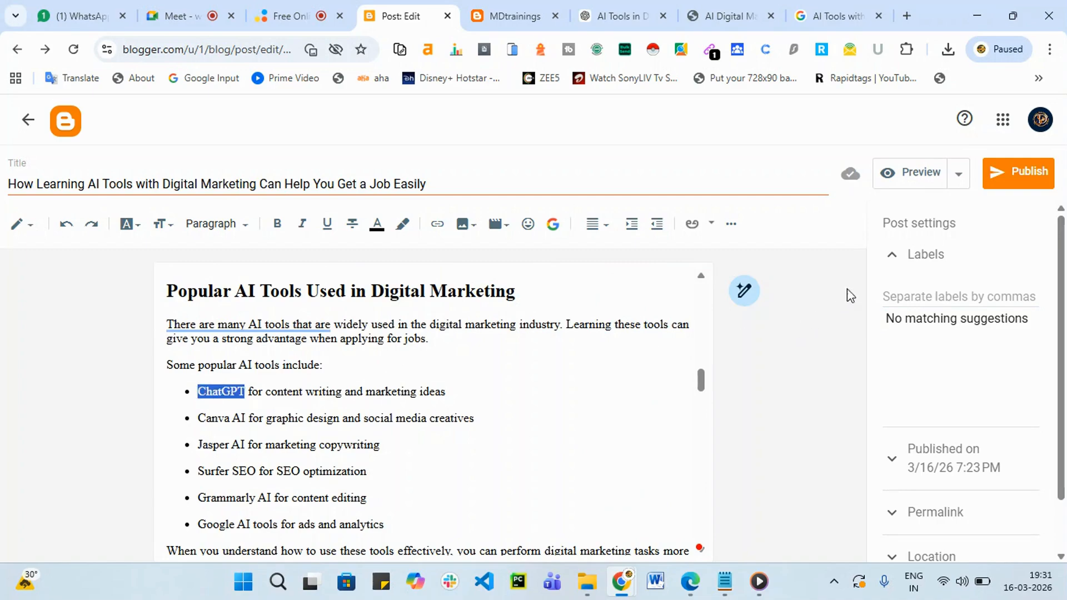
pyautogui.click(913, 294)
pyautogui.hotkey('ctrl', 'v')
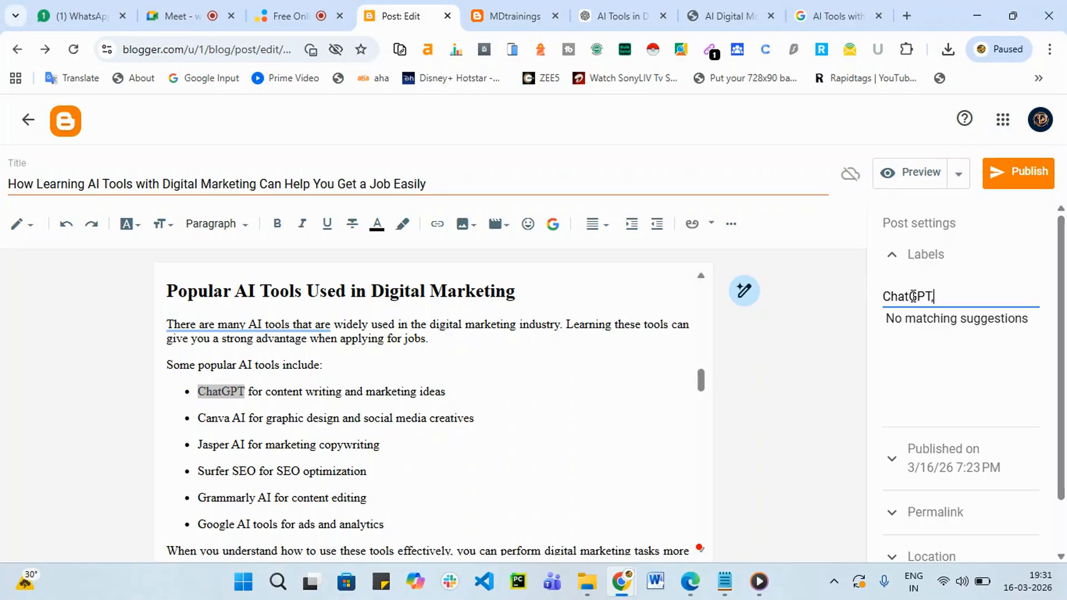
# Copy "AI Tools with Digital Marketing" from the post title and add it as the second label, followed by a comma.
pyautogui.moveTo(86, 184); pyautogui.dragTo(257, 187)
pyautogui.hotkey('ctrl', 'c')
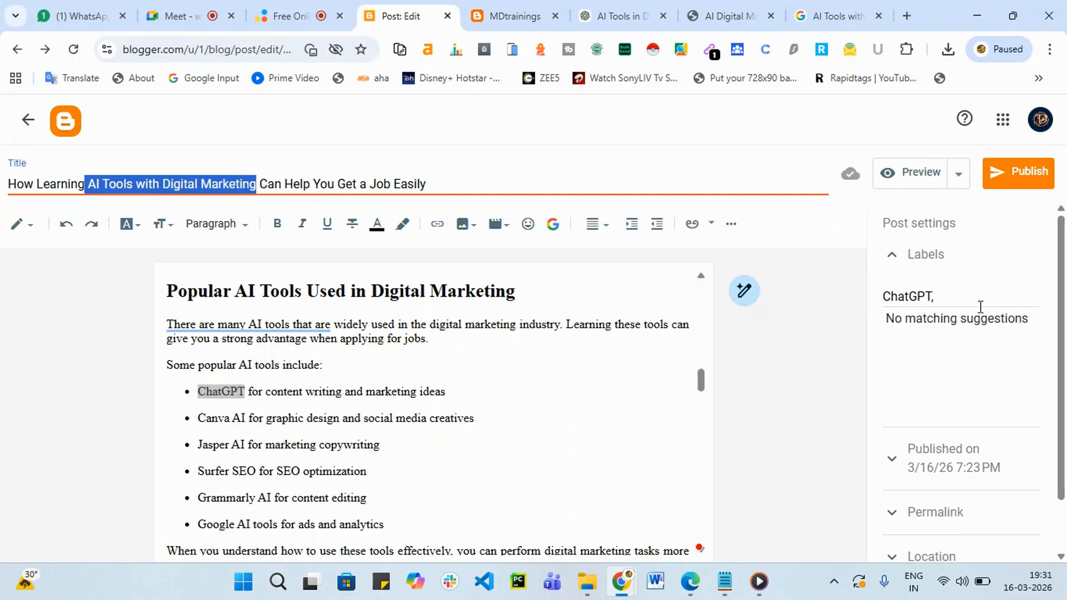
pyautogui.click(963, 318)
pyautogui.hotkey('ctrl', 'v')
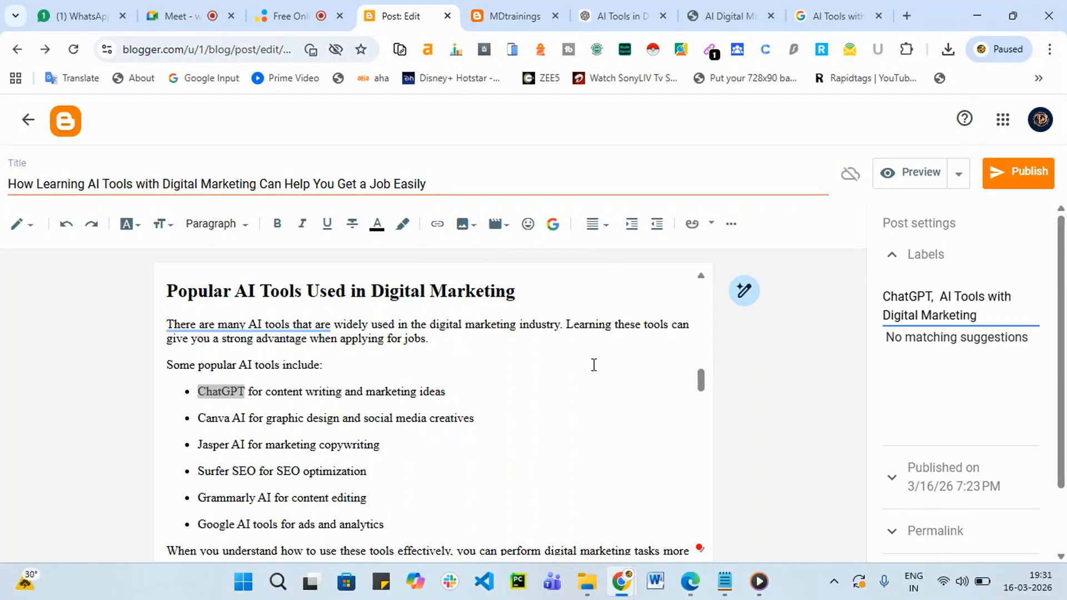
pyautogui.write(',')
# Copy "SEO" from the Surfer SEO list item and add it as the third post label.
pyautogui.scroll(-2, 483, 374)
pyautogui.moveTo(203, 392); pyautogui.dragTo(233, 392)
pyautogui.hotkey('ctrl', 'c')
pyautogui.click(267, 392)
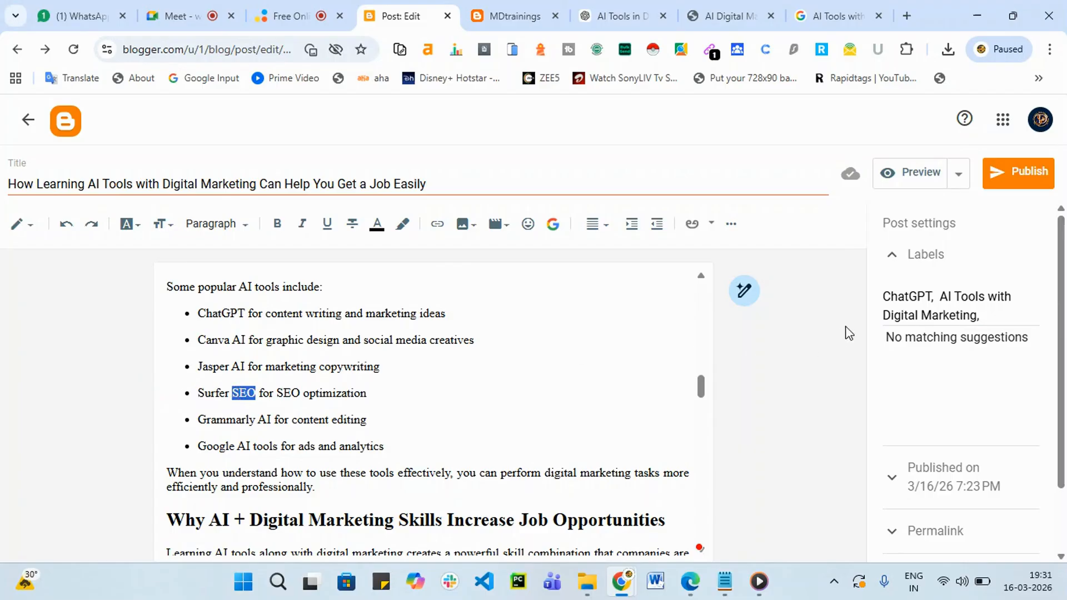
pyautogui.click(1020, 326)
pyautogui.hotkey('ctrl', 'v')
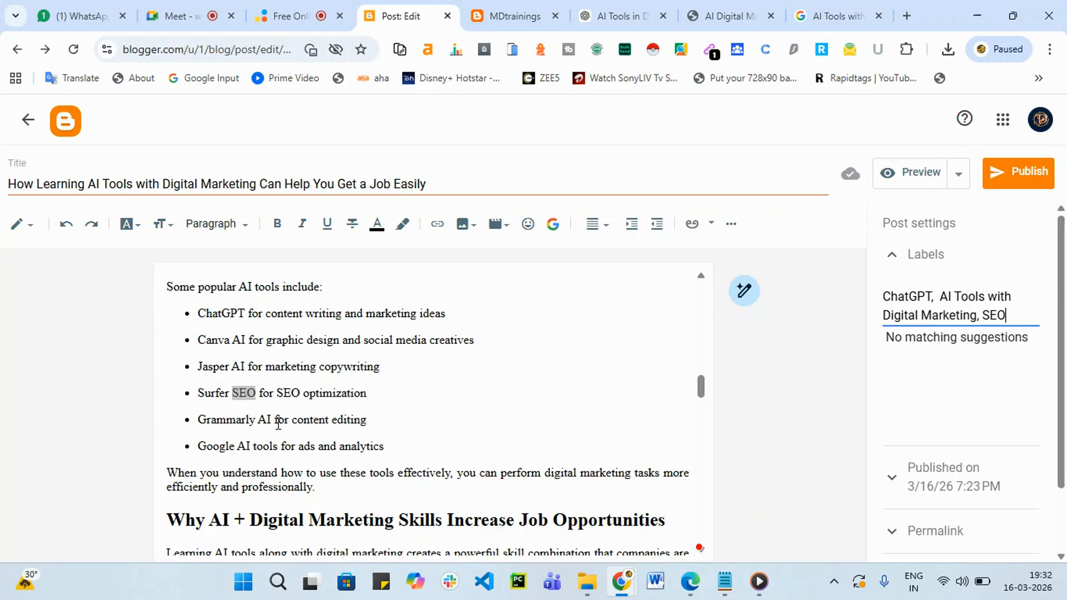
pyautogui.click(272, 424)
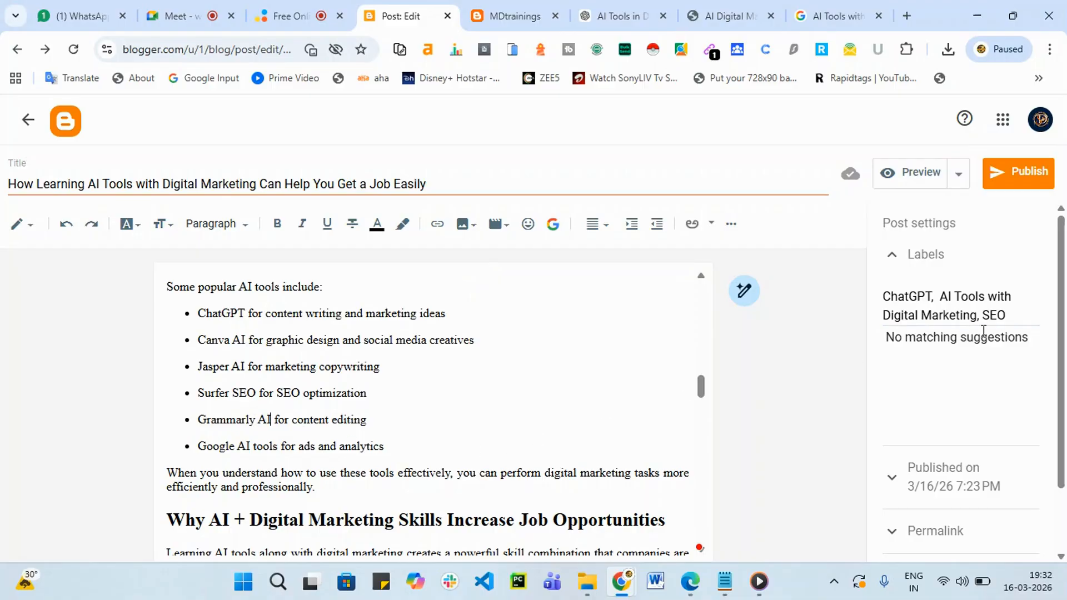
# Set the post's publishing date and time to Automatic and collapse that setting.
pyautogui.scroll(-2, 961, 289)
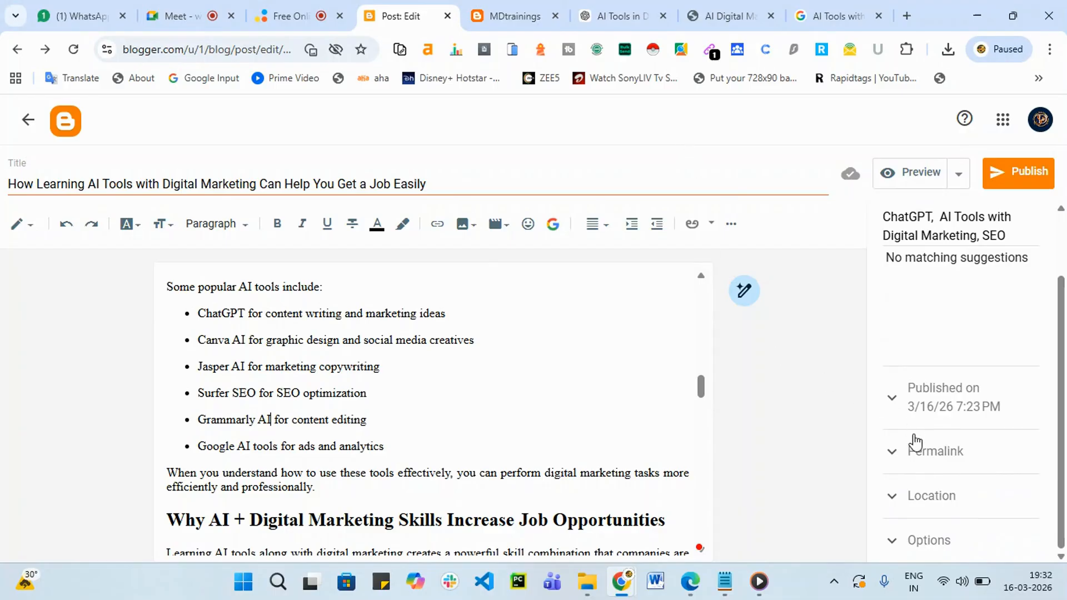
pyautogui.click(894, 402)
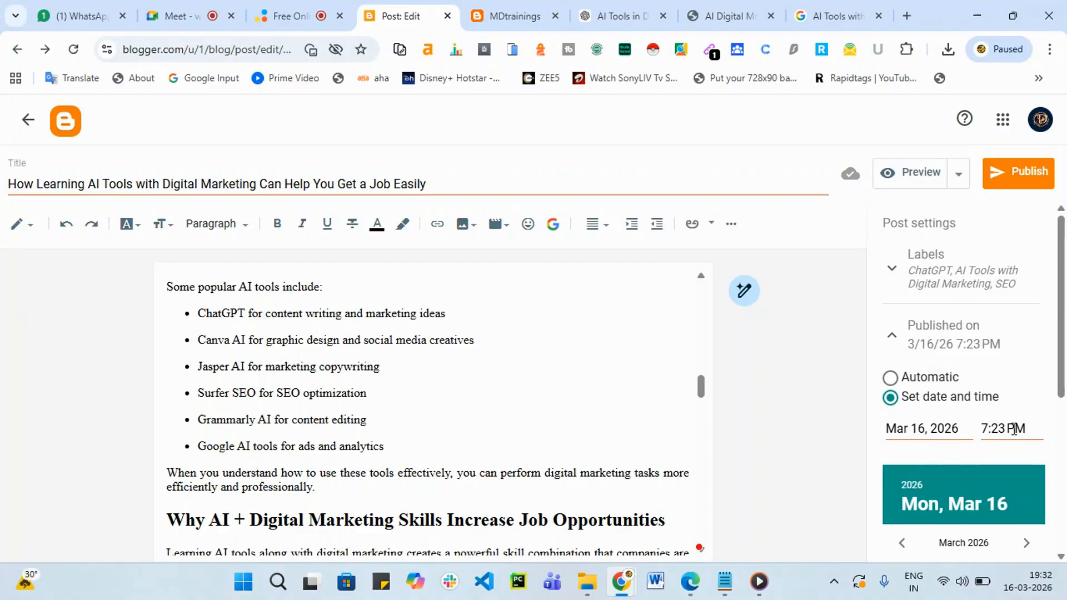
pyautogui.click(891, 377)
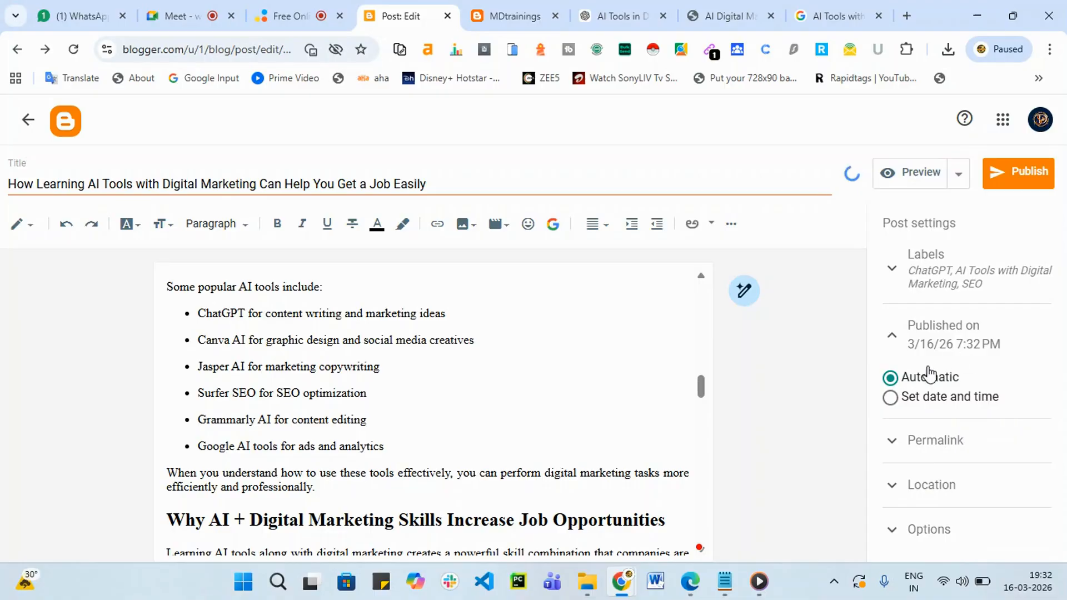
pyautogui.click(896, 338)
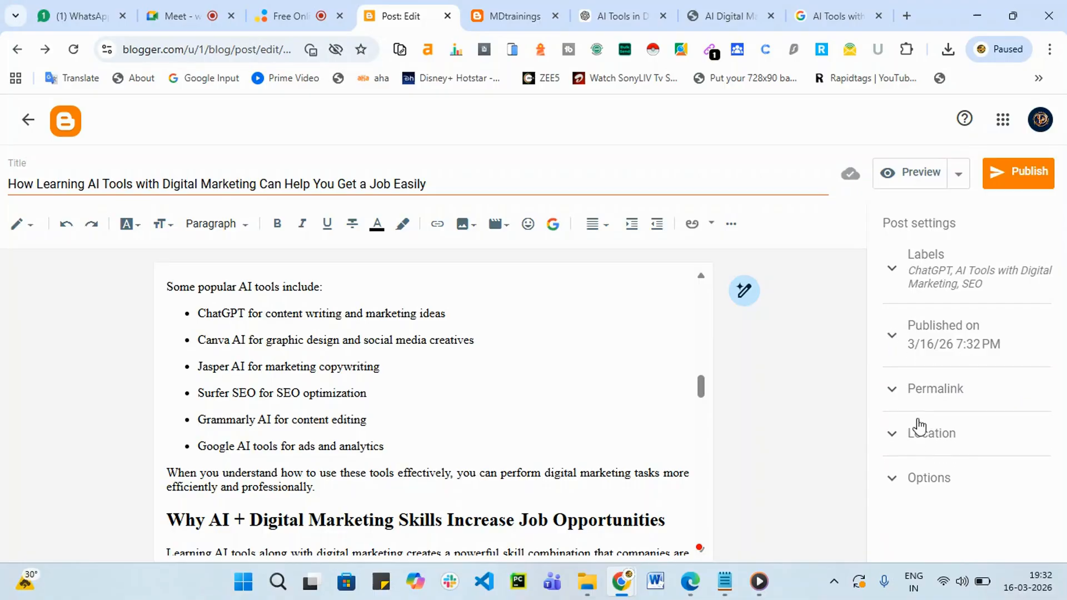
# Switch the post to a custom permalink and paste in "AI Tools with Digital Marketing Can Help You Get a Job Easily" copied from its title.
pyautogui.click(895, 393)
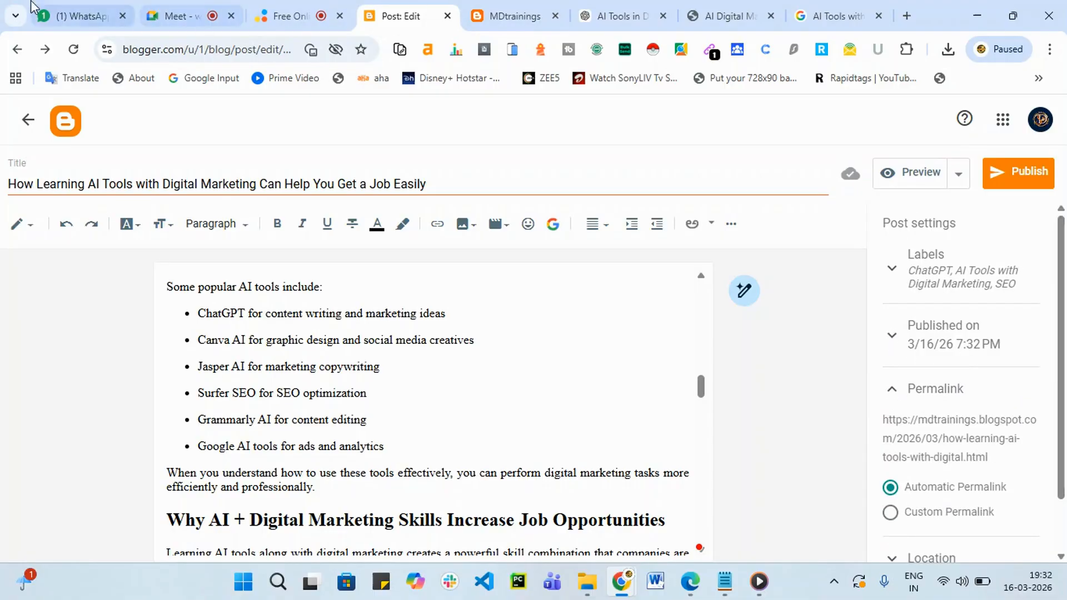
pyautogui.scroll(-1, 928, 416)
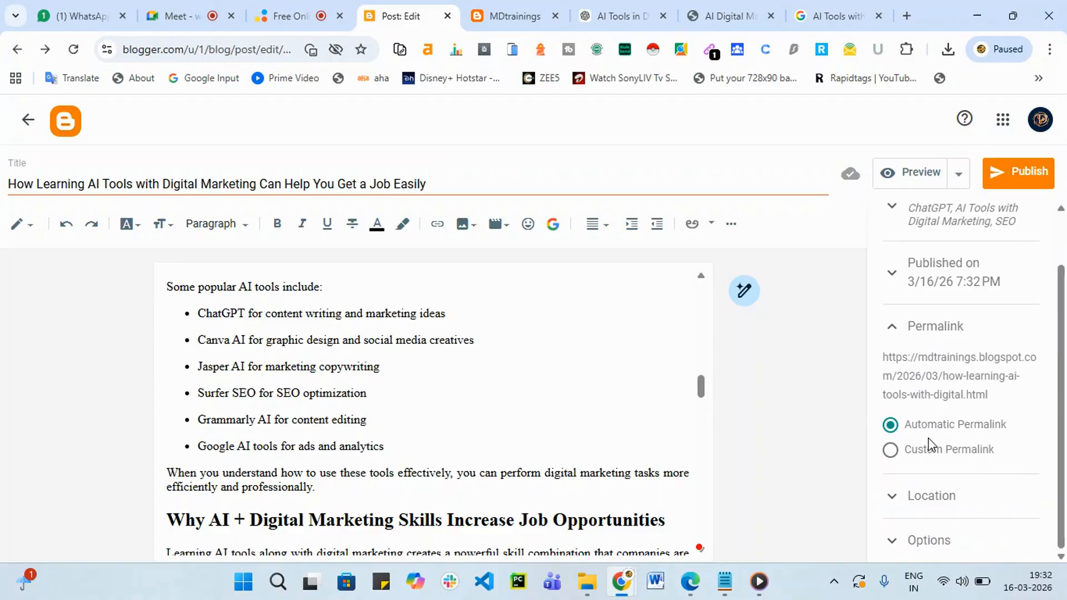
pyautogui.click(890, 450)
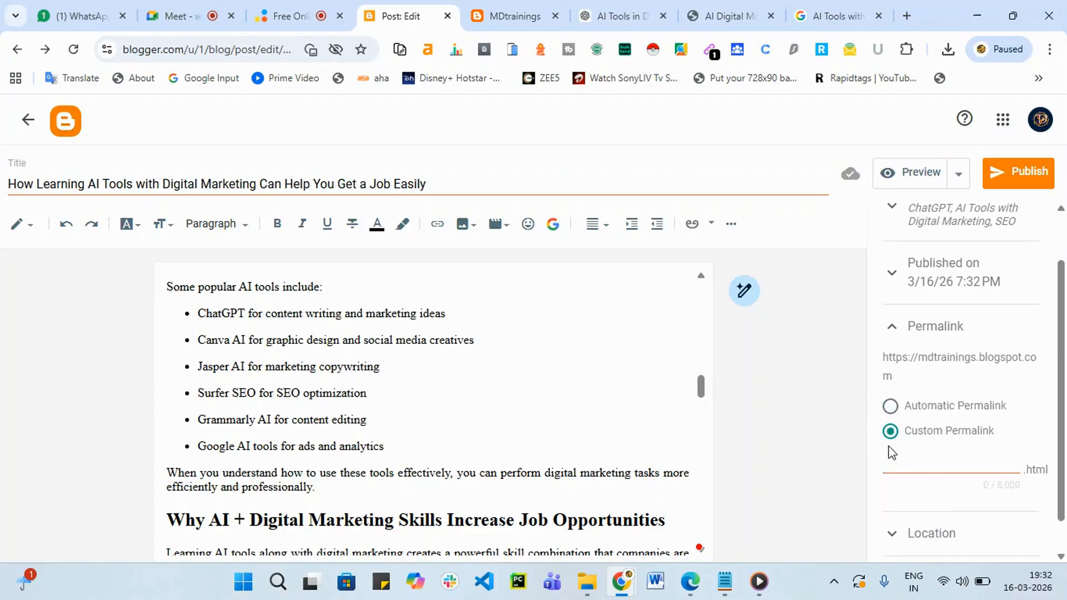
pyautogui.click(922, 425)
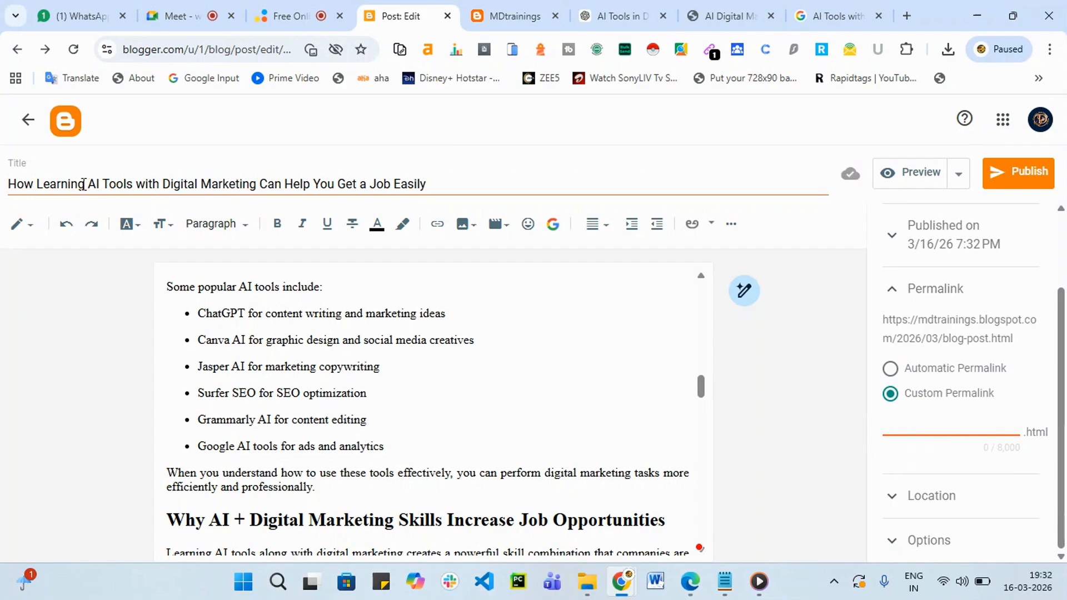
pyautogui.moveTo(9, 185); pyautogui.dragTo(67, 186)
pyautogui.click(105, 184)
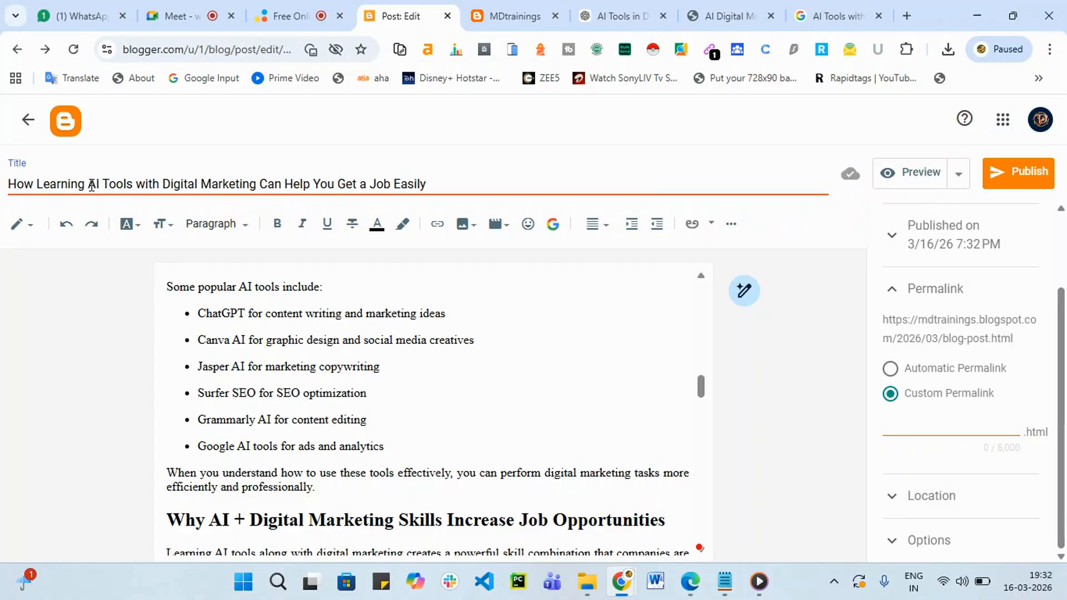
pyautogui.moveTo(91, 185); pyautogui.dragTo(437, 165)
pyautogui.hotkey('ctrl', 'c')
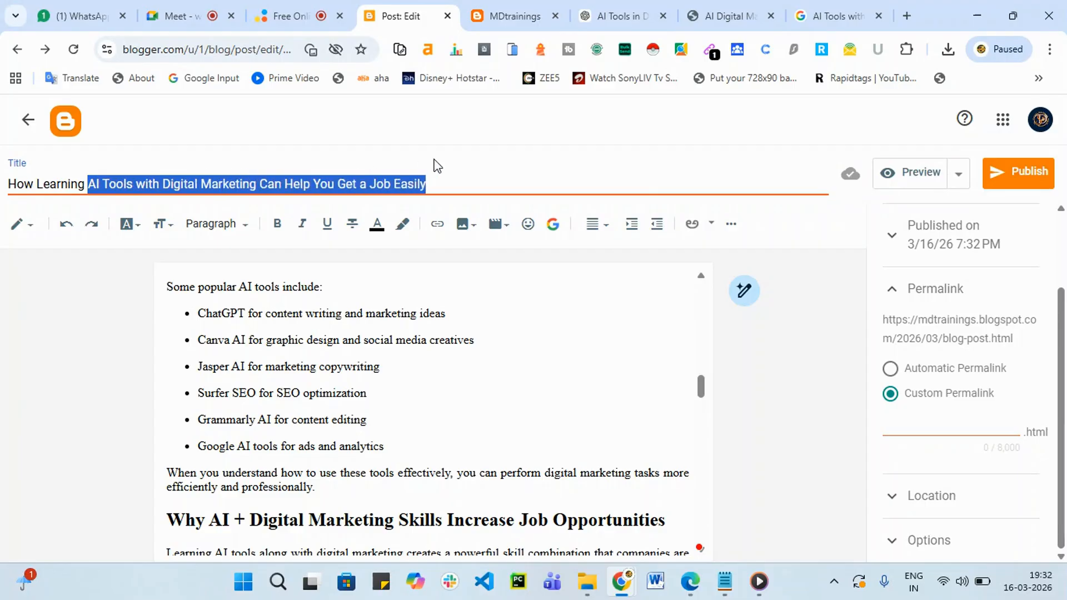
pyautogui.click(901, 433)
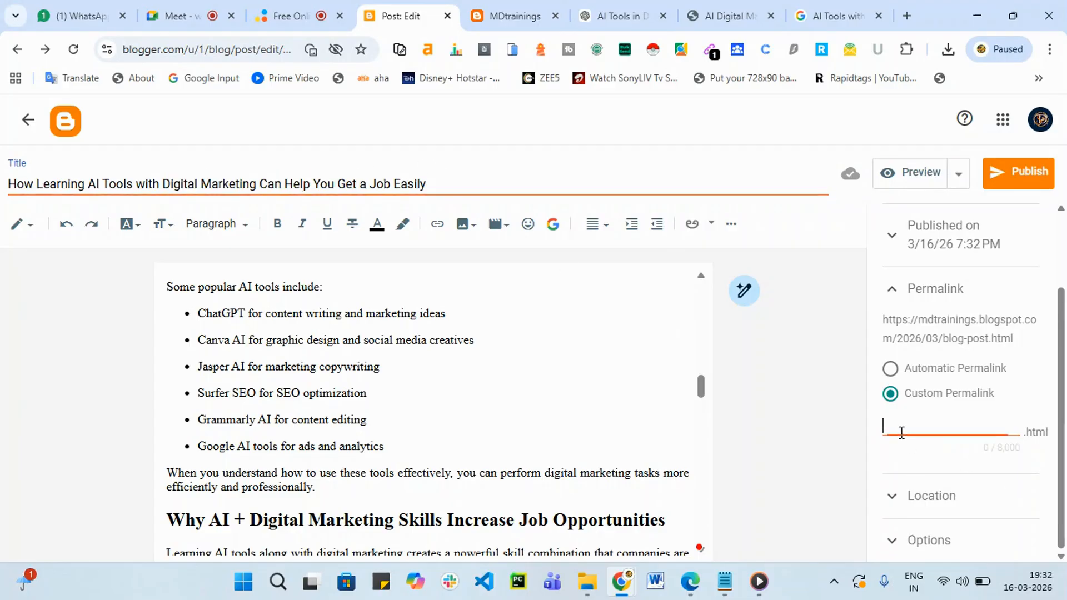
pyautogui.hotkey('ctrl', 'v')
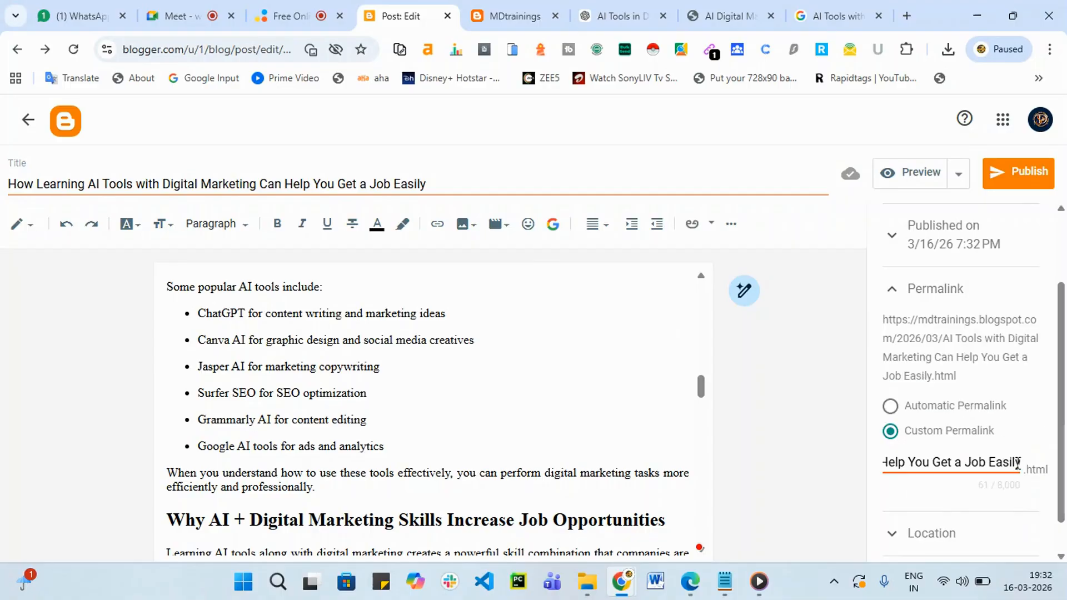
# Rewrite the beginning of the custom permalink in lowercase with hyphens instead of spaces, as "ai-tools-with-digital".
pyautogui.moveTo(1019, 464); pyautogui.dragTo(887, 463)
pyautogui.click(900, 464)
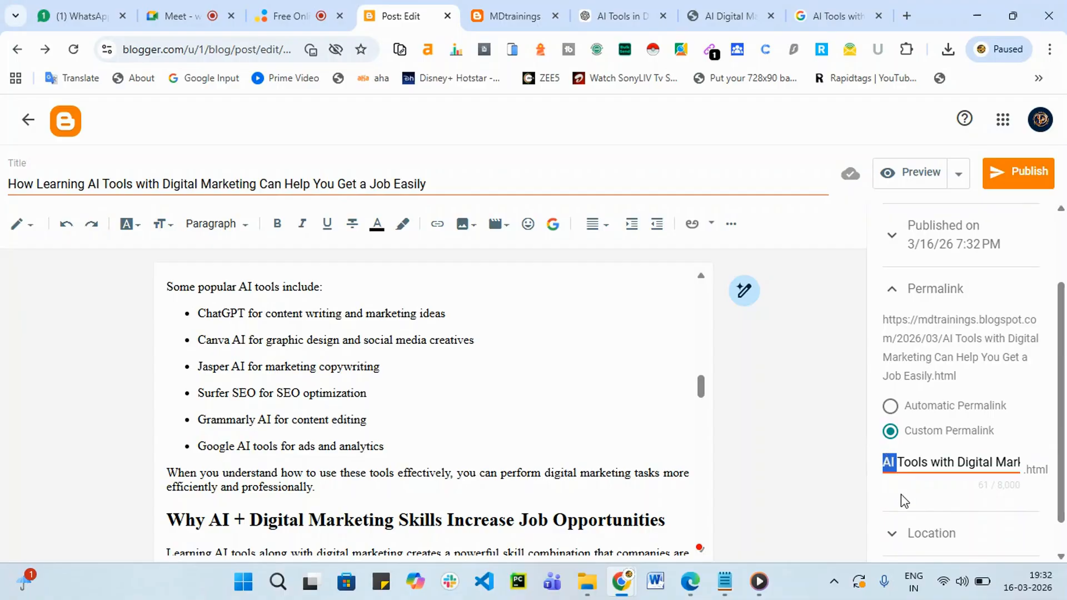
pyautogui.write('ai')
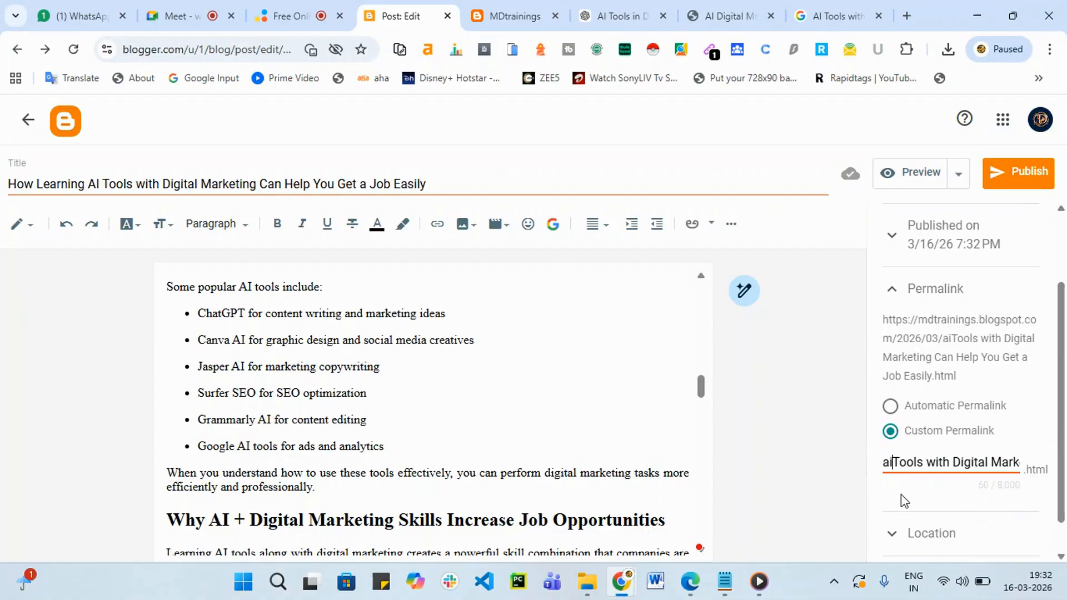
pyautogui.write('-')
pyautogui.press('Right')
pyautogui.write('\\')
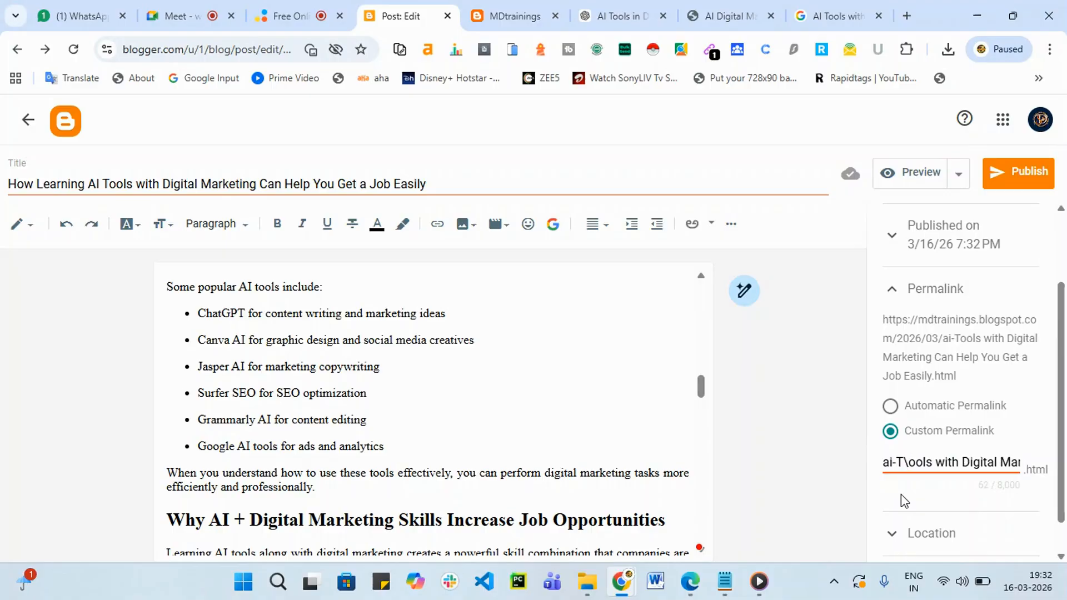
pyautogui.press('BackSpace')
pyautogui.press('BackSpace')
pyautogui.write('t')
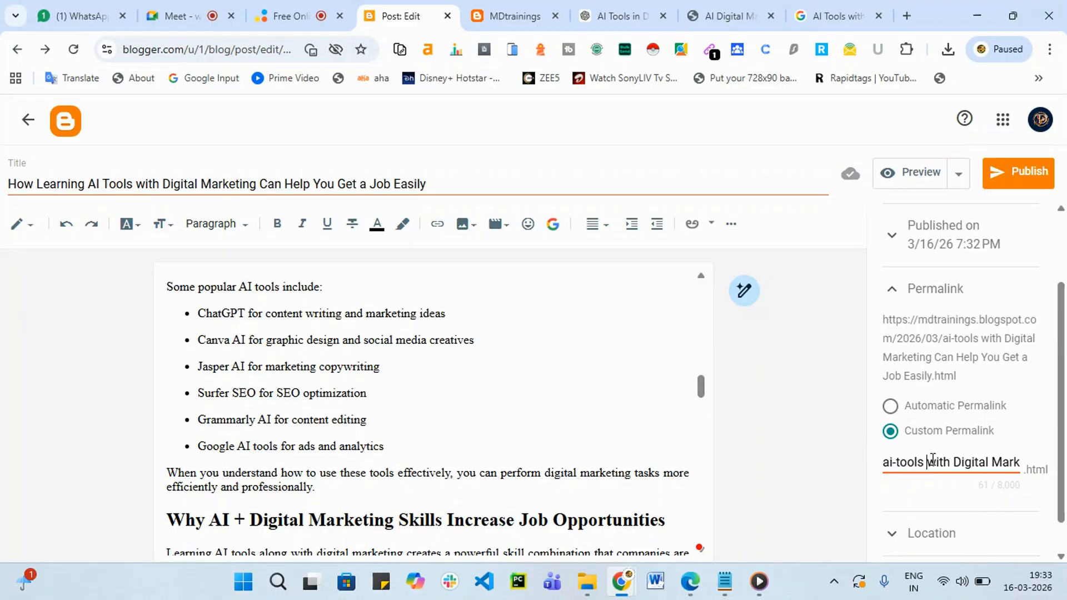
pyautogui.click(931, 461)
pyautogui.press('BackSpace')
pyautogui.write('-')
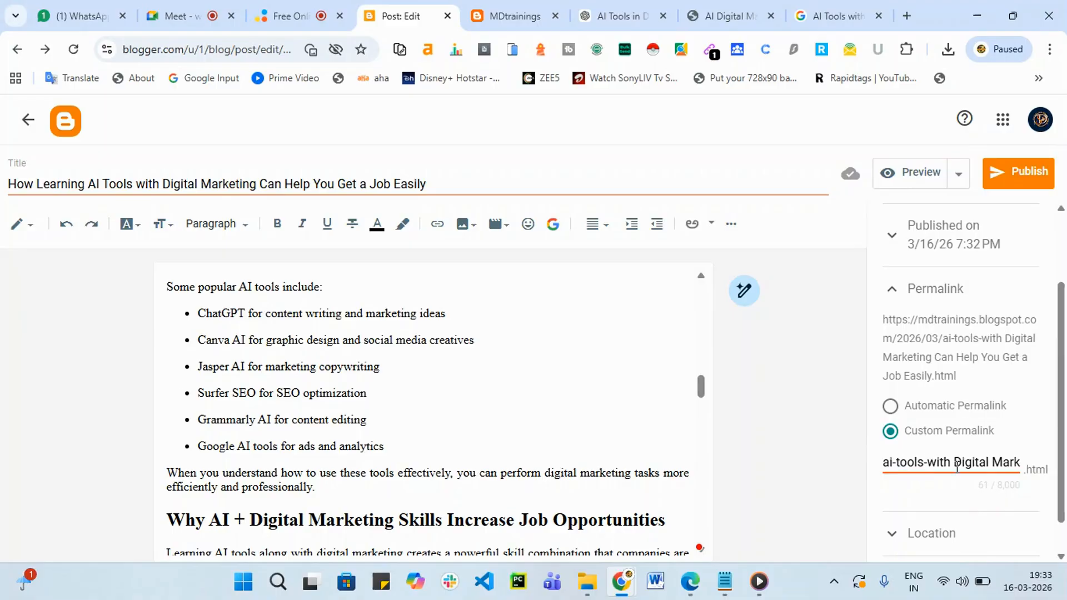
pyautogui.moveTo(961, 461); pyautogui.dragTo(951, 461)
pyautogui.press('BackSpace')
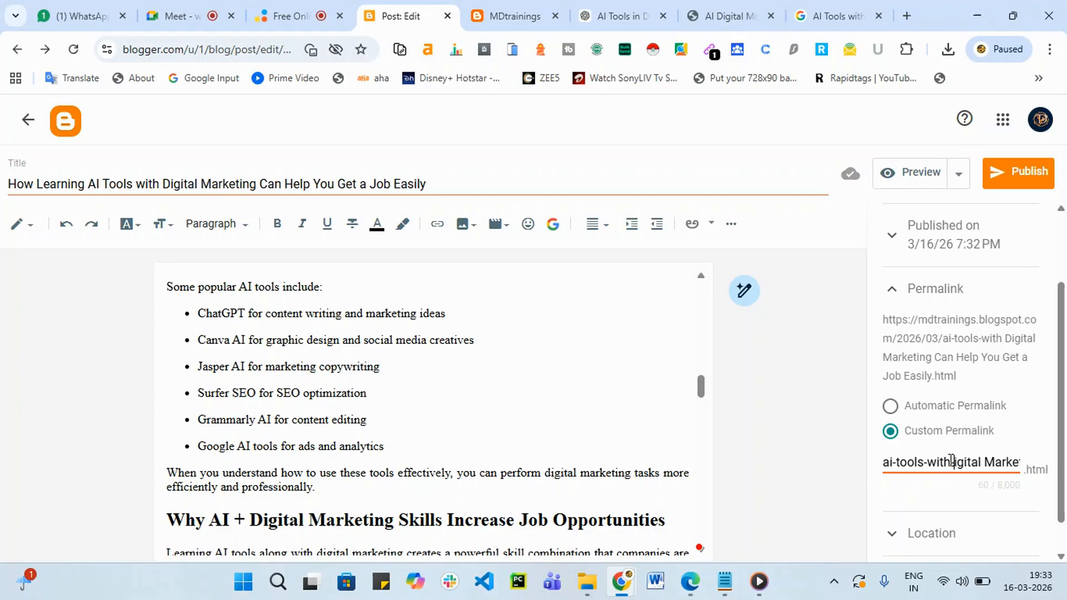
pyautogui.write('-d')
# Set the permalink to Automatic and compare the generated address with the full post title.
pyautogui.click(890, 406)
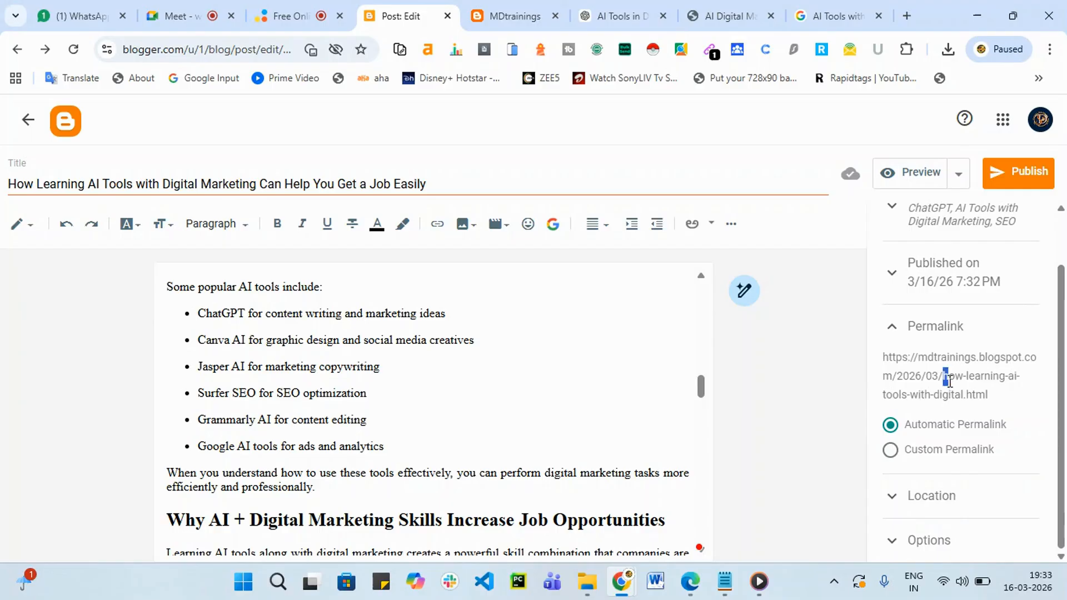
pyautogui.moveTo(943, 376); pyautogui.dragTo(967, 397)
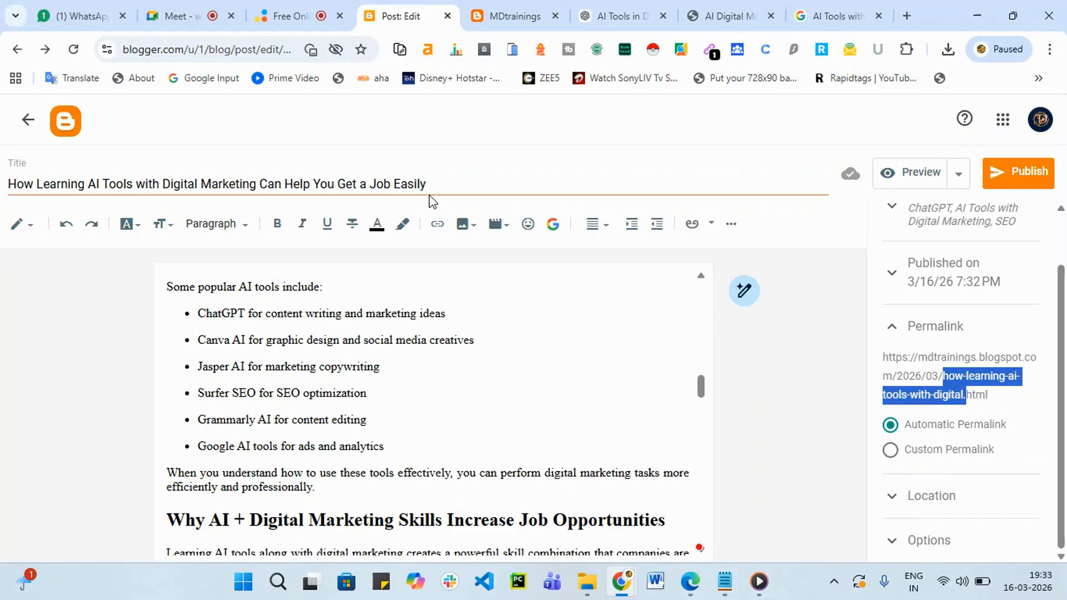
pyautogui.doubleClick(409, 183)
pyautogui.hotkey('ctrl', 'a')
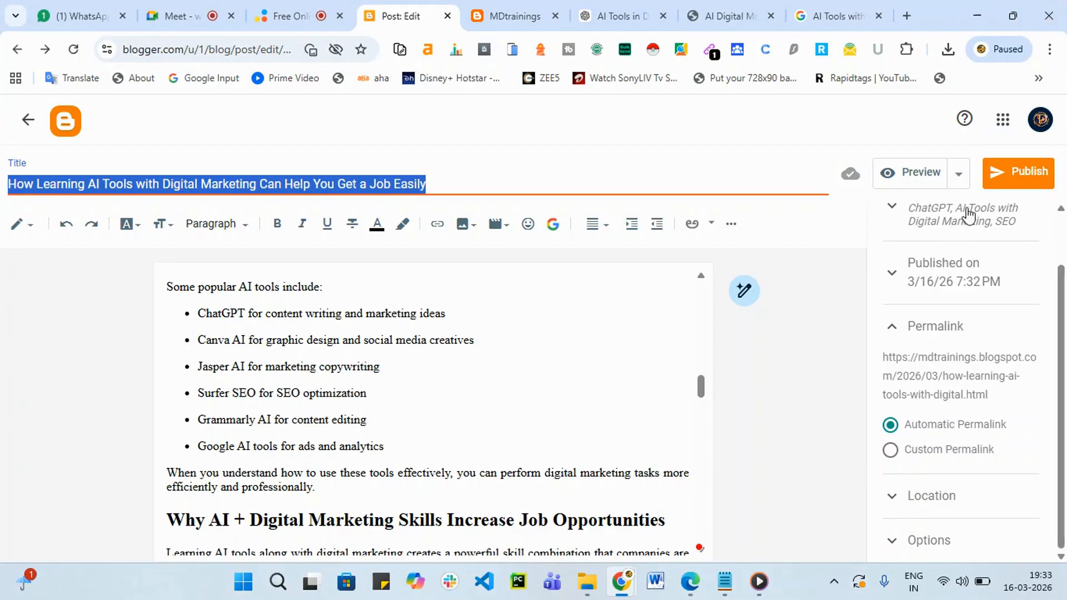
# Publish the post to the blog and open the blog's settings.
pyautogui.click(1019, 174)
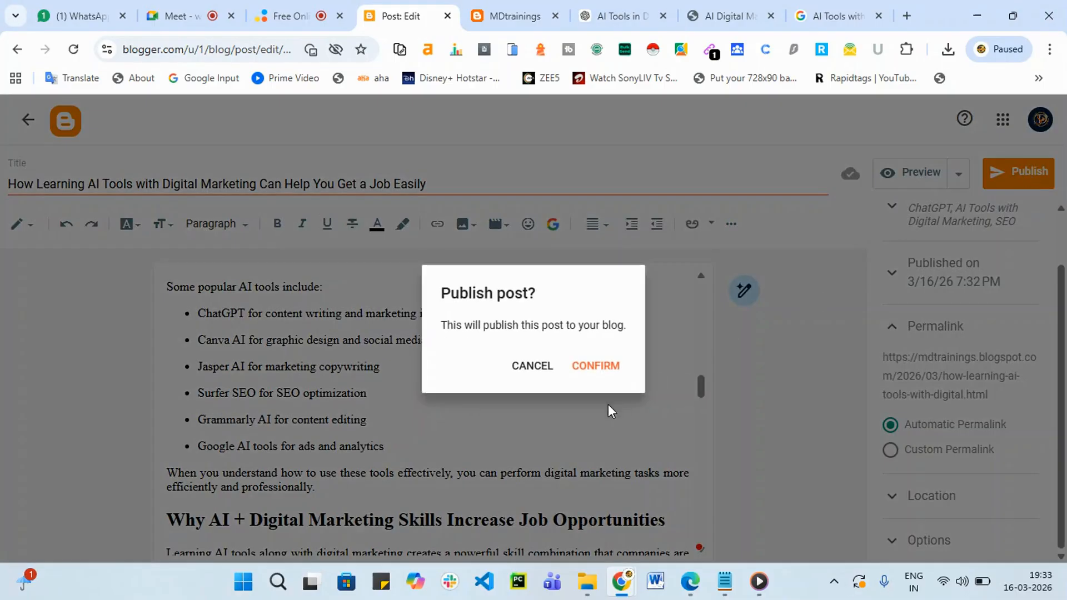
pyautogui.click(606, 369)
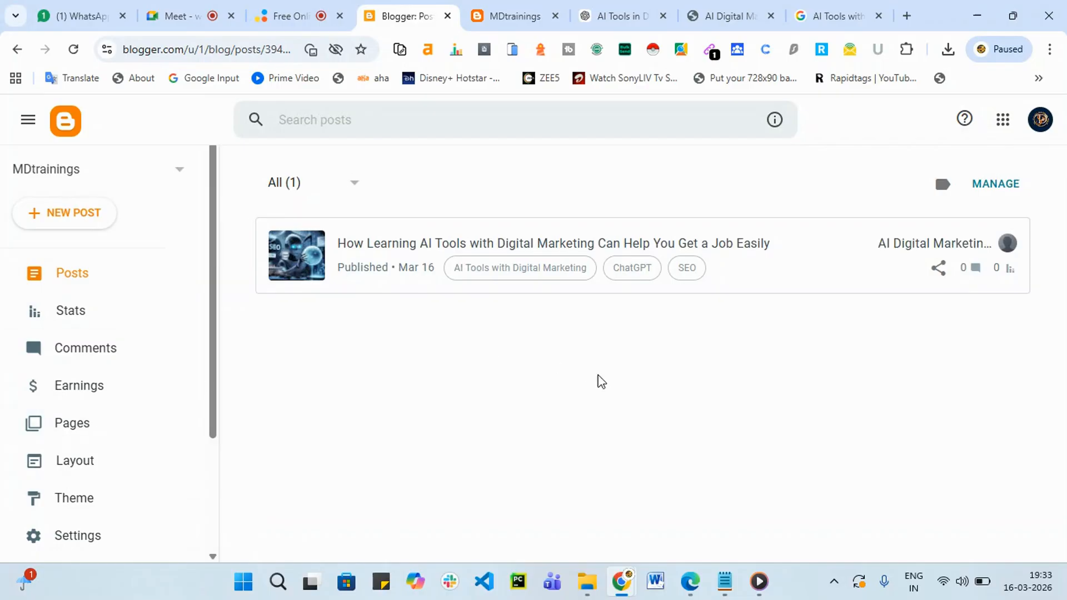
pyautogui.scroll(-3, 206, 465)
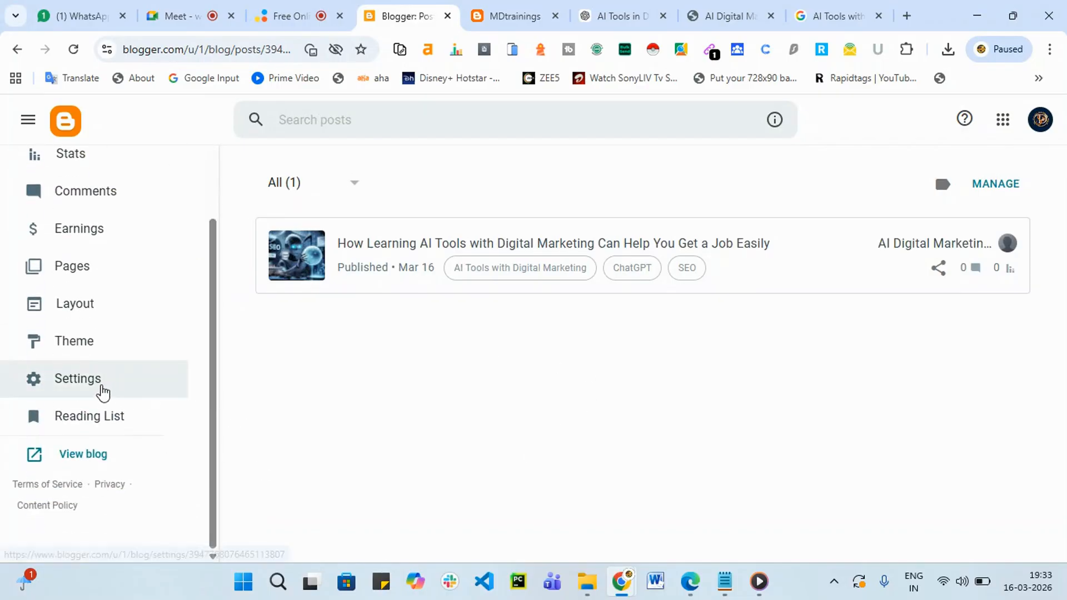
pyautogui.click(84, 378)
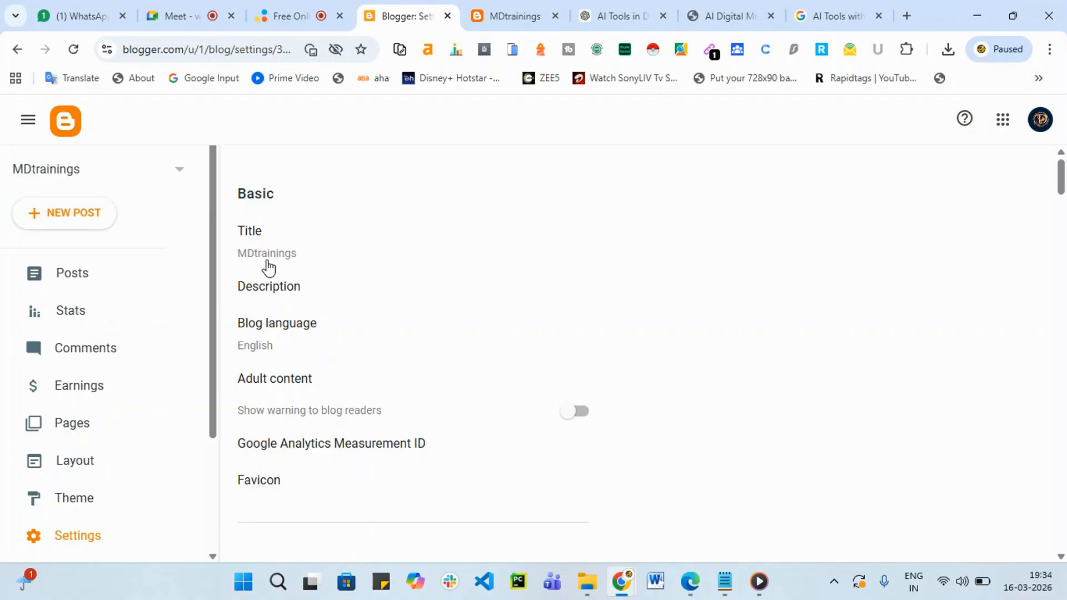
# Examine the blog's title, description and available blog languages, saving the description blank.
pyautogui.click(262, 257)
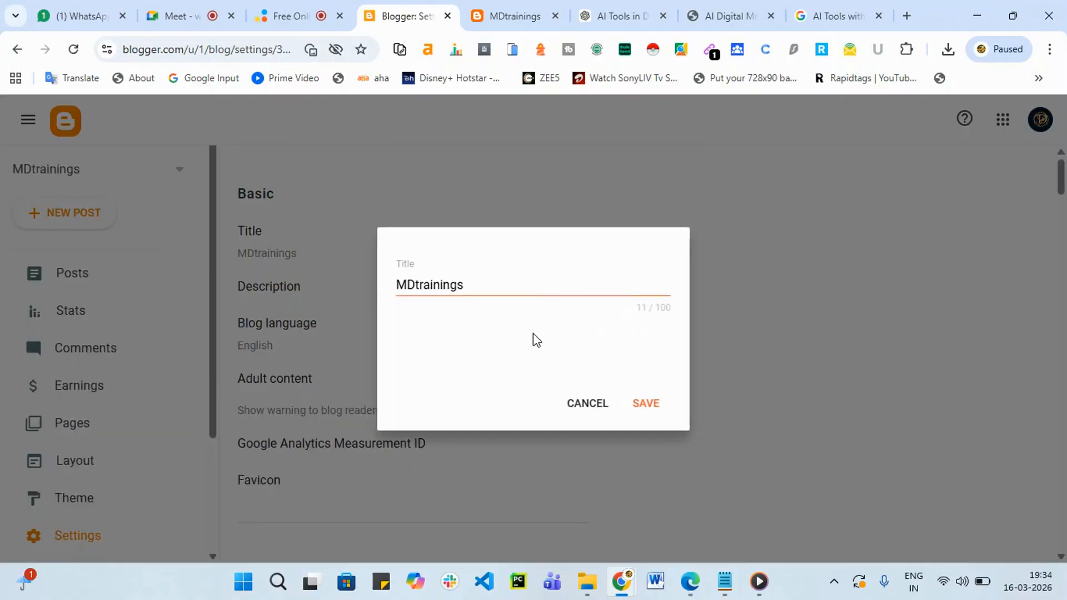
pyautogui.click(579, 412)
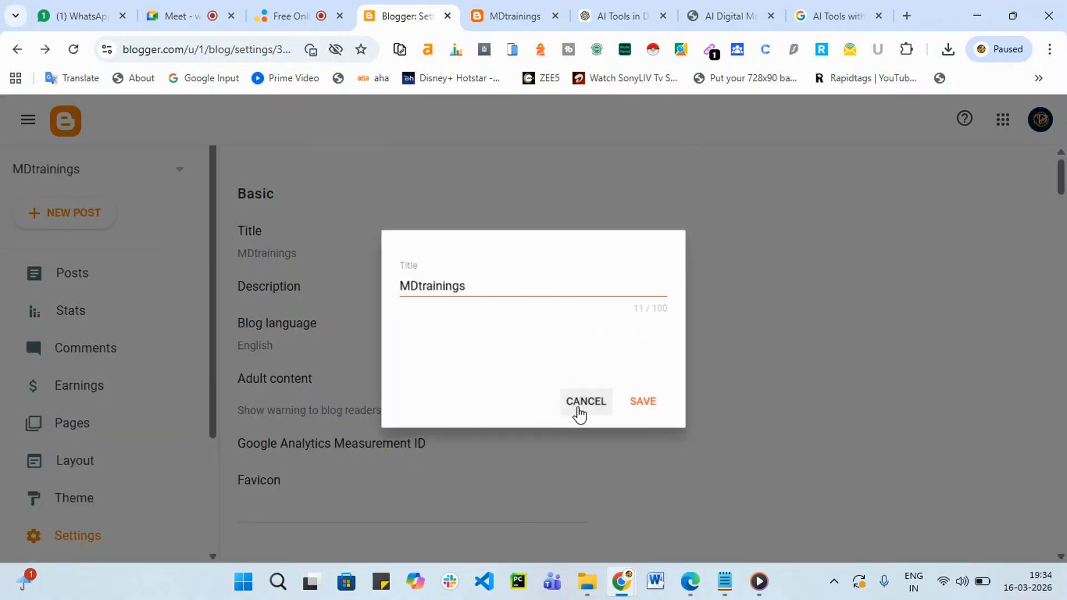
pyautogui.click(286, 299)
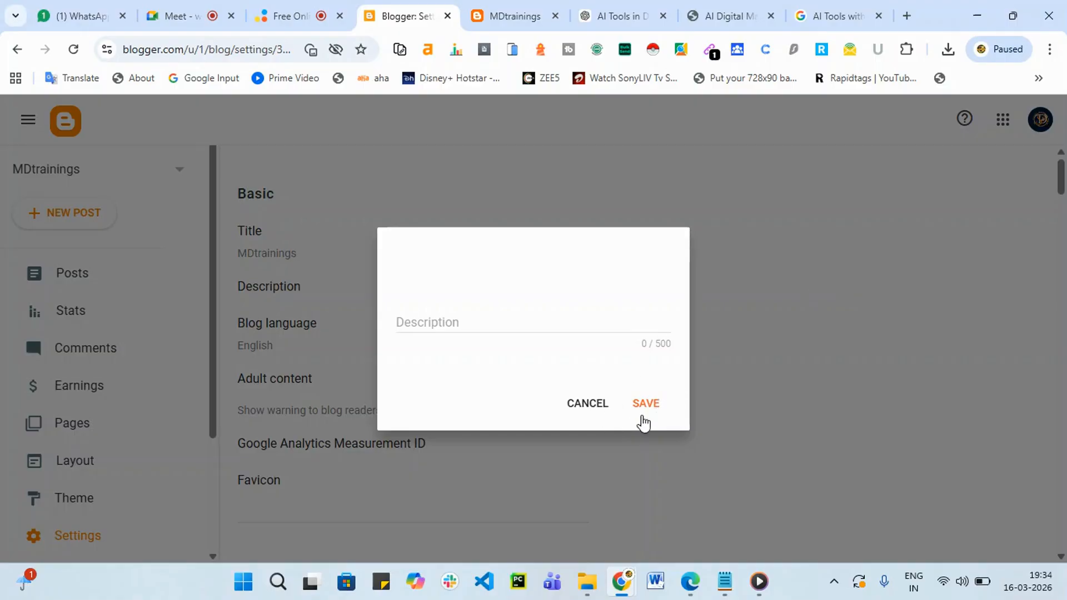
pyautogui.click(656, 400)
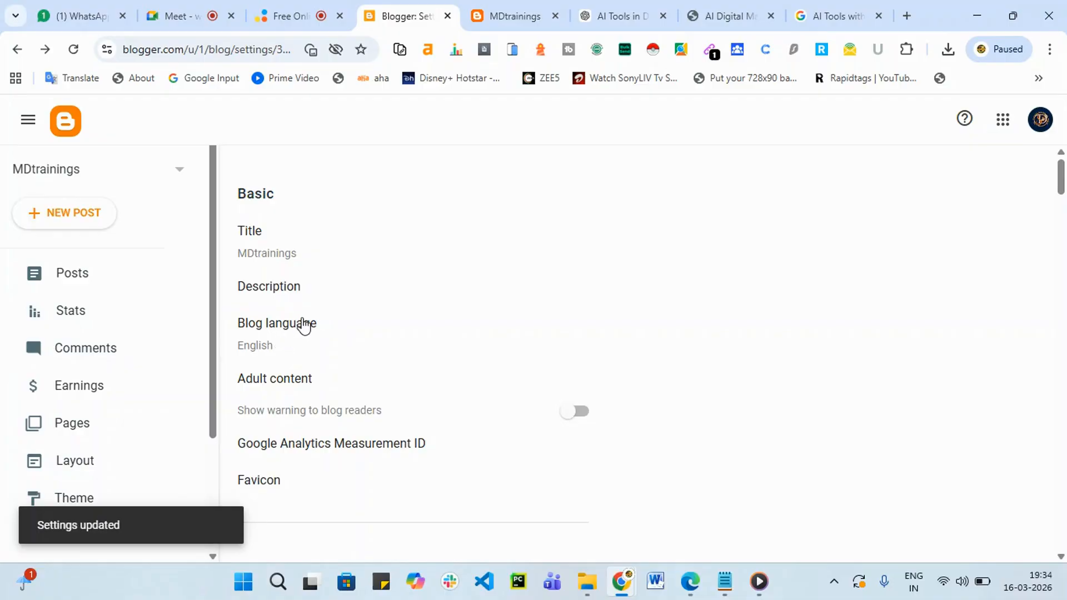
pyautogui.click(304, 326)
pyautogui.scroll(-4, 471, 385)
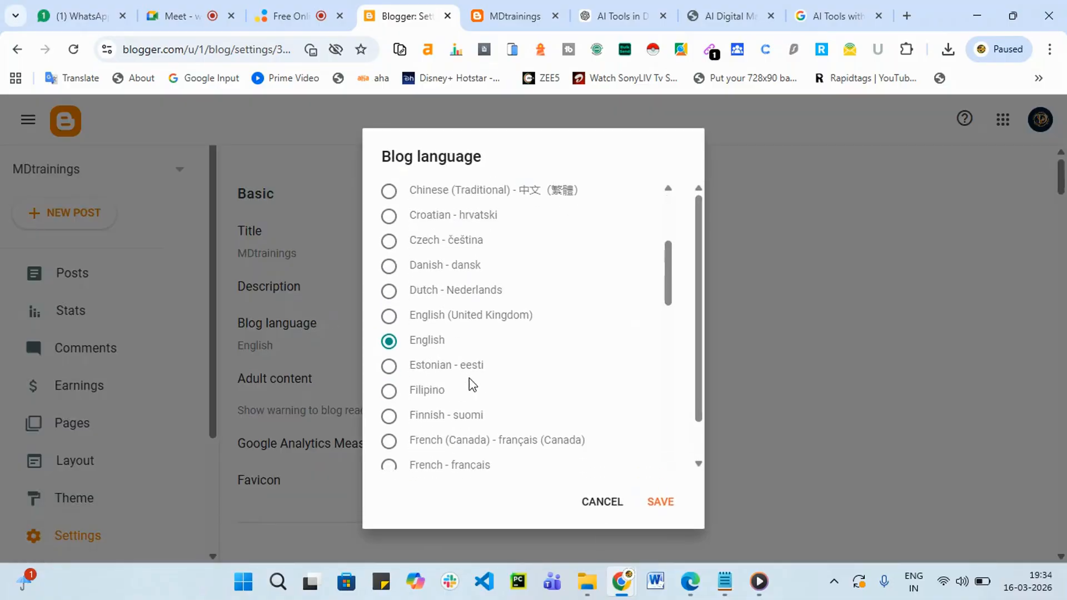
pyautogui.scroll(-10, 472, 387)
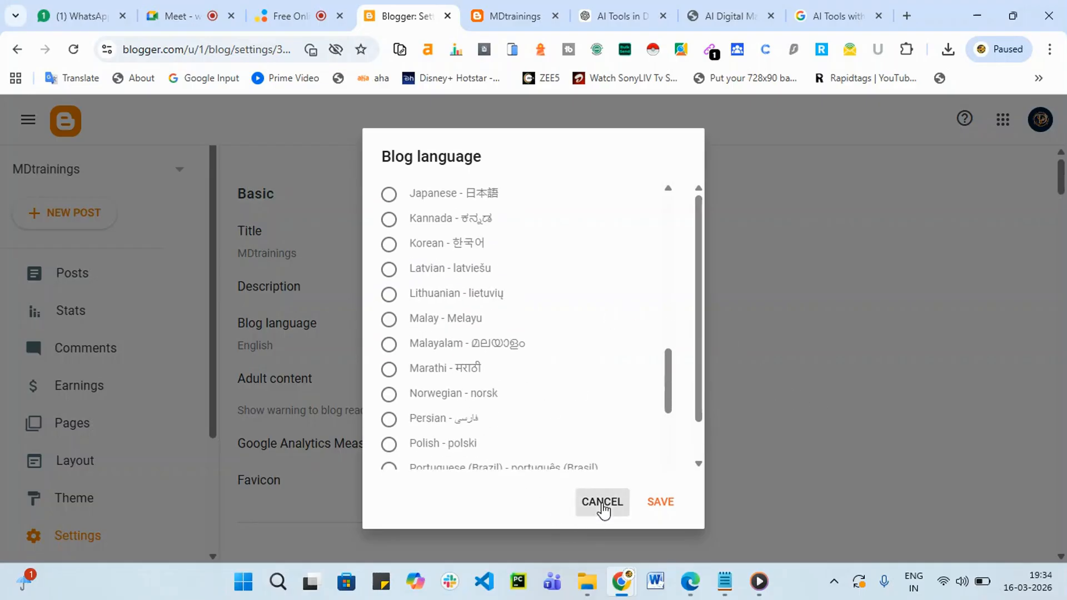
pyautogui.click(603, 505)
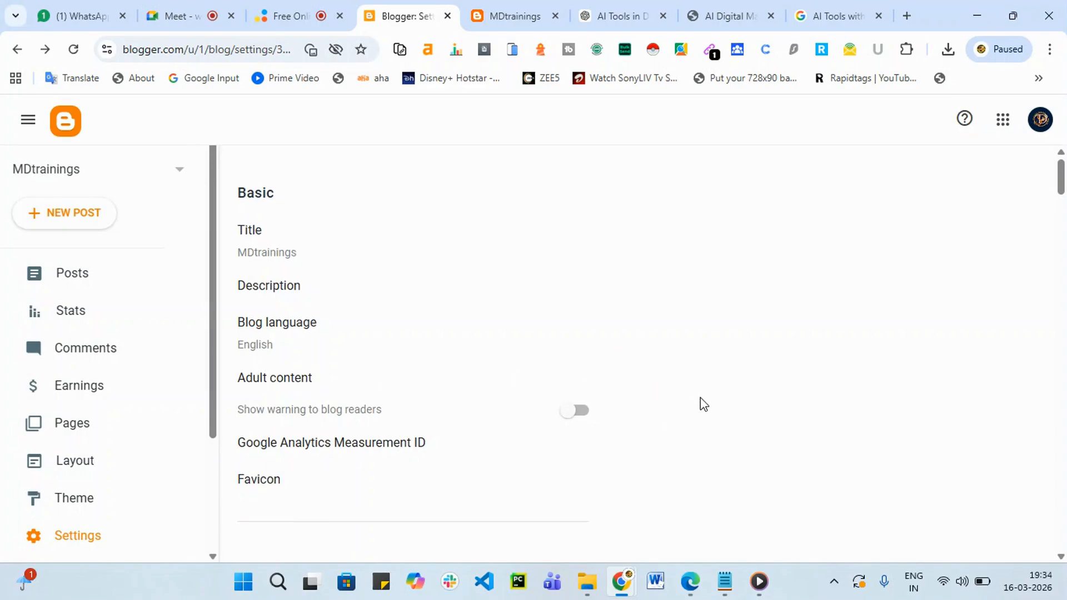
# Examine the Google Analytics Measurement ID field, the favicon upload requirements, and the privacy and publishing settings.
pyautogui.scroll(-4, 700, 397)
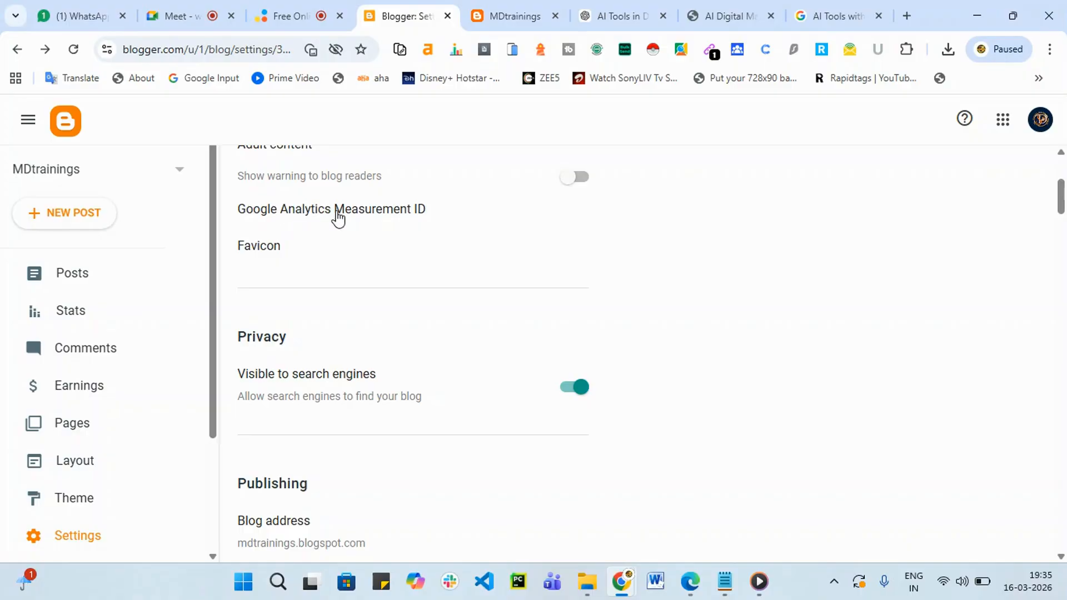
pyautogui.click(339, 216)
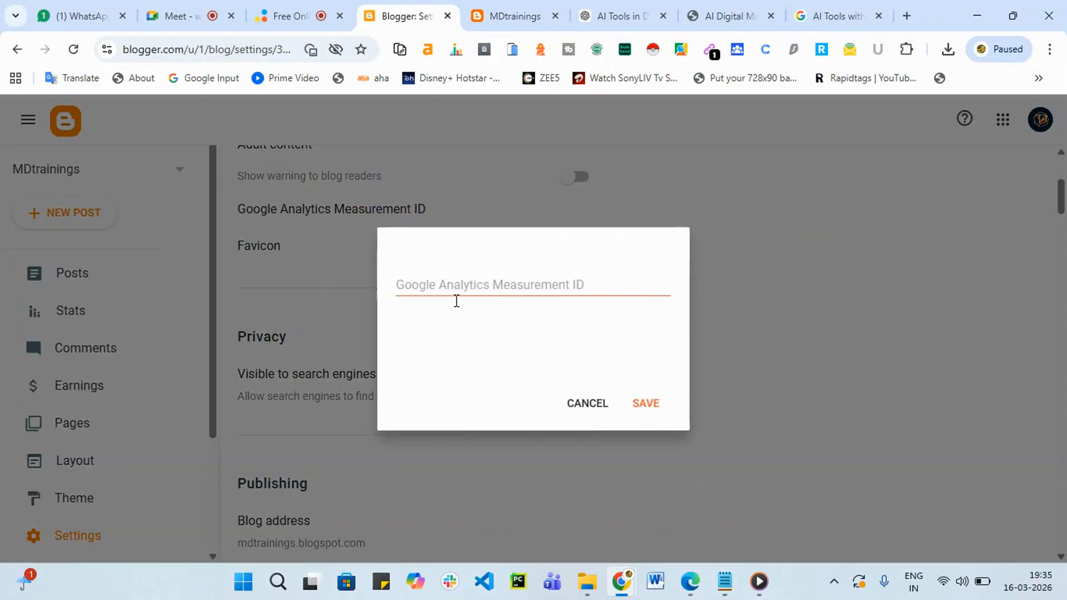
pyautogui.click(587, 403)
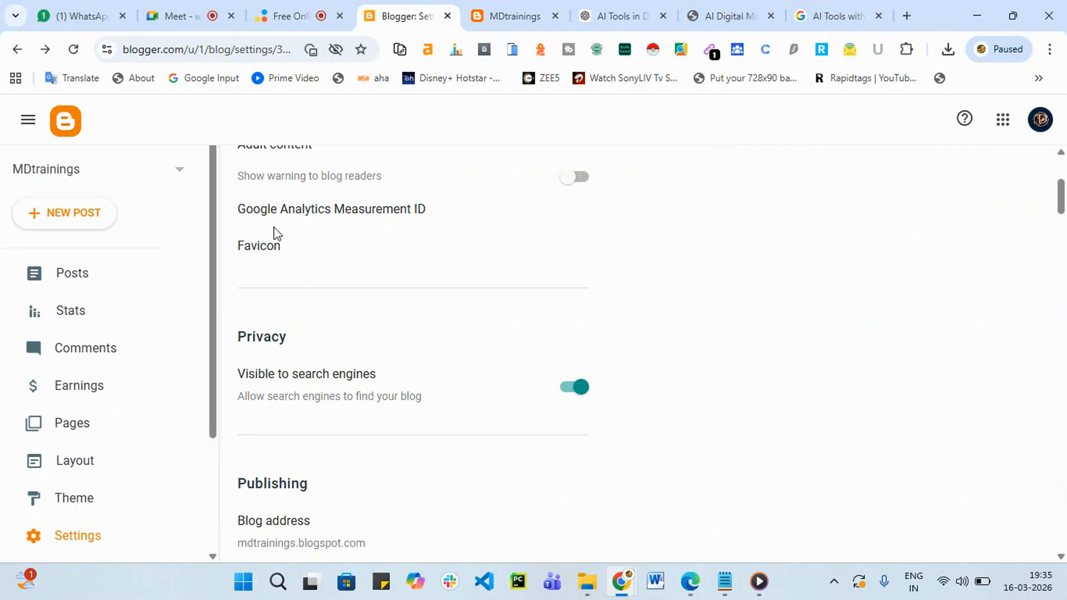
pyautogui.click(261, 233)
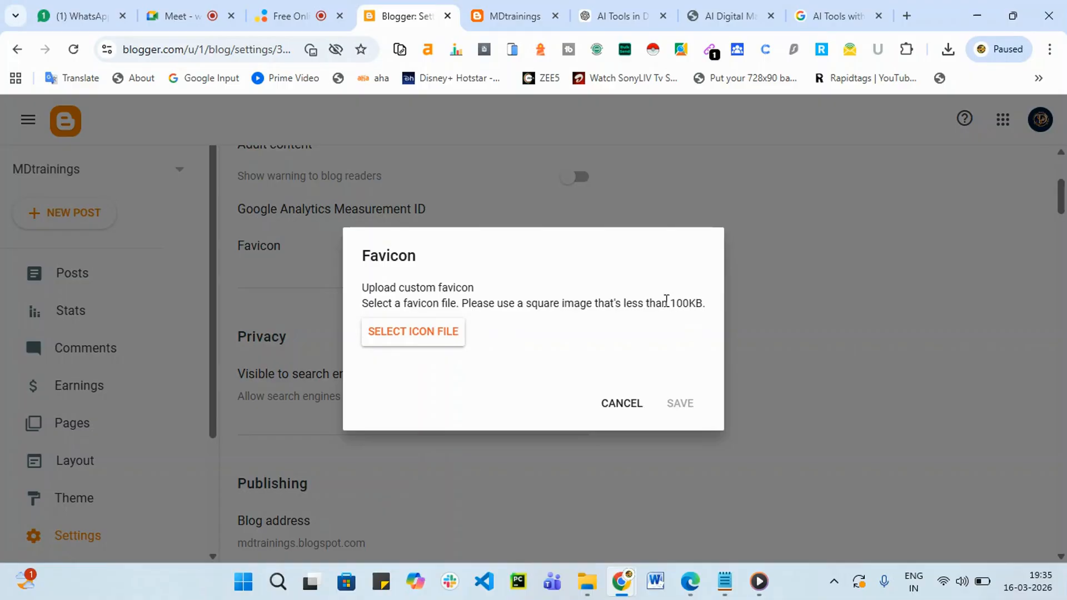
pyautogui.moveTo(671, 305); pyautogui.dragTo(702, 307)
pyautogui.click(626, 412)
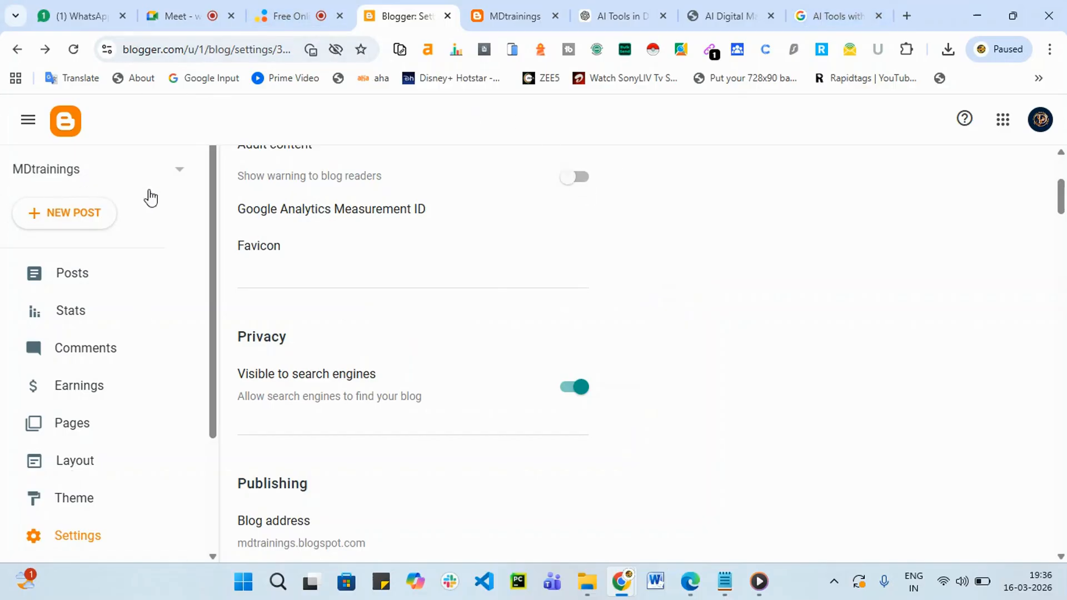
pyautogui.scroll(-3, 330, 427)
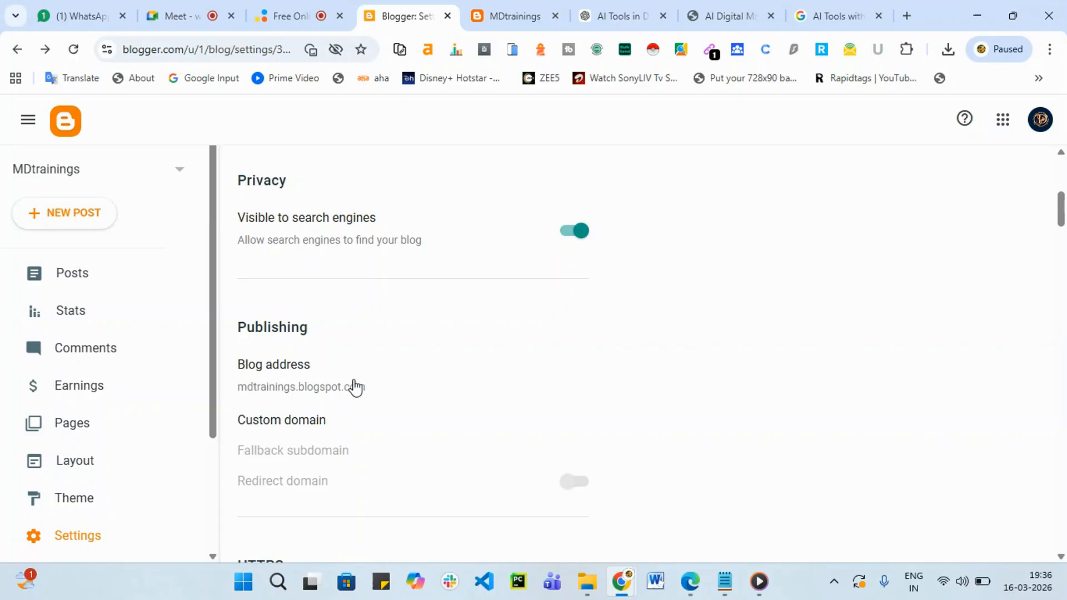
pyautogui.scroll(-3, 308, 377)
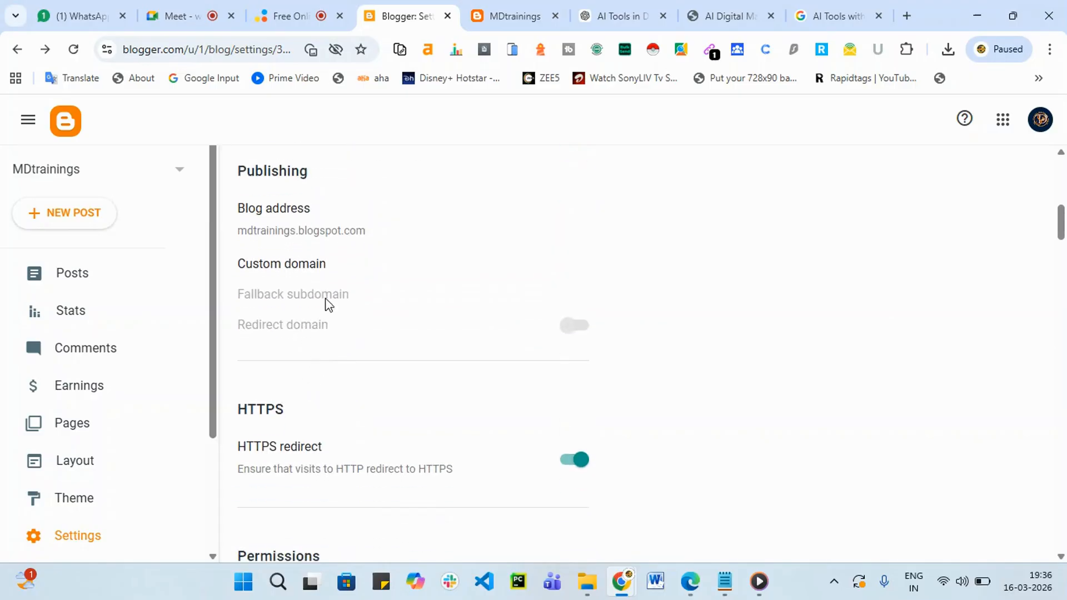
# Examine the blog address and custom domain fields, cancelling both dialogs, and review the HTTPS redirect setting.
pyautogui.click(335, 234)
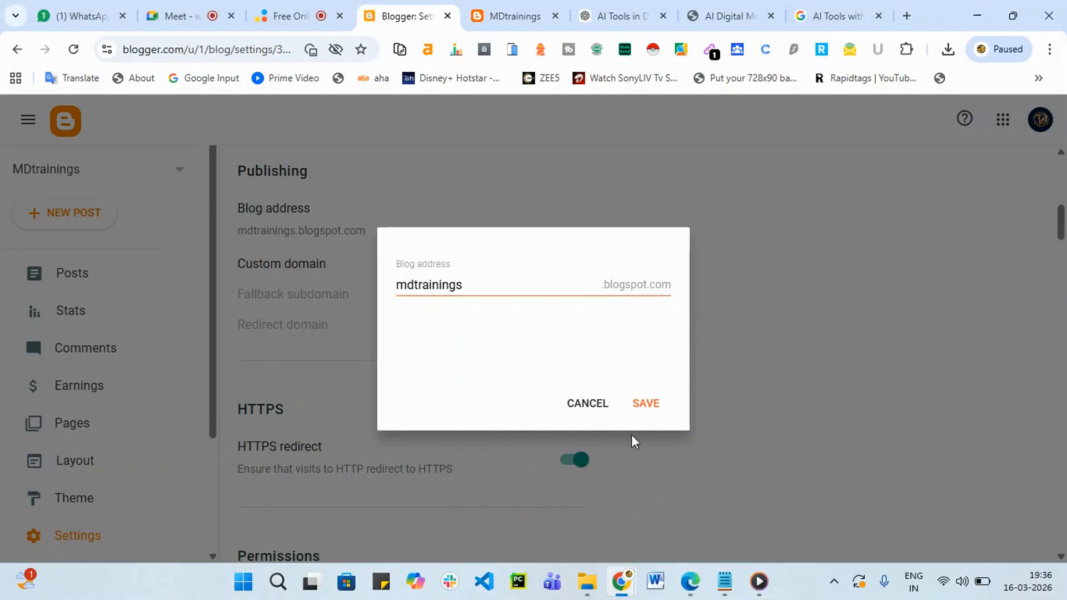
pyautogui.click(590, 414)
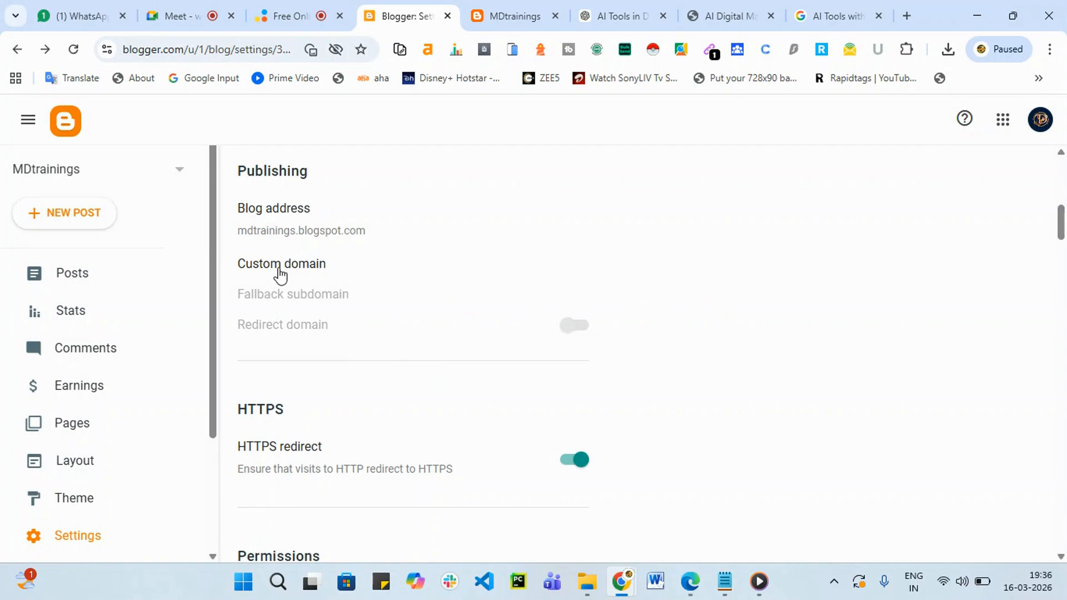
pyautogui.click(278, 268)
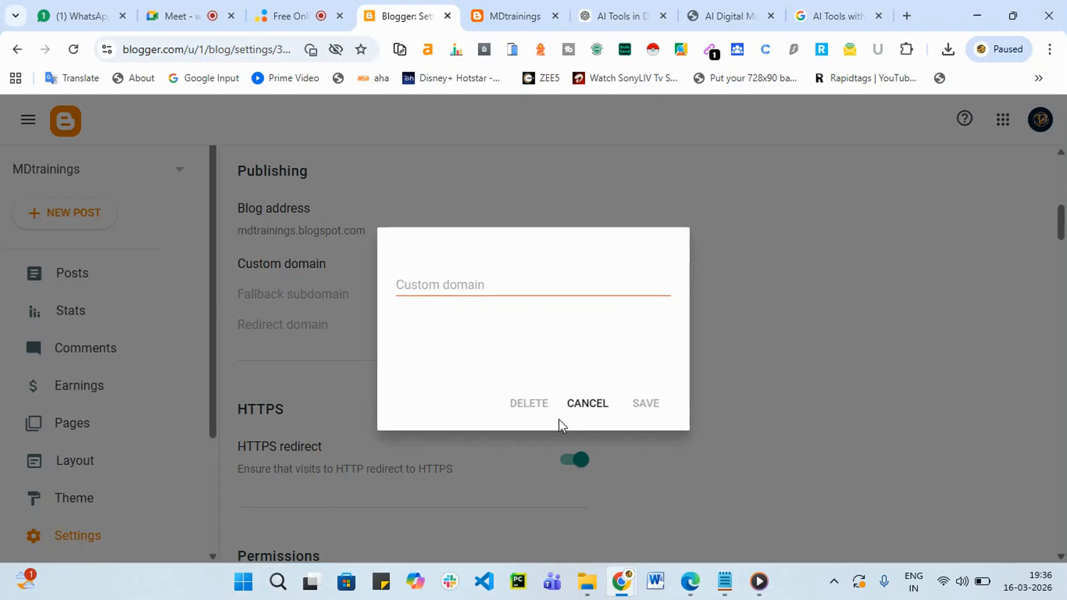
pyautogui.click(592, 405)
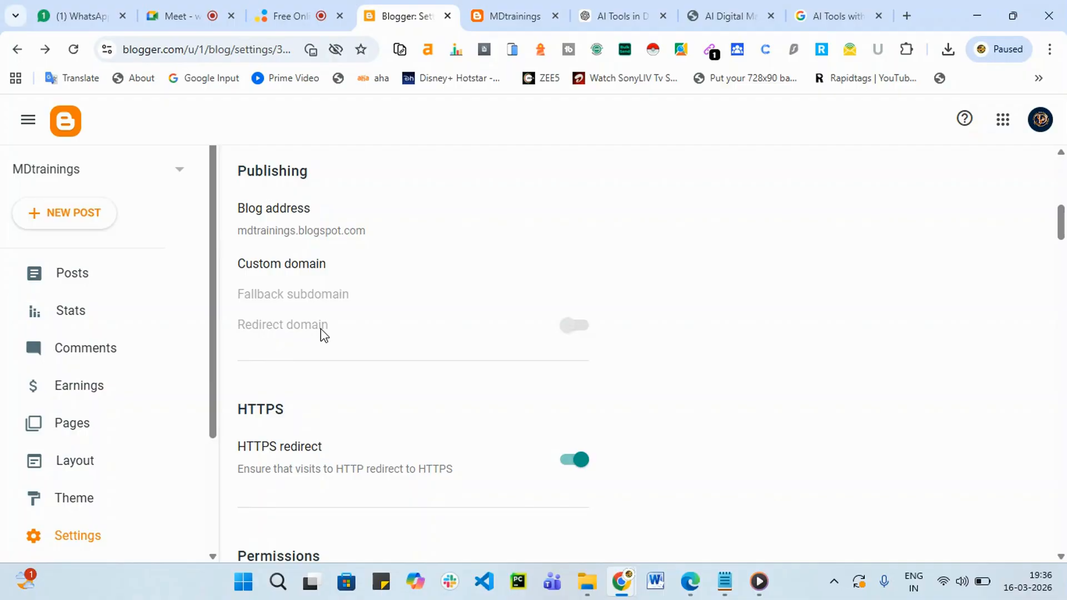
pyautogui.scroll(-3, 323, 334)
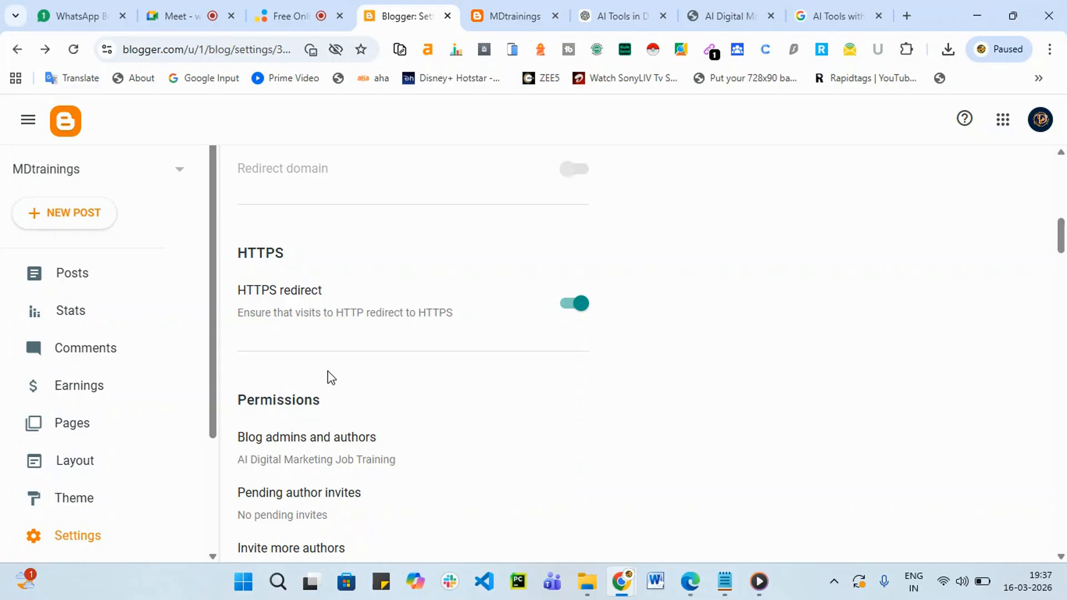
pyautogui.scroll(-1, 329, 378)
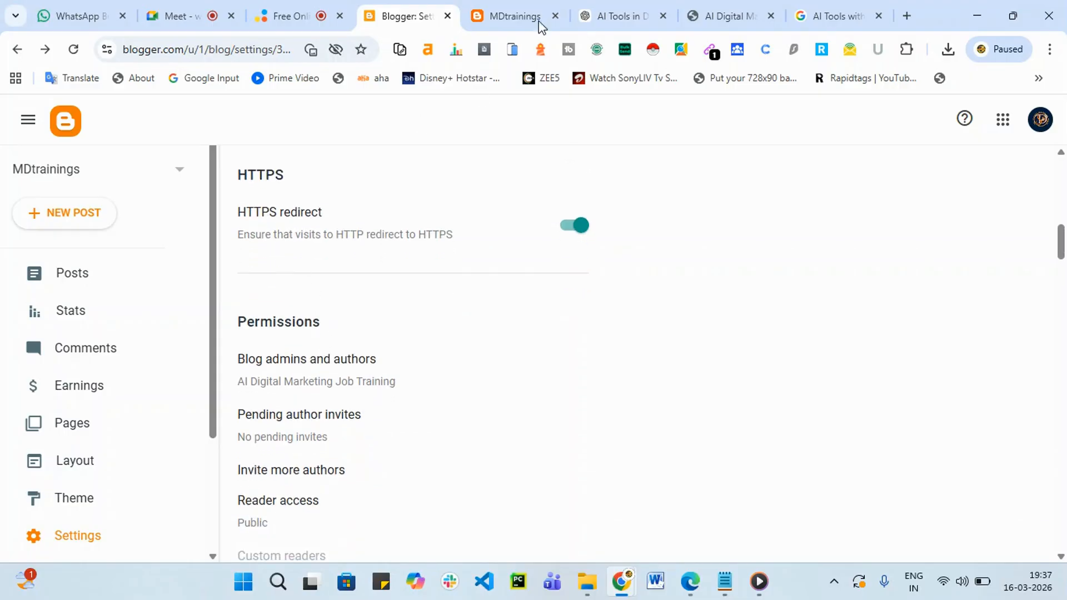
# Switch to the digital marketing course note in Notepad and add a block of blank lines below its last paragraph.
pyautogui.click(635, 10)
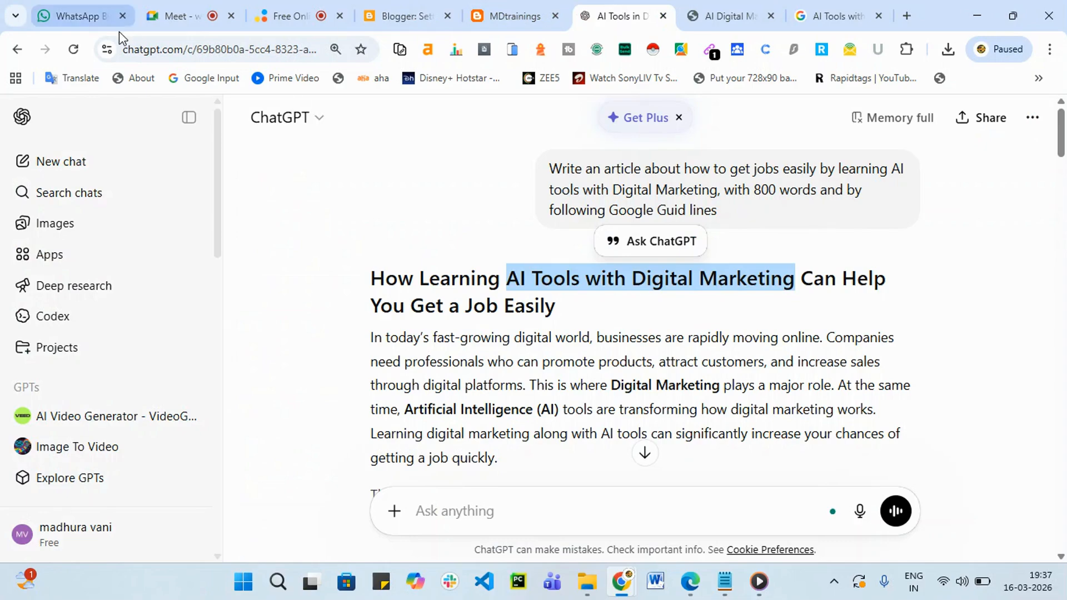
pyautogui.click(711, 15)
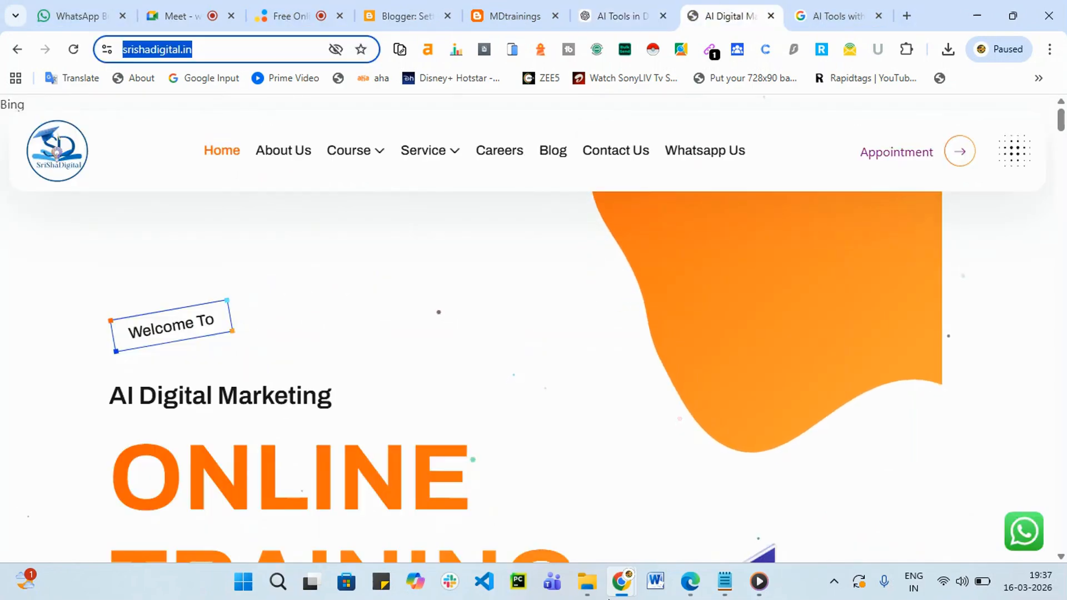
pyautogui.click(724, 582)
pyautogui.moveTo(781, 492)
pyautogui.click(875, 507)
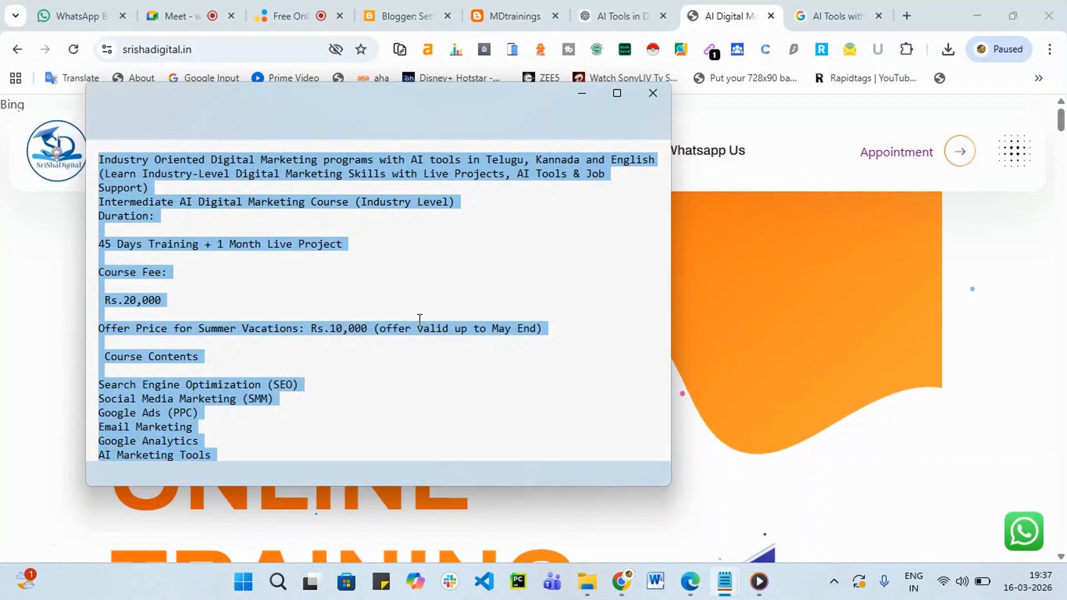
pyautogui.scroll(-10, 437, 304)
pyautogui.scroll(-10, 437, 304)
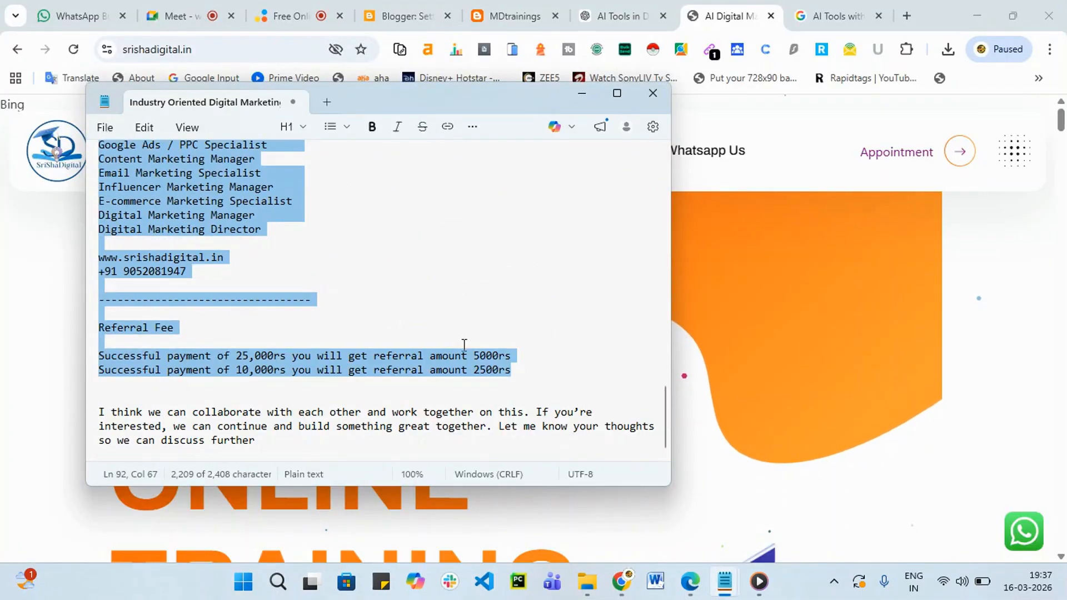
pyautogui.click(295, 453)
pyautogui.press('Return')
pyautogui.press('Return')
pyautogui.press('Return')
pyautogui.press('Return')
pyautogui.press('Return')
pyautogui.press('Return')
pyautogui.press('Return')
pyautogui.press('Return')
pyautogui.press('Return')
pyautogui.press('Return')
pyautogui.press('Return')
pyautogui.press('Return')
pyautogui.press('Return')
pyautogui.press('Return')
pyautogui.press('Return')
pyautogui.press('Return')
pyautogui.press('Return')
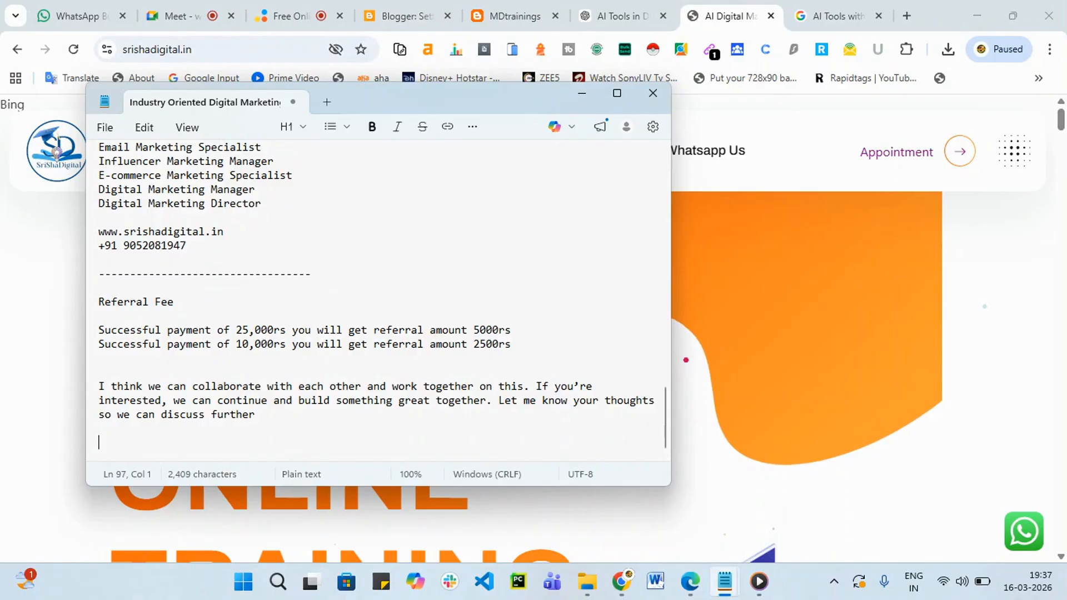
pyautogui.press('Return')
pyautogui.press('Return')
pyautogui.press('Return')
pyautogui.press('Return')
pyautogui.press('Return')
pyautogui.press('Return')
pyautogui.press('Return')
pyautogui.press('Return')
pyautogui.press('Return')
pyautogui.press('Return')
pyautogui.press('Return')
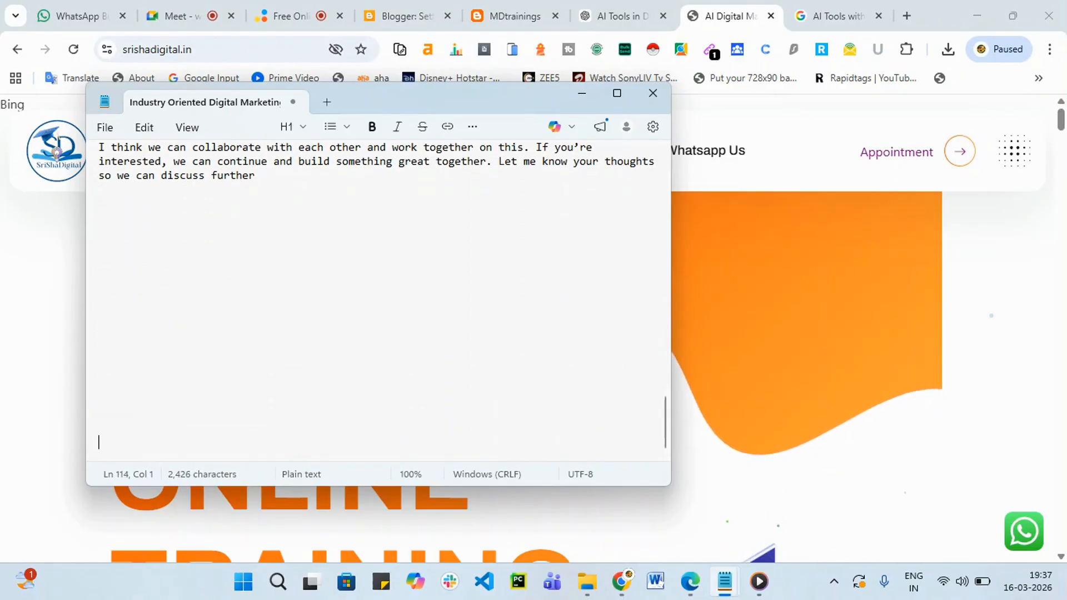
pyautogui.click(181, 201)
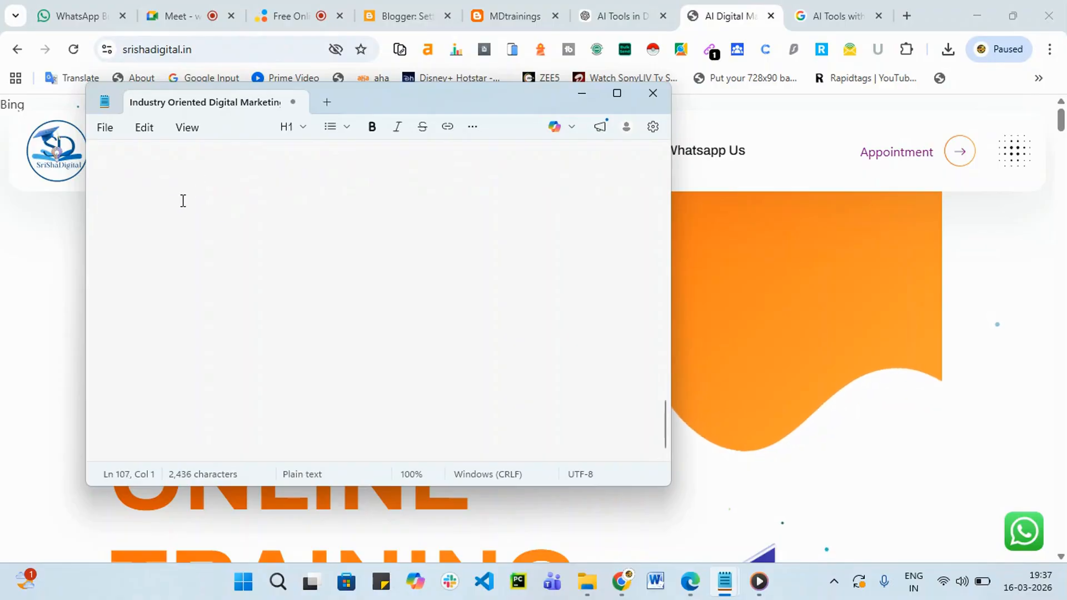
pyautogui.write('https://srishadigital.in/')
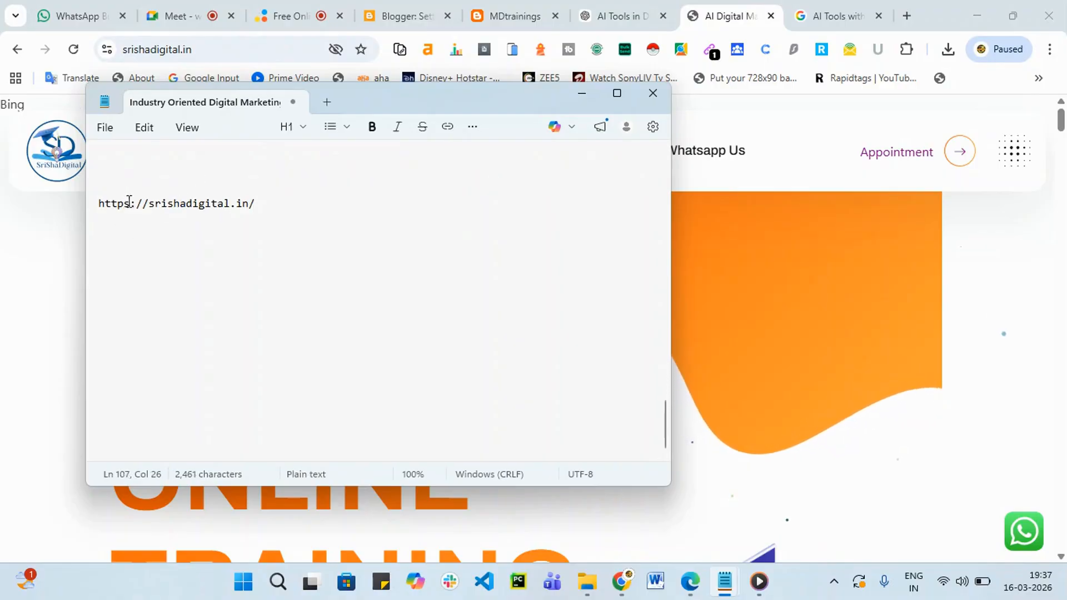
pyautogui.moveTo(136, 204); pyautogui.dragTo(85, 196)
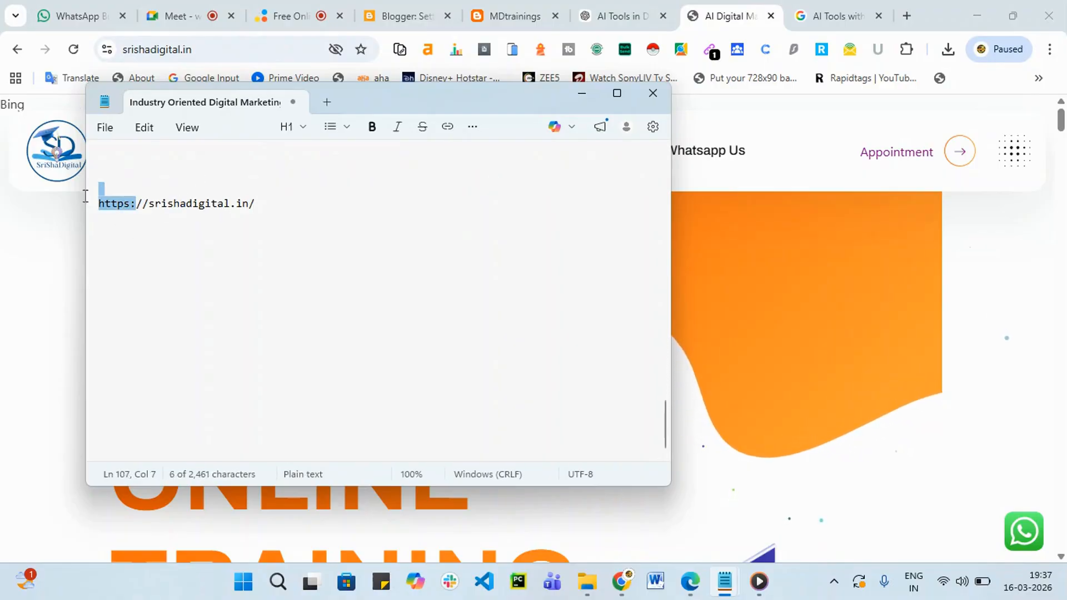
pyautogui.click(39, 319)
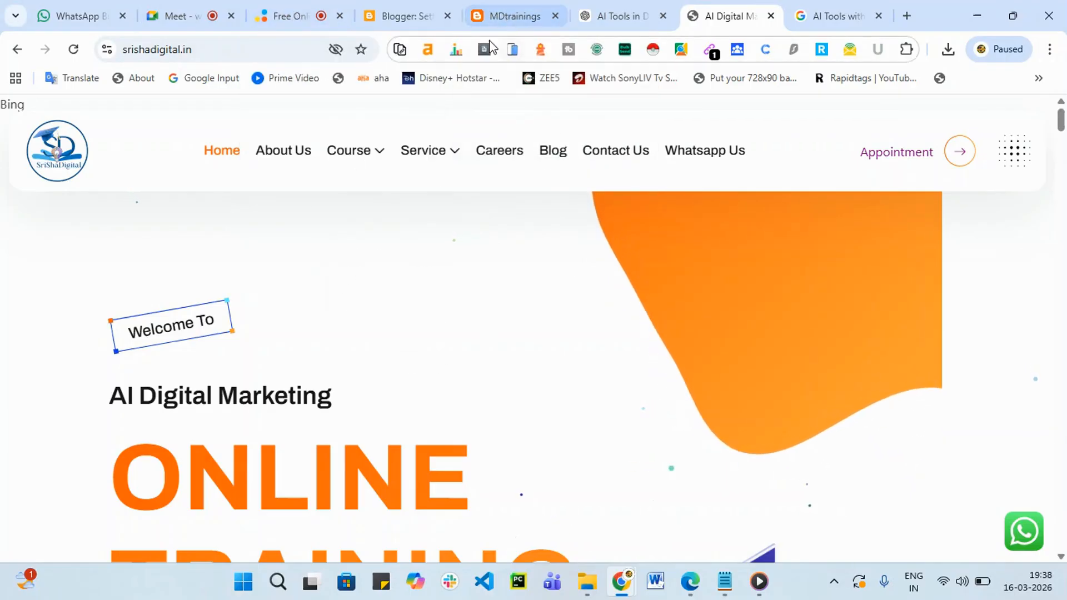
# Return to the Blogger settings and save 10 as the maximum number of posts shown on the main page.
pyautogui.click(400, 23)
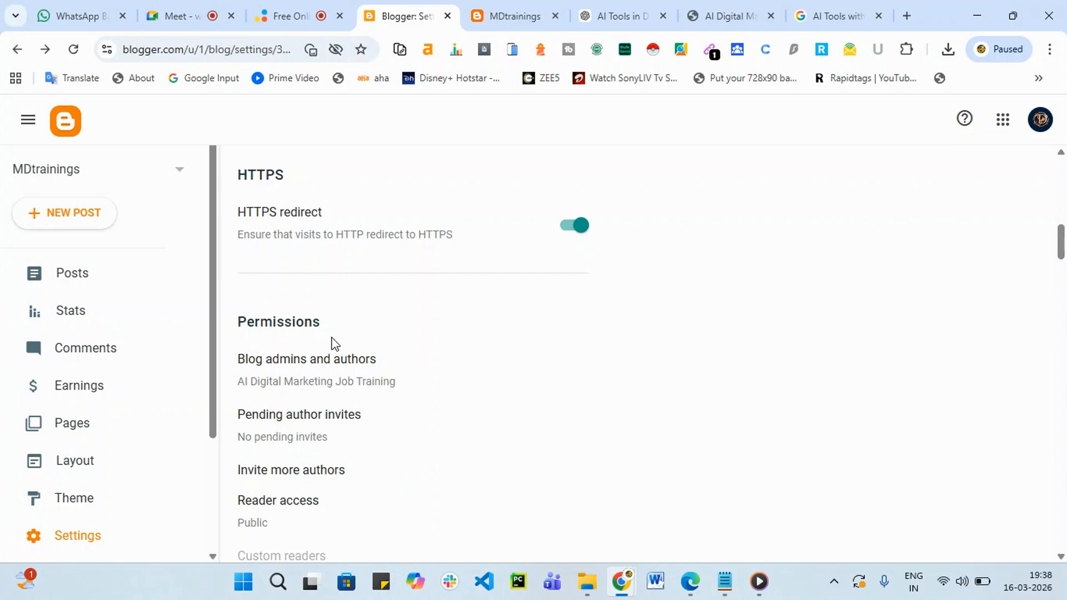
pyautogui.scroll(-3, 333, 343)
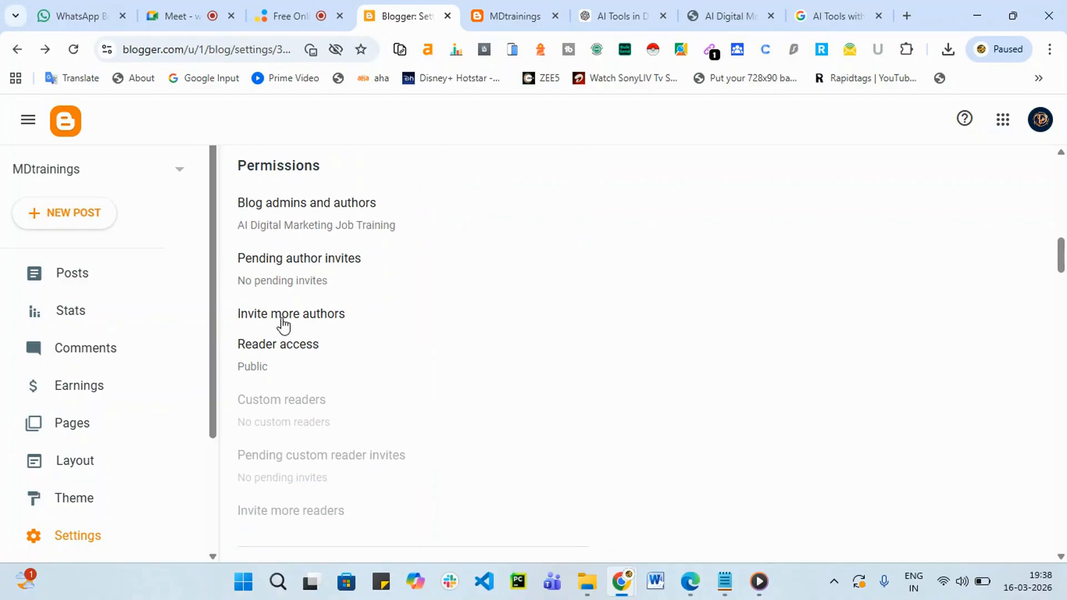
pyautogui.scroll(-1, 314, 226)
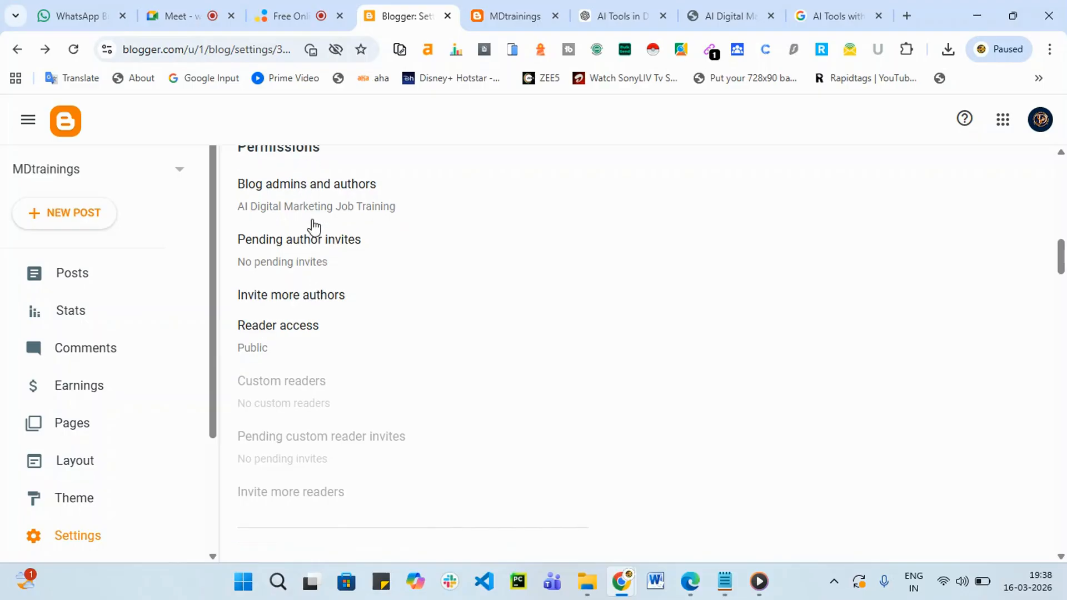
pyautogui.scroll(-6, 312, 234)
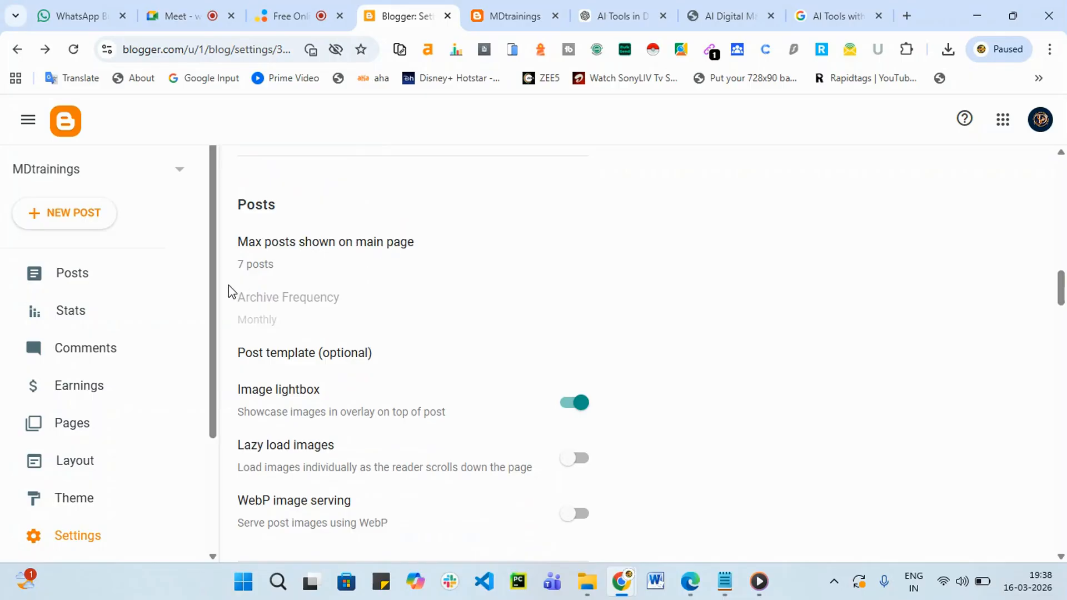
pyautogui.click(256, 271)
pyautogui.moveTo(409, 283); pyautogui.dragTo(381, 287)
pyautogui.write('10')
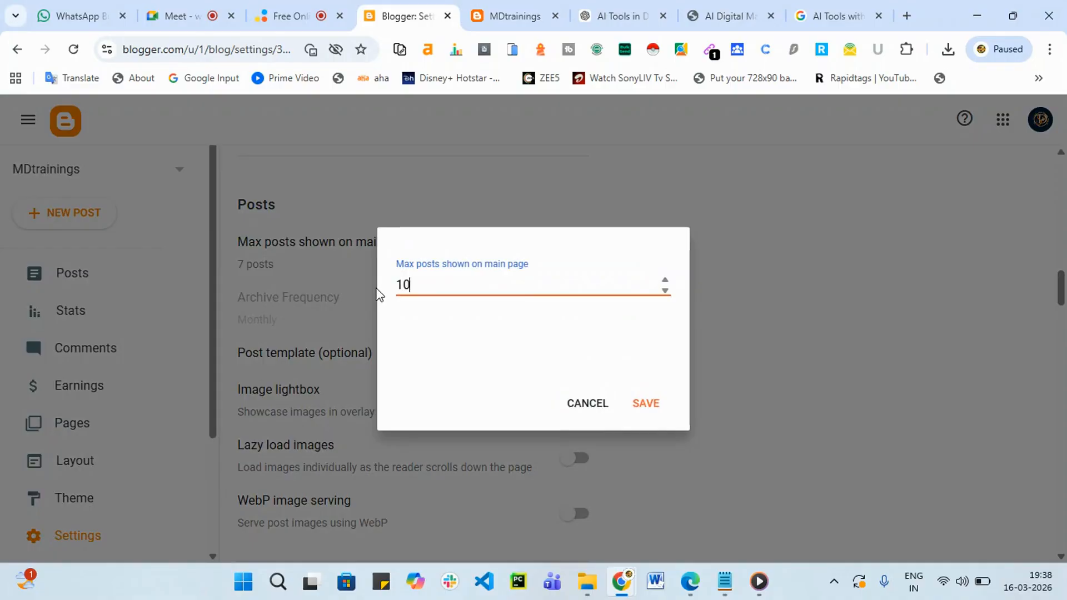
pyautogui.click(653, 403)
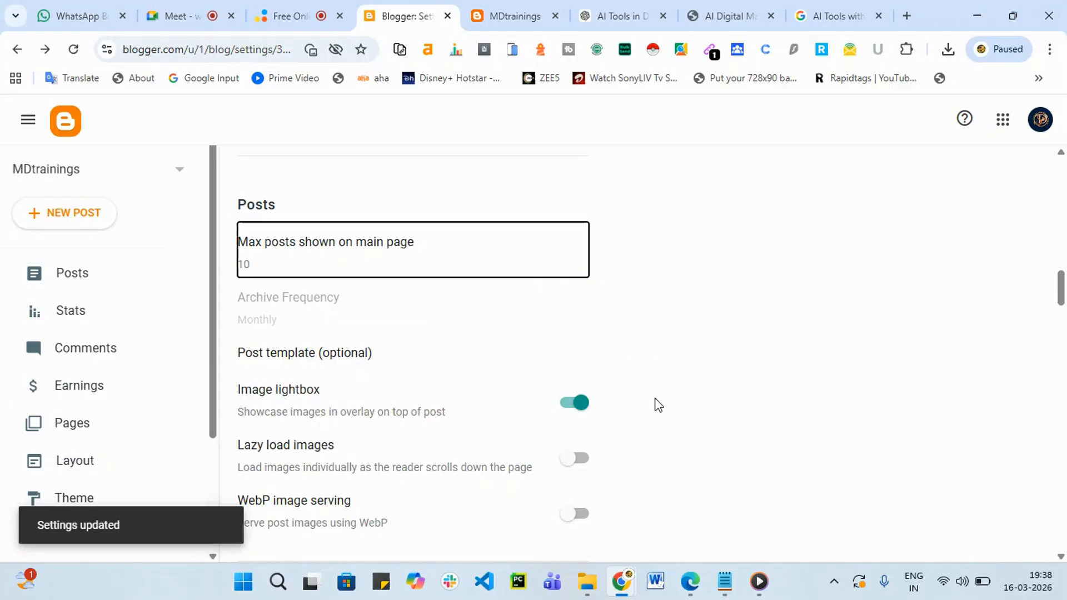
# Examine the image lightbox, lazy loading and WebP options, plus the comment and email notification settings.
pyautogui.scroll(-3, 657, 405)
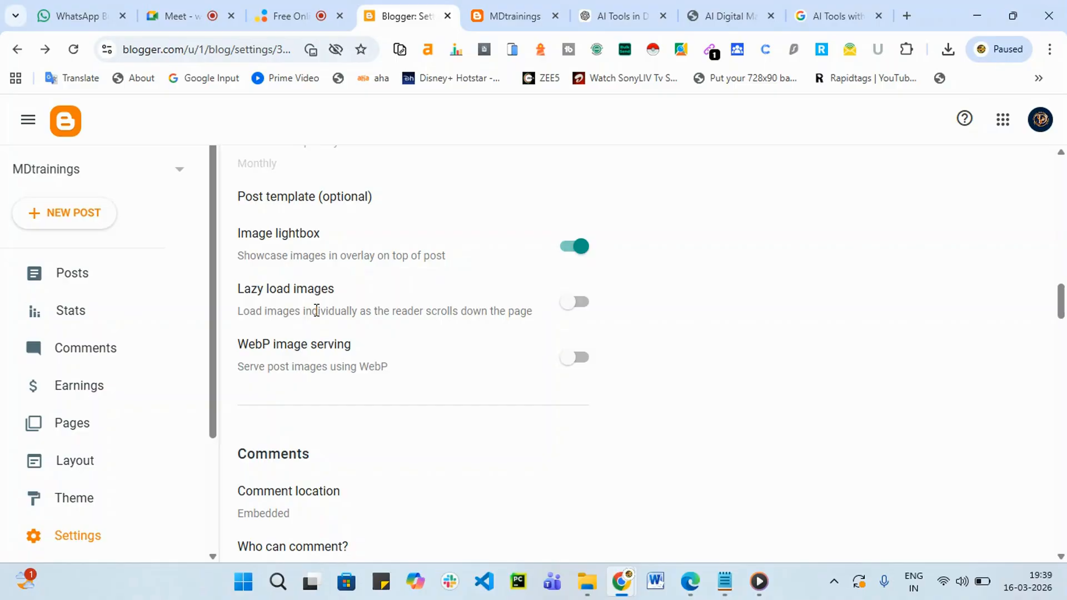
pyautogui.scroll(-1, 316, 310)
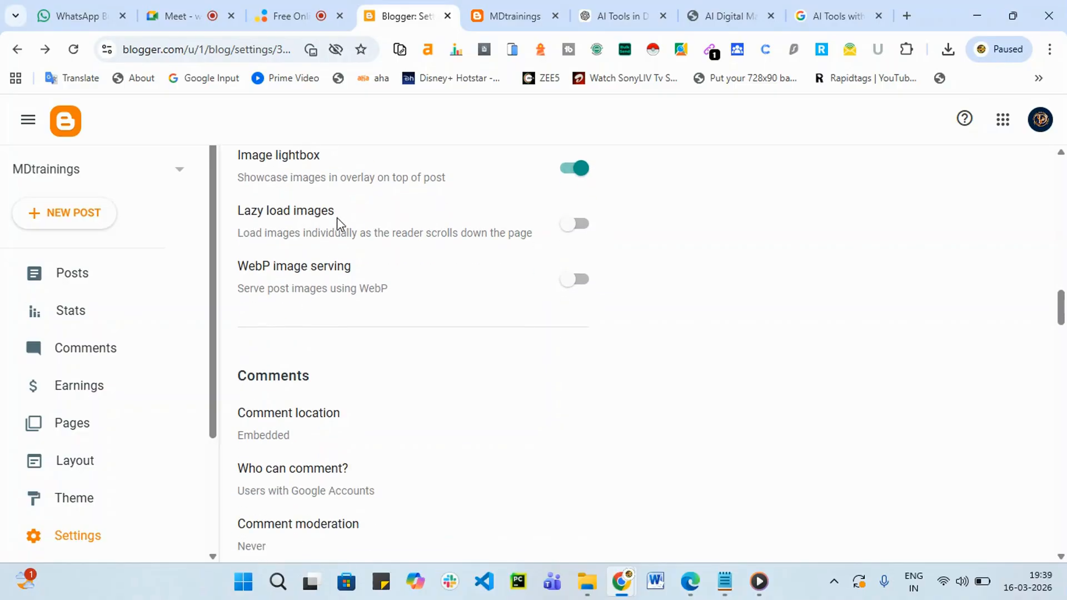
pyautogui.moveTo(337, 217); pyautogui.dragTo(624, 278)
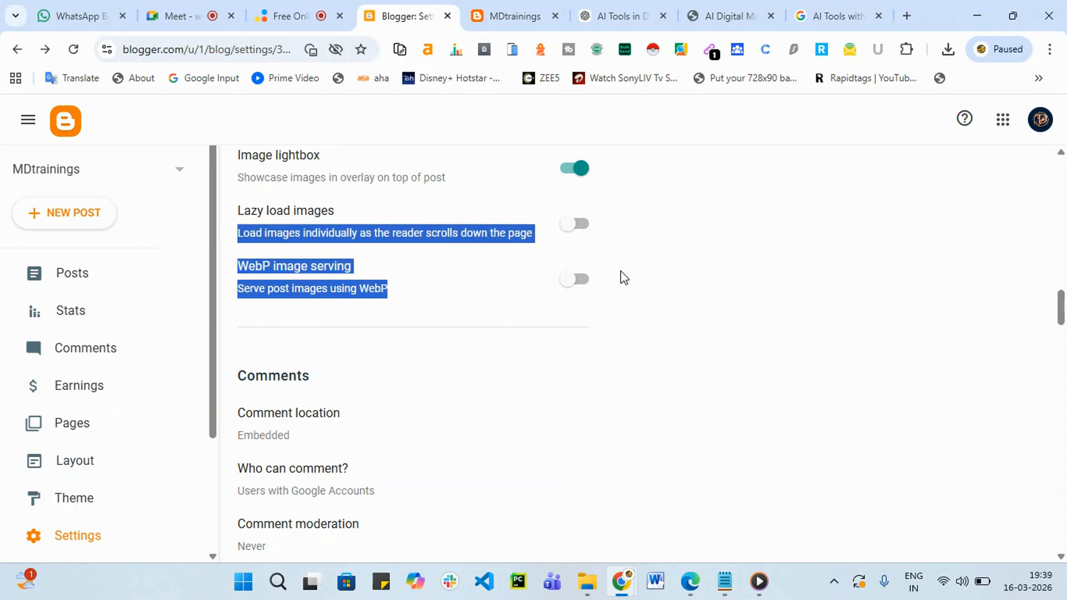
pyautogui.scroll(-3, 569, 371)
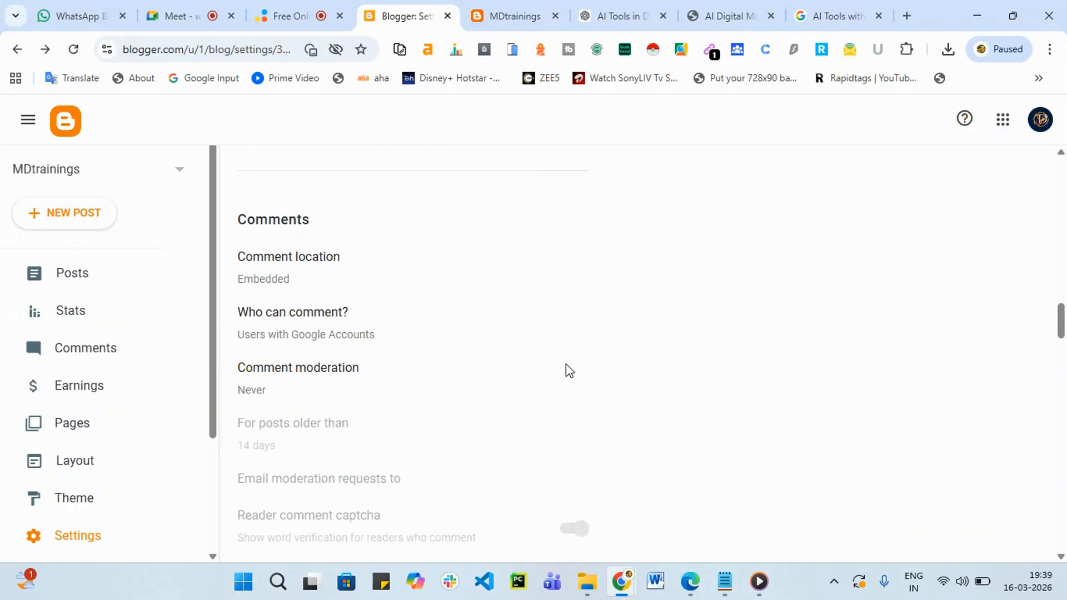
pyautogui.scroll(-2, 569, 371)
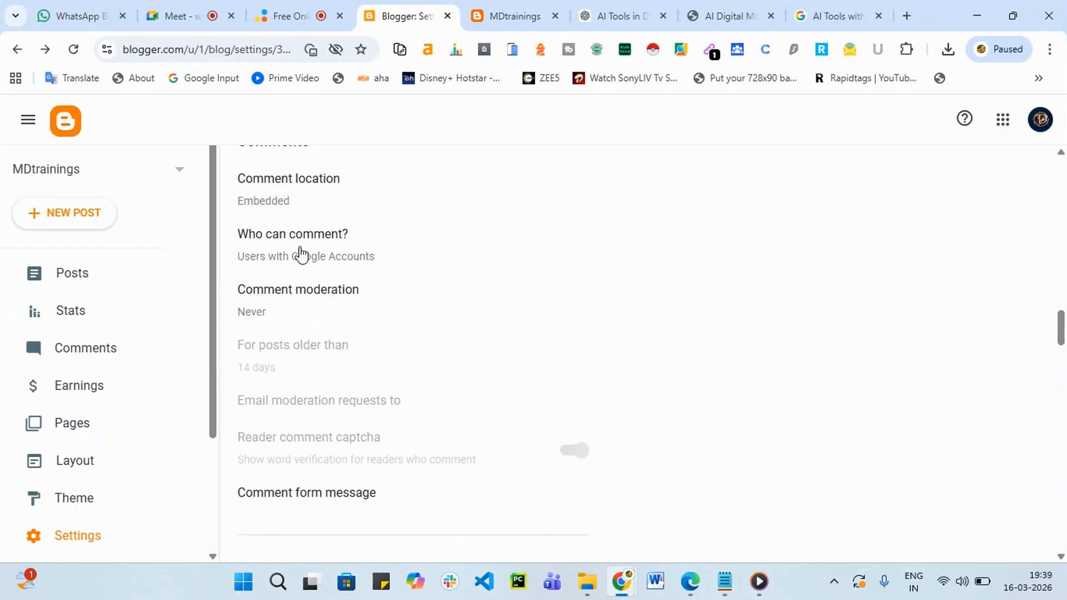
pyautogui.scroll(2, 298, 296)
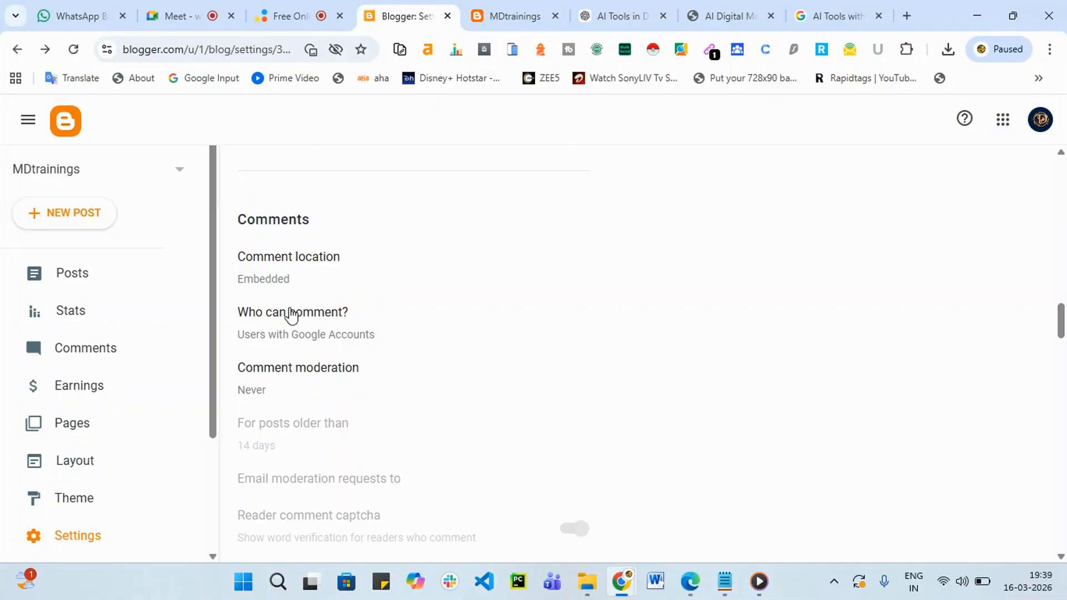
pyautogui.scroll(-4, 288, 318)
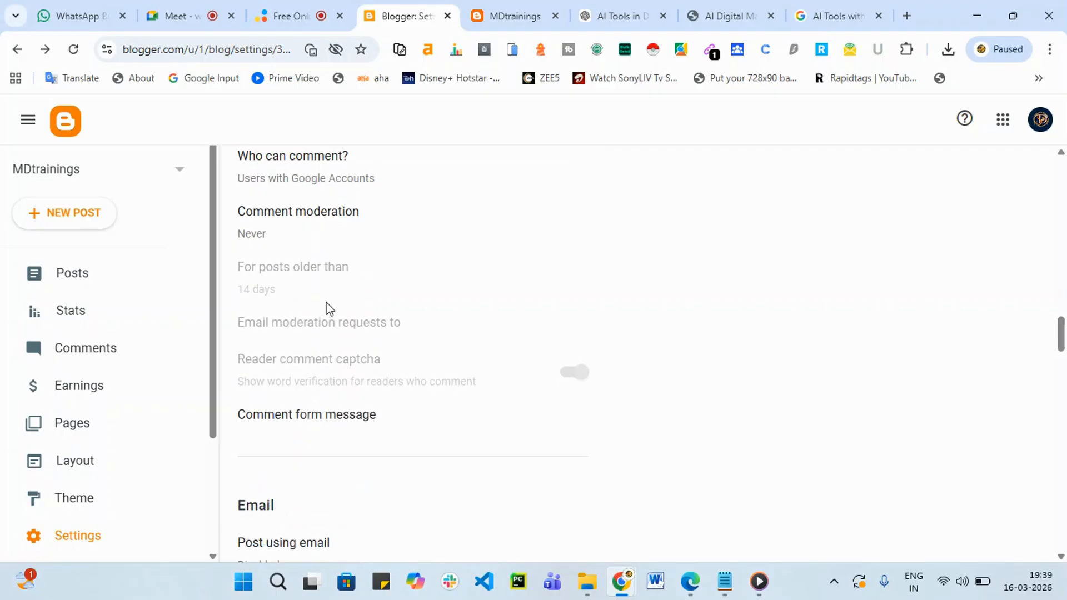
pyautogui.scroll(-5, 330, 310)
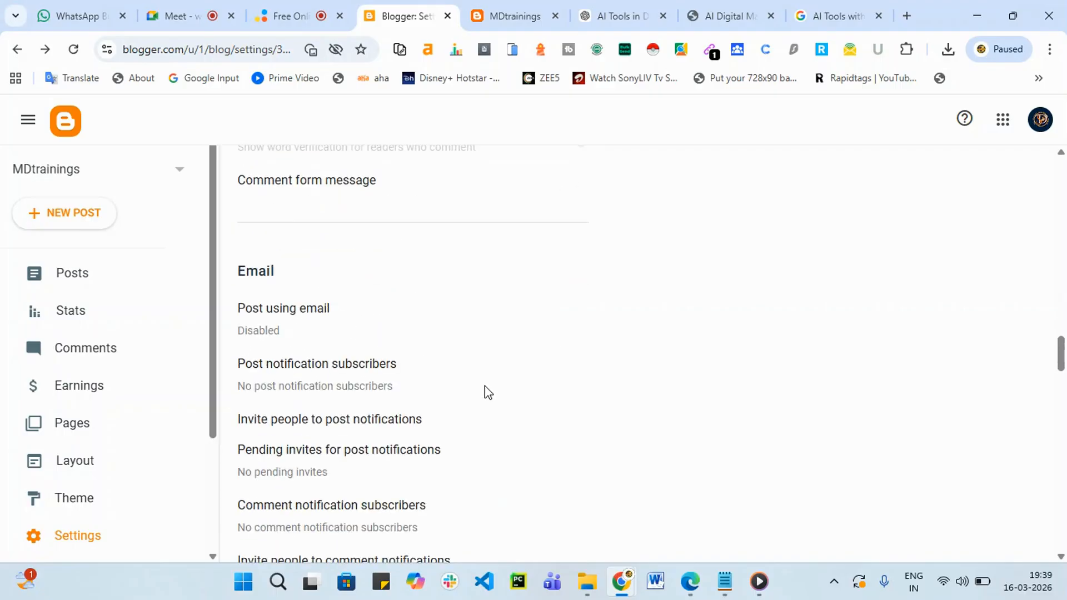
pyautogui.scroll(-2, 400, 369)
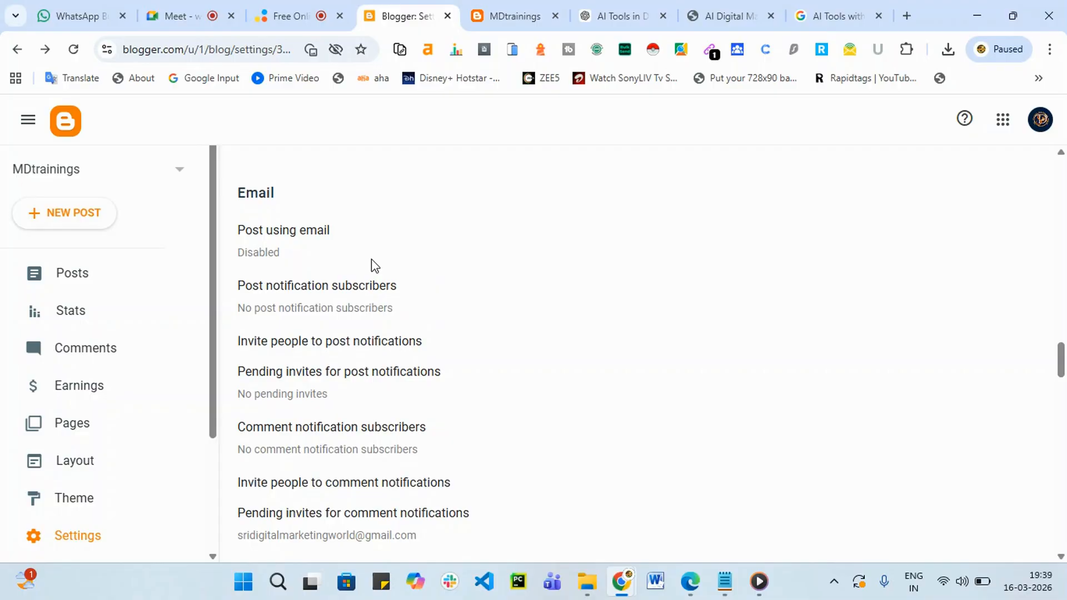
pyautogui.scroll(-3, 371, 259)
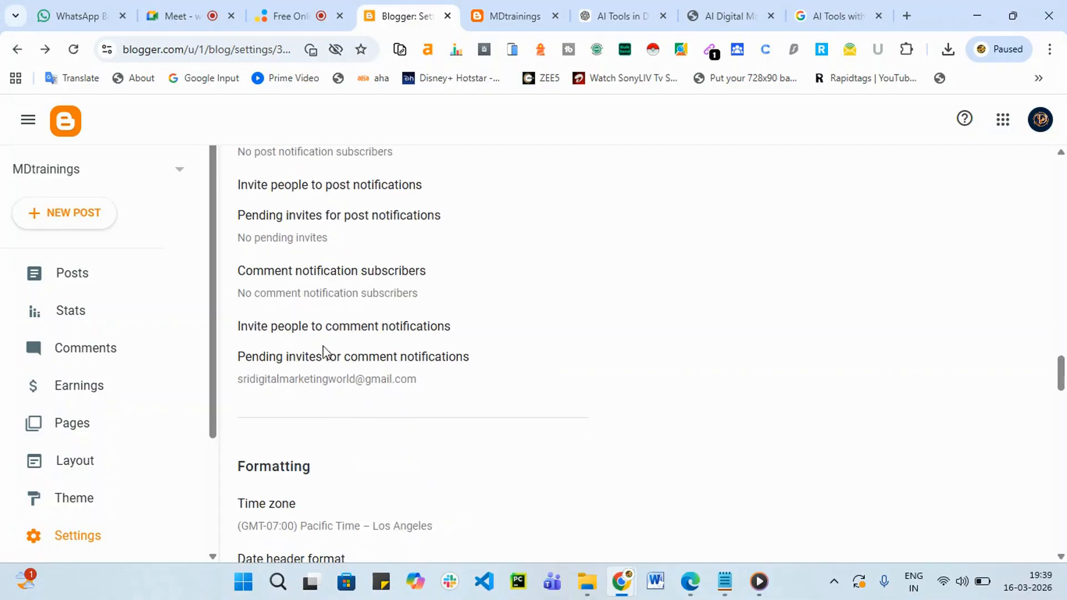
pyautogui.scroll(2, 311, 389)
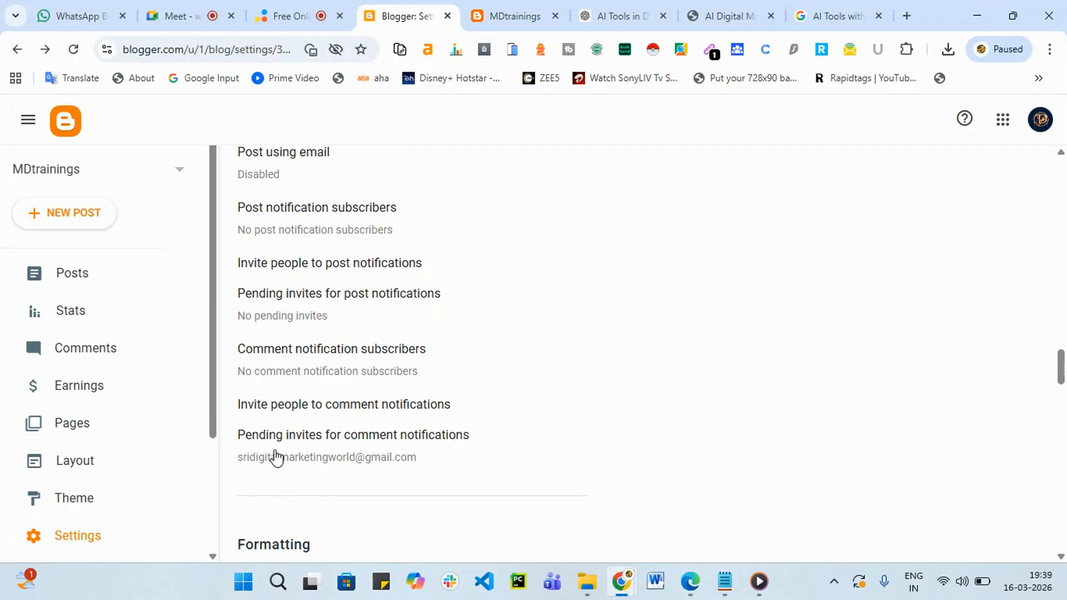
# Set the blog's time zone to (GMT+05:30) India Standard Time – Kolkata in the Formatting settings and save it.
pyautogui.scroll(-5, 428, 434)
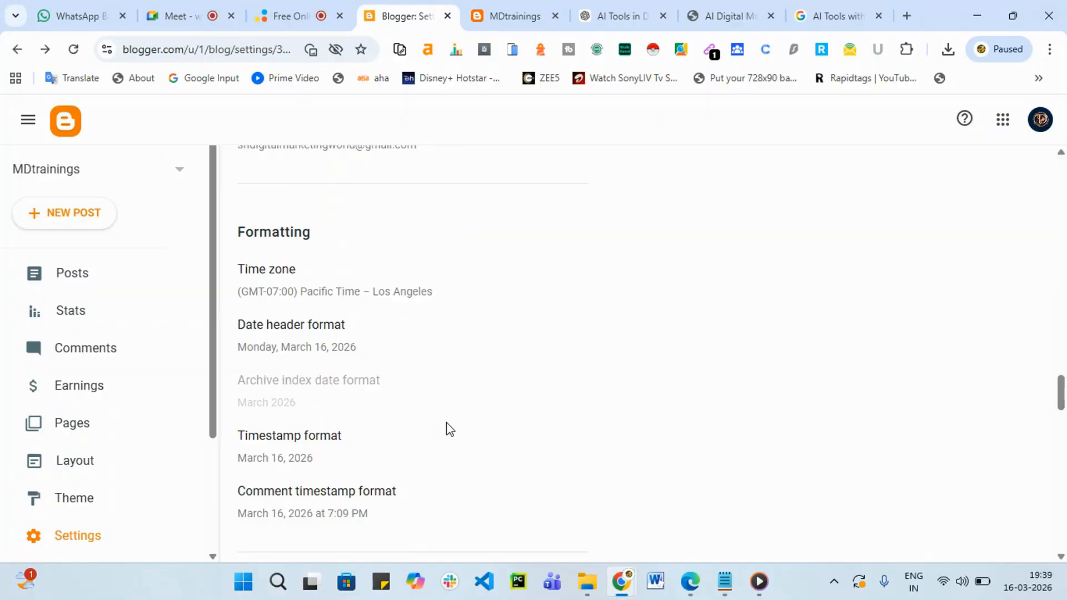
pyautogui.click(287, 305)
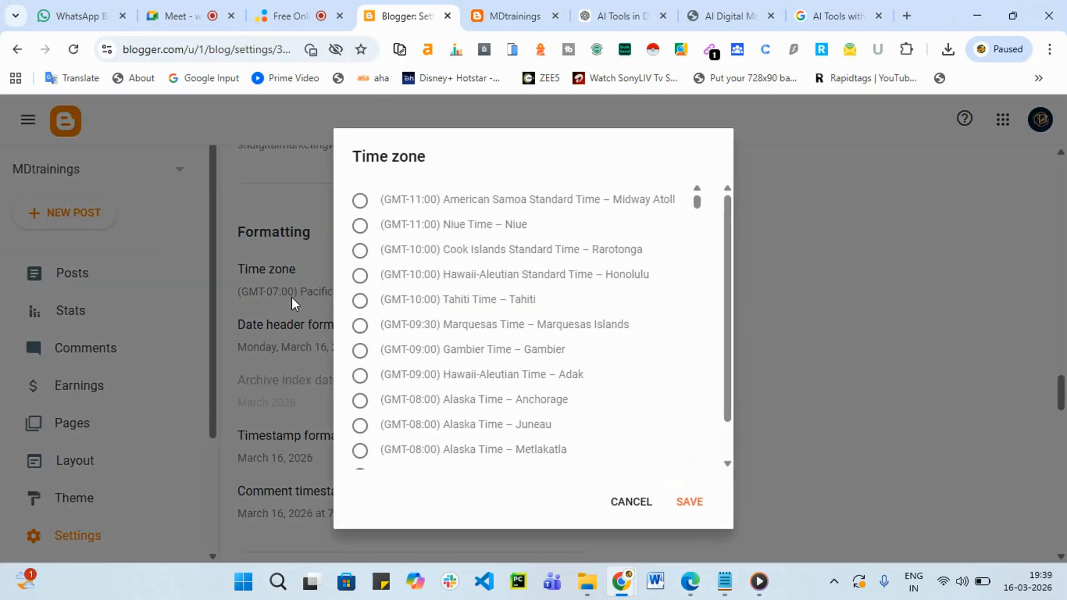
pyautogui.scroll(-8, 489, 392)
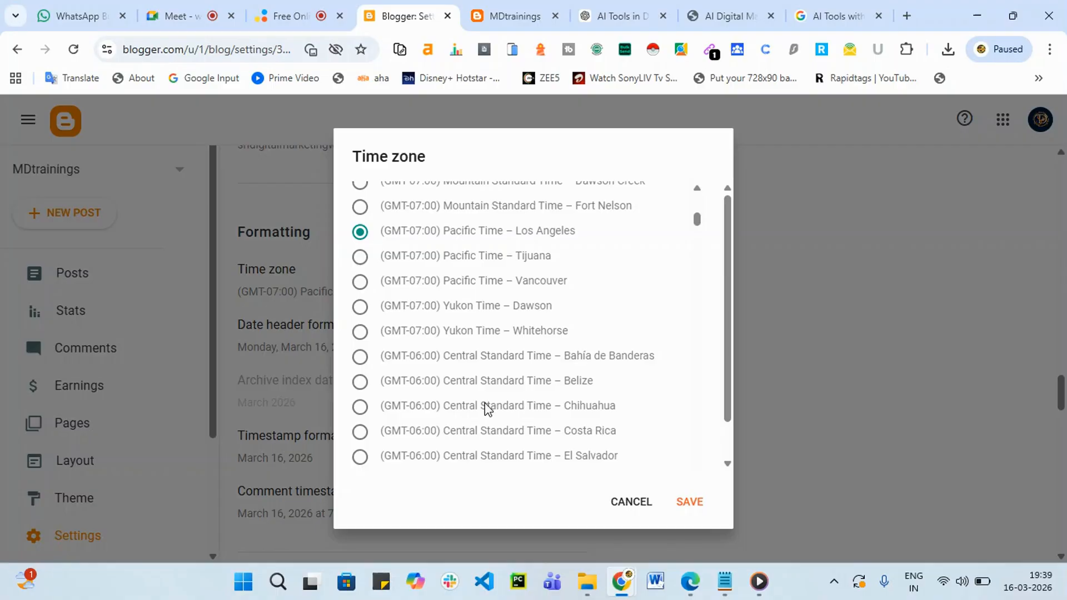
pyautogui.scroll(-5, 484, 404)
pyautogui.scroll(-3, 485, 403)
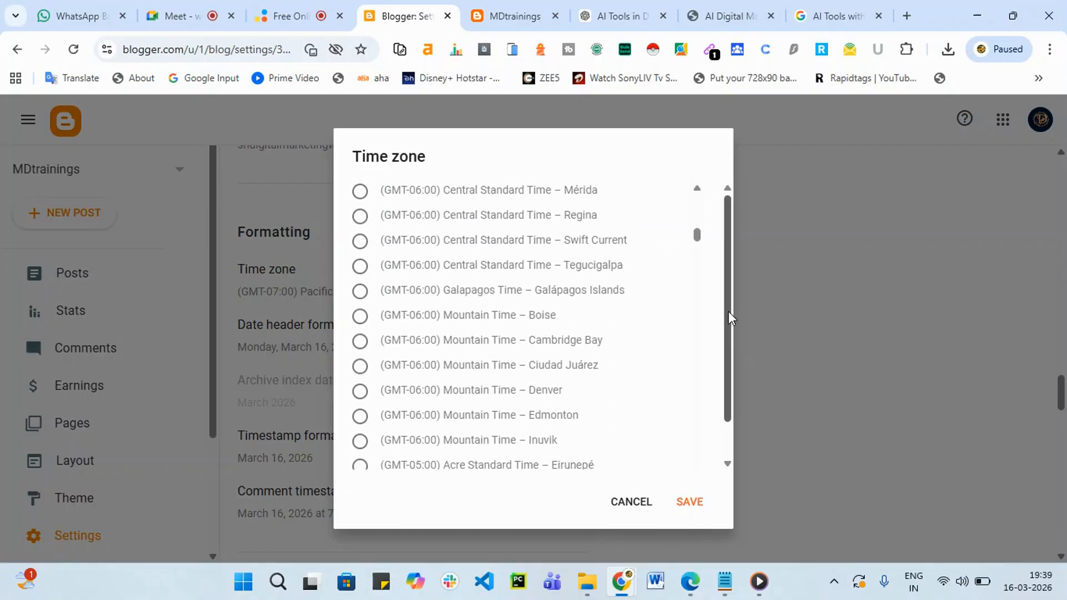
pyautogui.scroll(-2, 728, 333)
pyautogui.scroll(-7, 614, 402)
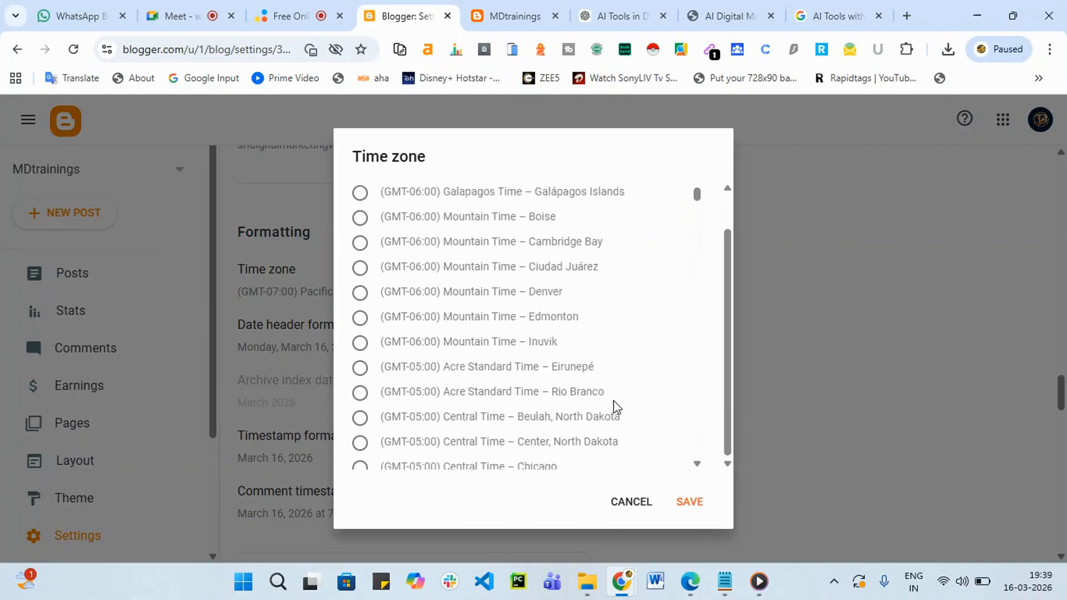
pyautogui.scroll(-4, 614, 401)
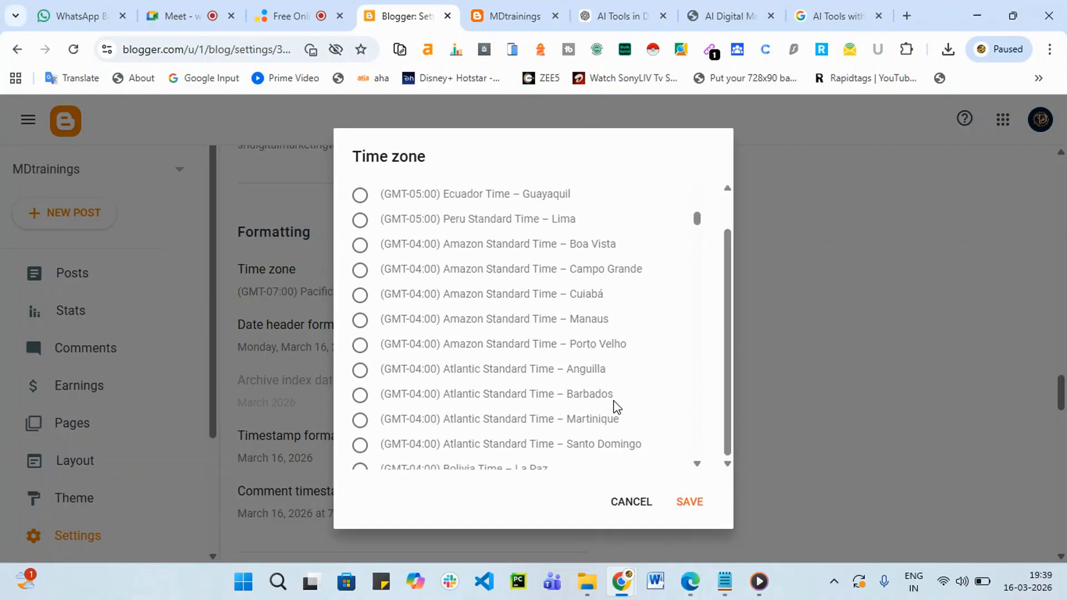
pyautogui.scroll(-9, 613, 401)
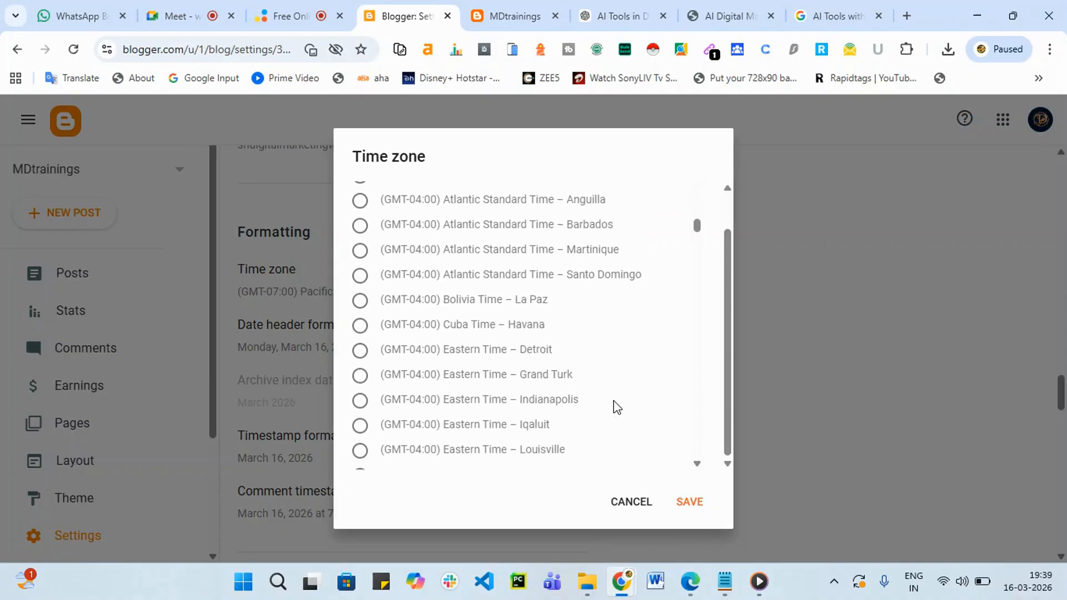
pyautogui.scroll(-20, 636, 396)
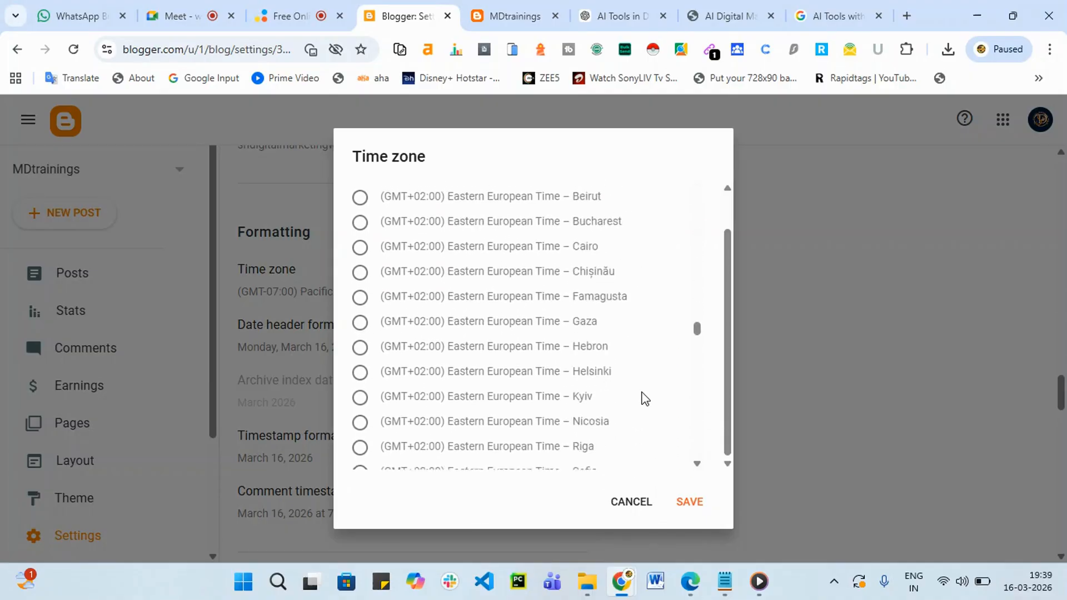
pyautogui.scroll(-7, 644, 399)
pyautogui.scroll(-3, 644, 399)
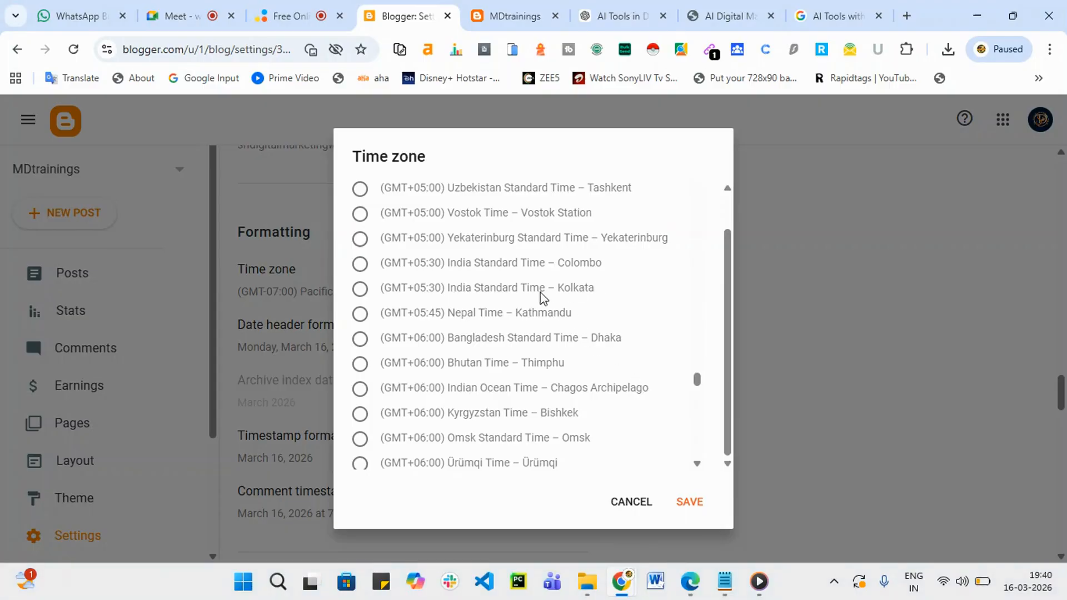
pyautogui.click(360, 288)
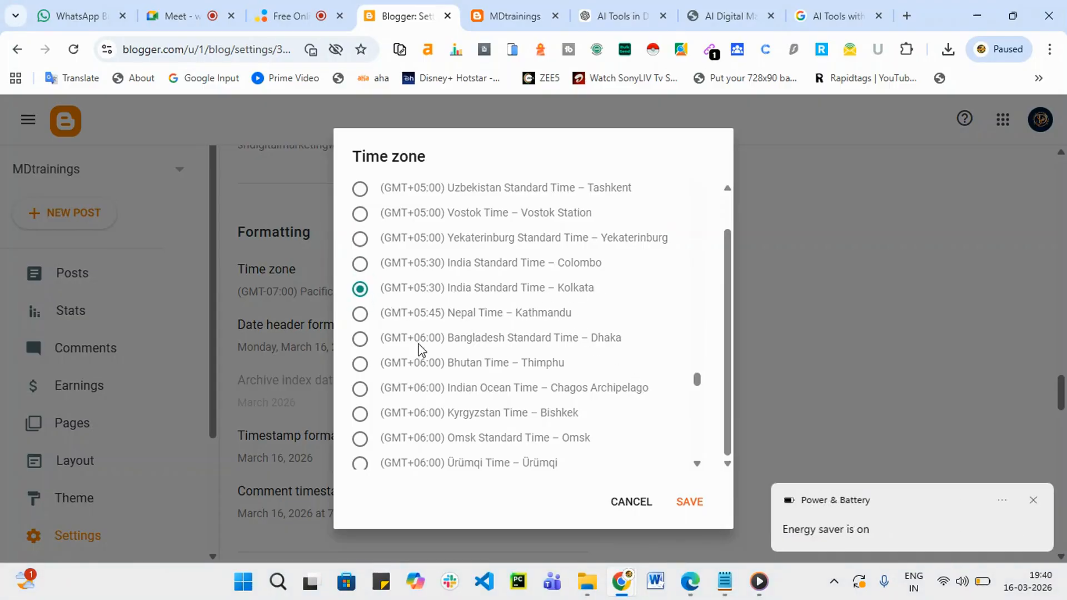
pyautogui.click(701, 500)
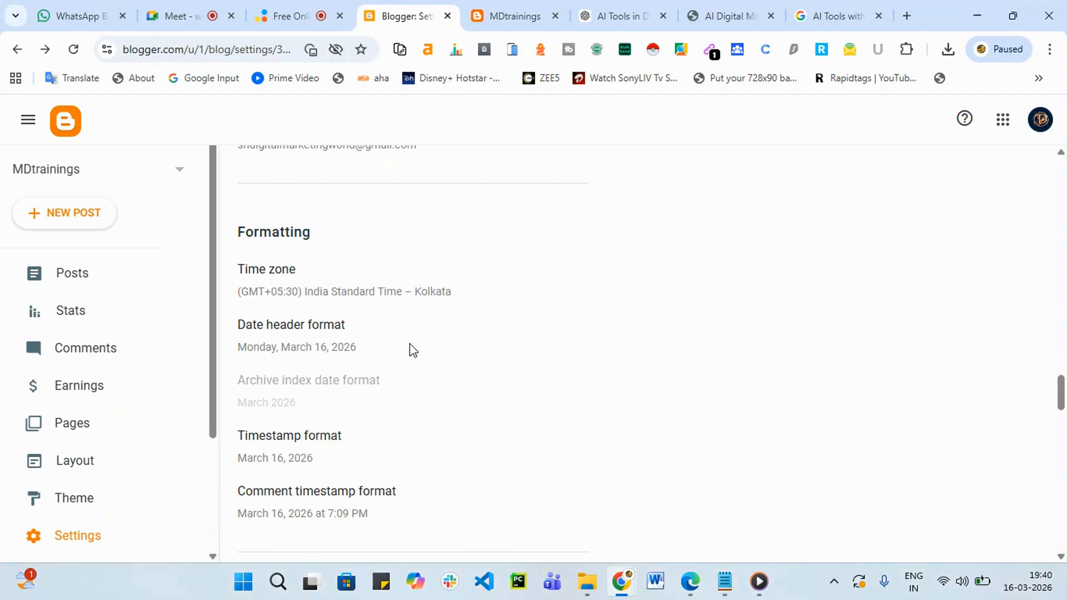
# Enable the search description under Meta tags.
pyautogui.scroll(-4, 431, 347)
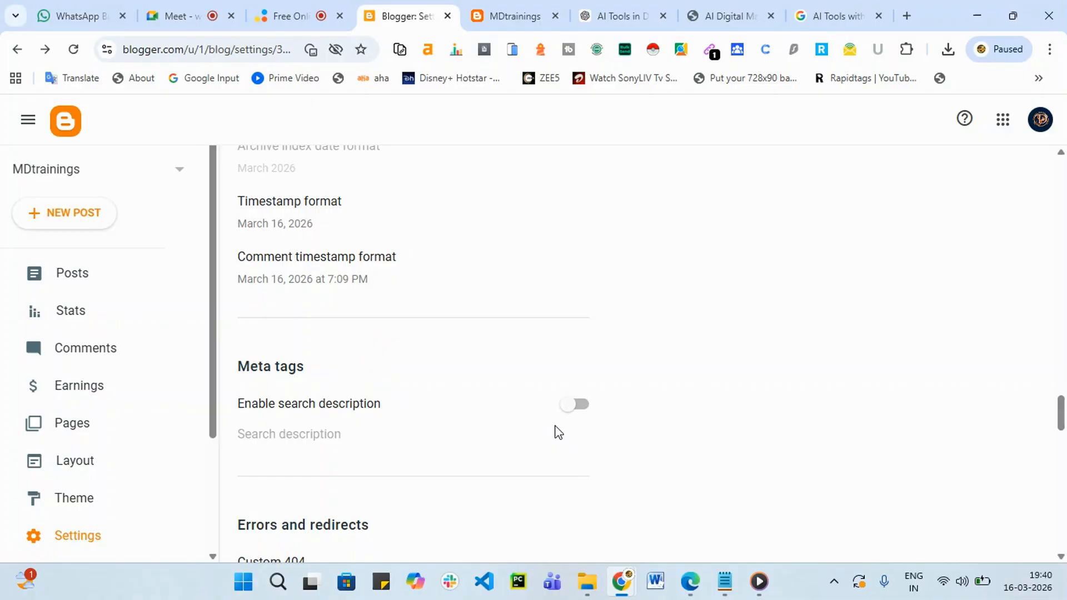
pyautogui.click(582, 401)
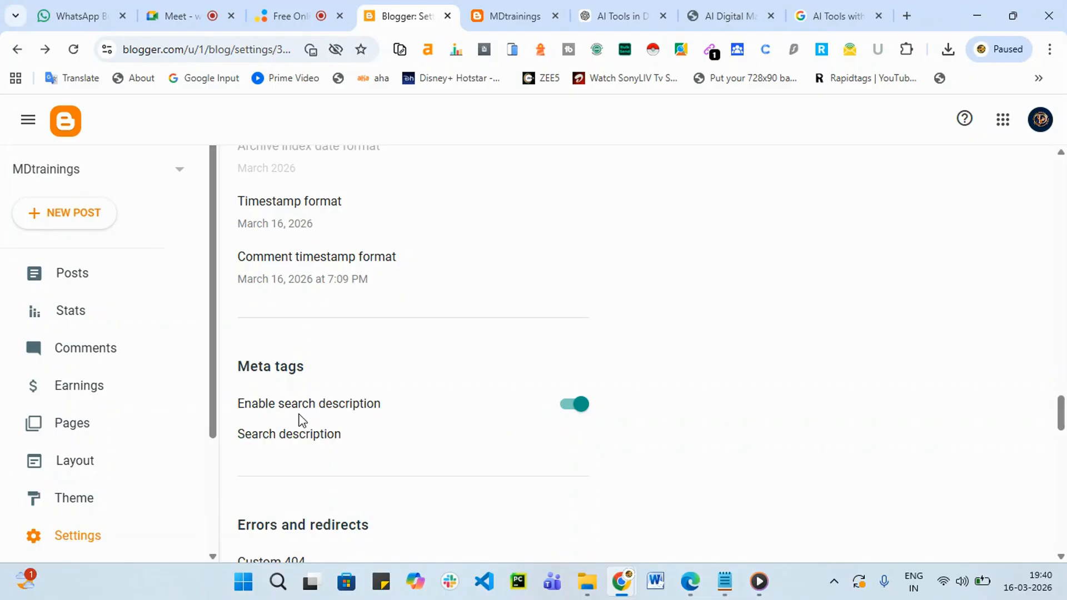
# Examine the Custom 404 message editor under Errors and redirects and close it without saving.
pyautogui.scroll(-4, 387, 397)
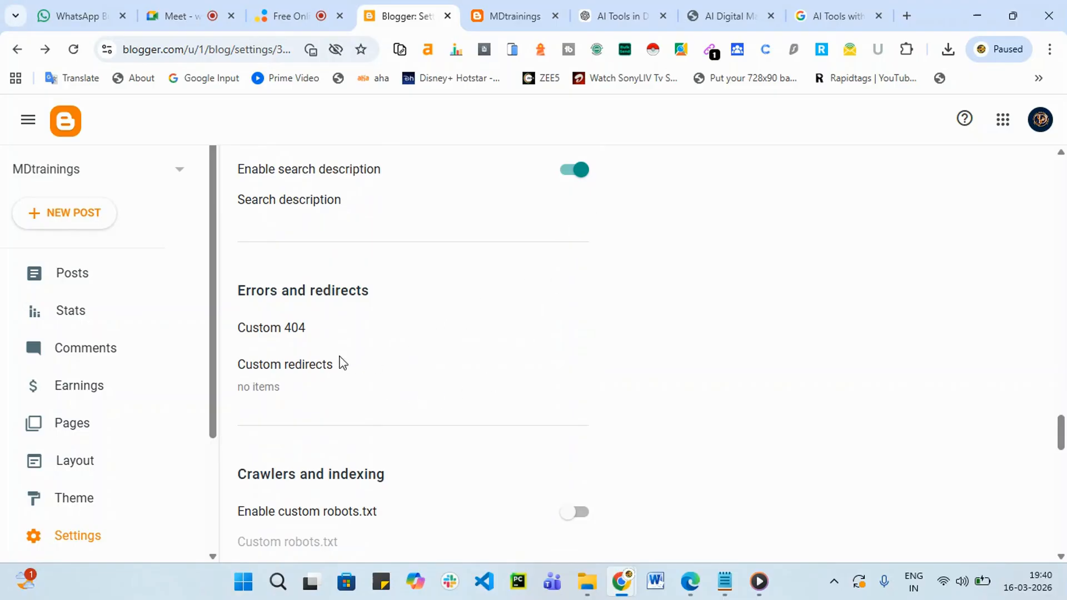
pyautogui.click(277, 333)
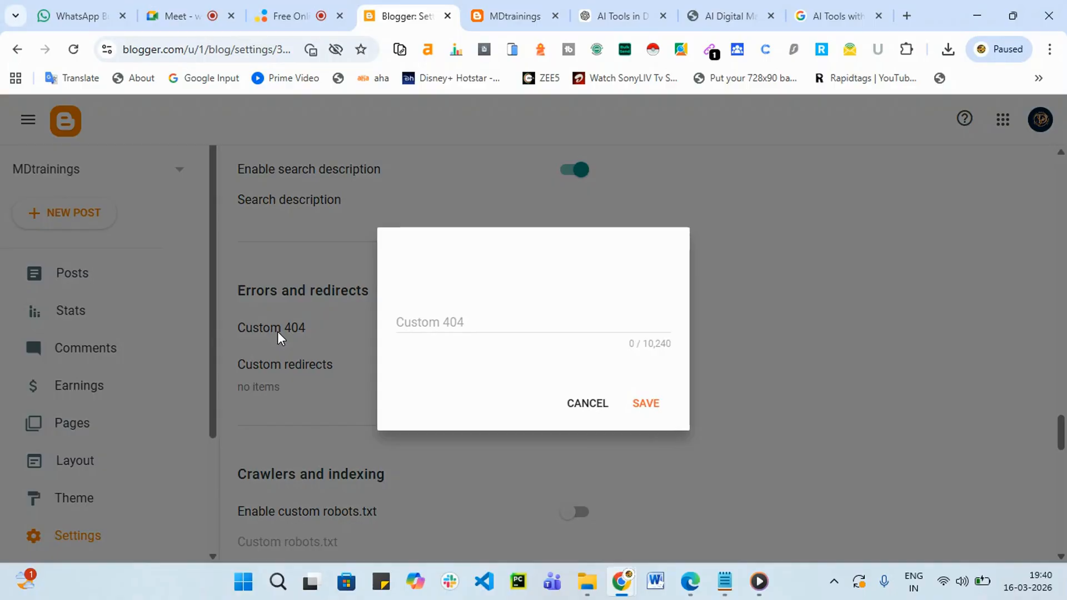
pyautogui.click(587, 408)
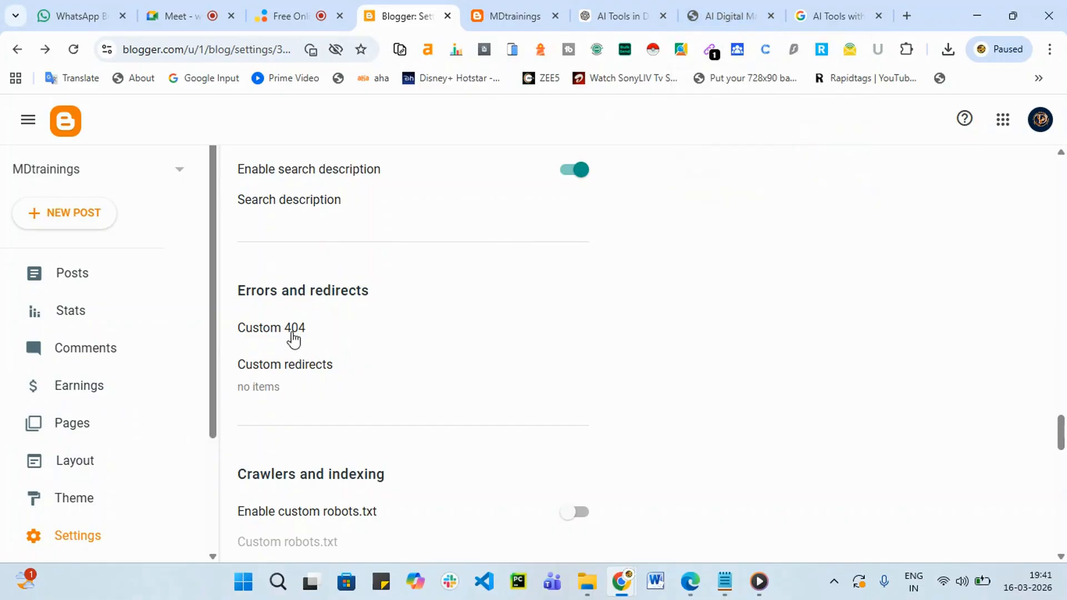
pyautogui.click(292, 332)
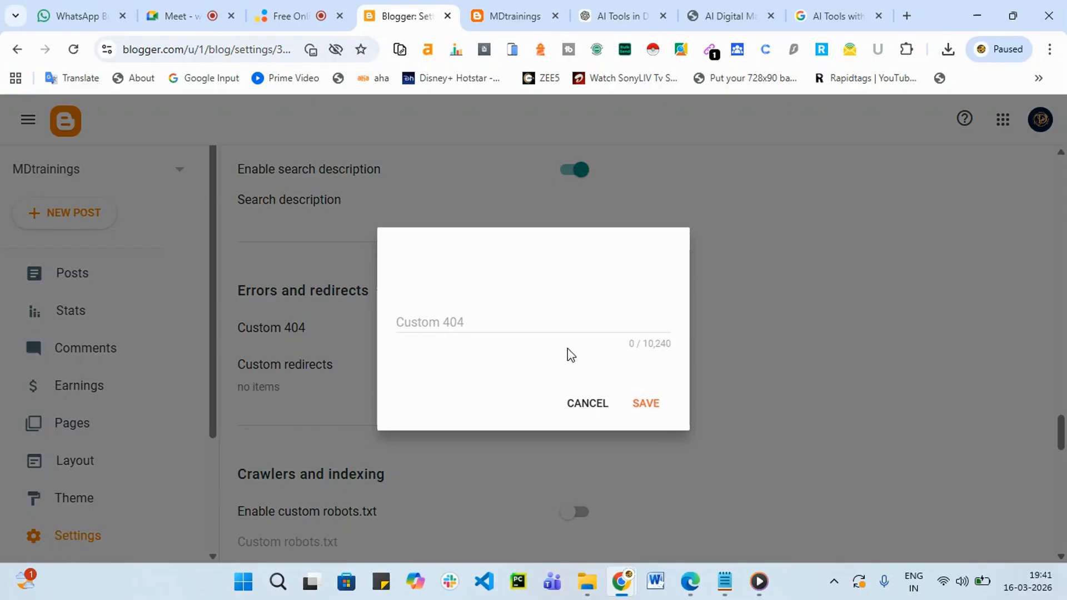
pyautogui.click(520, 324)
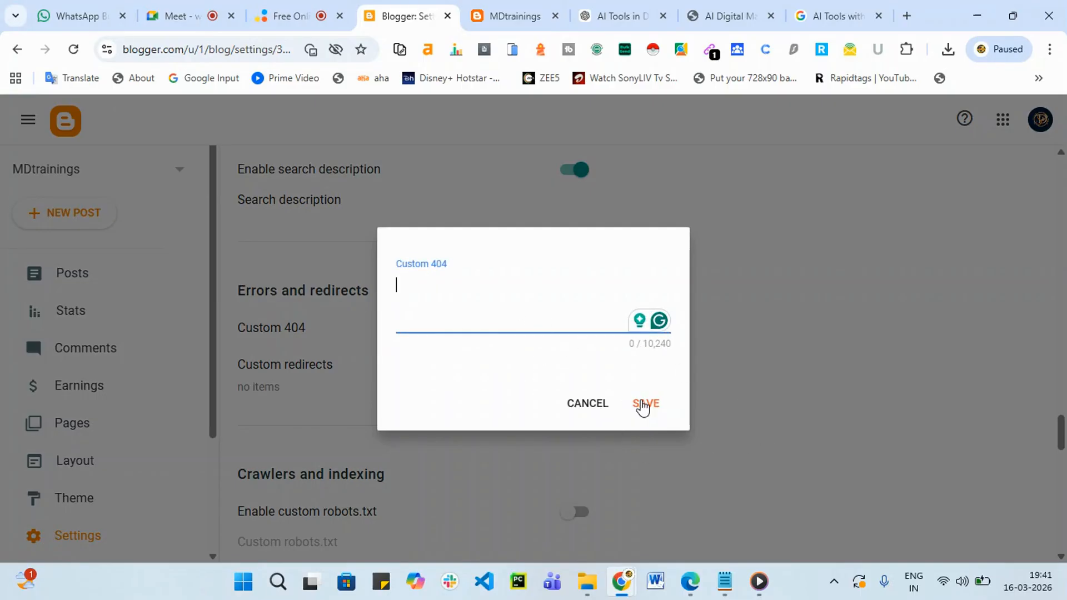
pyautogui.click(594, 412)
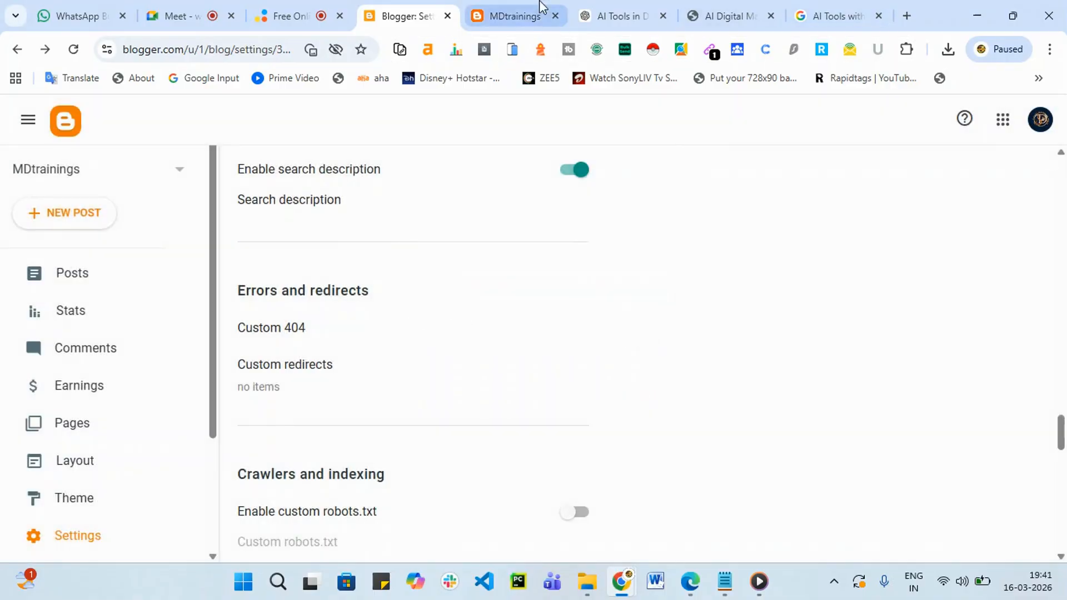
# View the live blog's About Us page, then load the misspelled address mdtrainings.blogspot.com/p/abut-us.html to view the missing-page message.
pyautogui.click(531, 15)
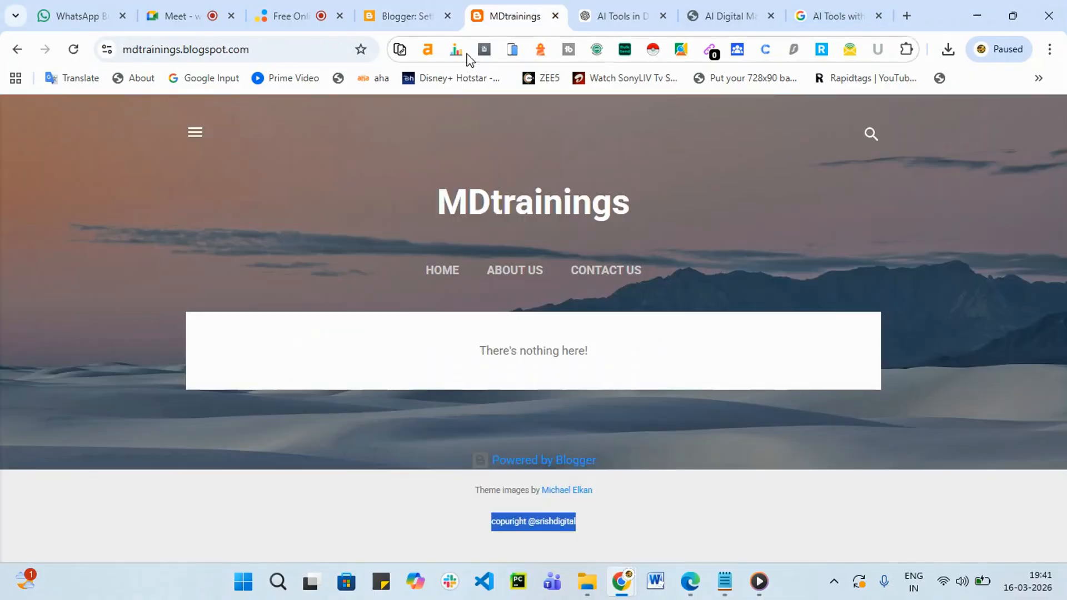
pyautogui.click(516, 271)
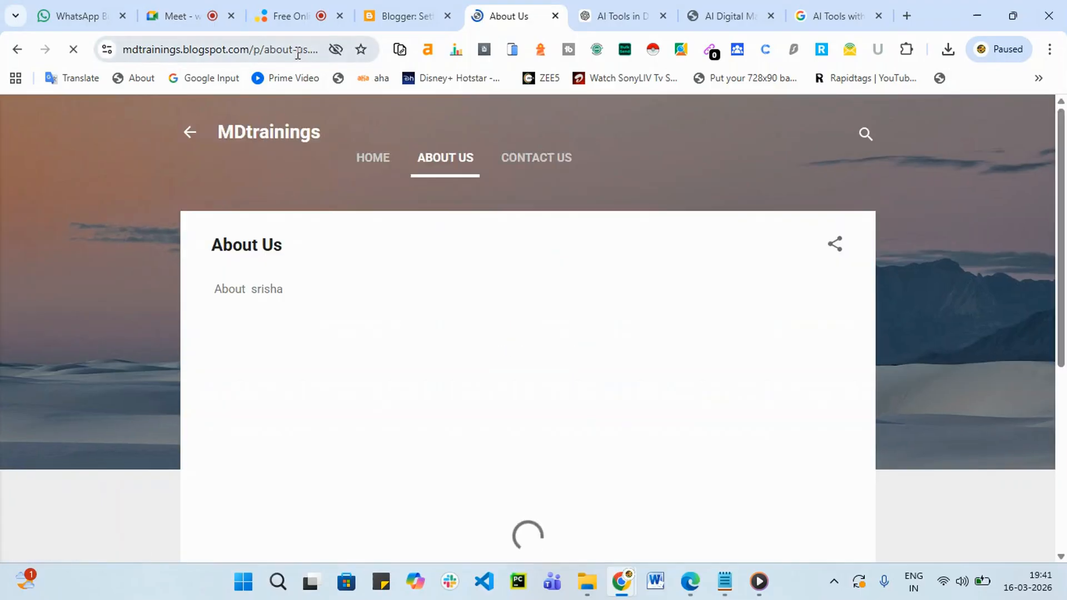
pyautogui.click(298, 54)
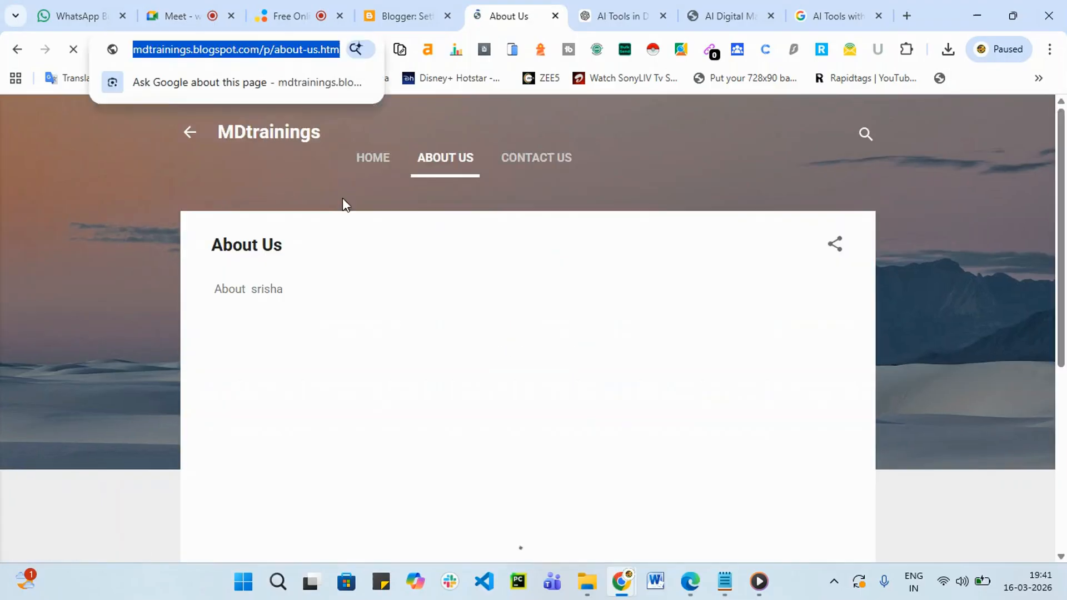
pyautogui.click(306, 49)
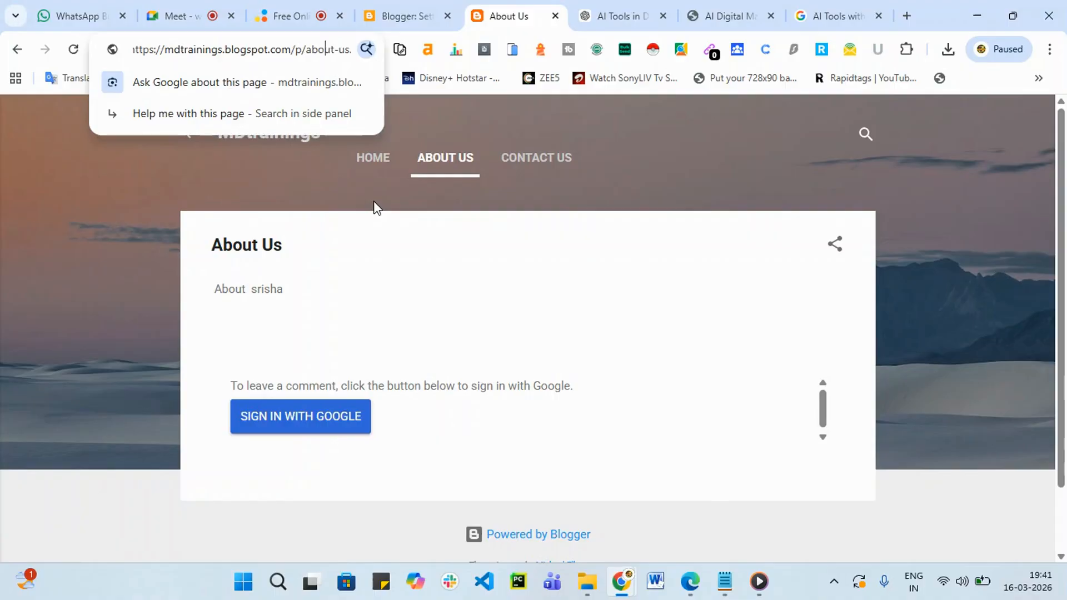
pyautogui.press('BackSpace')
pyautogui.press('Return')
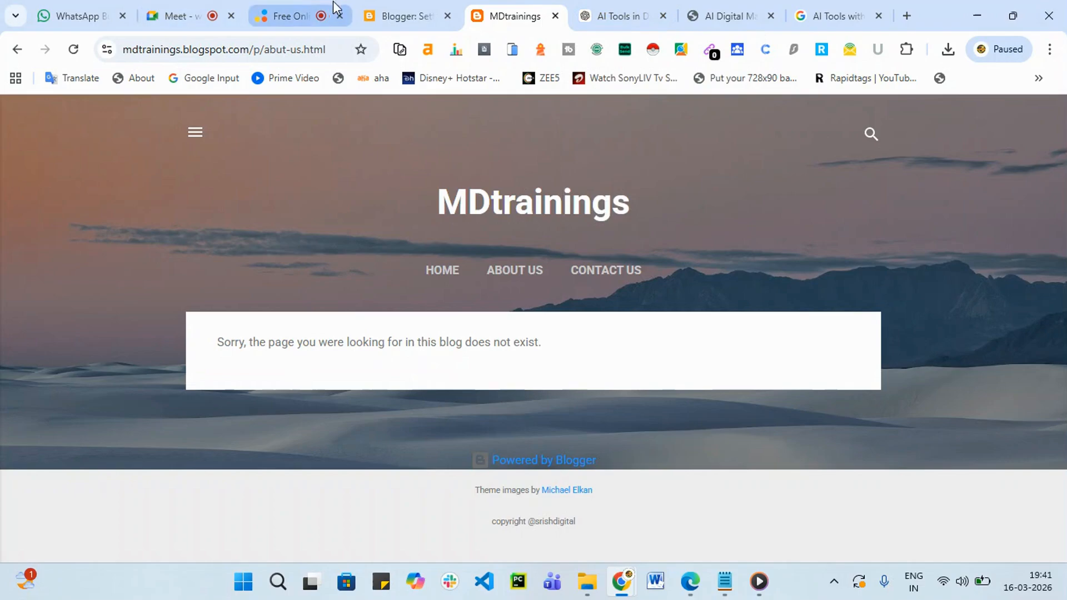
# Return to the Blogger settings, try adding a non-permanent custom redirect from / to /, and discard it.
pyautogui.click(398, 12)
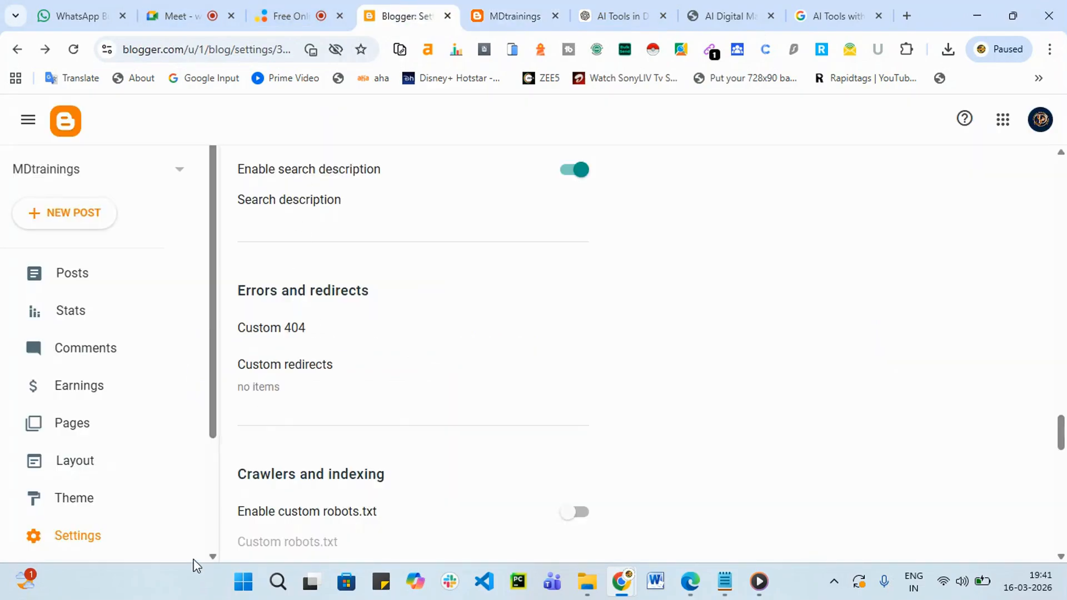
pyautogui.scroll(-1, 334, 405)
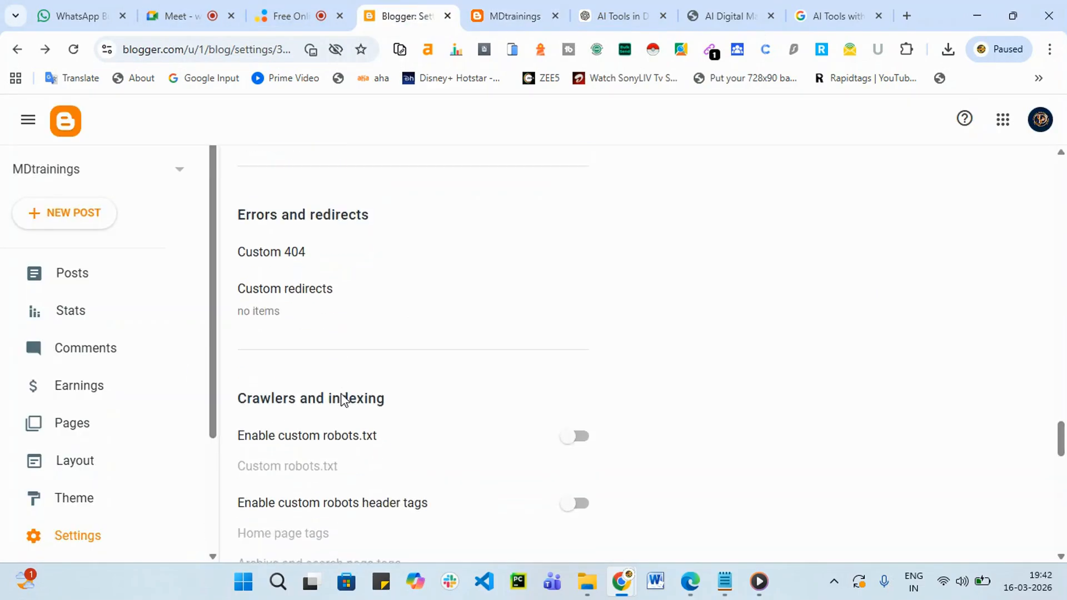
pyautogui.click(311, 286)
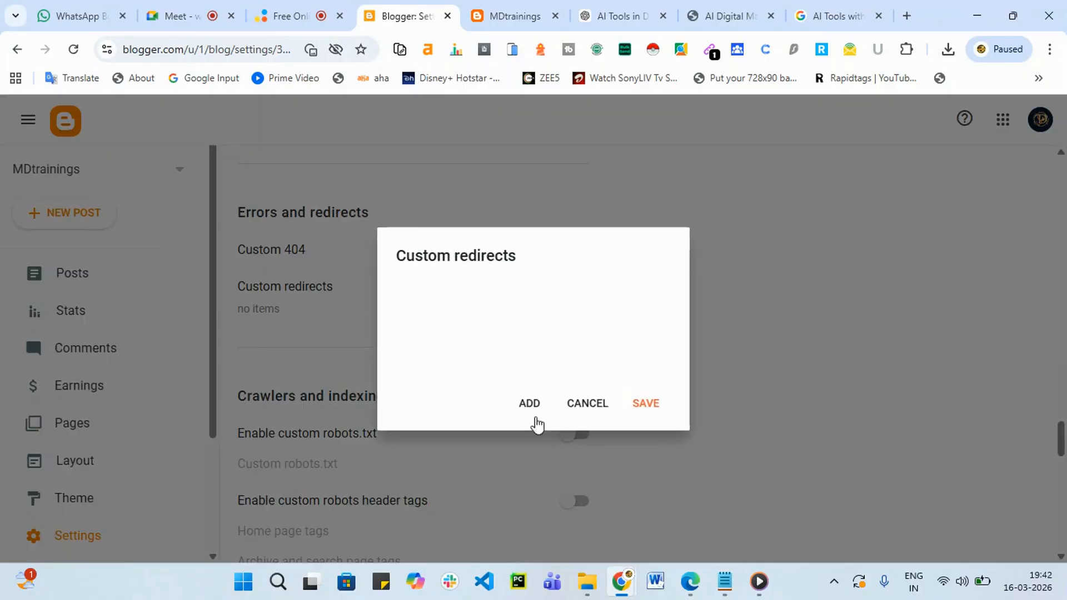
pyautogui.click(530, 405)
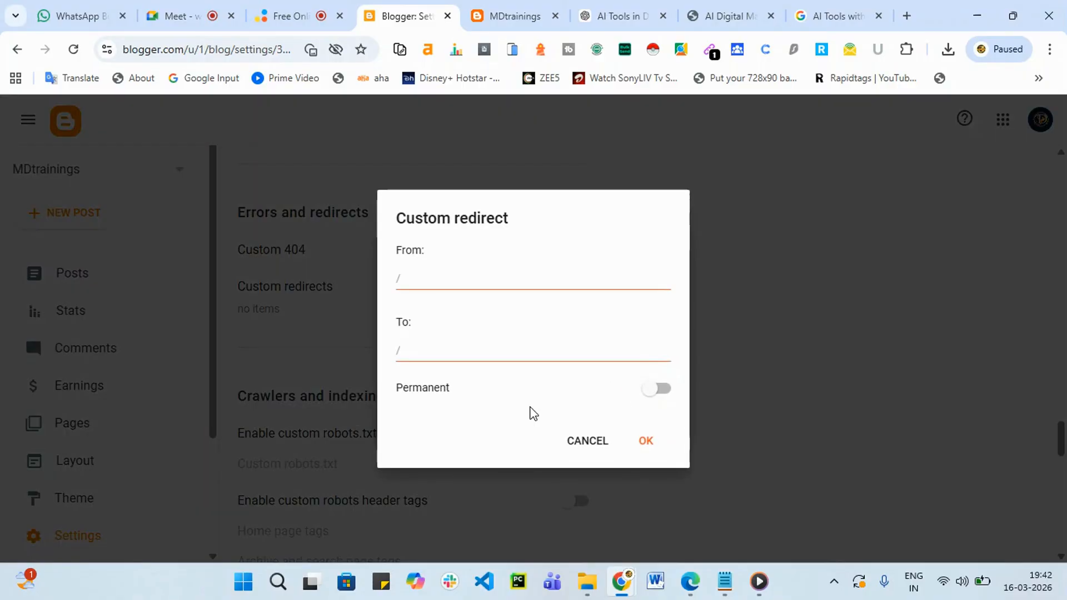
pyautogui.click(416, 282)
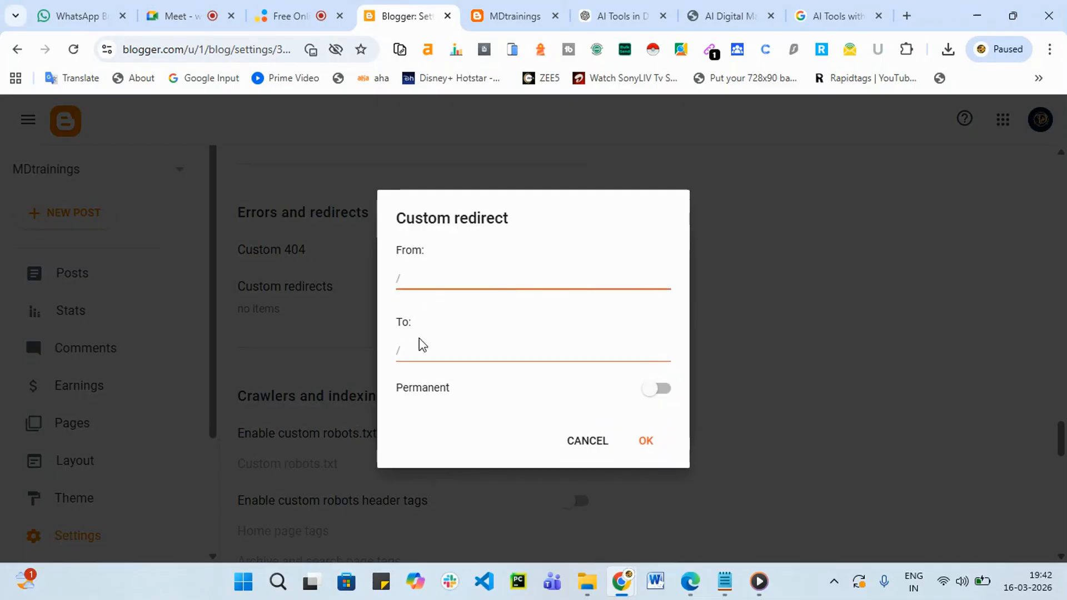
pyautogui.click(436, 349)
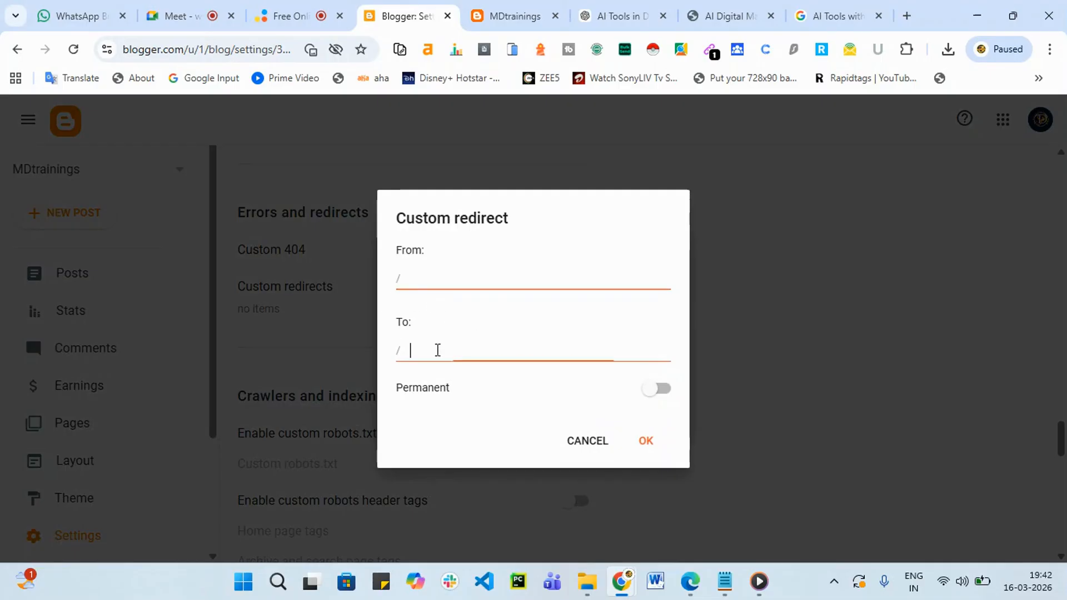
pyautogui.click(646, 451)
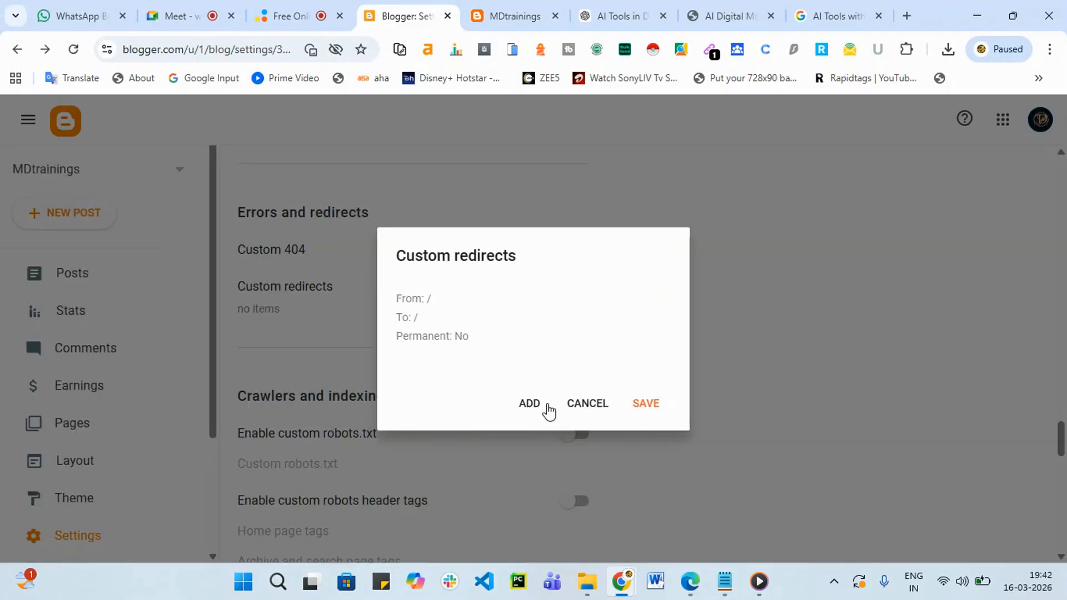
pyautogui.click(608, 408)
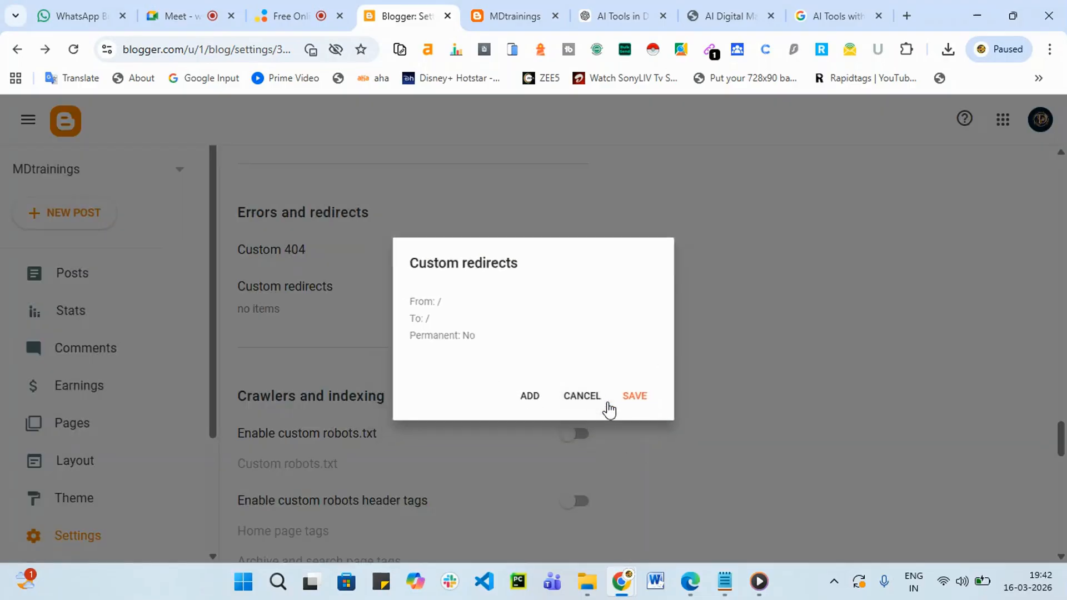
# Enable custom robots.txt under Crawlers and indexing, then view the Custom robots.txt editor and close it without entering any text.
pyautogui.scroll(-3, 414, 389)
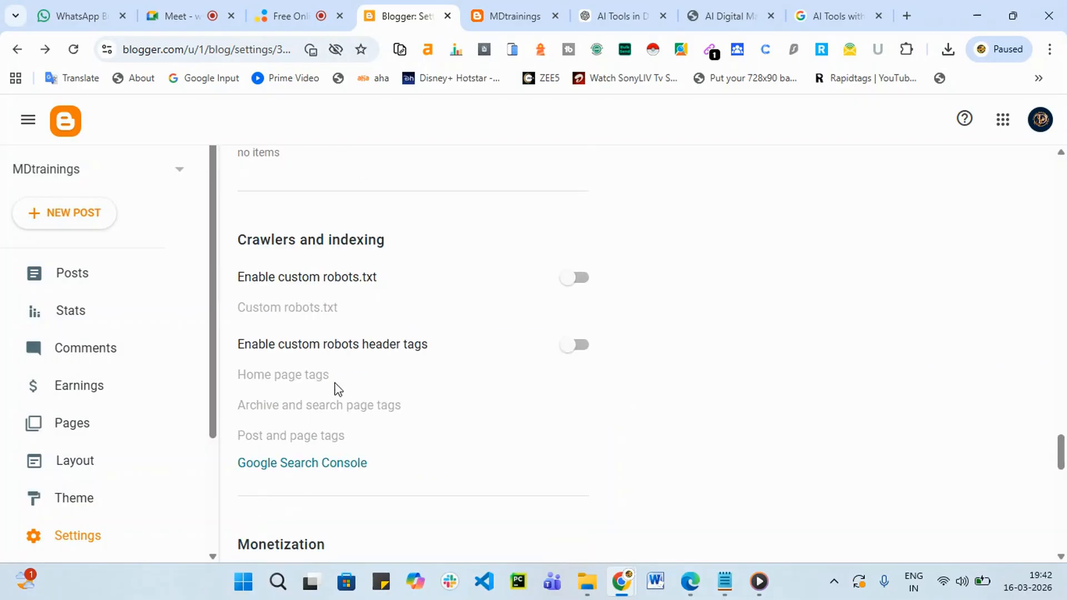
pyautogui.click(581, 283)
pyautogui.click(584, 282)
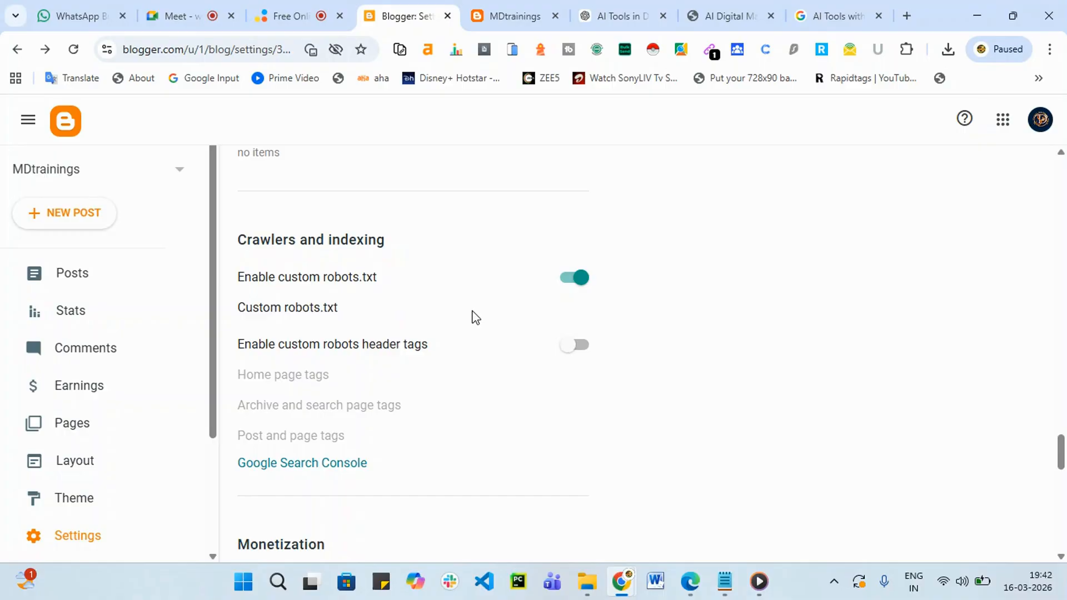
pyautogui.click(293, 309)
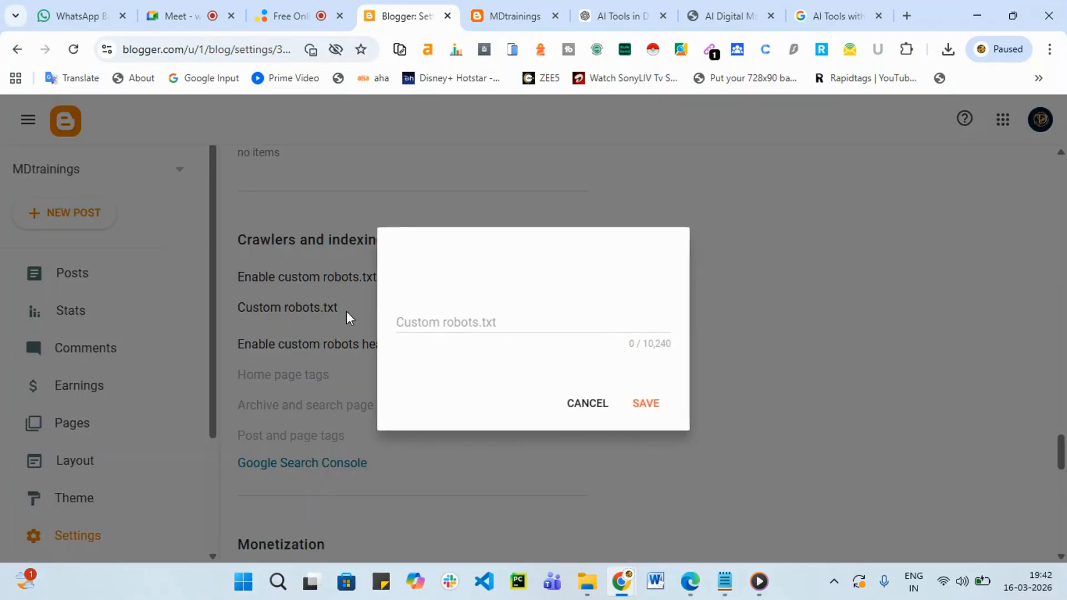
pyautogui.click(489, 321)
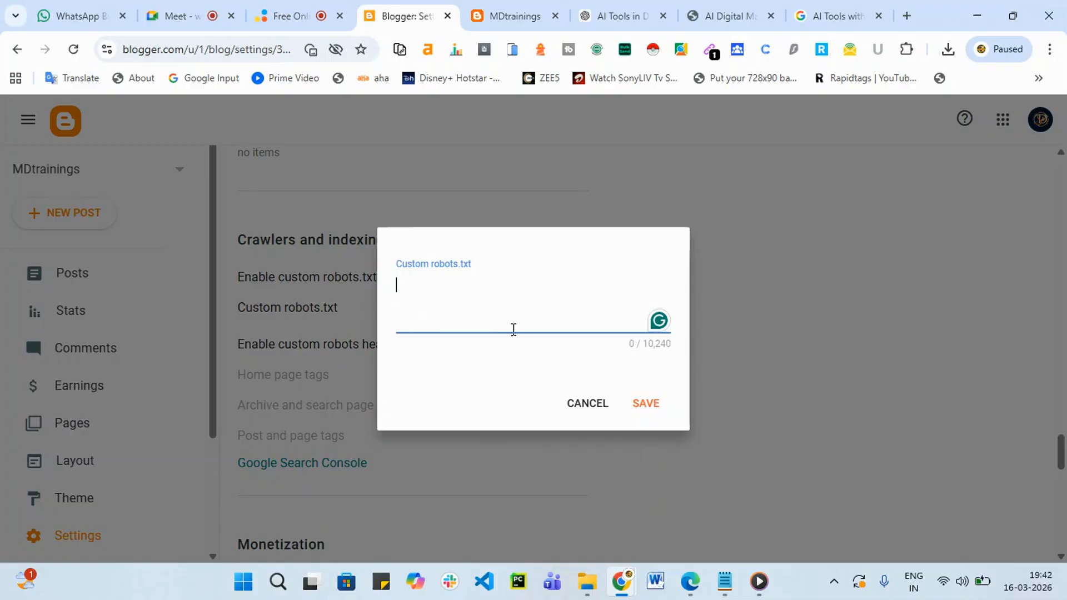
pyautogui.click(639, 416)
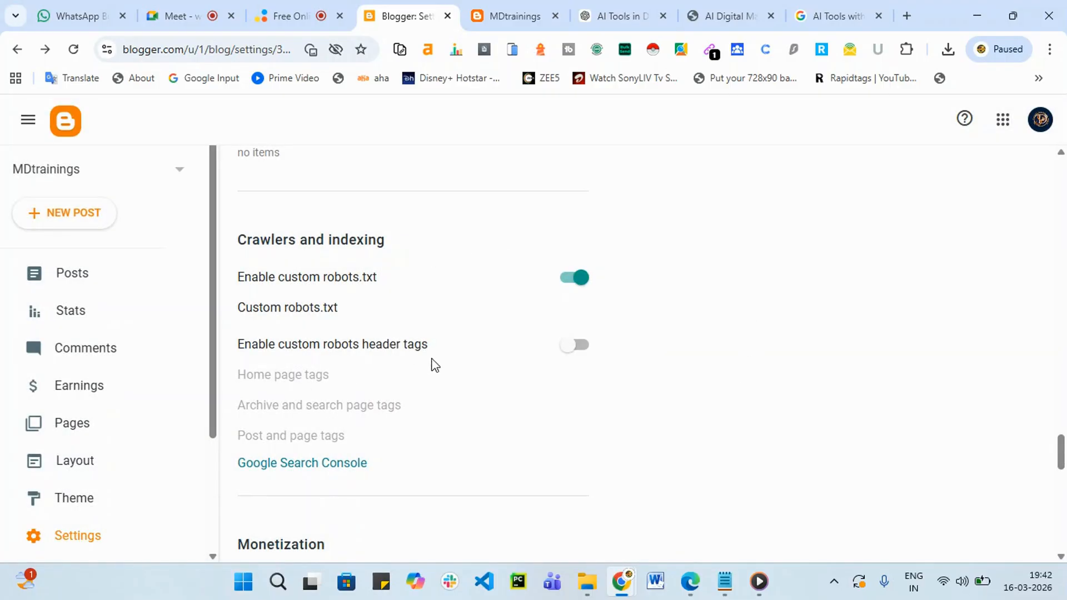
# Try enabling custom ads.txt under Monetization, view the Custom ads.txt editor and cancel it, and switch the option off again.
pyautogui.scroll(-3, 478, 375)
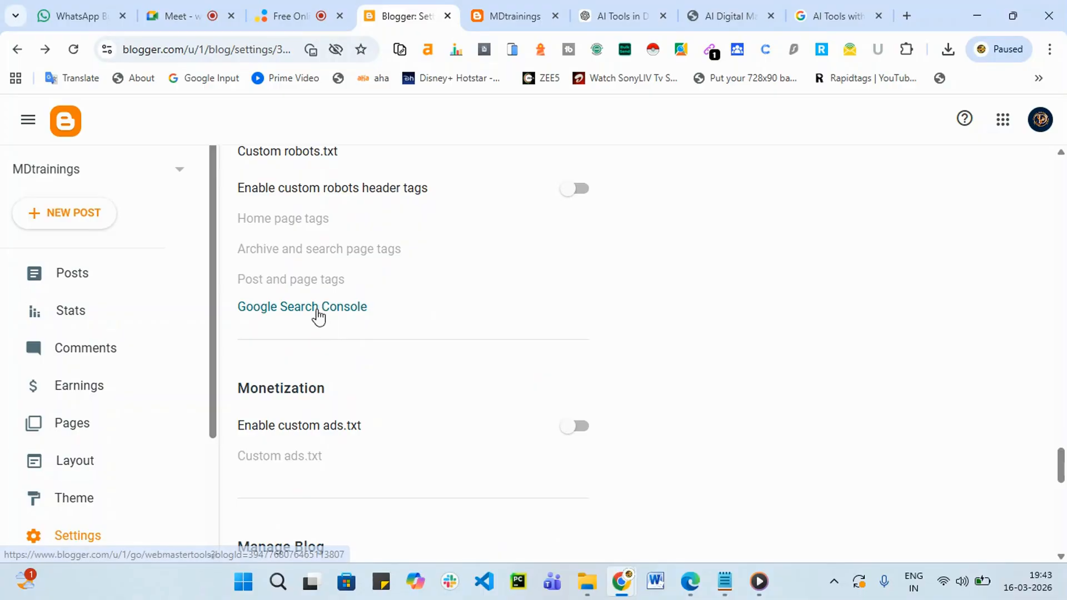
pyautogui.scroll(-2, 439, 351)
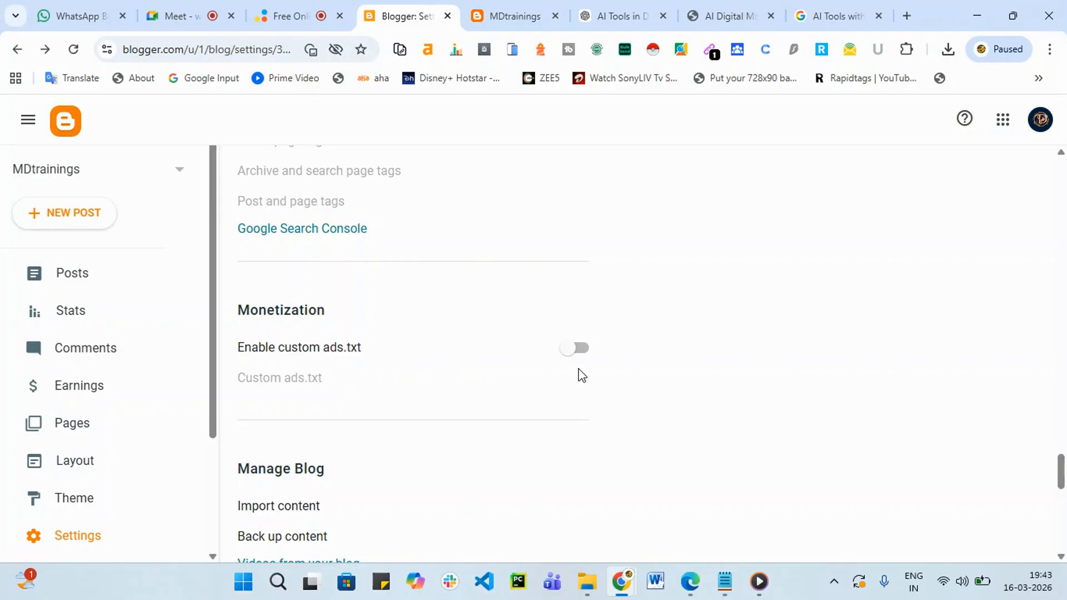
pyautogui.click(578, 349)
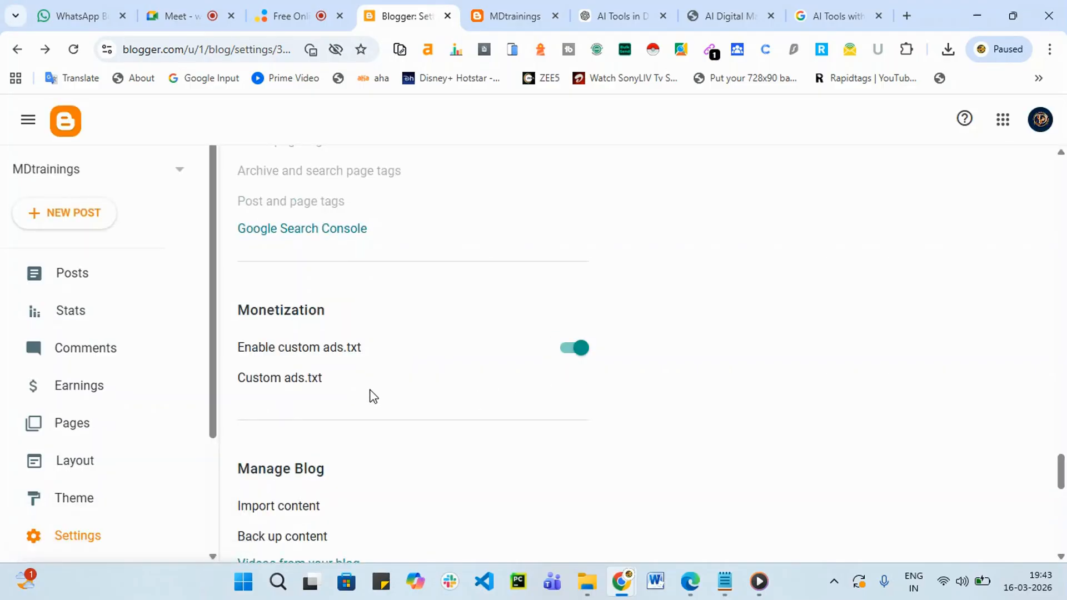
pyautogui.click(310, 375)
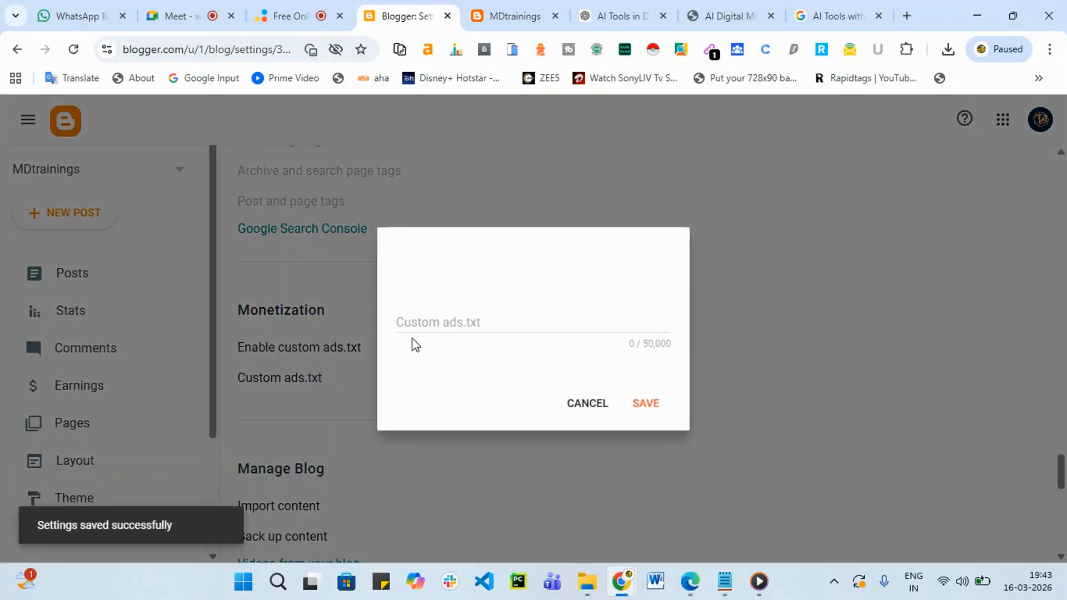
pyautogui.click(475, 322)
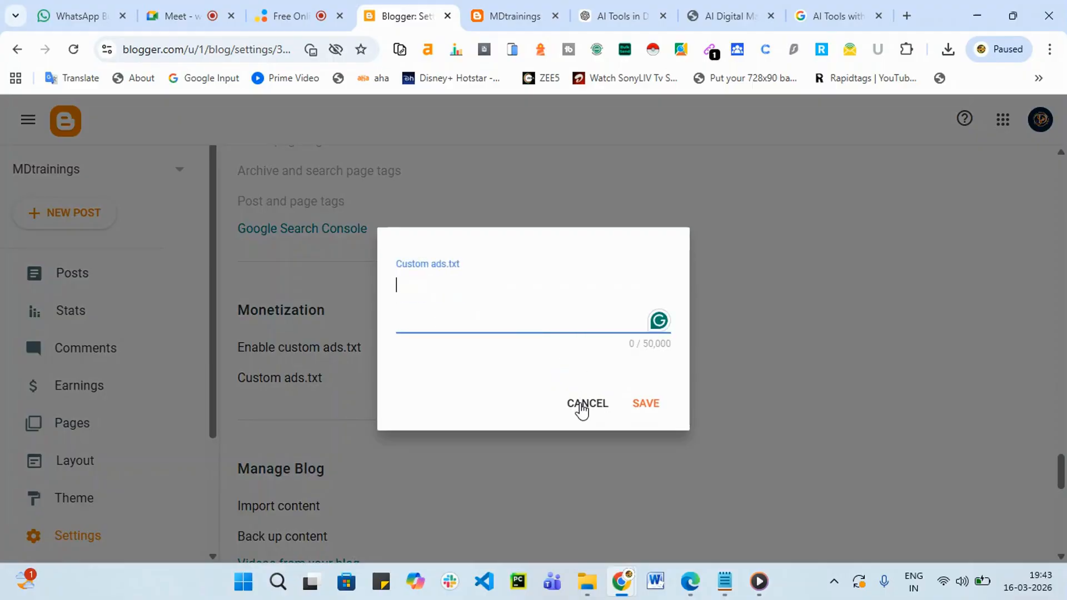
pyautogui.click(581, 409)
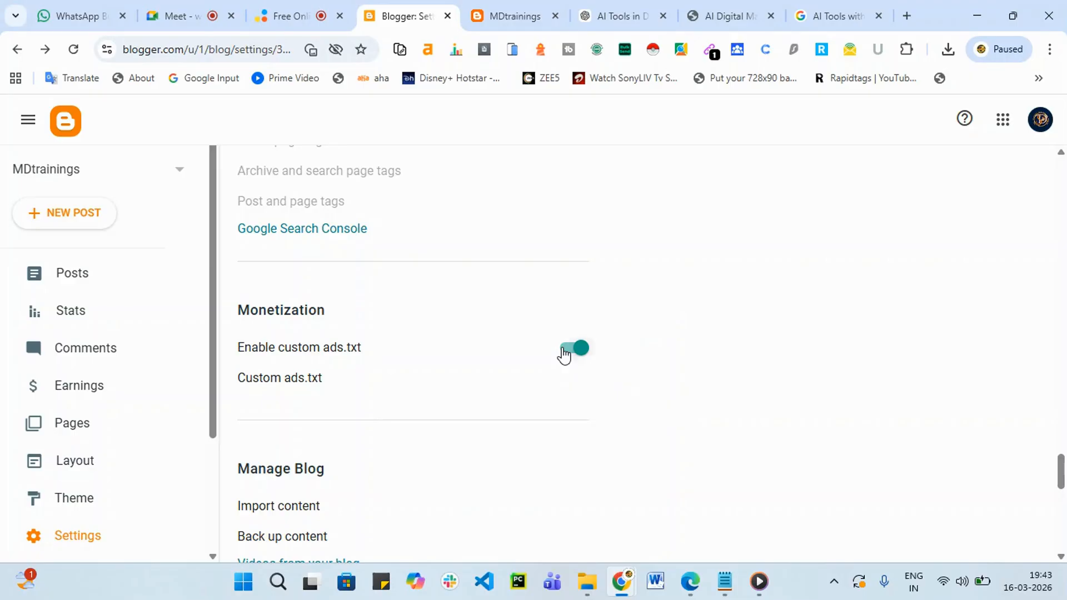
pyautogui.click(564, 351)
# Glance at the live blog, then review the Manage Blog and Site feed settings and go back through the settings to the Basic section.
pyautogui.click(507, 16)
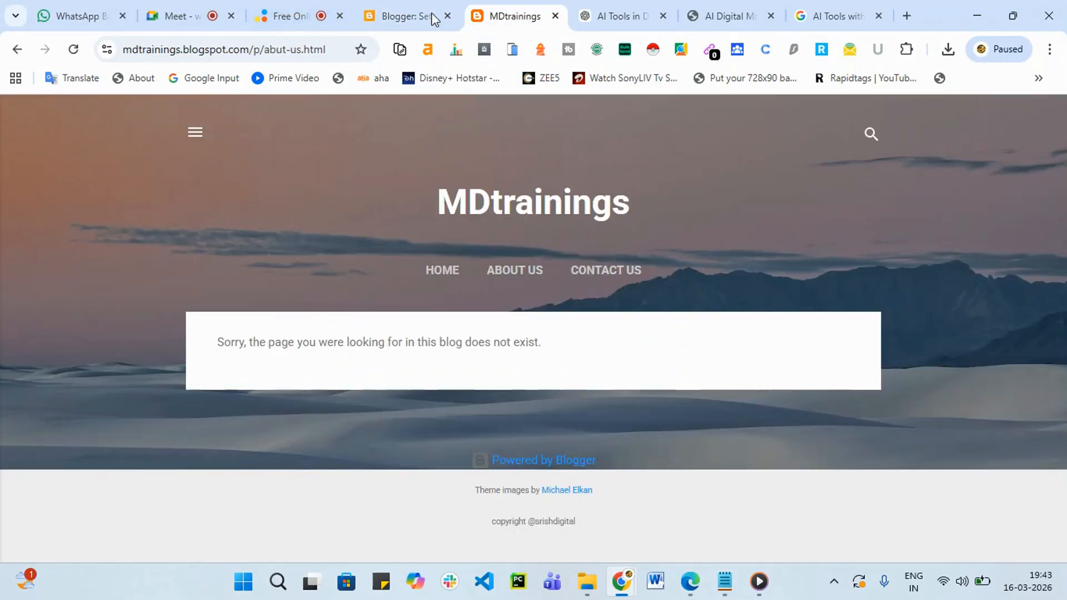
pyautogui.click(414, 16)
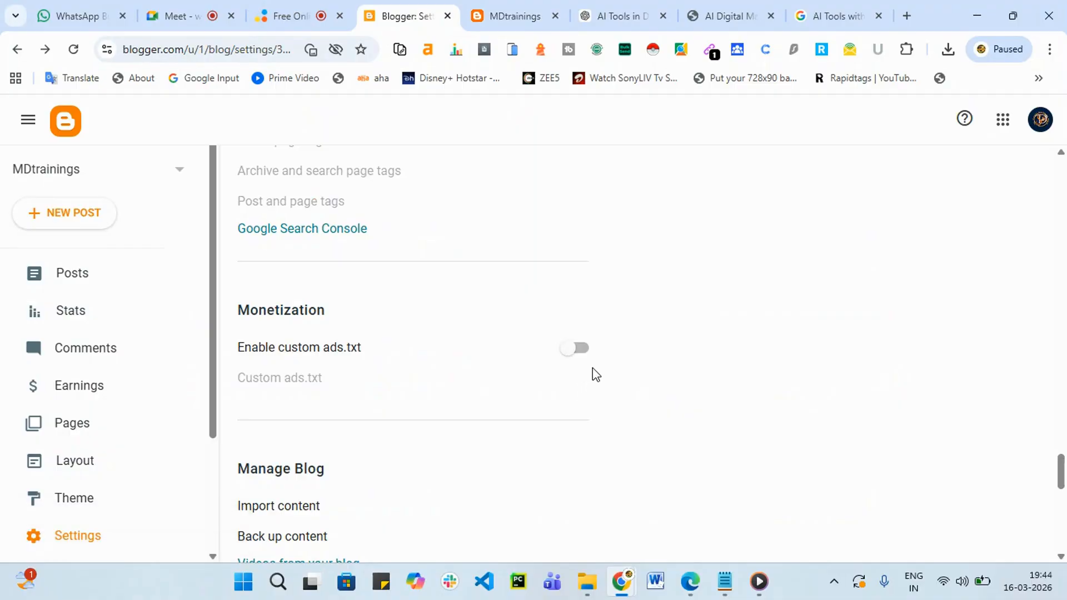
pyautogui.scroll(-1, 588, 378)
pyautogui.scroll(-3, 582, 375)
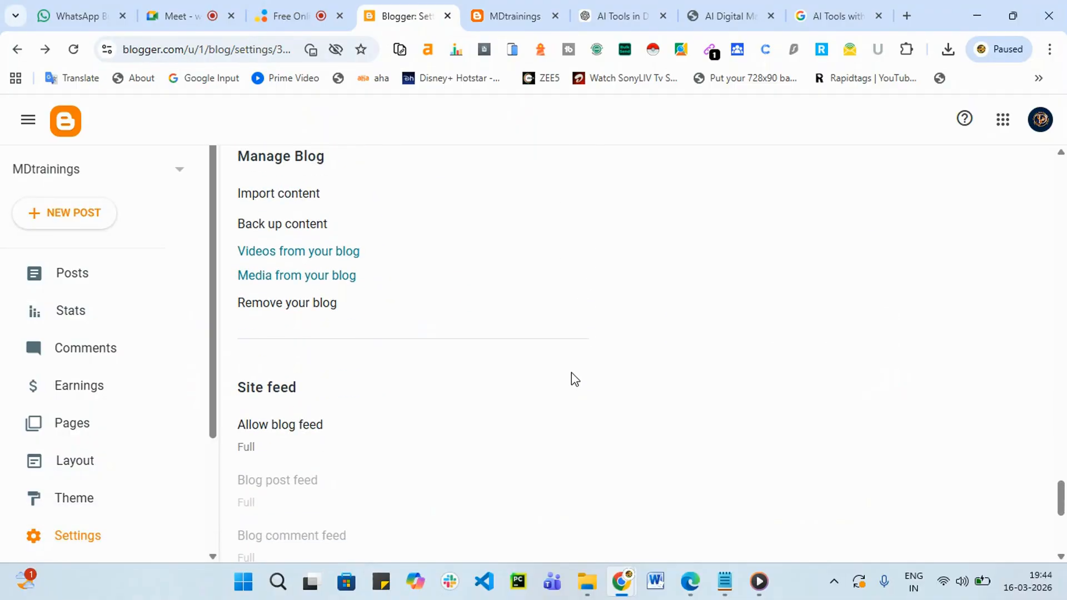
pyautogui.scroll(2, 574, 380)
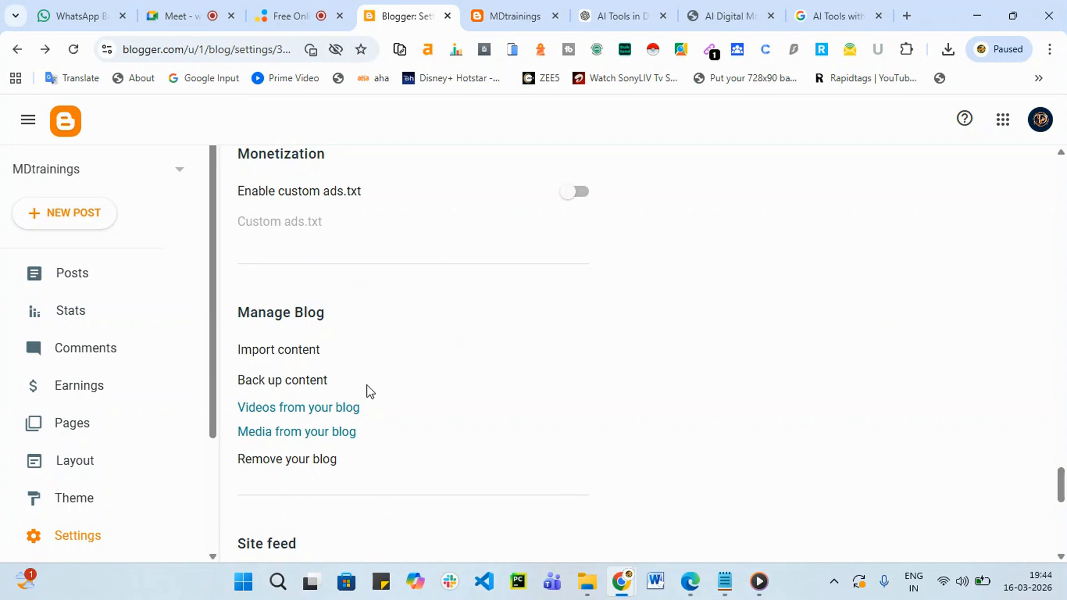
pyautogui.scroll(-5, 324, 345)
pyautogui.scroll(-3, 324, 344)
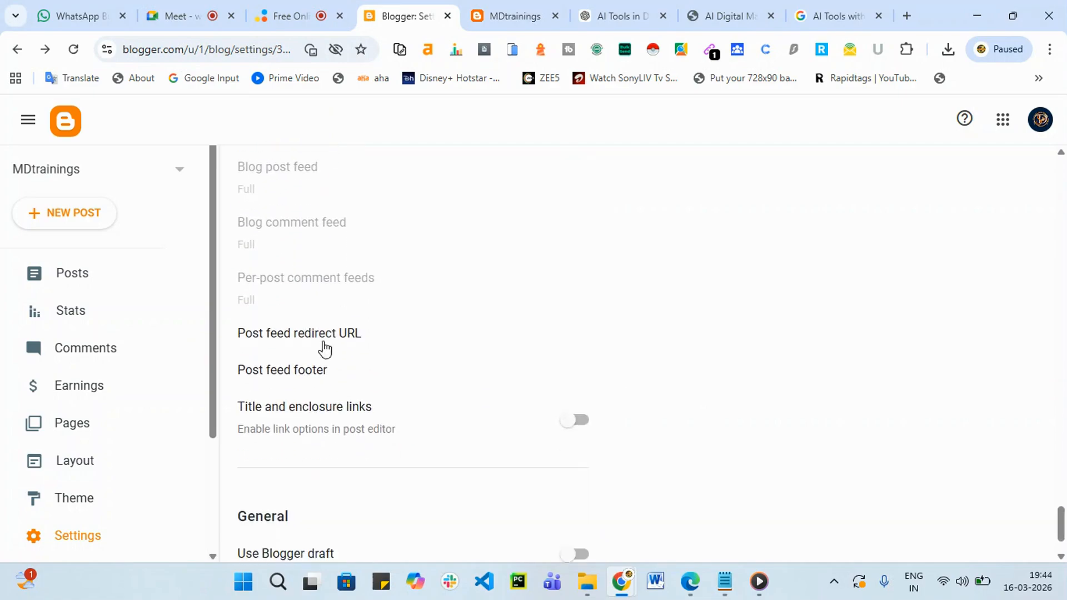
pyautogui.scroll(2, 639, 393)
pyautogui.scroll(20, 639, 393)
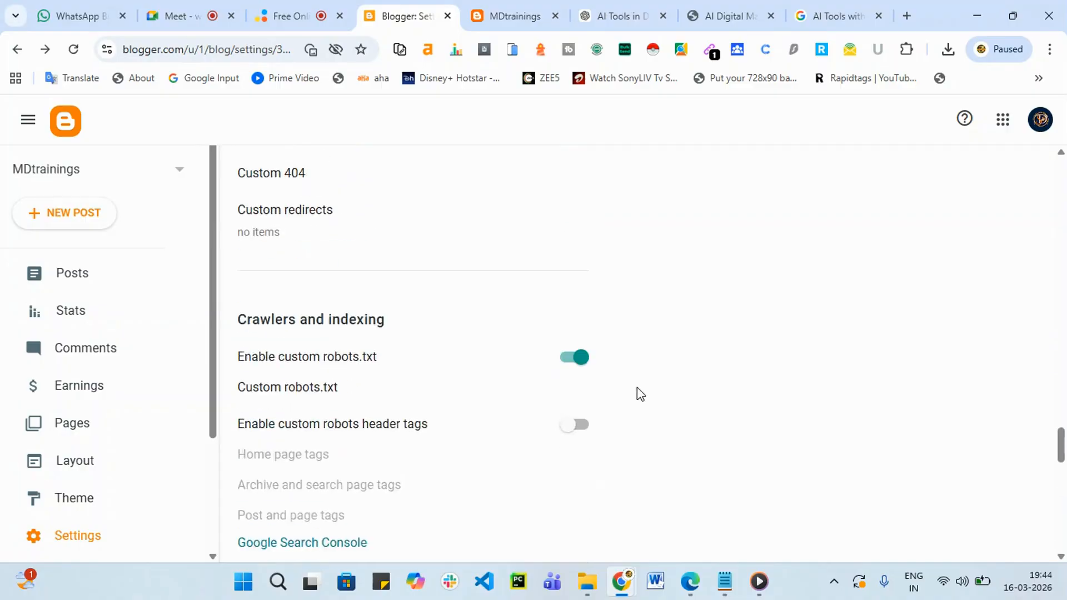
pyautogui.scroll(20, 356, 350)
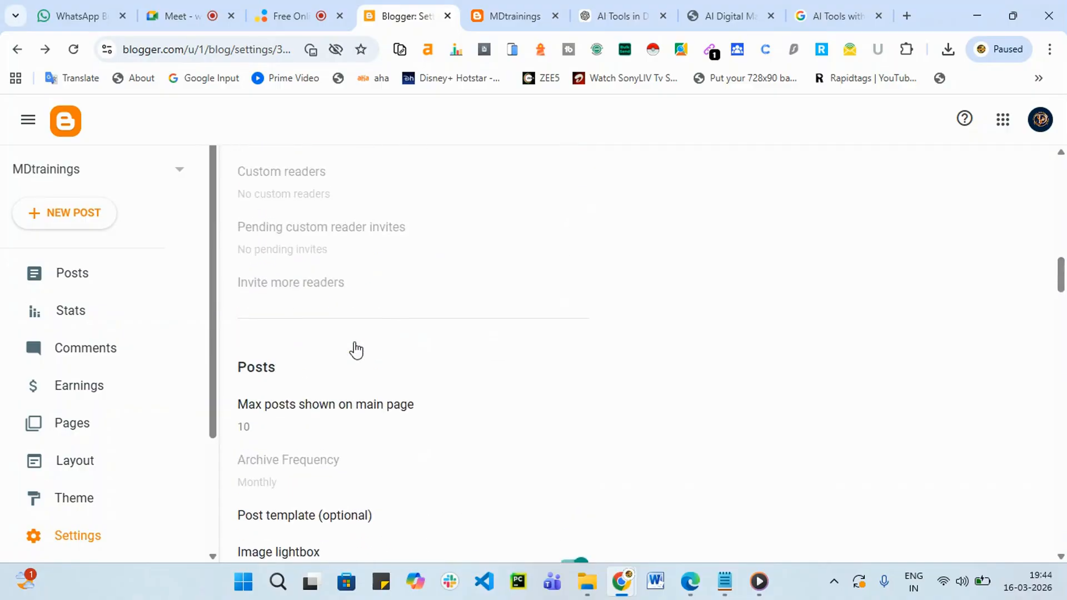
pyautogui.scroll(2, 358, 349)
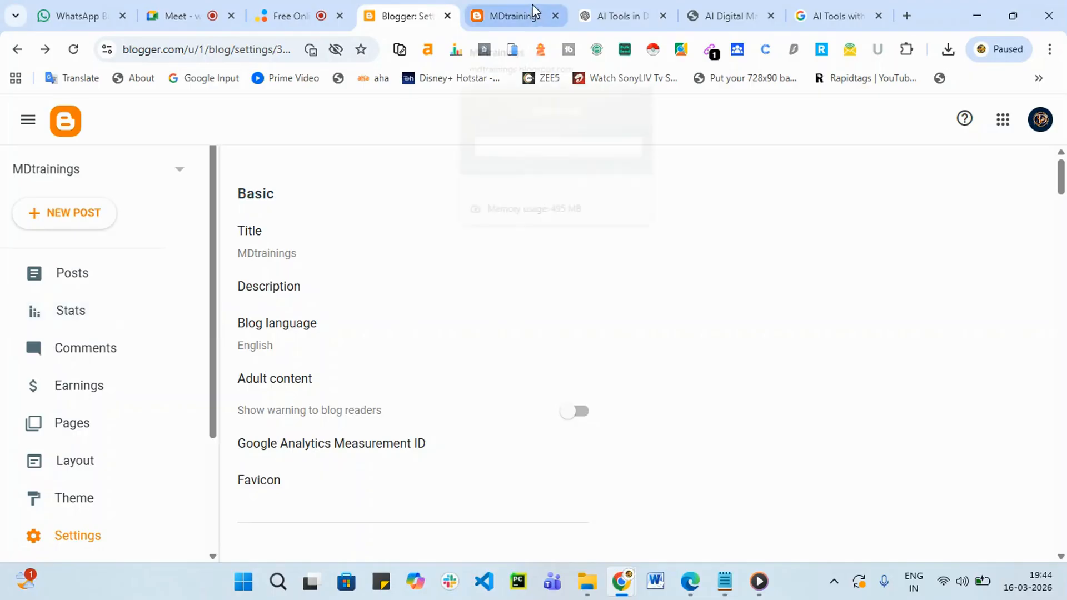
pyautogui.scroll(-2, 389, 261)
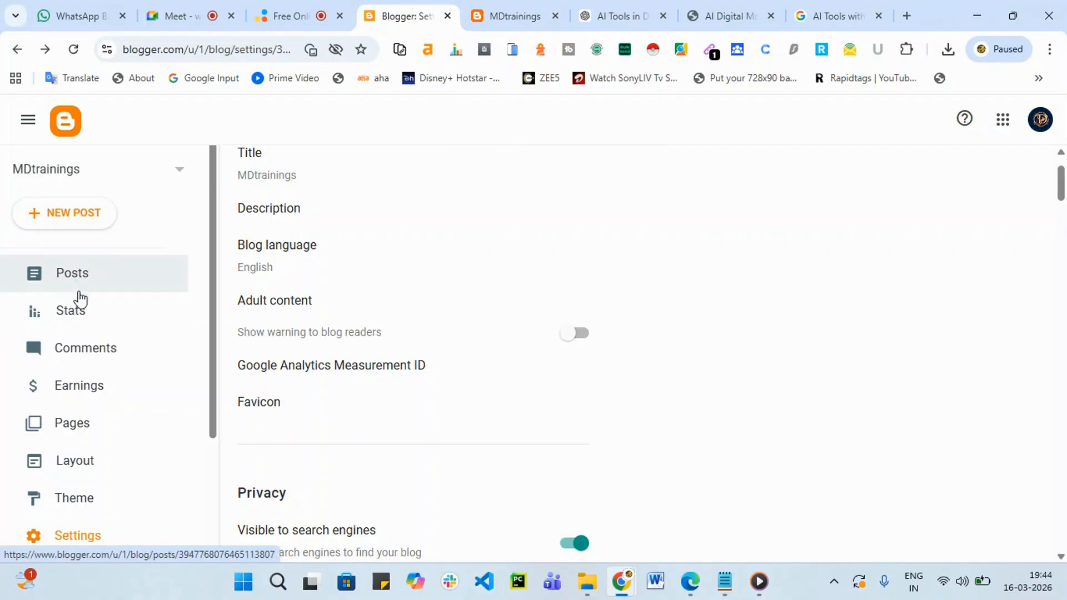
# Open the post "How Learning AI Tools with Digital Marketing Can Help You Get a Job Easily" for editing and expand its Search Description.
pyautogui.click(95, 269)
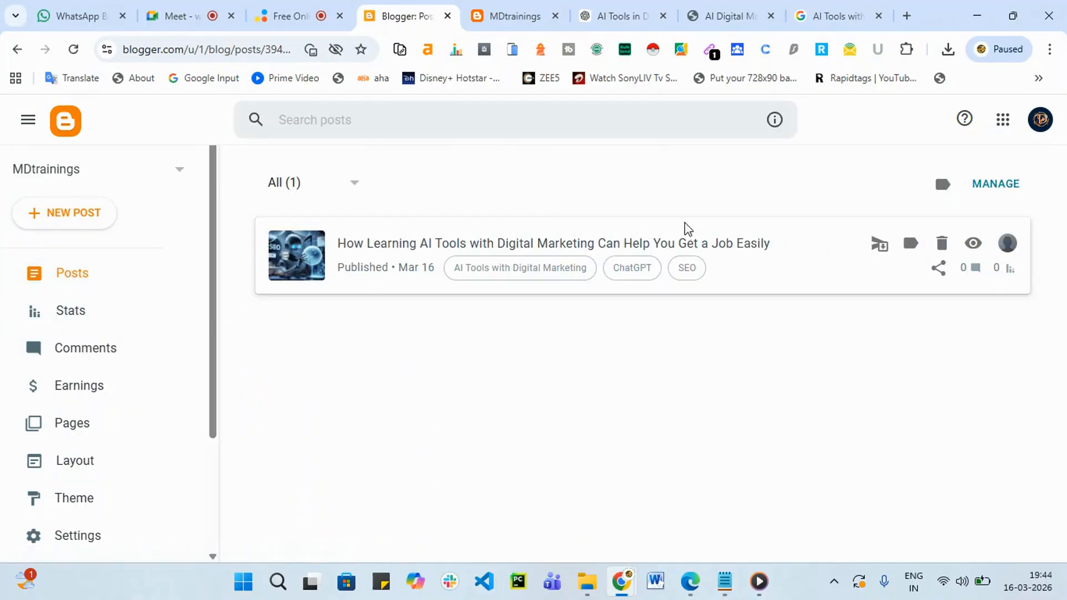
pyautogui.click(567, 245)
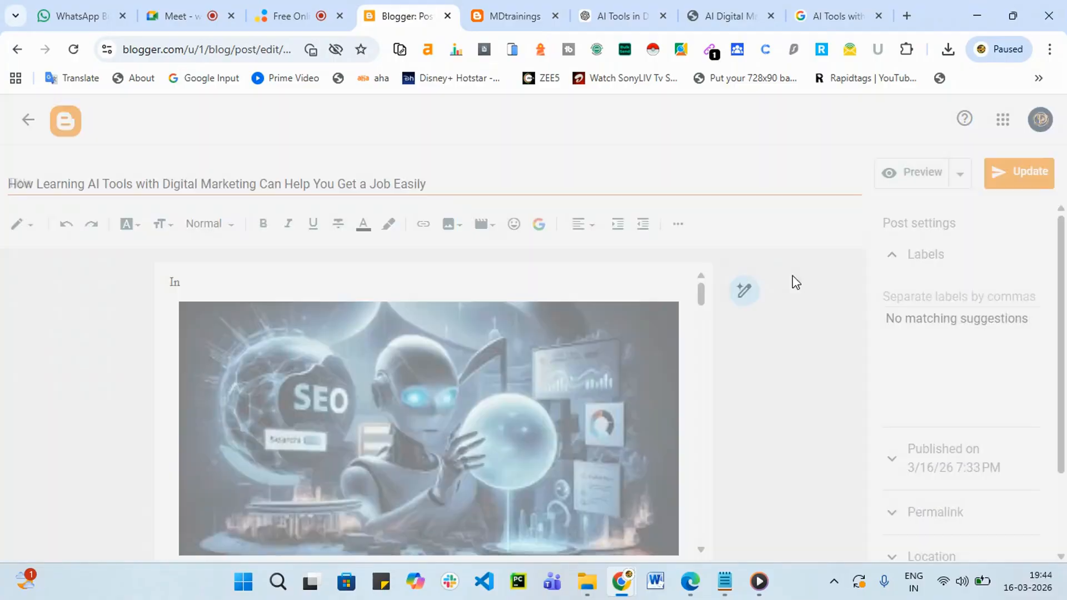
pyautogui.scroll(-2, 972, 417)
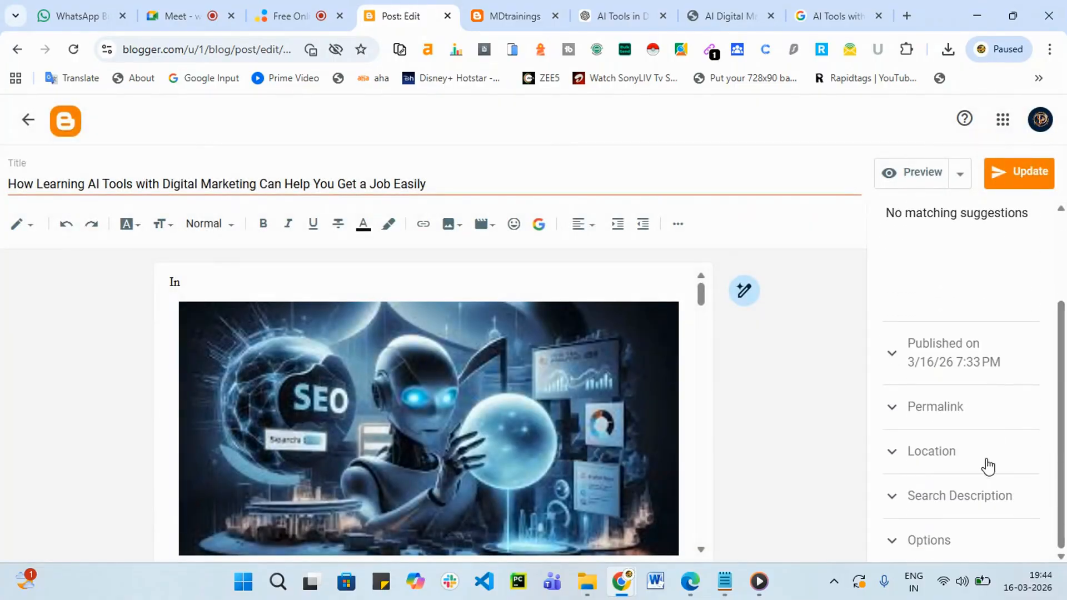
pyautogui.click(978, 503)
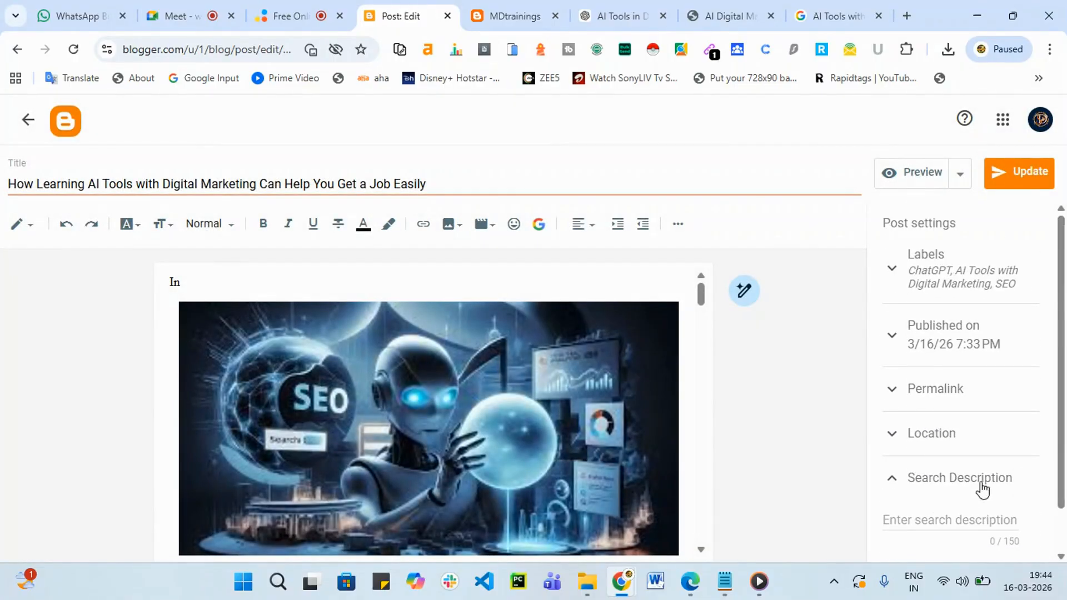
pyautogui.scroll(-1, 961, 473)
pyautogui.click(907, 469)
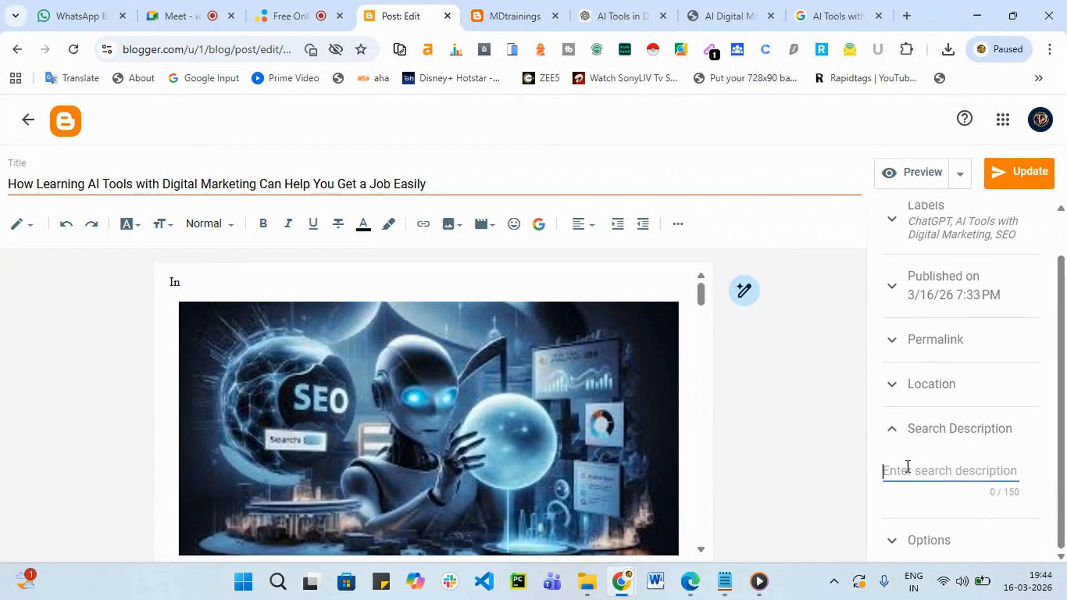
# Copy the paragraph under "How AI Is Transforming Digital Marketing" into the post's search description and check the pasted text.
pyautogui.scroll(-10, 308, 388)
pyautogui.scroll(3, 308, 389)
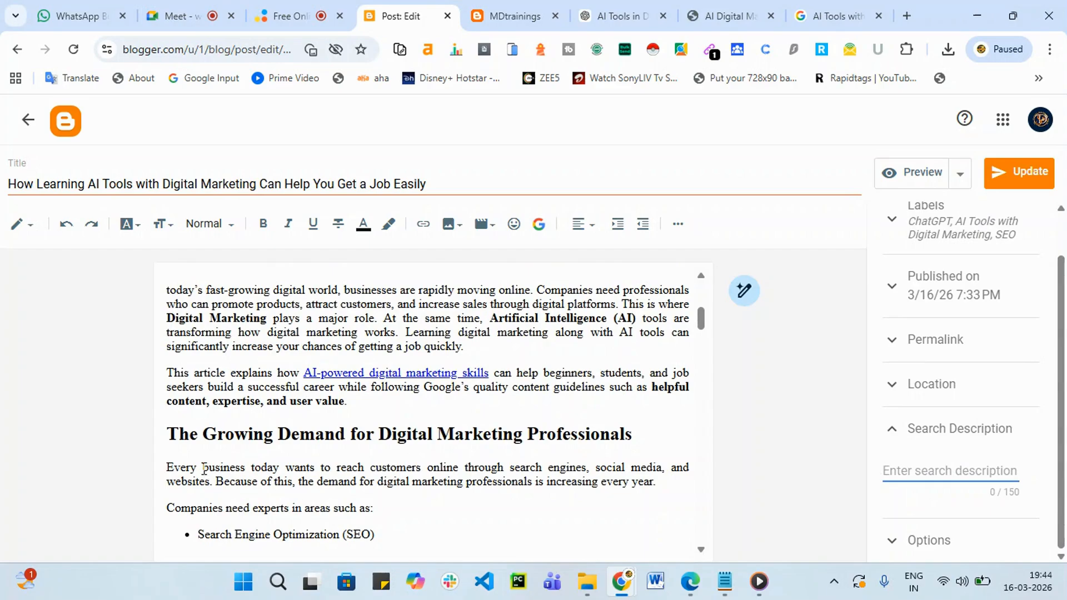
pyautogui.scroll(-4, 566, 459)
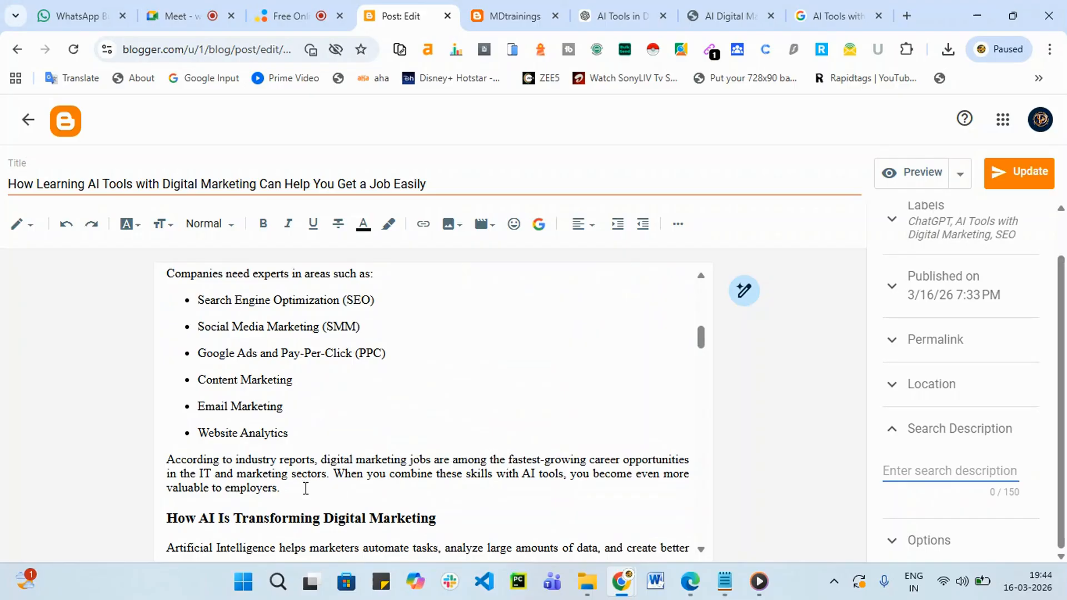
pyautogui.scroll(-3, 355, 467)
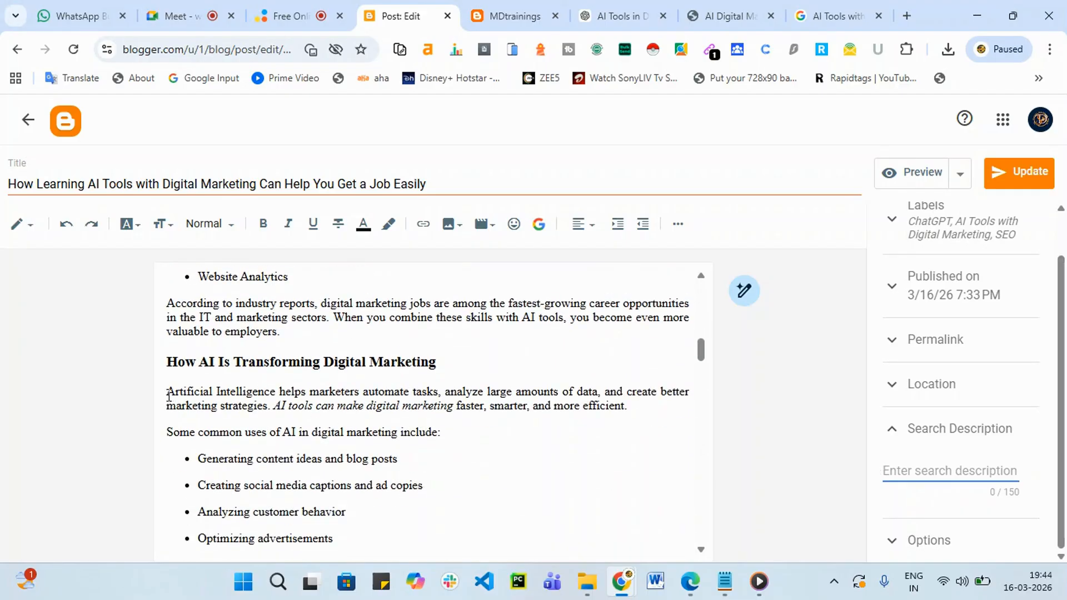
pyautogui.moveTo(167, 391); pyautogui.dragTo(624, 408)
pyautogui.hotkey('ctrl', 'c')
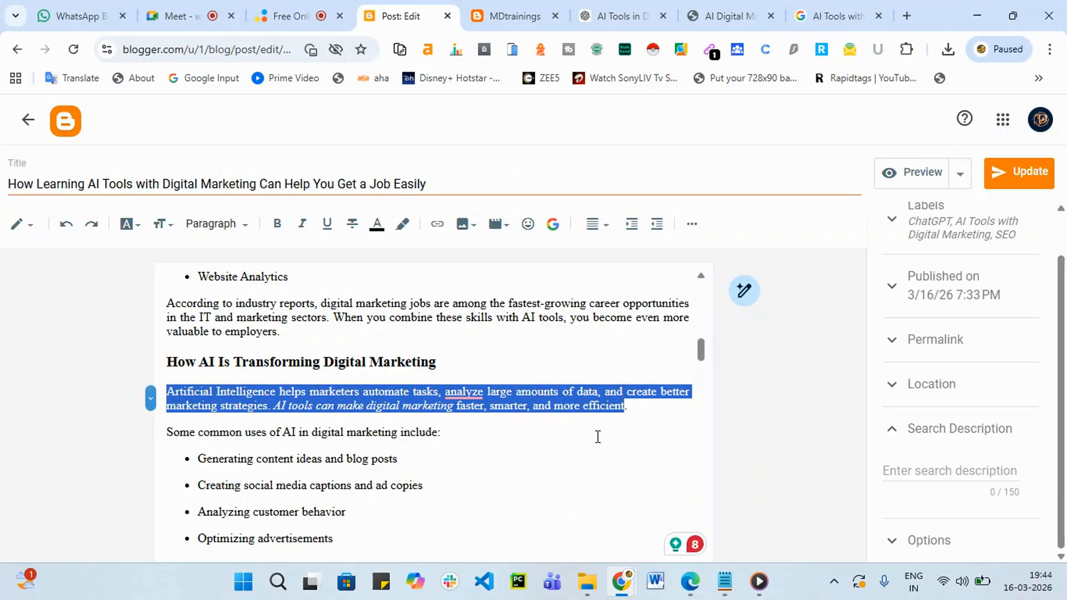
pyautogui.click(903, 471)
pyautogui.write('Artificial Intelligence helps marketers automate tasks, analyze large amounts of data, and create better marketing strategies. AI tools can make digit')
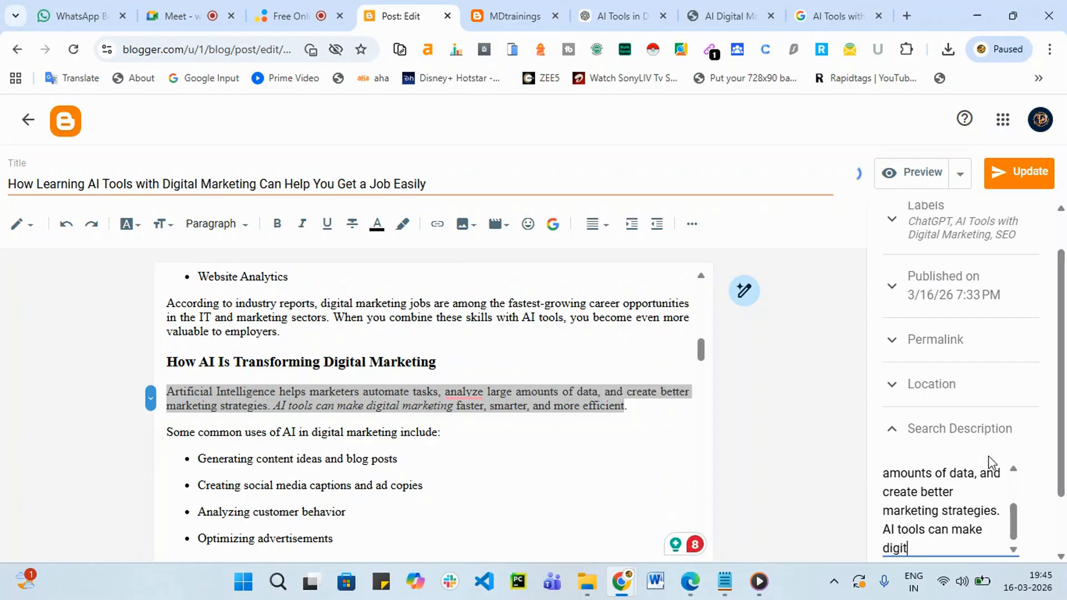
pyautogui.scroll(2, 941, 498)
pyautogui.scroll(1, 940, 499)
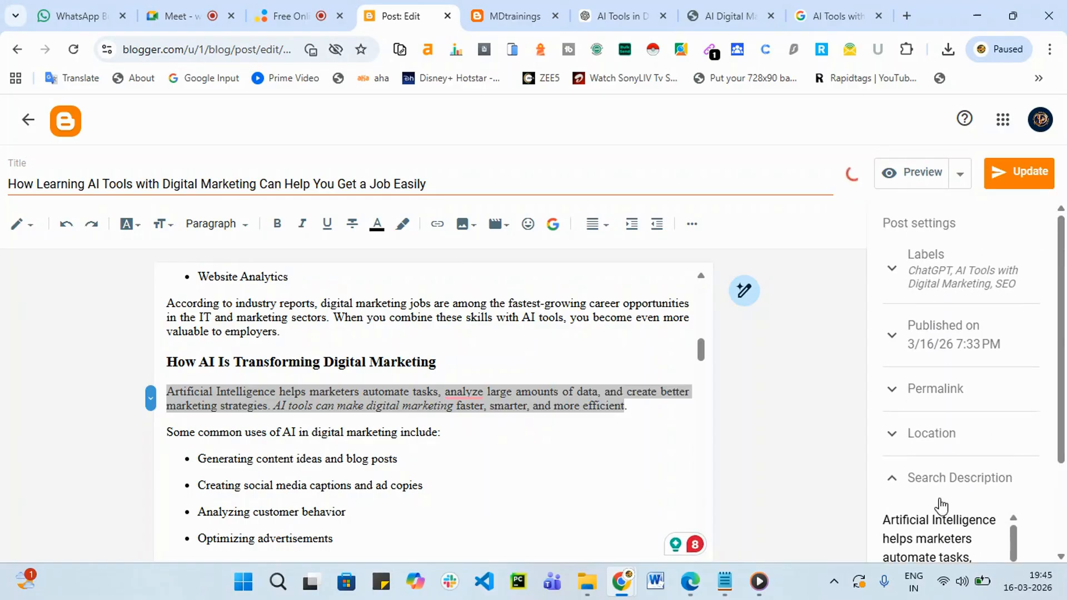
pyautogui.scroll(-2, 943, 500)
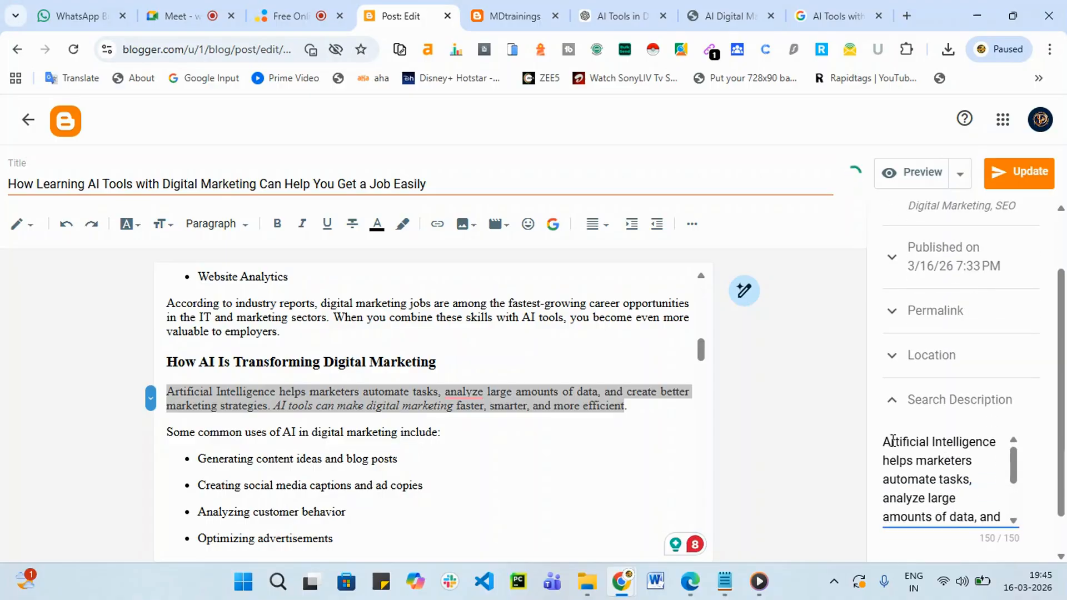
pyautogui.moveTo(891, 440); pyautogui.dragTo(929, 440)
pyautogui.click(425, 364)
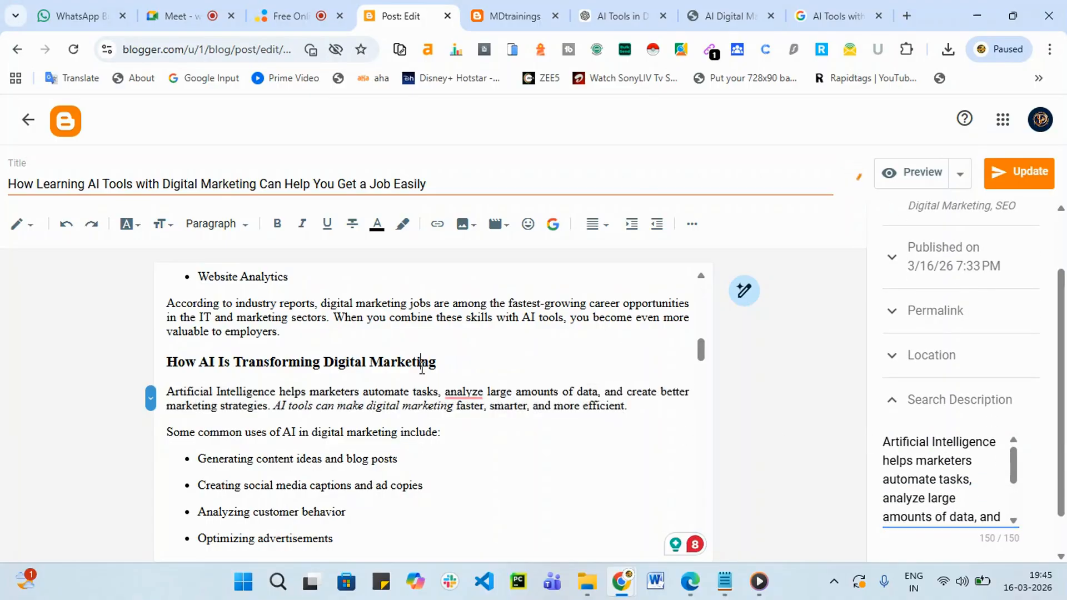
# Switch to the Notepad notes and paste the copied Artificial Intelligence paragraph below the srishadigital.in link.
pyautogui.moveTo(741, 570)
pyautogui.click(839, 495)
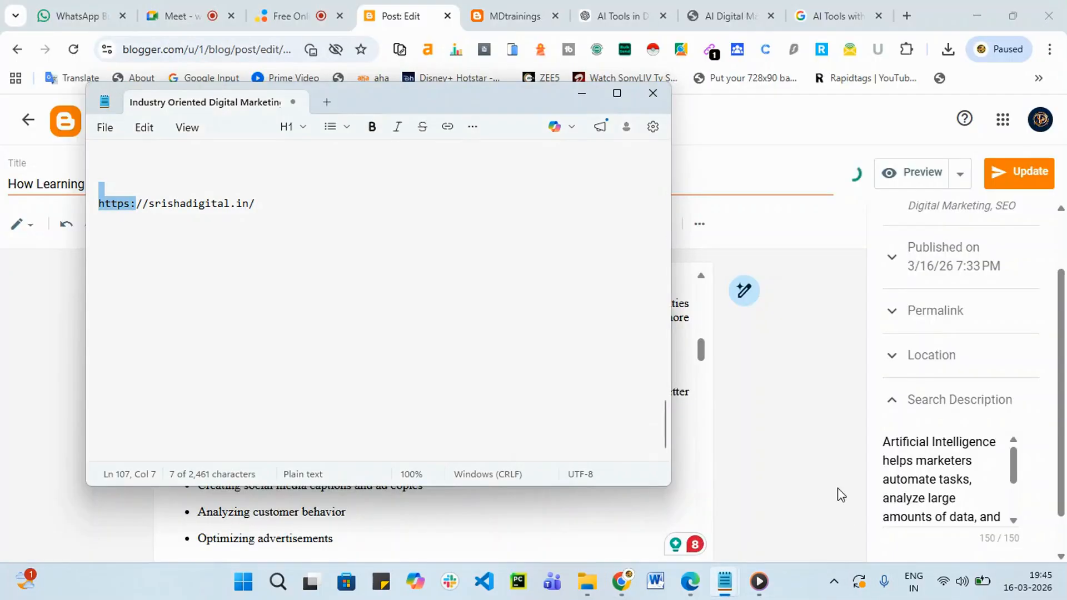
pyautogui.click(460, 282)
pyautogui.hotkey('ctrl', 'v')
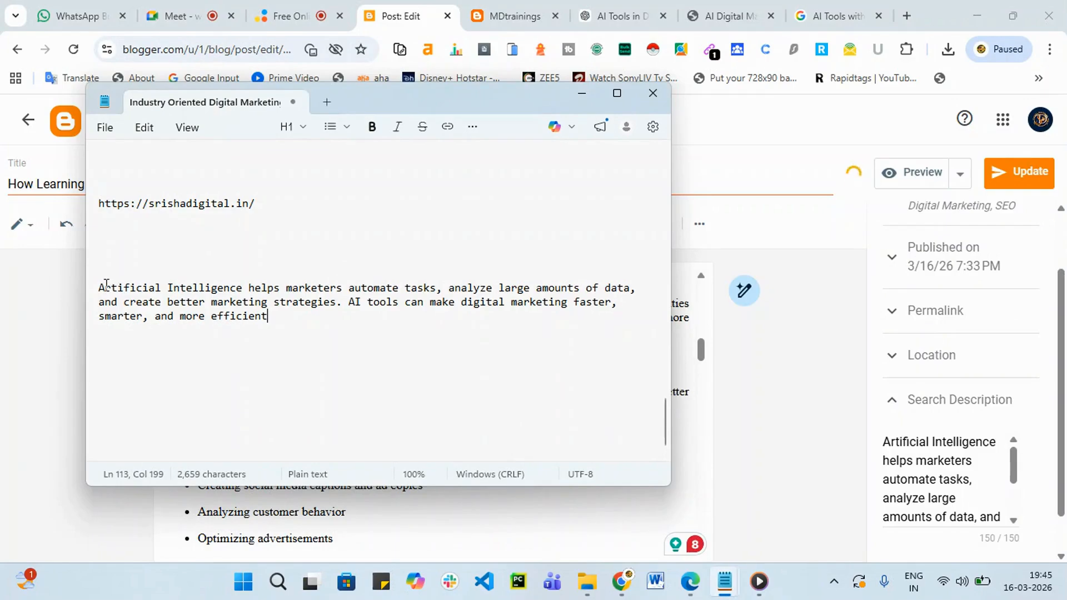
# Shorten "Artificial Intelligence" to "AI" at the start of the pasted paragraph in the notes.
pyautogui.moveTo(104, 286); pyautogui.dragTo(171, 285)
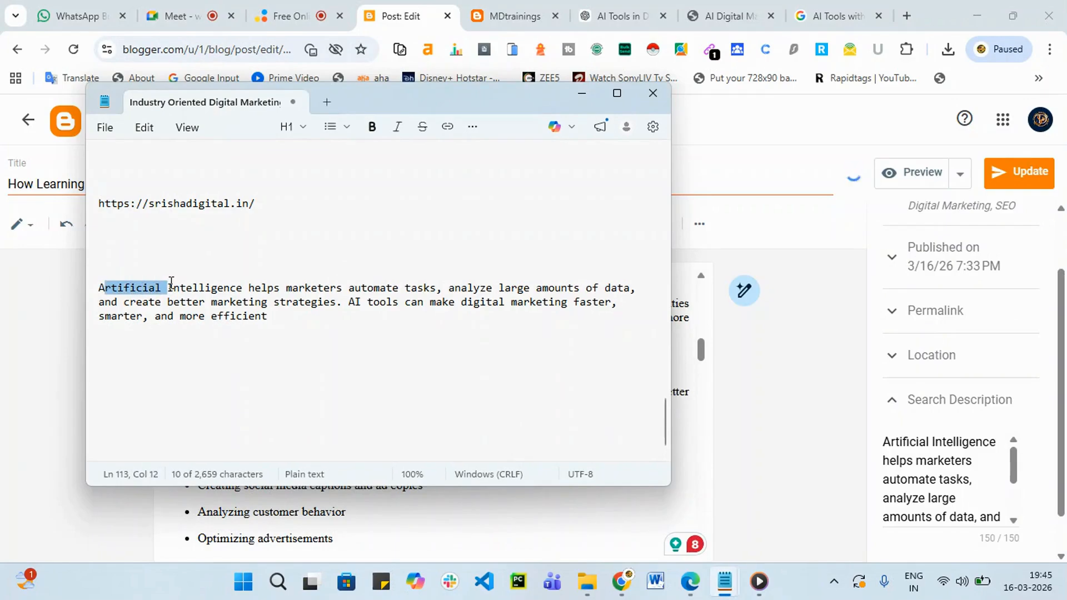
pyautogui.press('BackSpace')
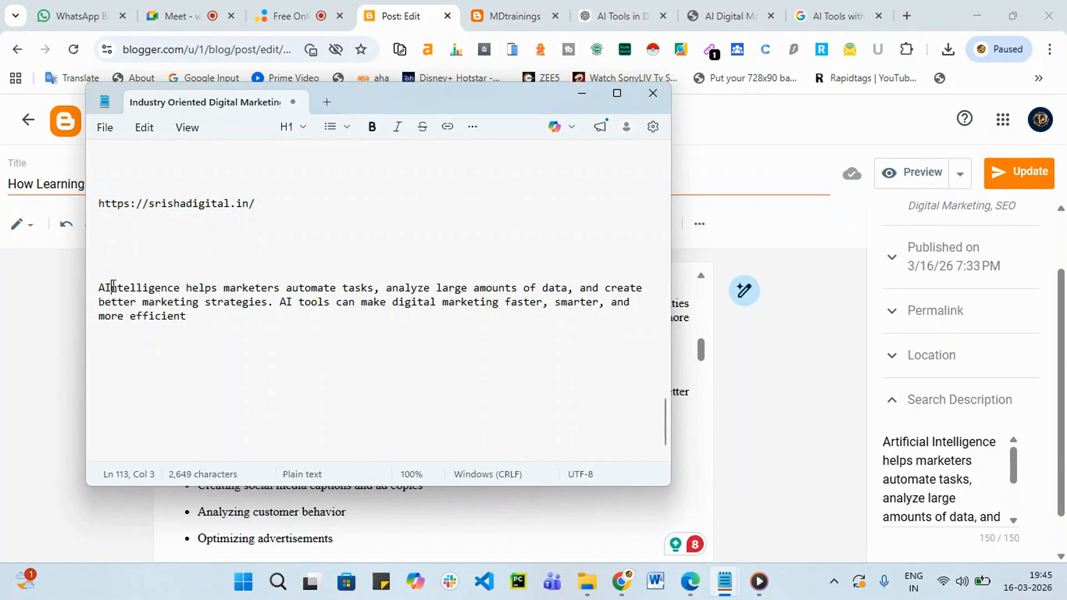
pyautogui.moveTo(110, 287); pyautogui.dragTo(183, 285)
pyautogui.press('BackSpace')
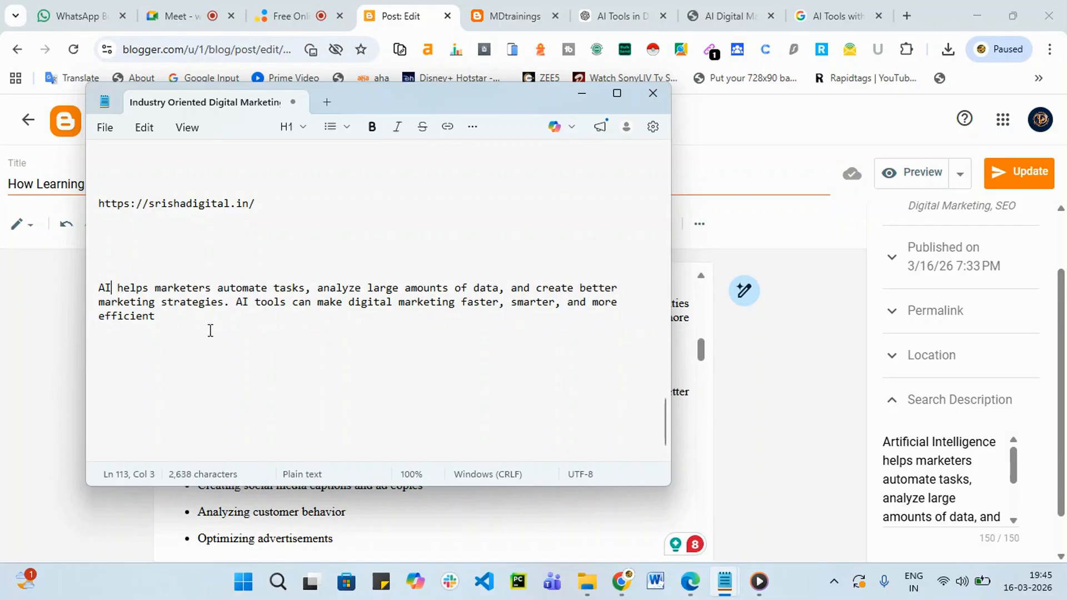
pyautogui.press('BackSpace')
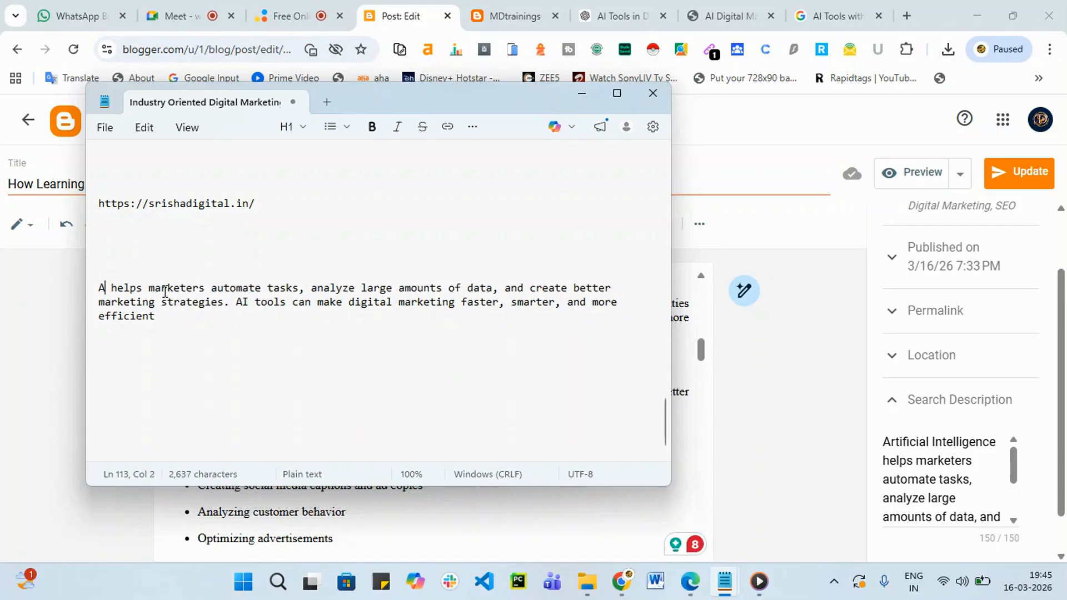
pyautogui.write('I')
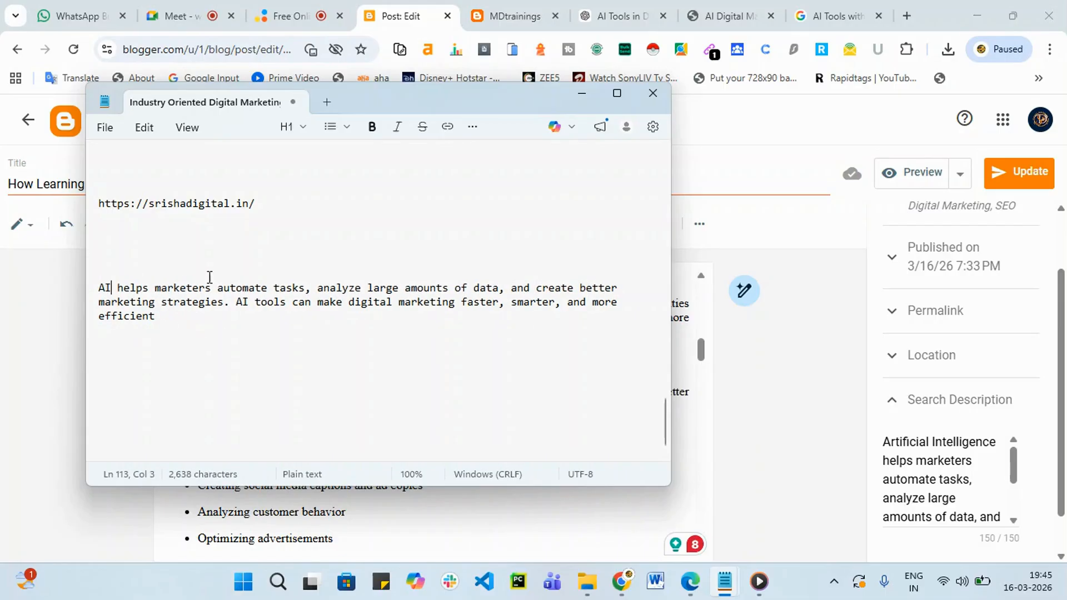
pyautogui.click(181, 313)
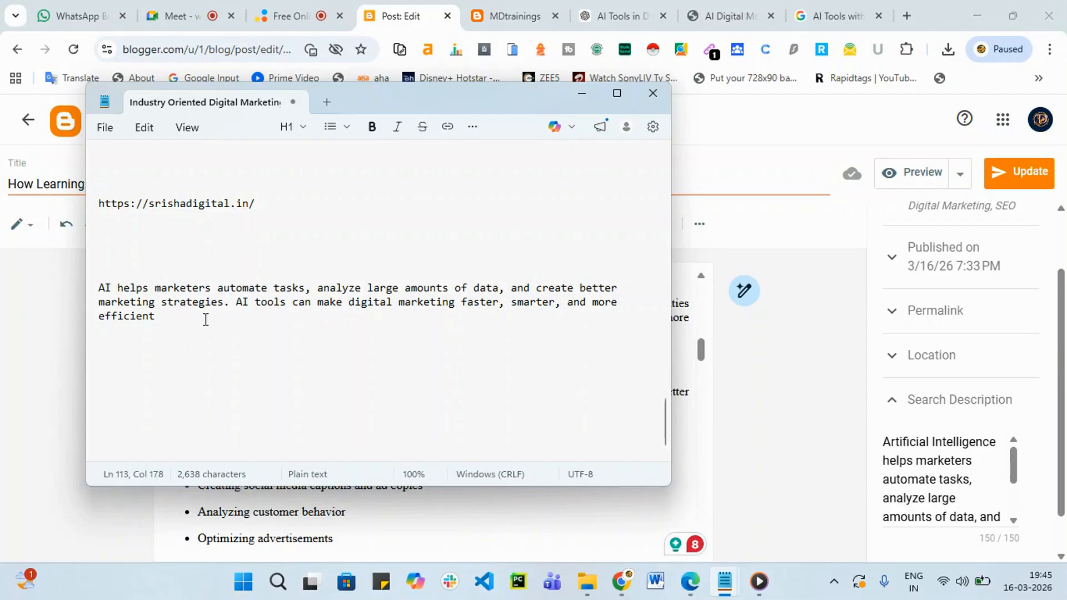
# Delete the words "and more efficient" from the end of the AI paragraph in the notes.
pyautogui.doubleClick(573, 305)
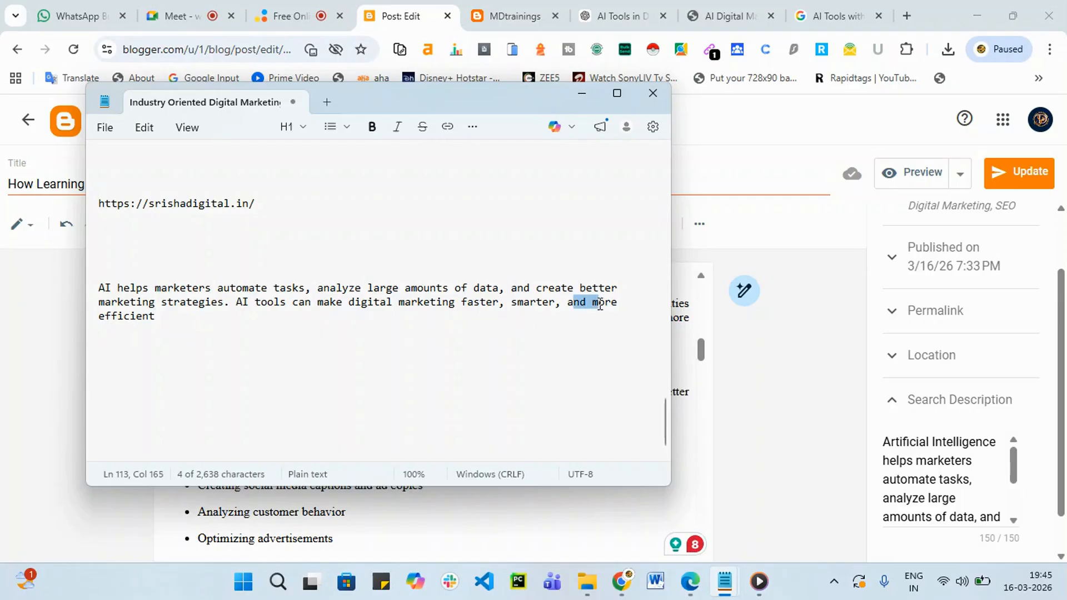
pyautogui.click(558, 304)
pyautogui.moveTo(567, 304); pyautogui.dragTo(612, 322)
pyautogui.press('BackSpace')
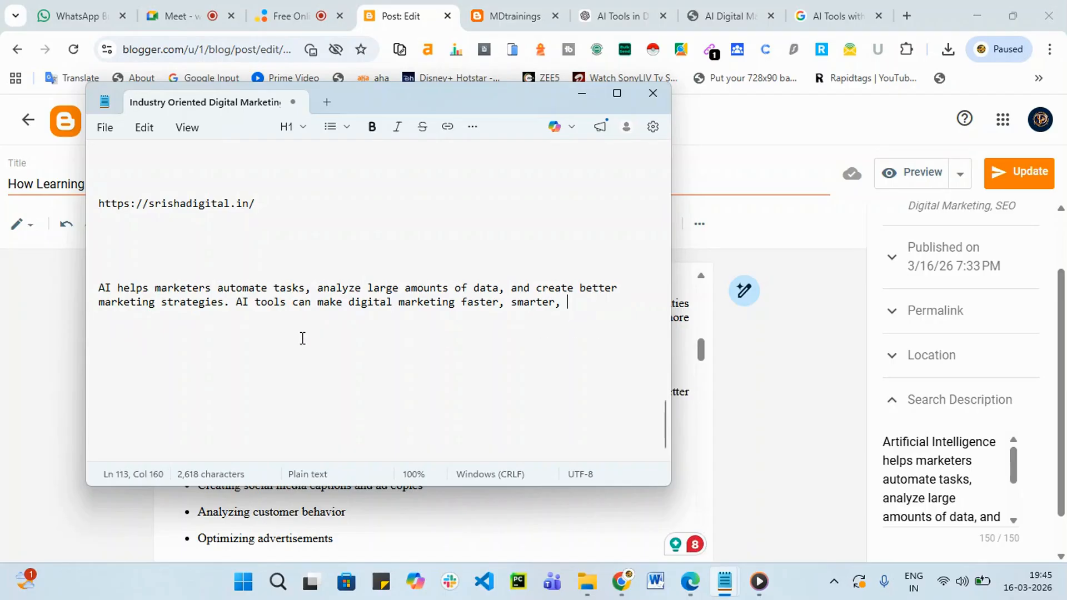
pyautogui.hotkey('ctrl', 'a')
pyautogui.click(304, 337)
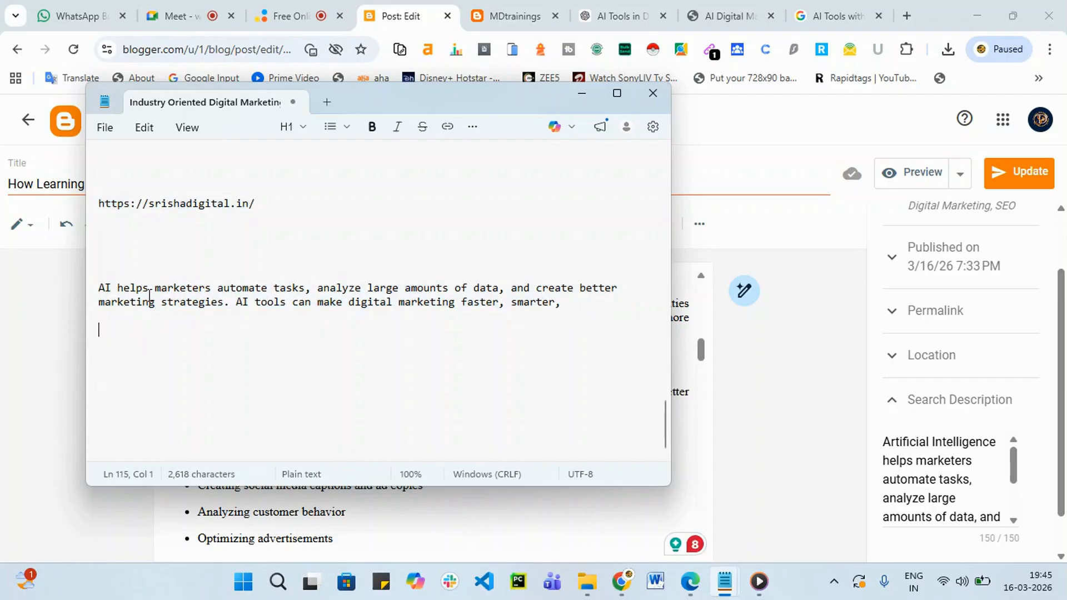
# Replace the post's search description in Blogger with the shortened AI paragraph from the notes, and return to the posts list.
pyautogui.moveTo(104, 288); pyautogui.dragTo(579, 317)
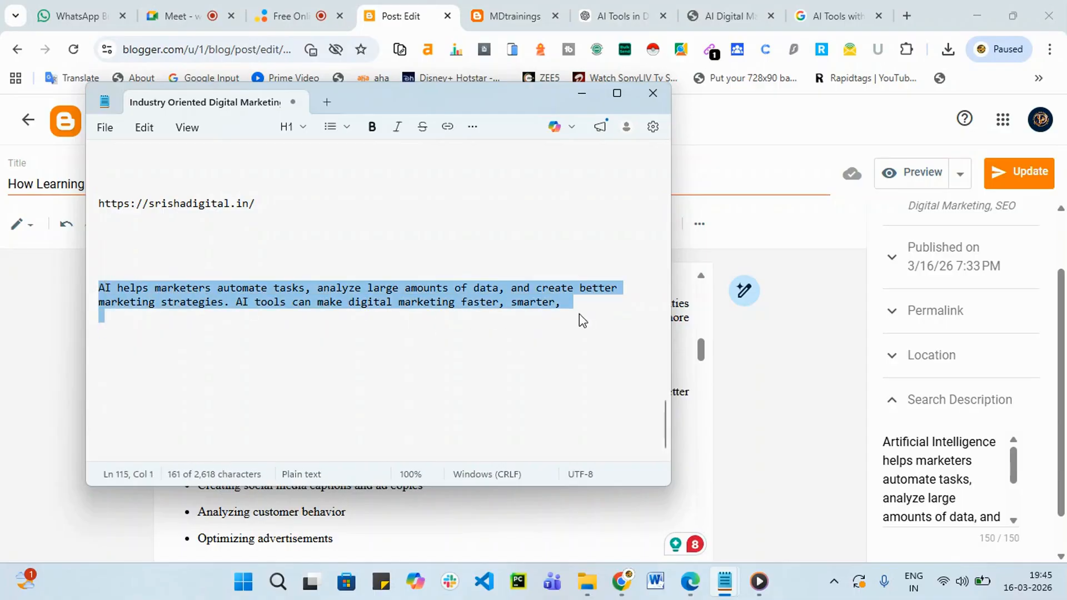
pyautogui.scroll(-1, 986, 414)
pyautogui.click(909, 407)
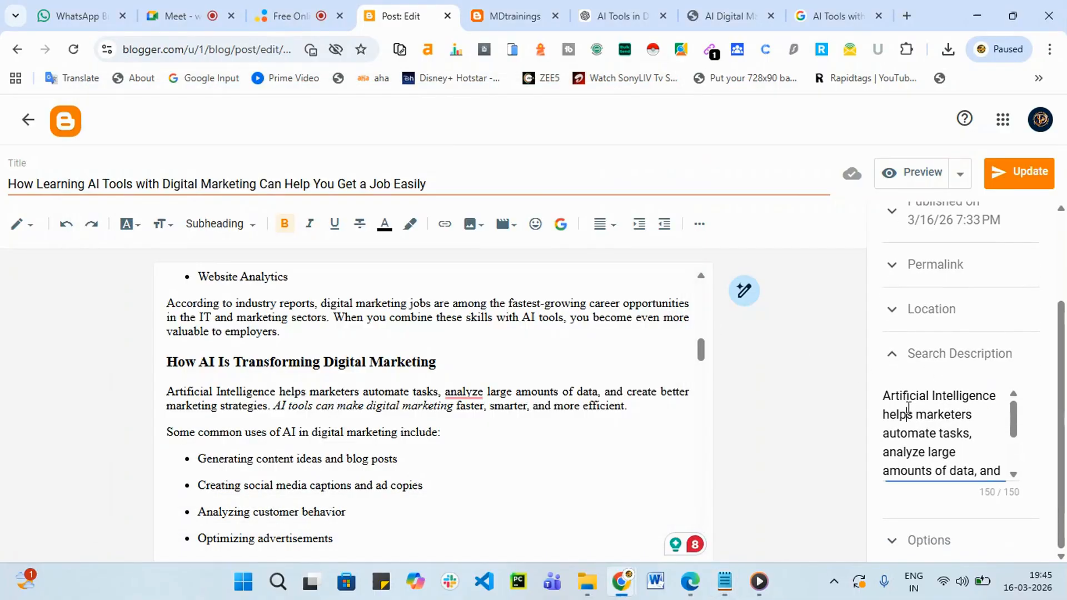
pyautogui.hotkey('ctrl', 'a')
pyautogui.write('Artificial Intelligence helps marketers automate tasks, analyze large amounts of data, and create better marketing strategies. AI tools can make digital marketing faster,')
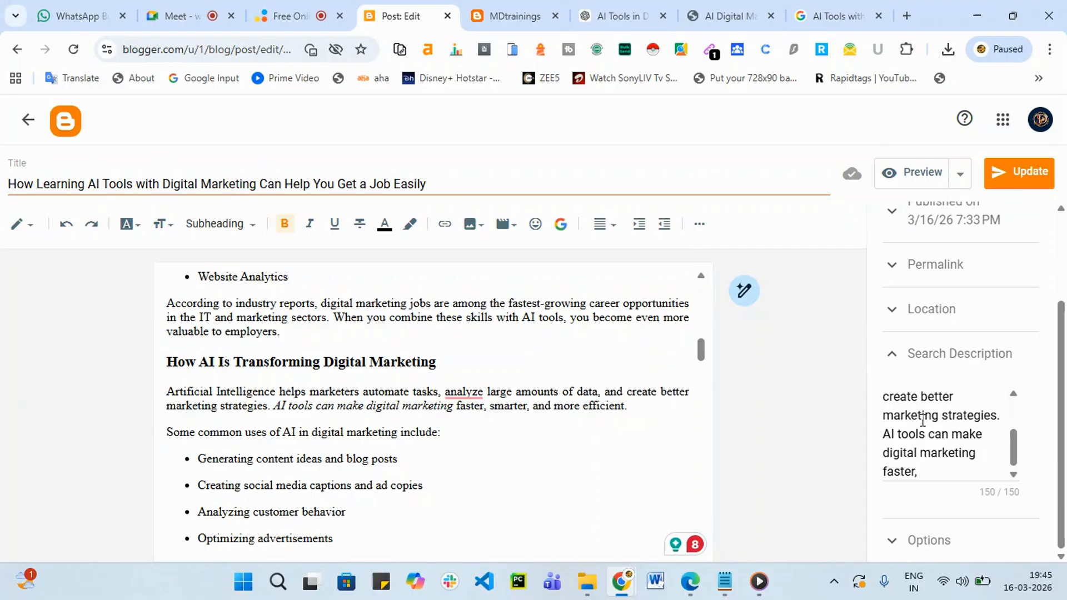
pyautogui.click(26, 122)
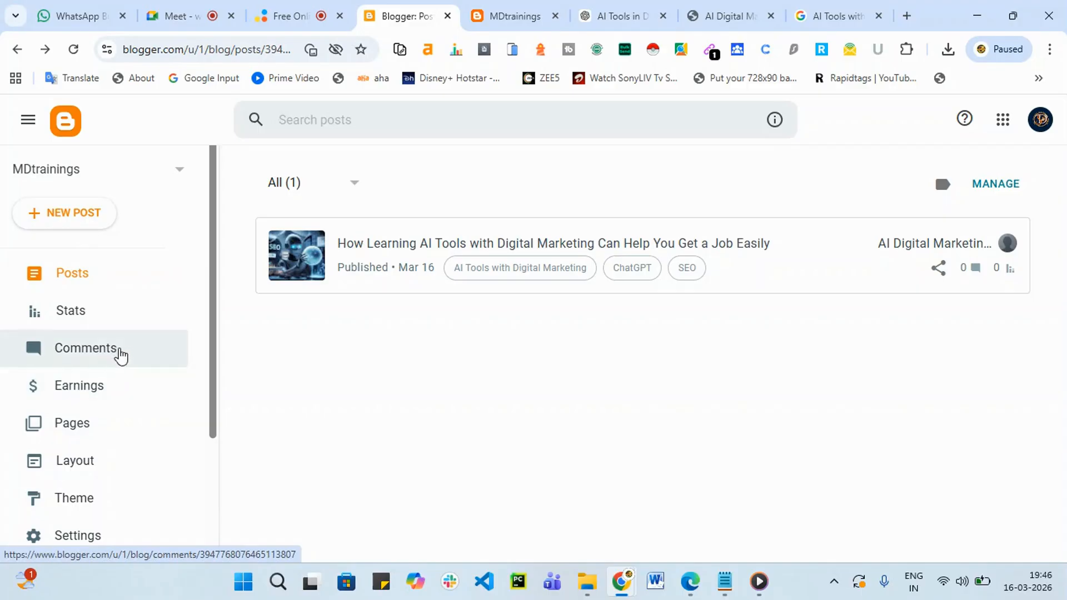
# Open the blog's settings and review them from the permissions and post options through Meta tags to Crawlers and indexing.
pyautogui.scroll(-1, 123, 439)
pyautogui.scroll(-2, 122, 439)
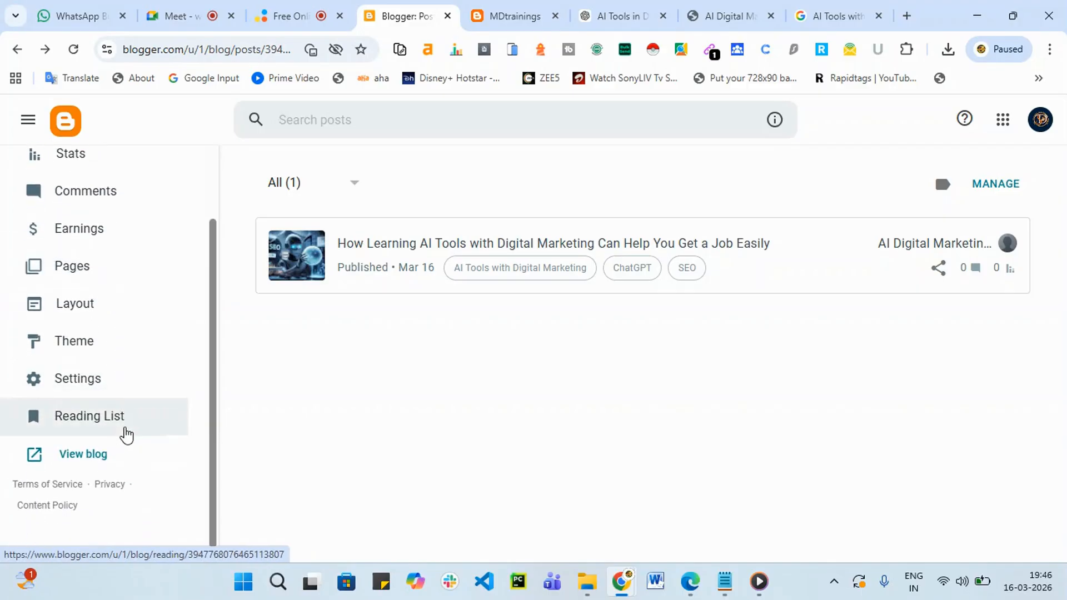
pyautogui.click(89, 313)
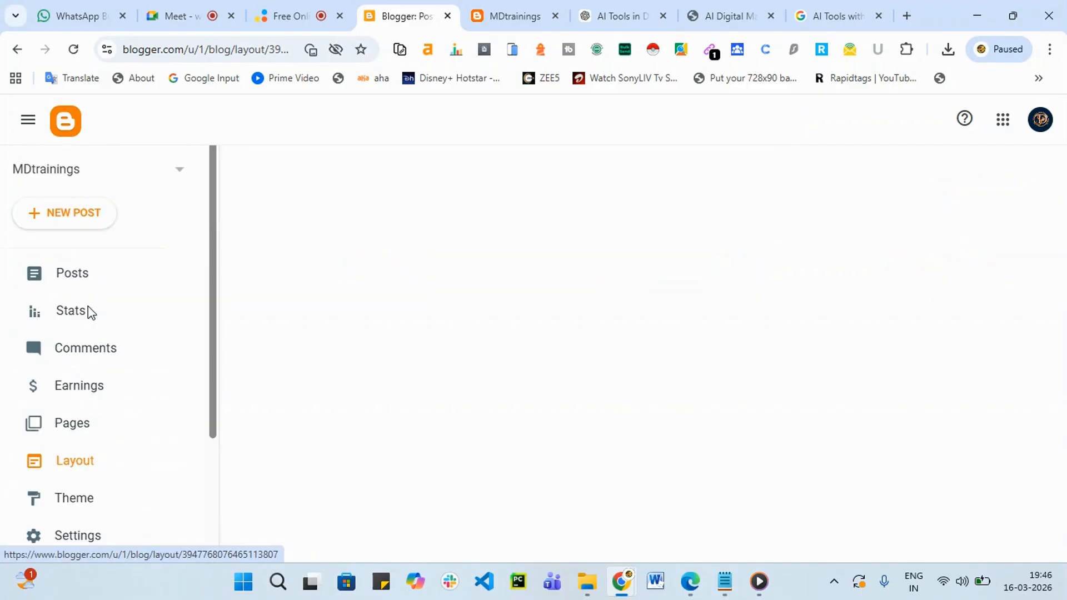
pyautogui.scroll(-3, 94, 406)
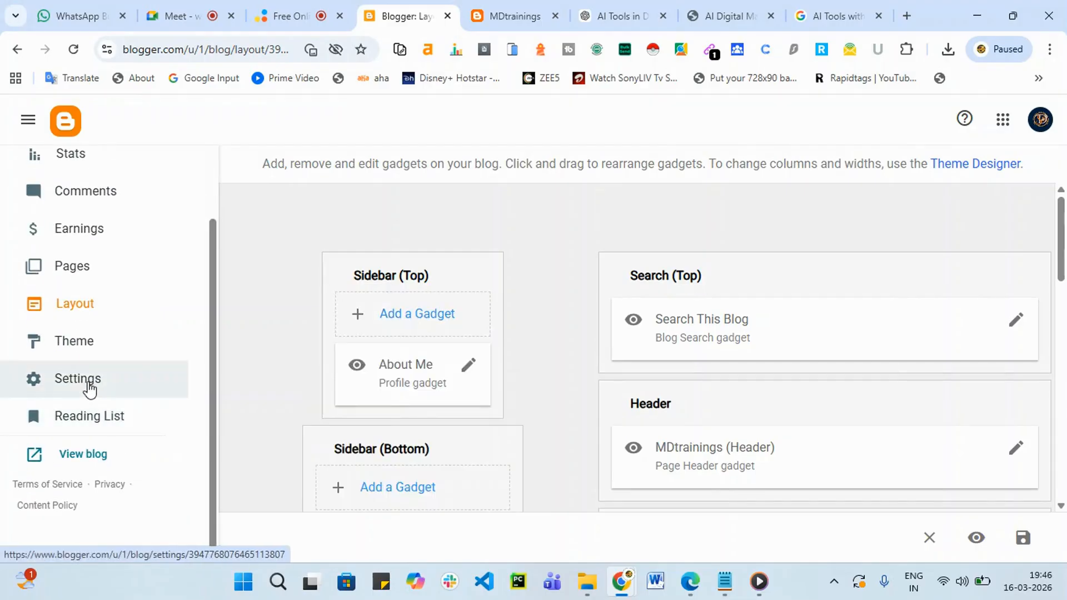
pyautogui.click(86, 385)
pyautogui.scroll(-5, 439, 391)
pyautogui.scroll(-10, 445, 389)
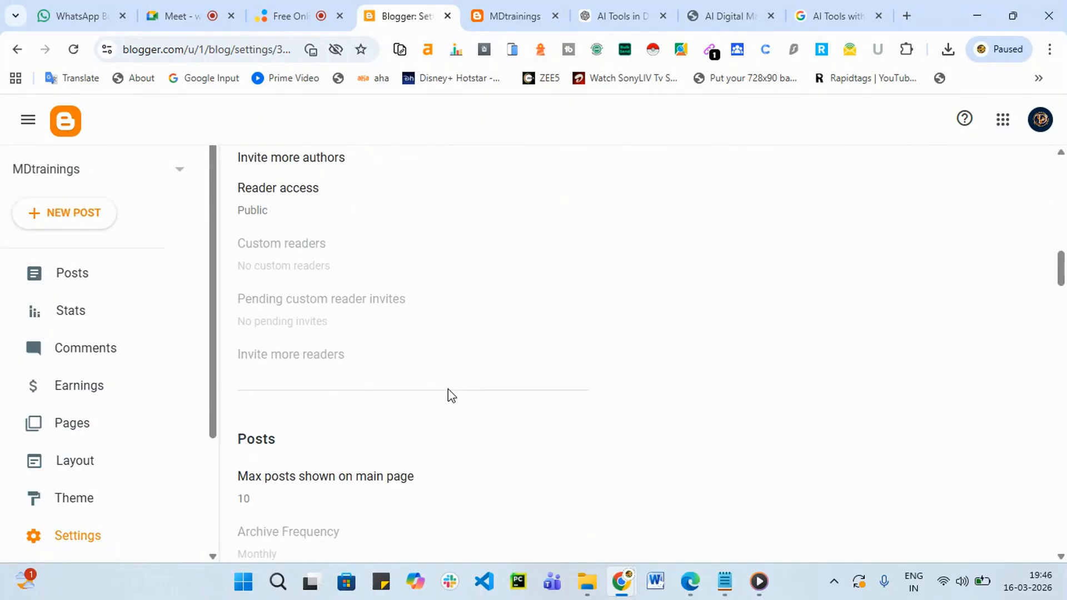
pyautogui.scroll(3, 447, 395)
pyautogui.scroll(-10, 452, 396)
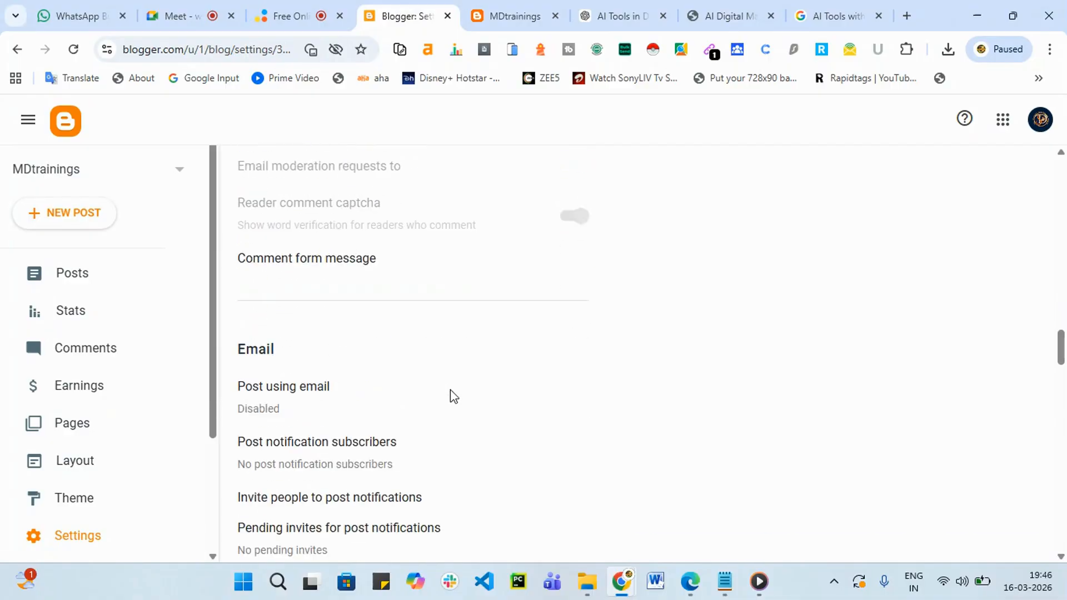
pyautogui.scroll(-6, 452, 395)
pyautogui.scroll(-11, 453, 396)
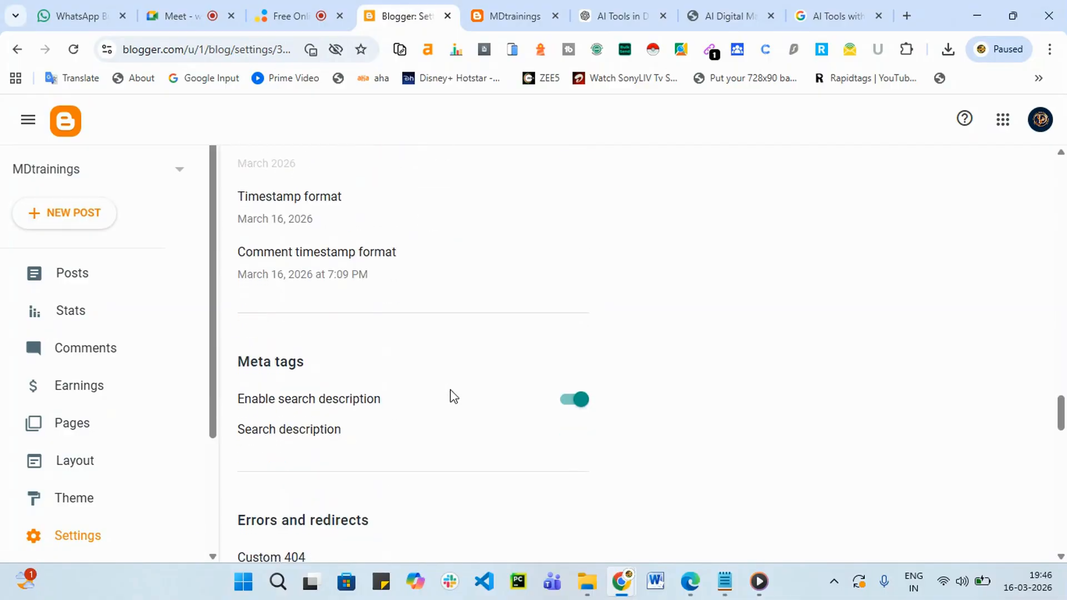
pyautogui.scroll(-4, 451, 395)
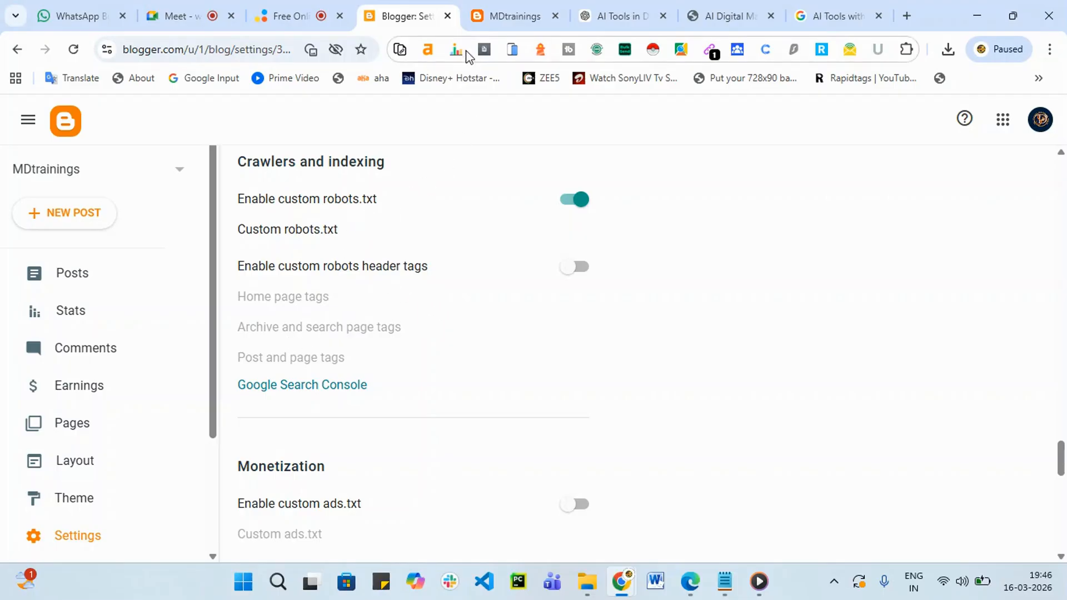
# Switch to the live blog and load its home page by removing p/abut-us.html from the address.
pyautogui.click(512, 7)
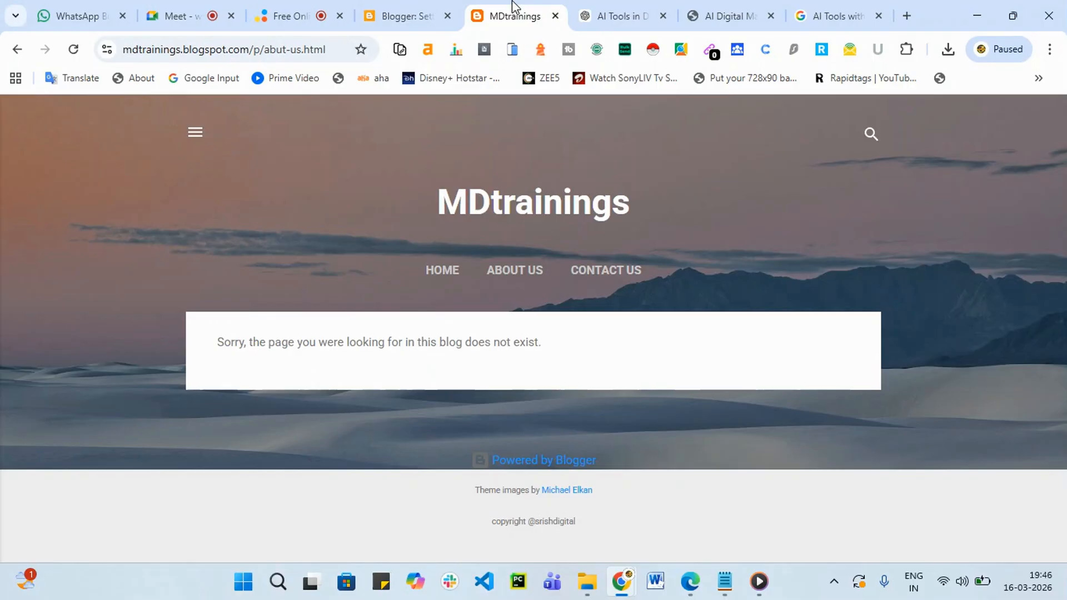
pyautogui.click(408, 17)
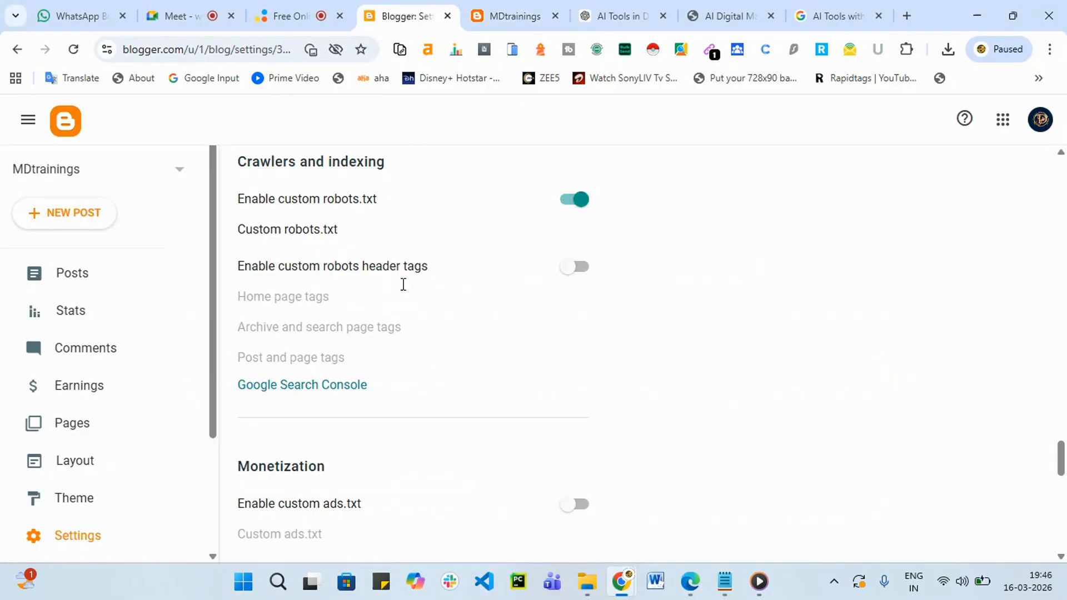
pyautogui.click(497, 15)
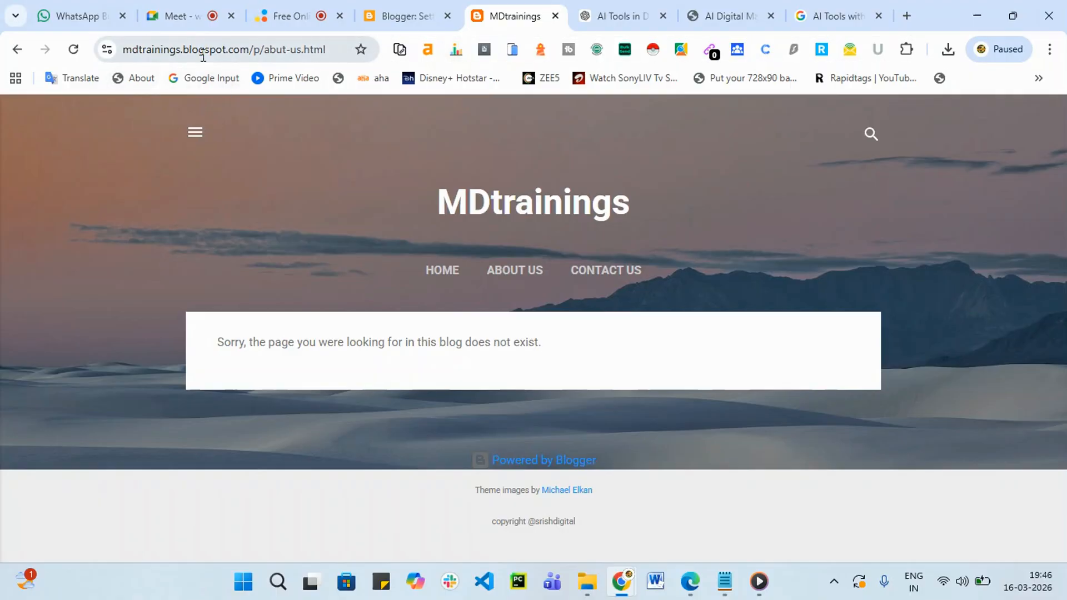
pyautogui.moveTo(254, 47); pyautogui.dragTo(769, 81)
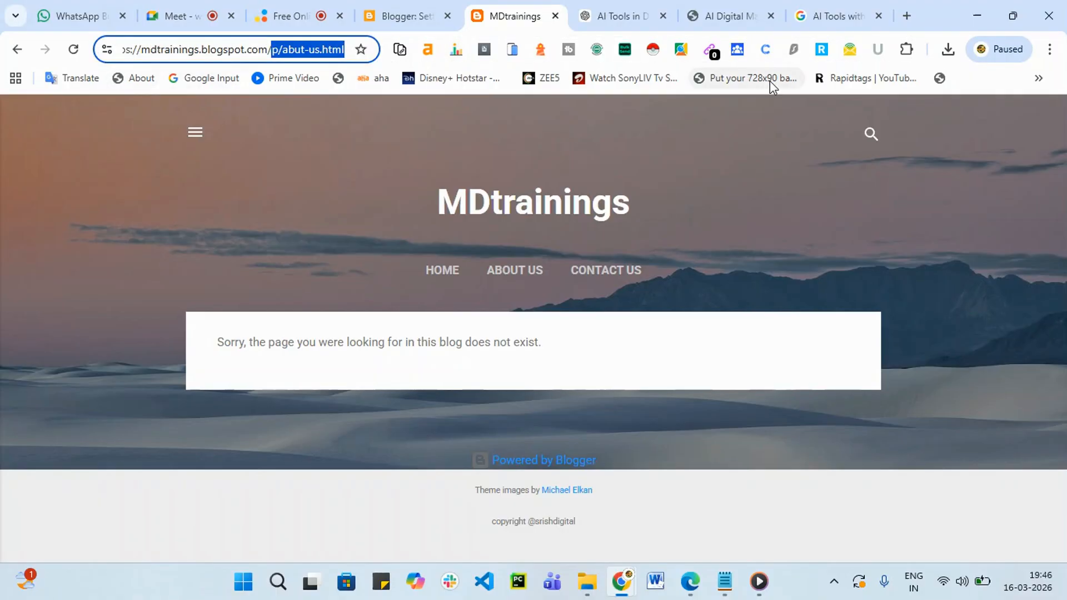
pyautogui.press('BackSpace')
pyautogui.press('Return')
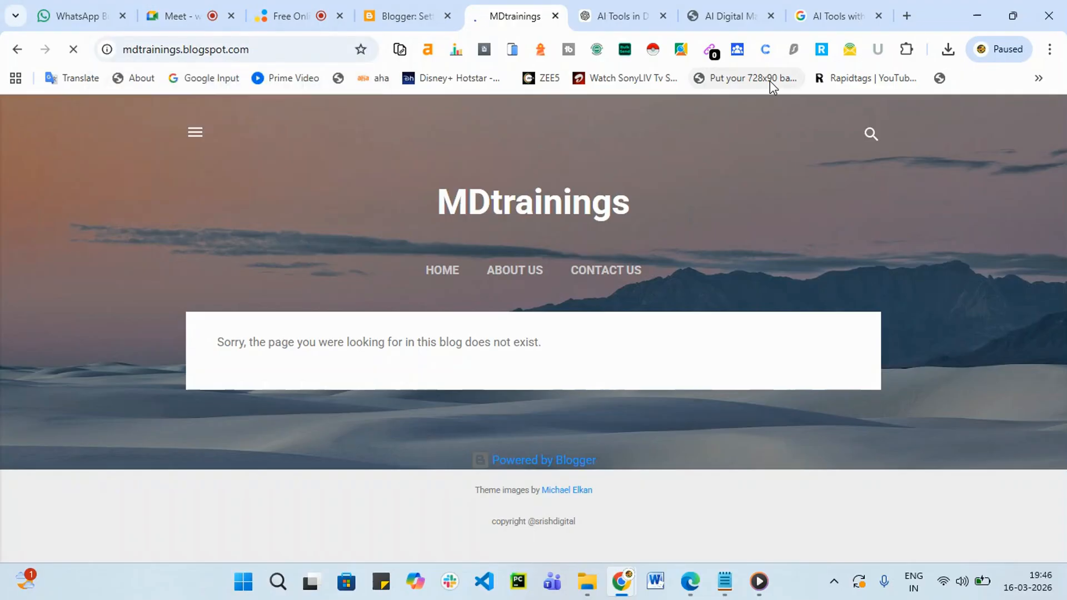
# Examine the live blog's home page from header to footer, including the post preview, and reload it through the Home link.
pyautogui.scroll(-5, 443, 481)
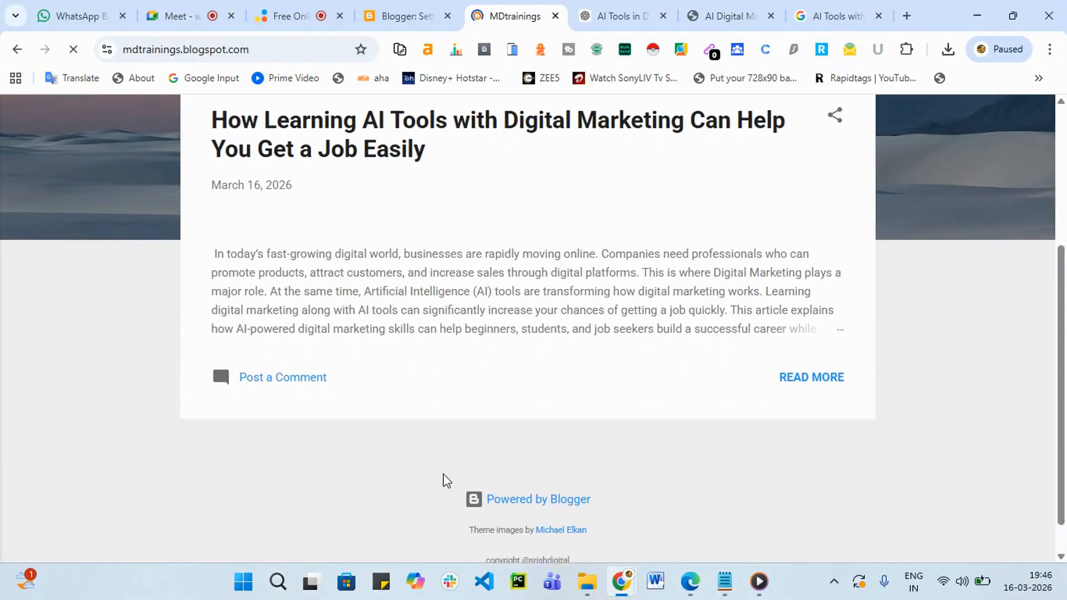
pyautogui.scroll(2, 419, 311)
pyautogui.scroll(-6, 364, 171)
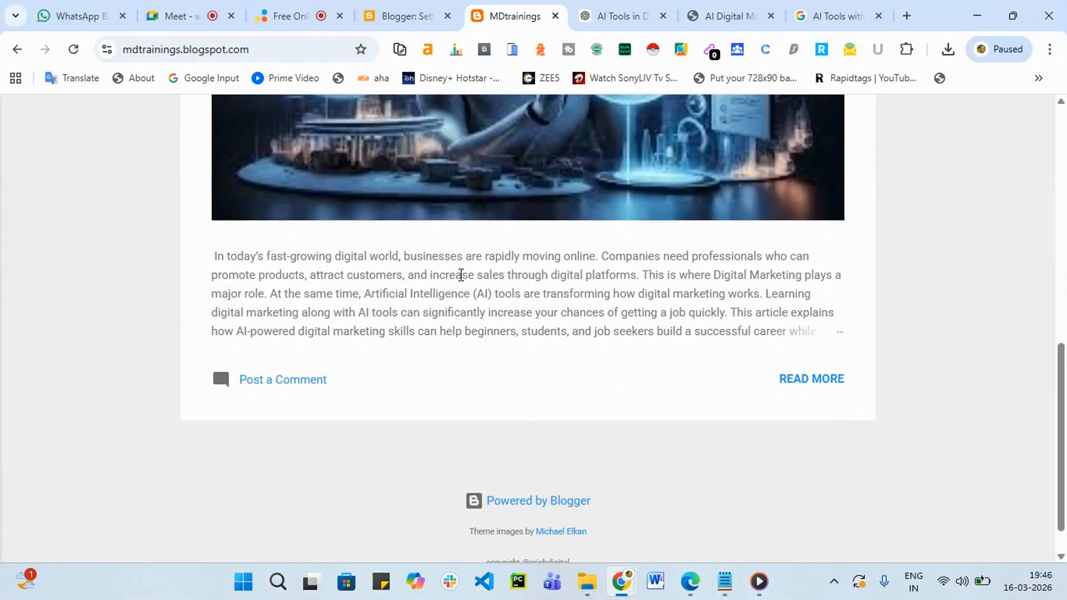
pyautogui.scroll(10, 453, 389)
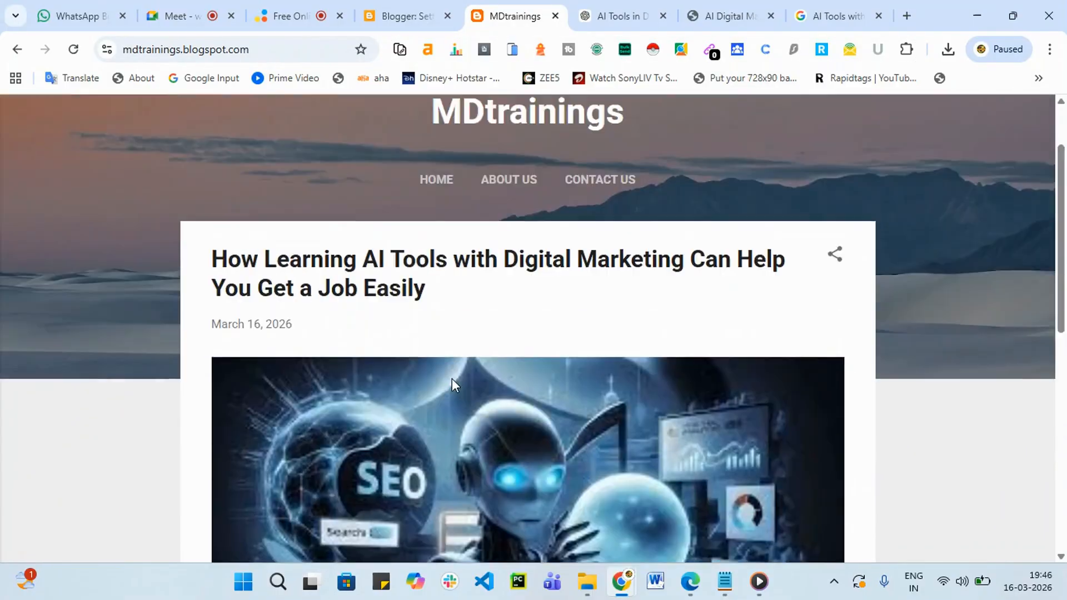
pyautogui.click(448, 267)
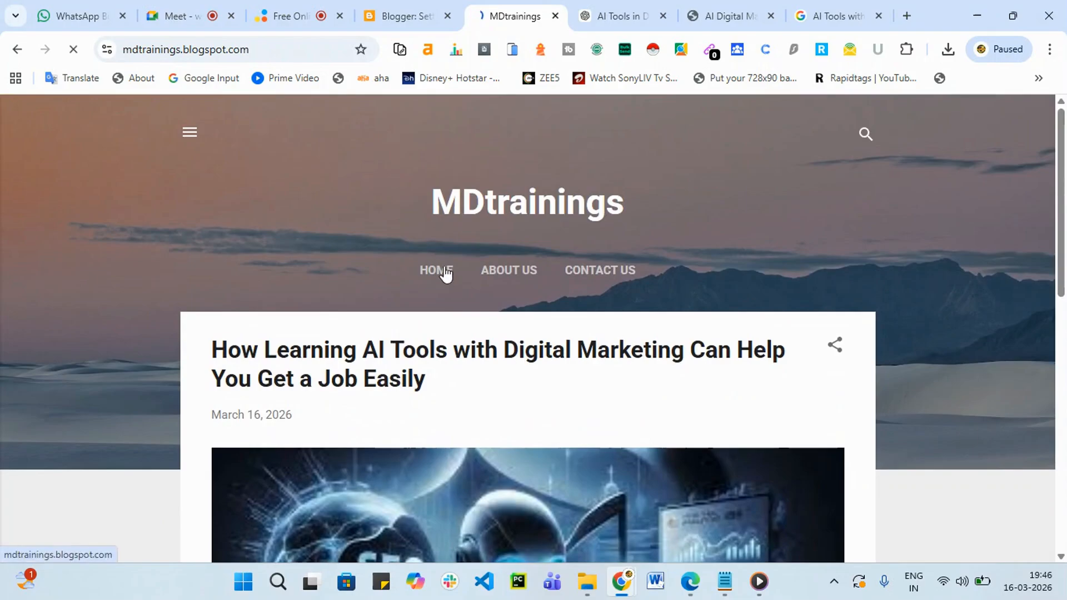
pyautogui.scroll(-8, 542, 308)
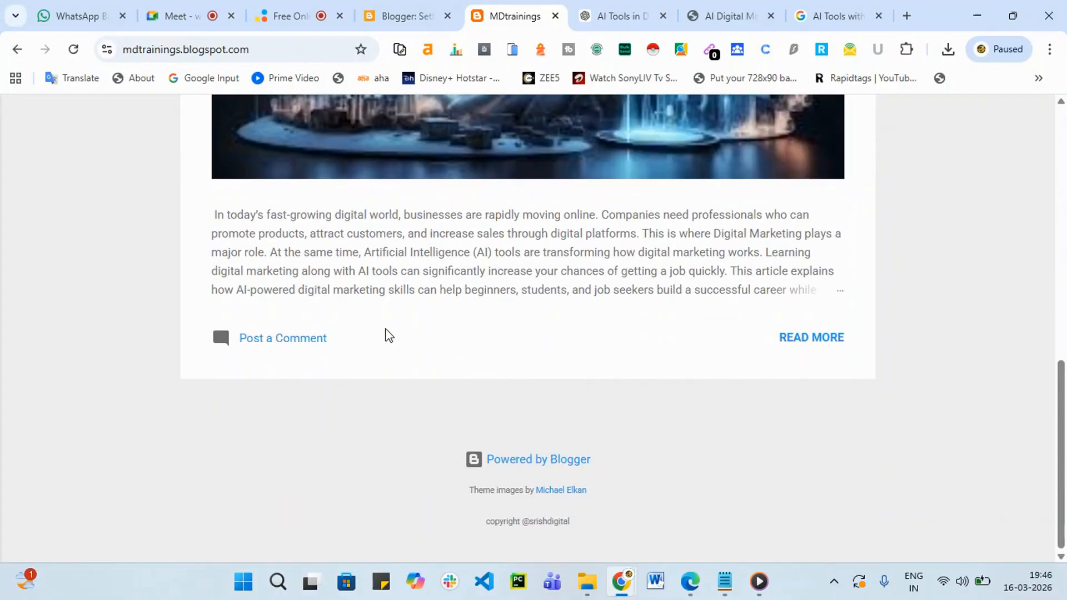
pyautogui.scroll(8, 441, 219)
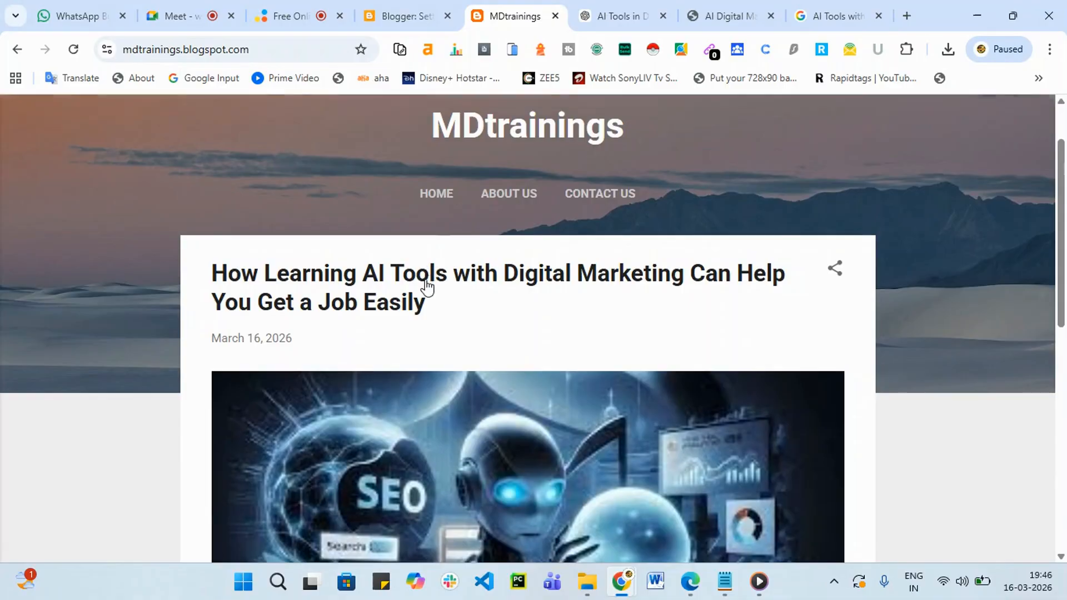
# Open the published post about AI tools with digital marketing and read through it to the conclusion and labels.
pyautogui.click(427, 286)
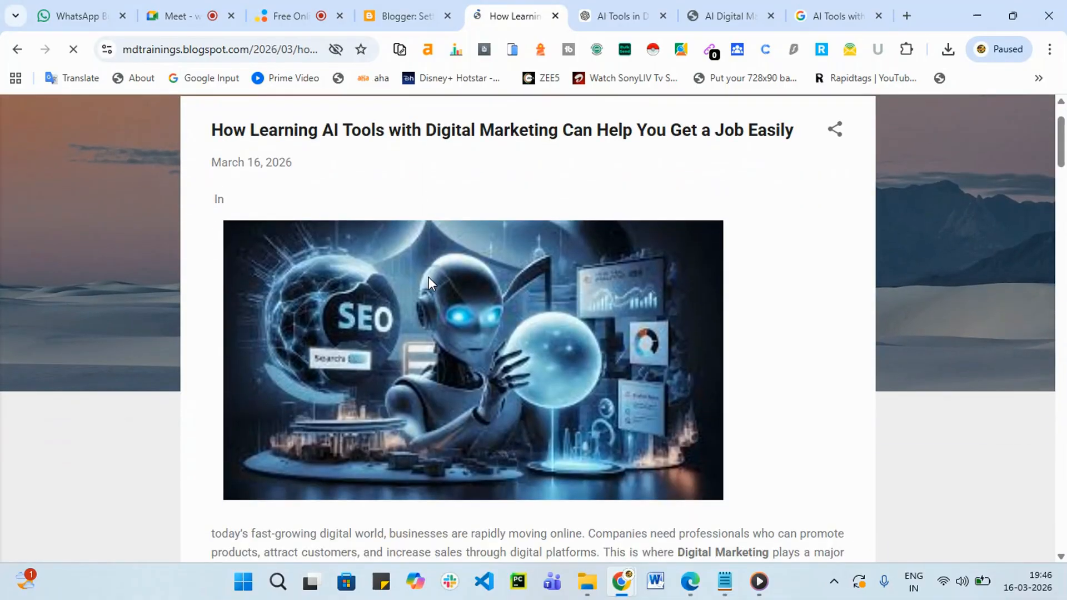
pyautogui.scroll(-4, 428, 276)
pyautogui.scroll(-15, 428, 277)
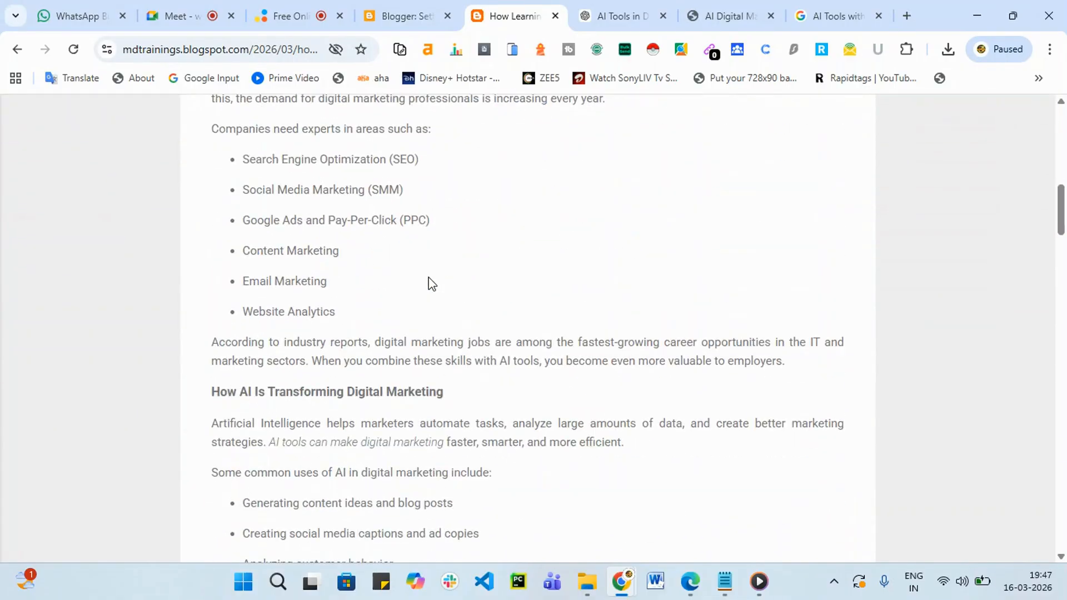
pyautogui.scroll(-20, 431, 283)
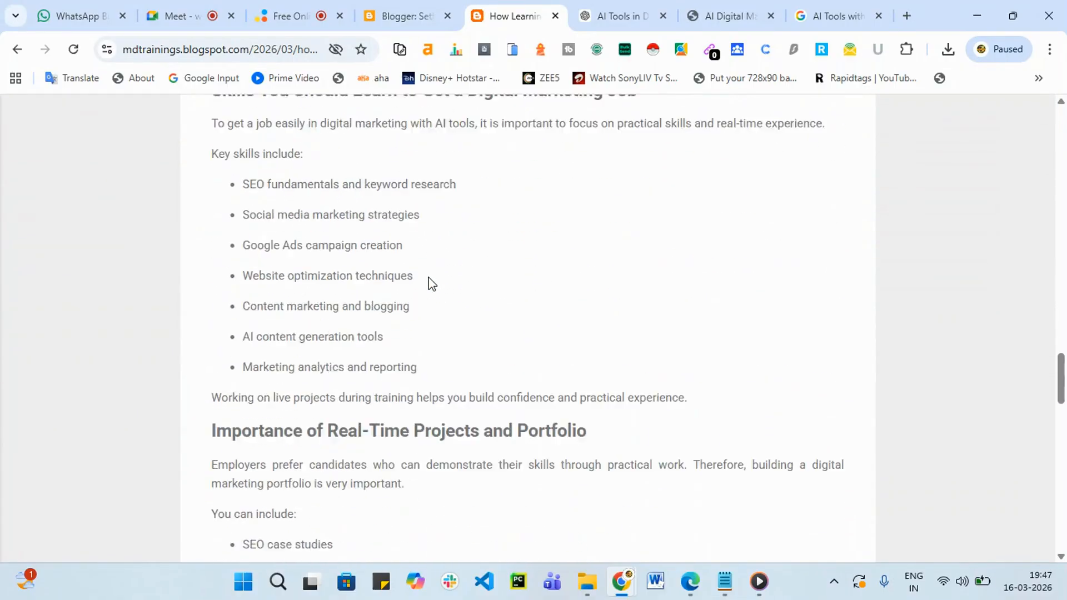
pyautogui.scroll(-10, 432, 283)
pyautogui.scroll(3, 431, 281)
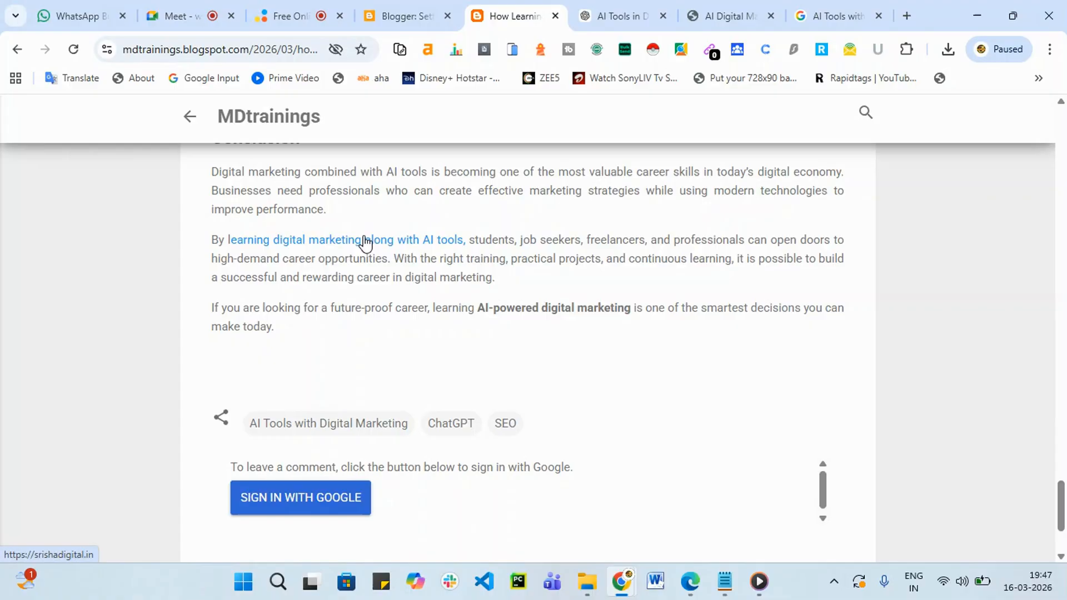
# Test the "learning digital marketing along with AI tools" link in the post's conclusion and close the site it opens.
pyautogui.click(365, 240)
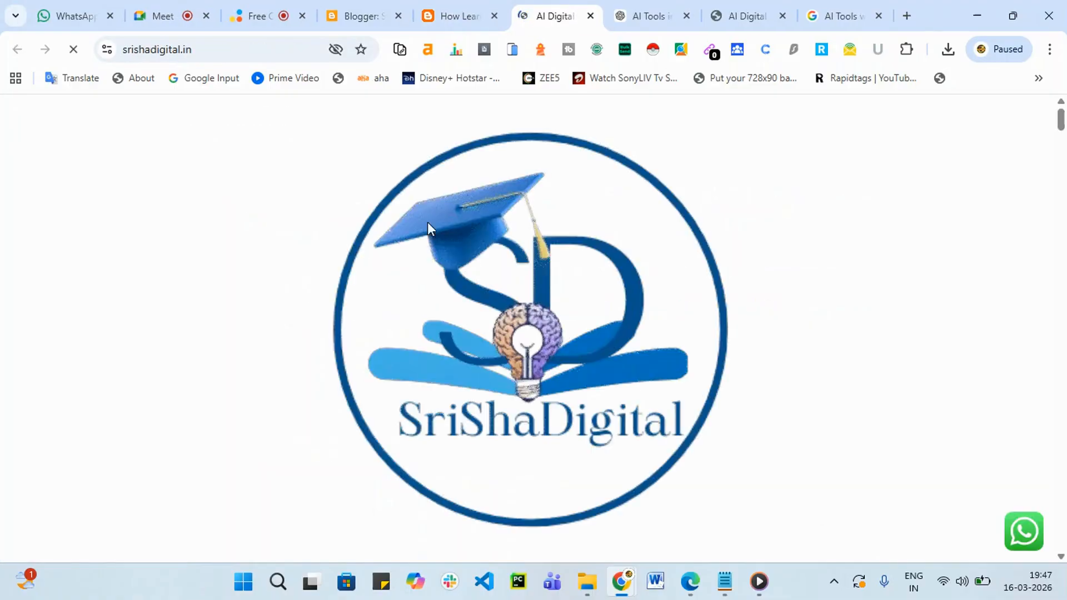
pyautogui.hotkey('ctrl', 'w')
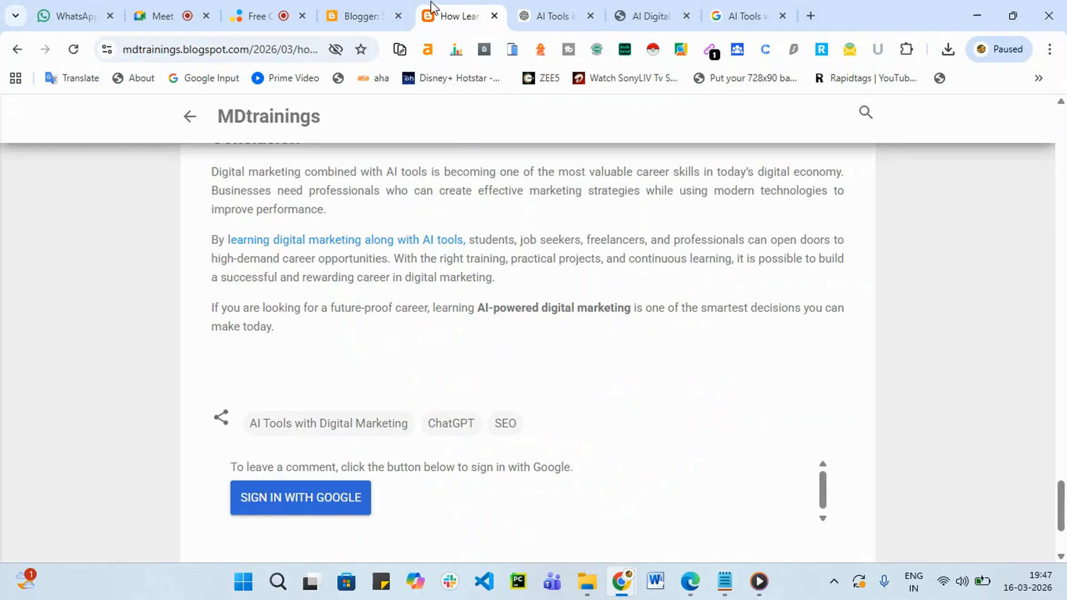
# Switch to the blog's dashboard and review its Stats from the overall views through the latest post to the Pages section.
pyautogui.click(390, 13)
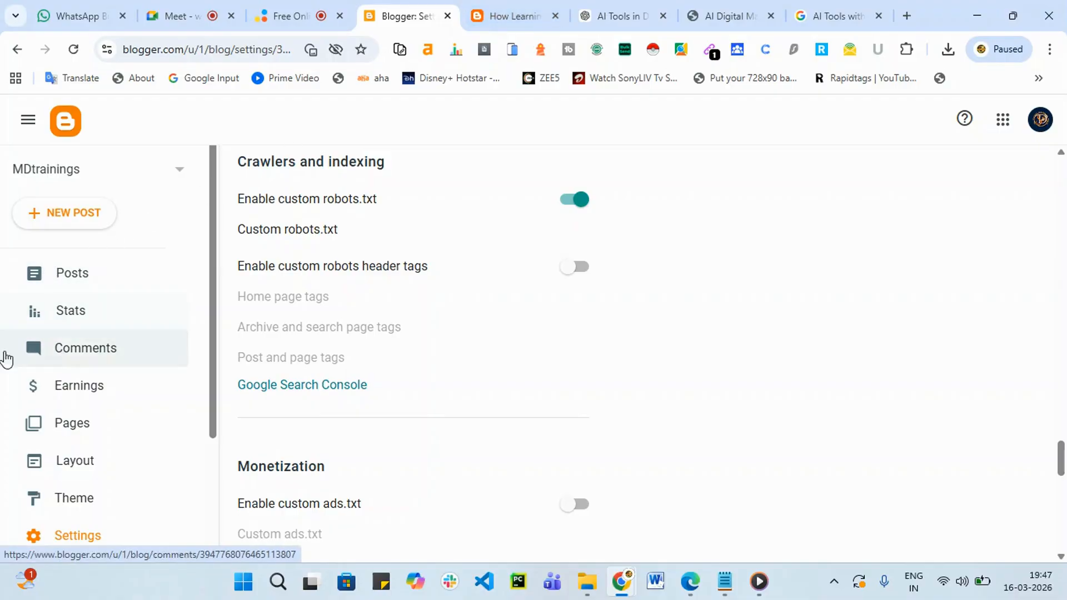
pyautogui.click(79, 318)
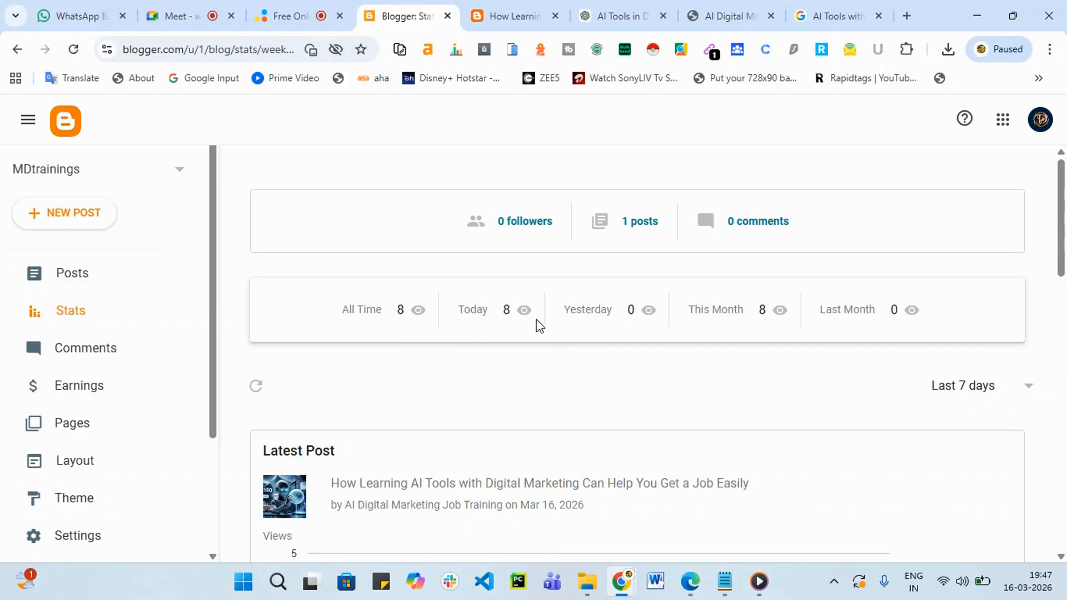
pyautogui.scroll(-5, 834, 344)
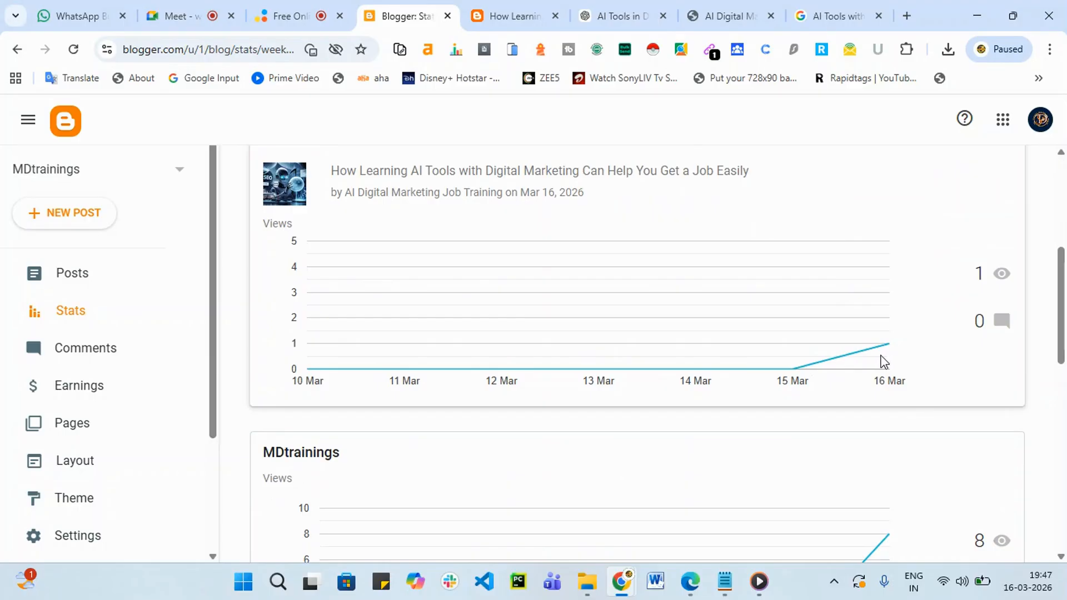
pyautogui.scroll(-8, 686, 445)
pyautogui.scroll(-3, 688, 448)
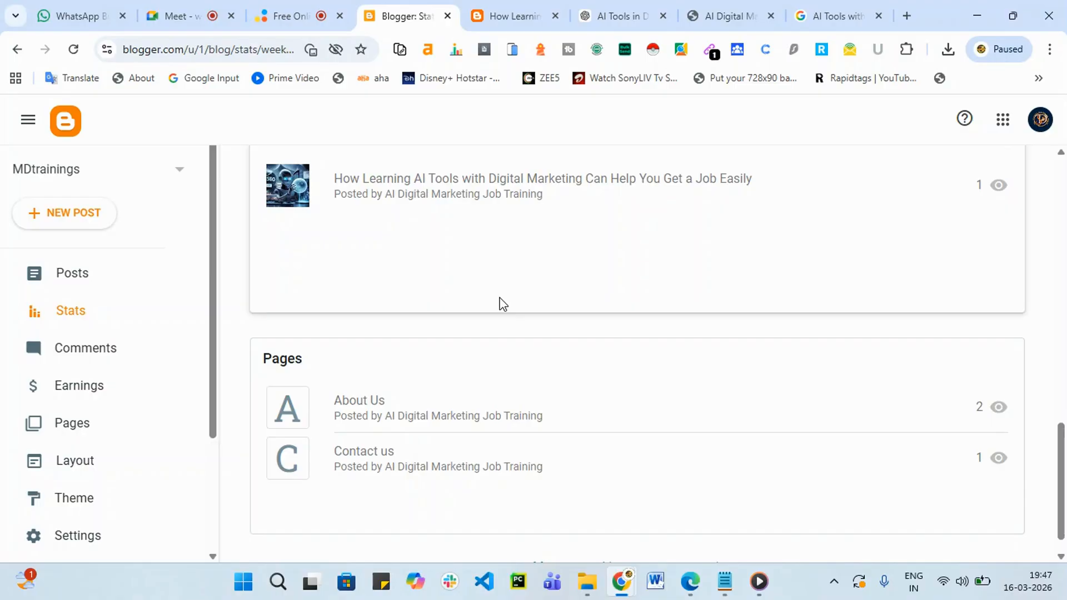
pyautogui.scroll(-1, 497, 306)
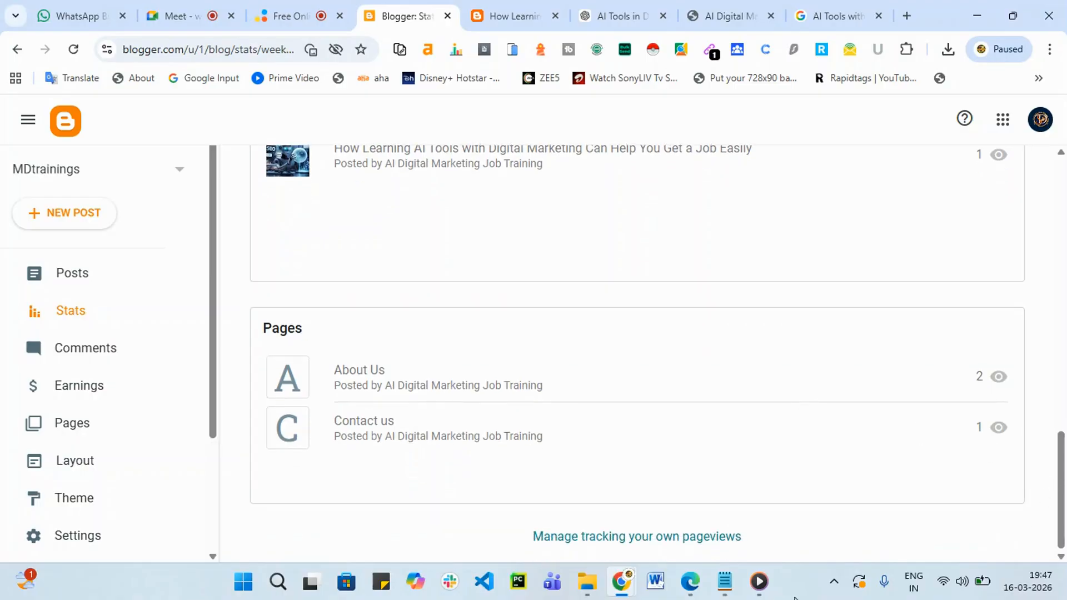
# Set the blog not to track your own pageviews, and close the pageview settings and the live post.
pyautogui.click(642, 537)
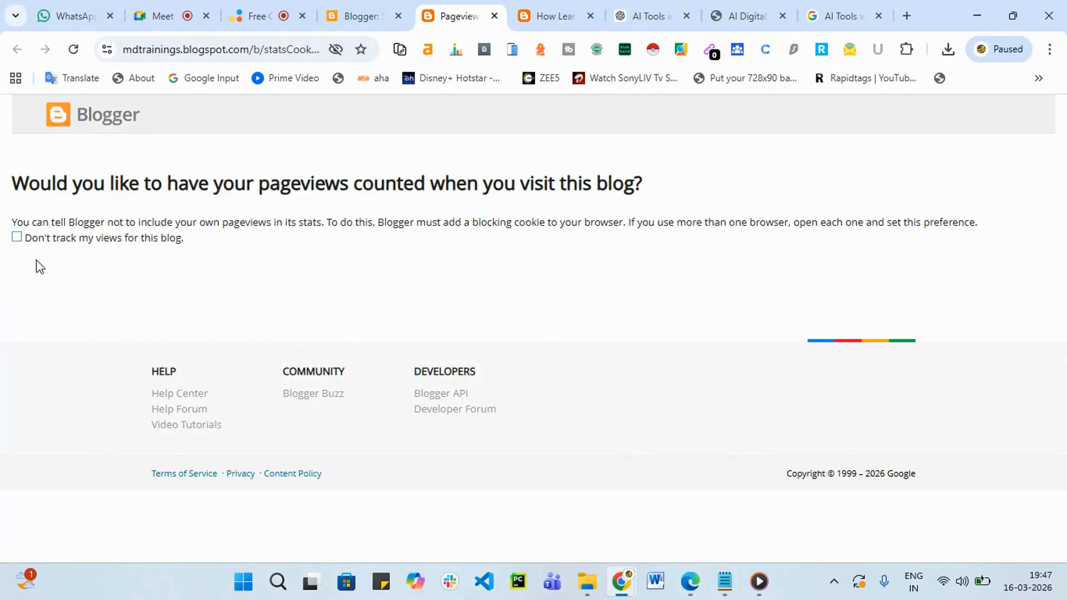
pyautogui.click(16, 237)
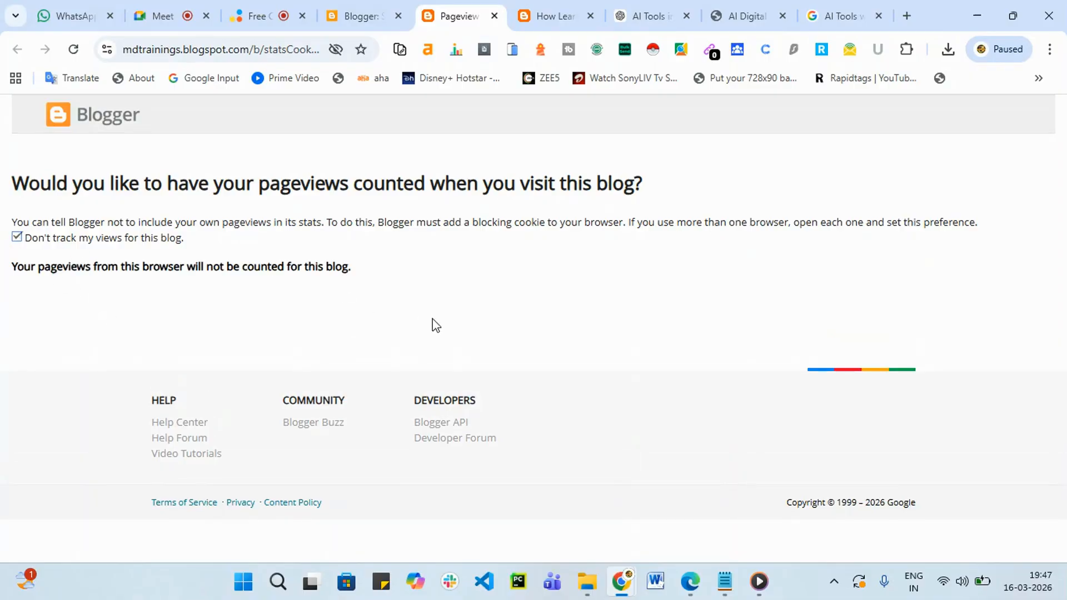
pyautogui.click(493, 16)
pyautogui.click(491, 17)
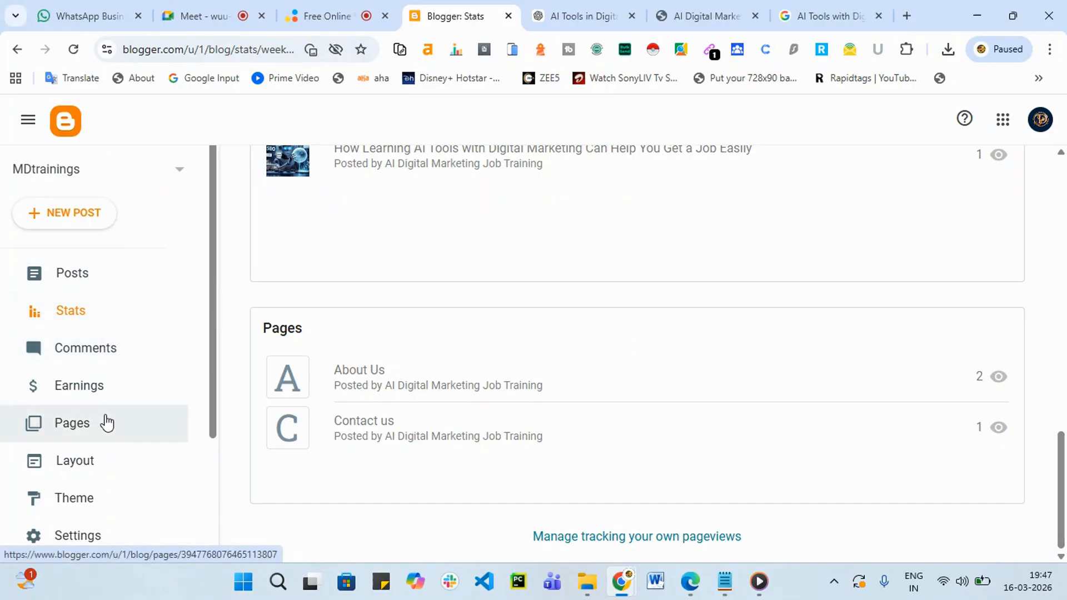
# Review the AdSense option under Earnings, open the live blog in a separate tab, and return to the dashboard.
pyautogui.click(143, 393)
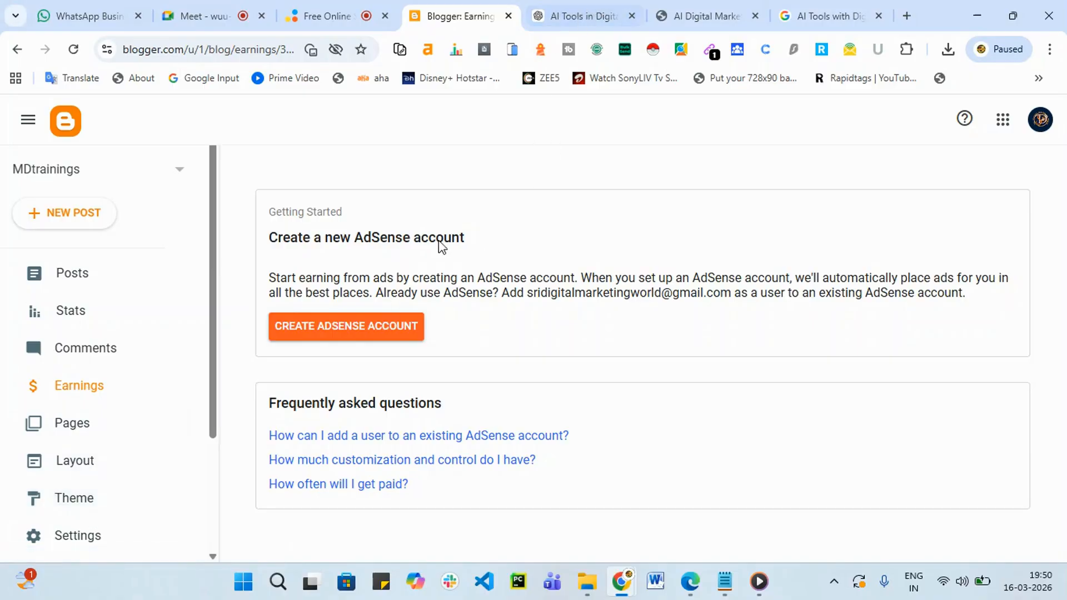
pyautogui.scroll(-3, 203, 532)
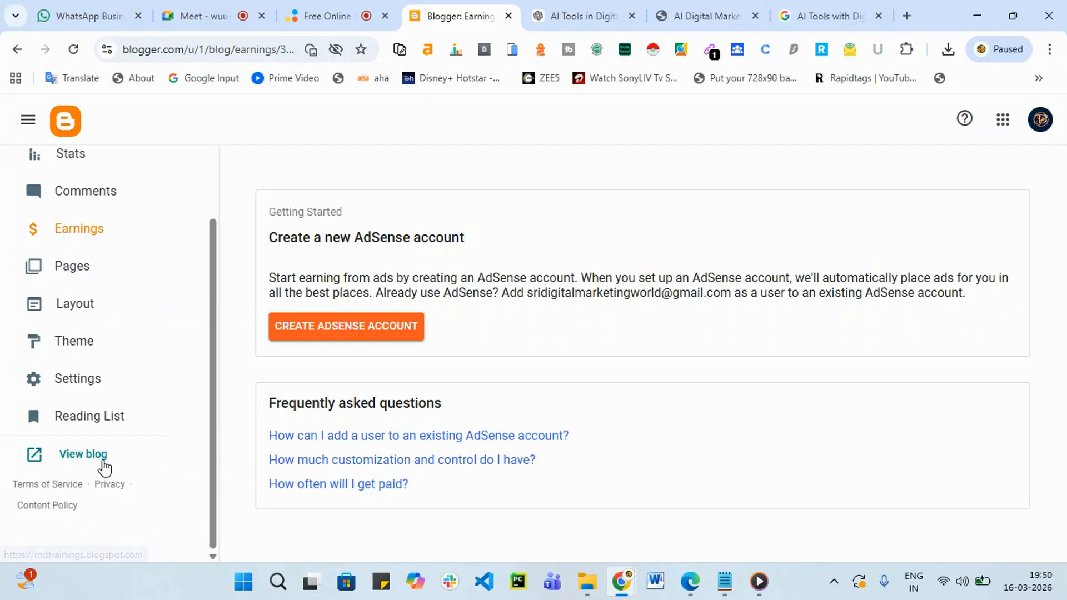
pyautogui.click(103, 465)
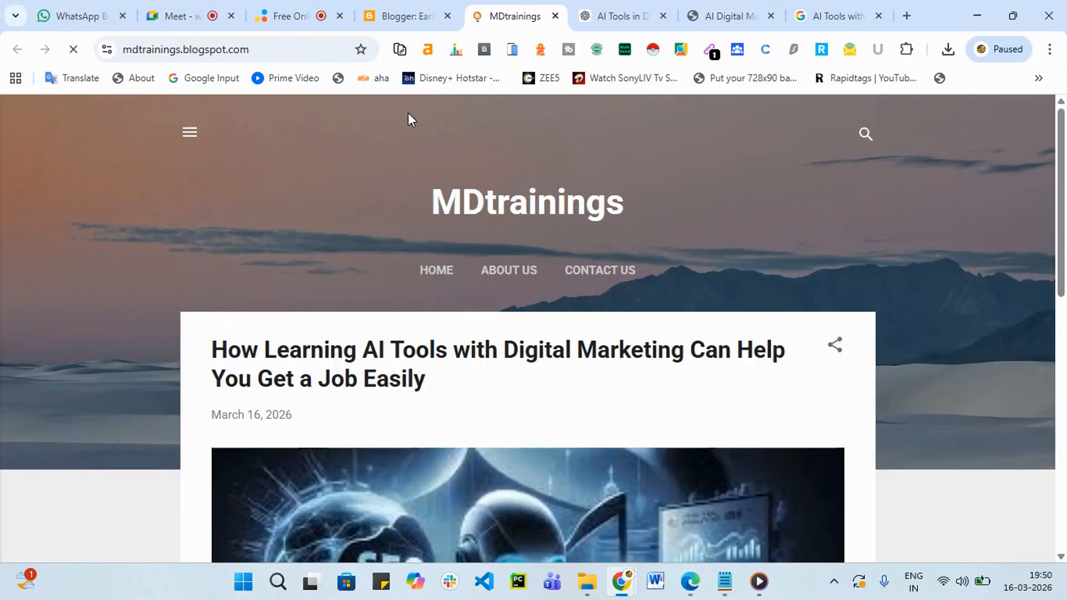
pyautogui.click(426, 15)
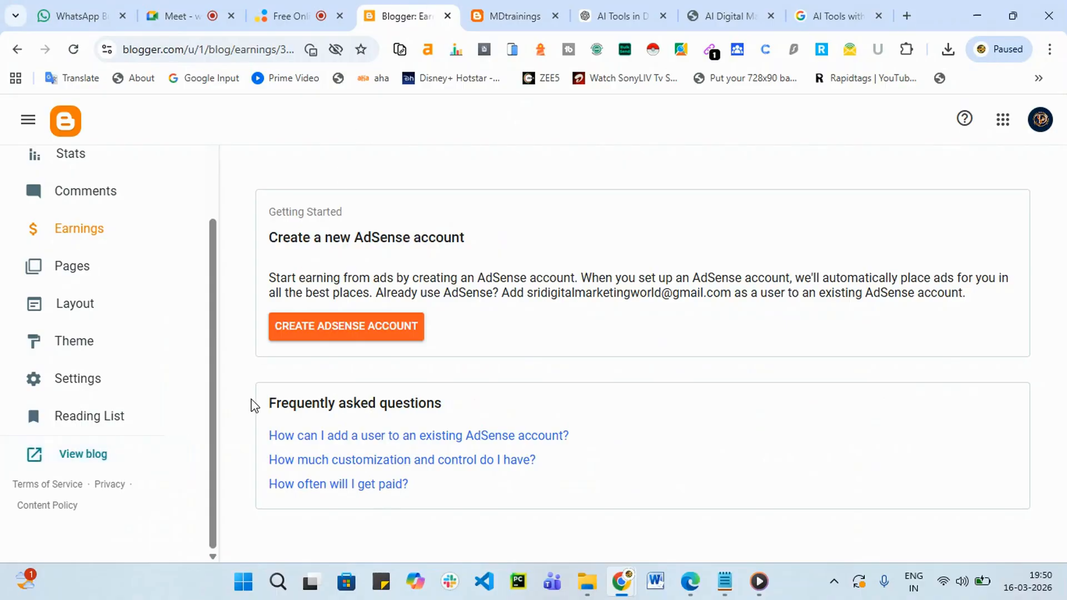
pyautogui.scroll(2, 52, 289)
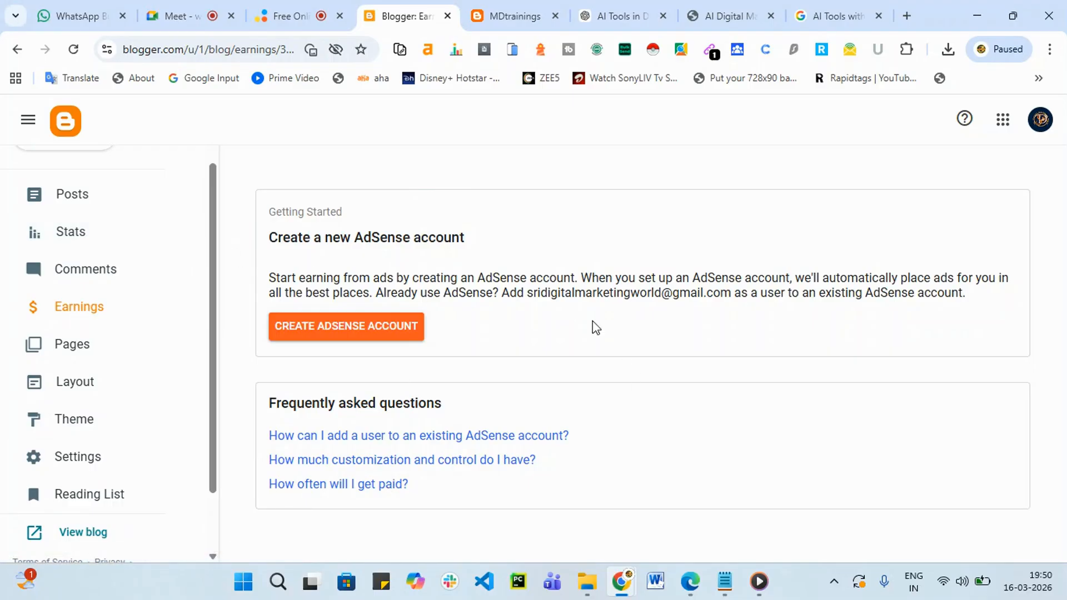
# View the blog's list of pages and browse the available themes from Contempo to Emporio.
pyautogui.click(76, 357)
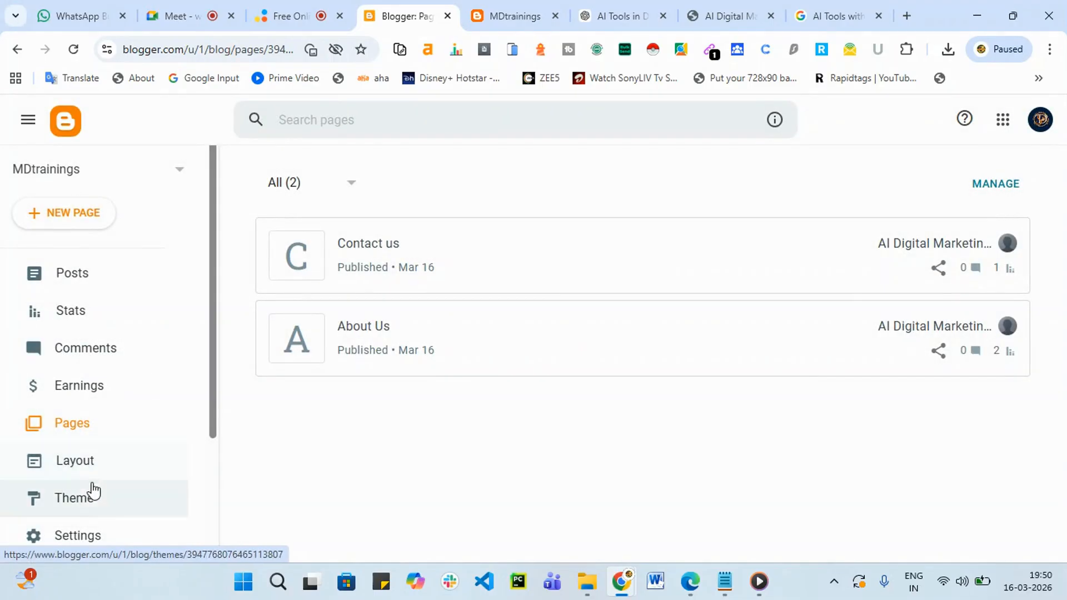
pyautogui.click(81, 504)
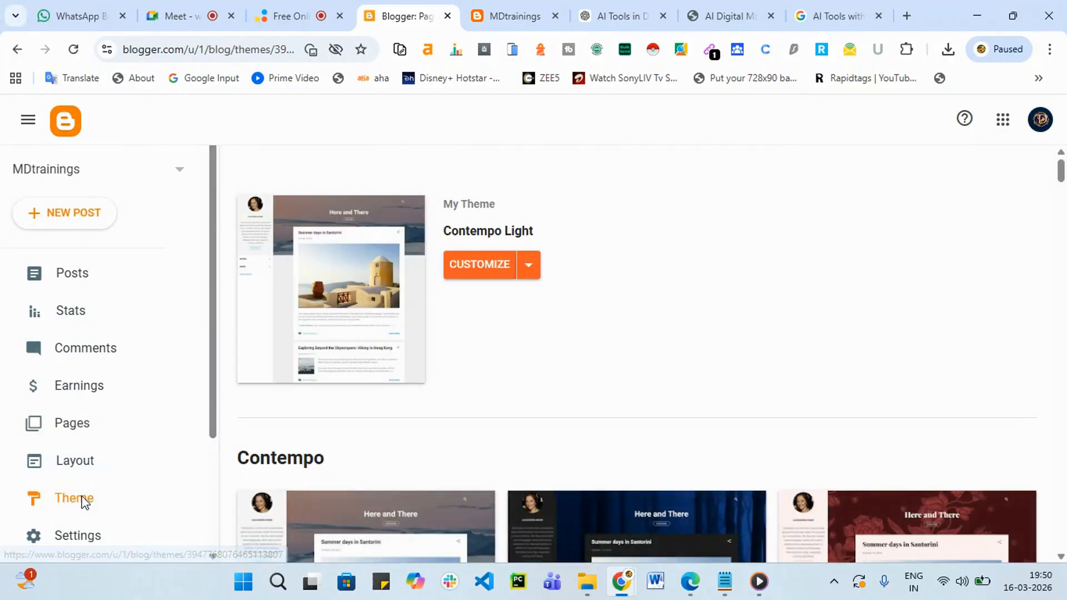
pyautogui.scroll(-4, 669, 380)
pyautogui.scroll(-13, 443, 405)
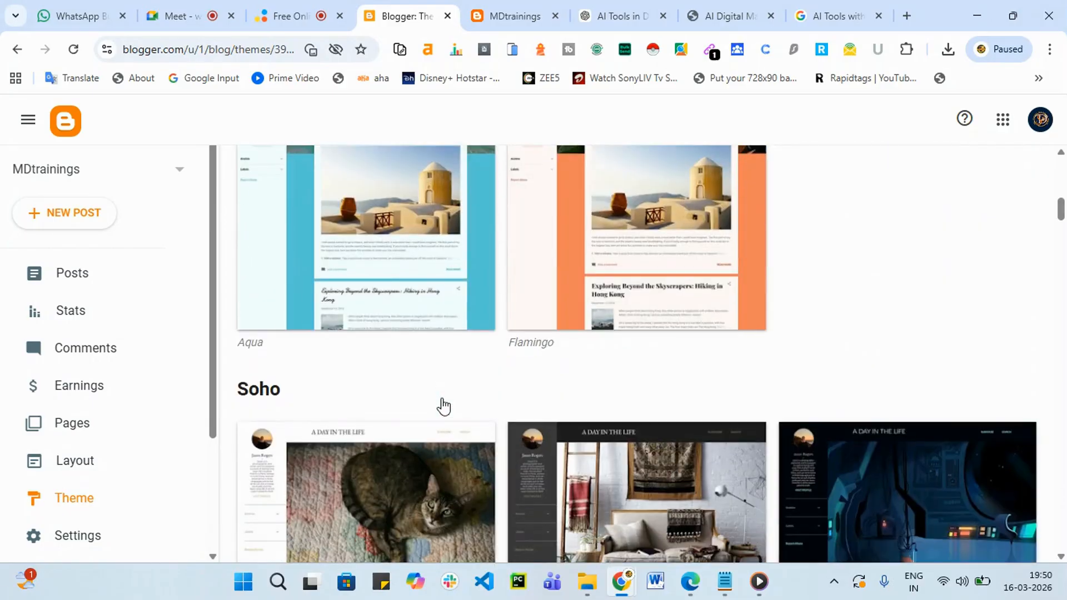
pyautogui.scroll(-6, 700, 410)
pyautogui.scroll(1, 700, 410)
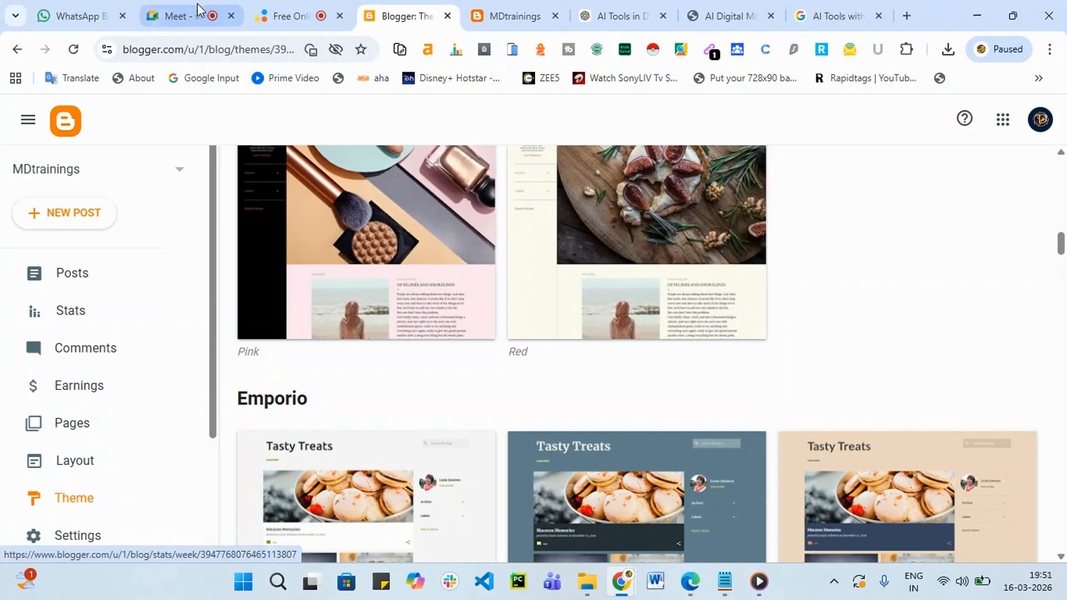
# Examine the live blog's home page from the header and menu down through the post's image and preview text.
pyautogui.click(494, 15)
pyautogui.scroll(-6, 439, 388)
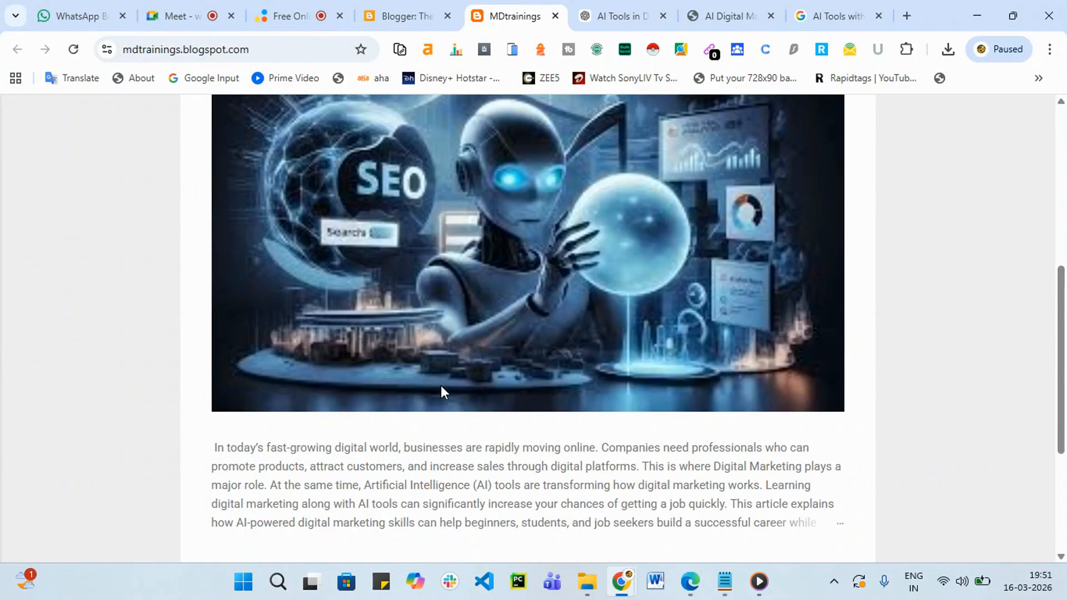
pyautogui.scroll(6, 441, 385)
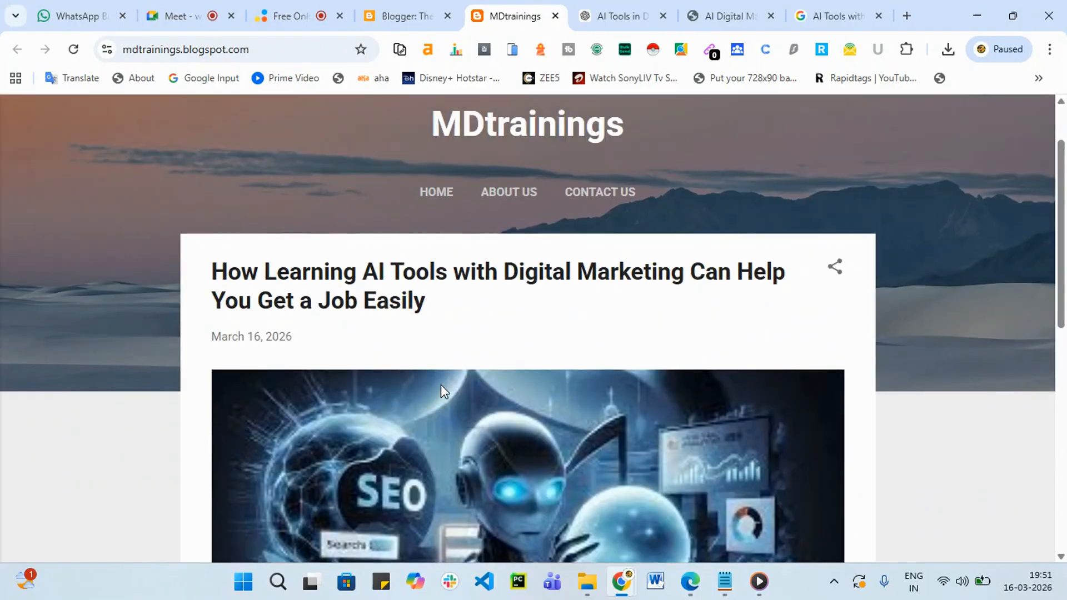
pyautogui.scroll(1, 441, 384)
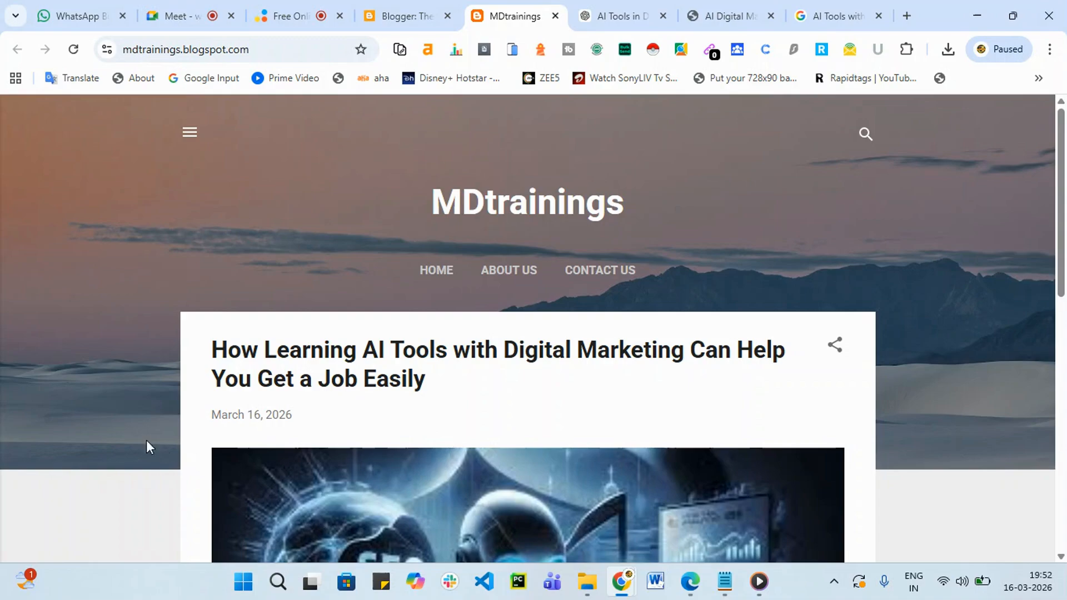
pyautogui.scroll(-1, 489, 330)
pyautogui.scroll(-4, 483, 335)
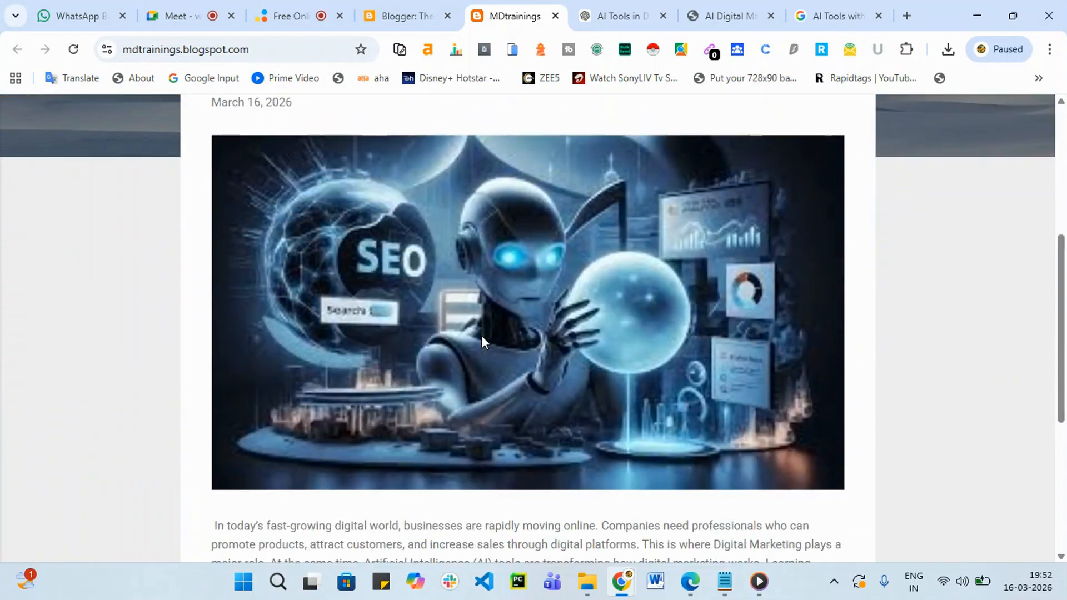
pyautogui.scroll(-5, 483, 339)
pyautogui.scroll(10, 450, 366)
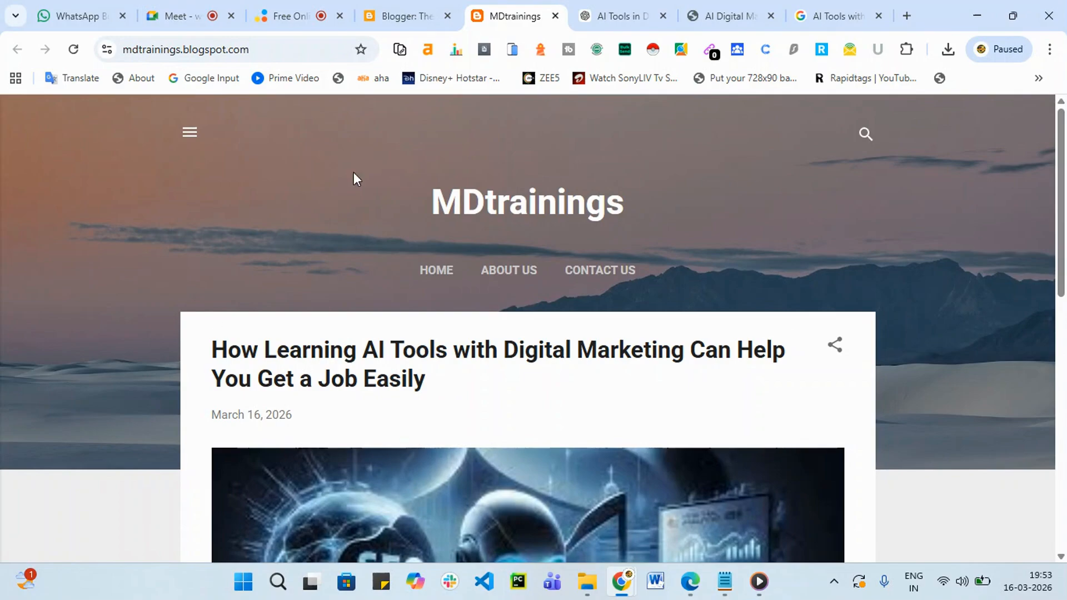
pyautogui.moveTo(280, 15)
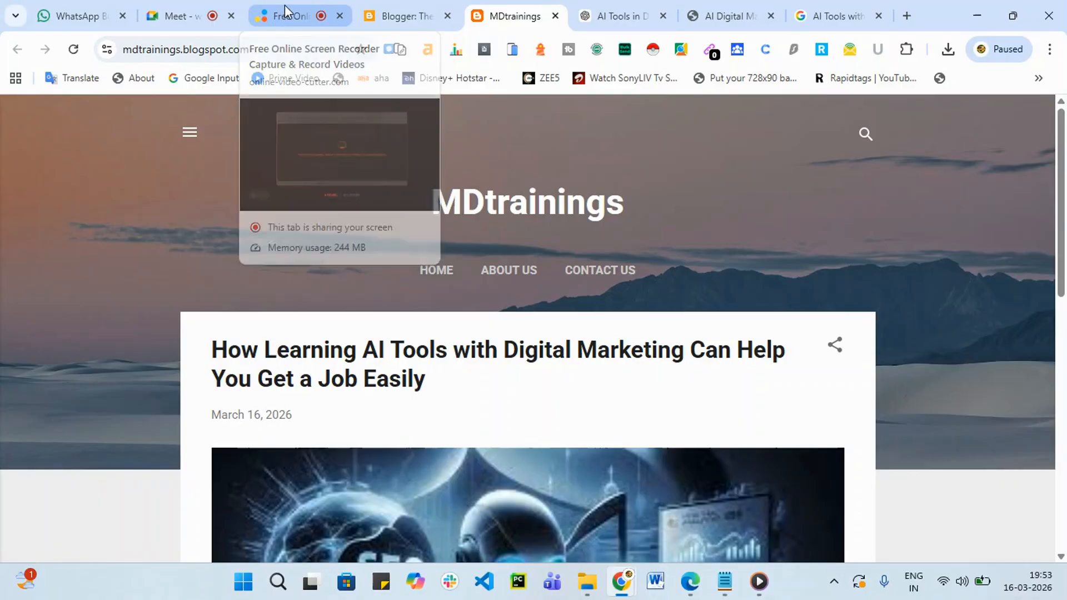
pyautogui.click(284, 7)
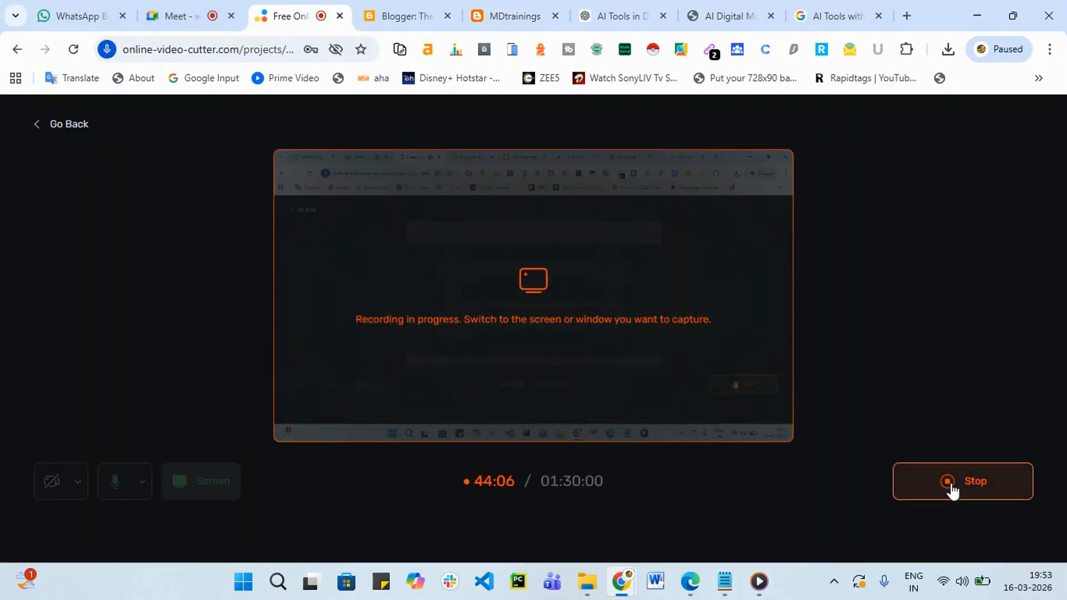